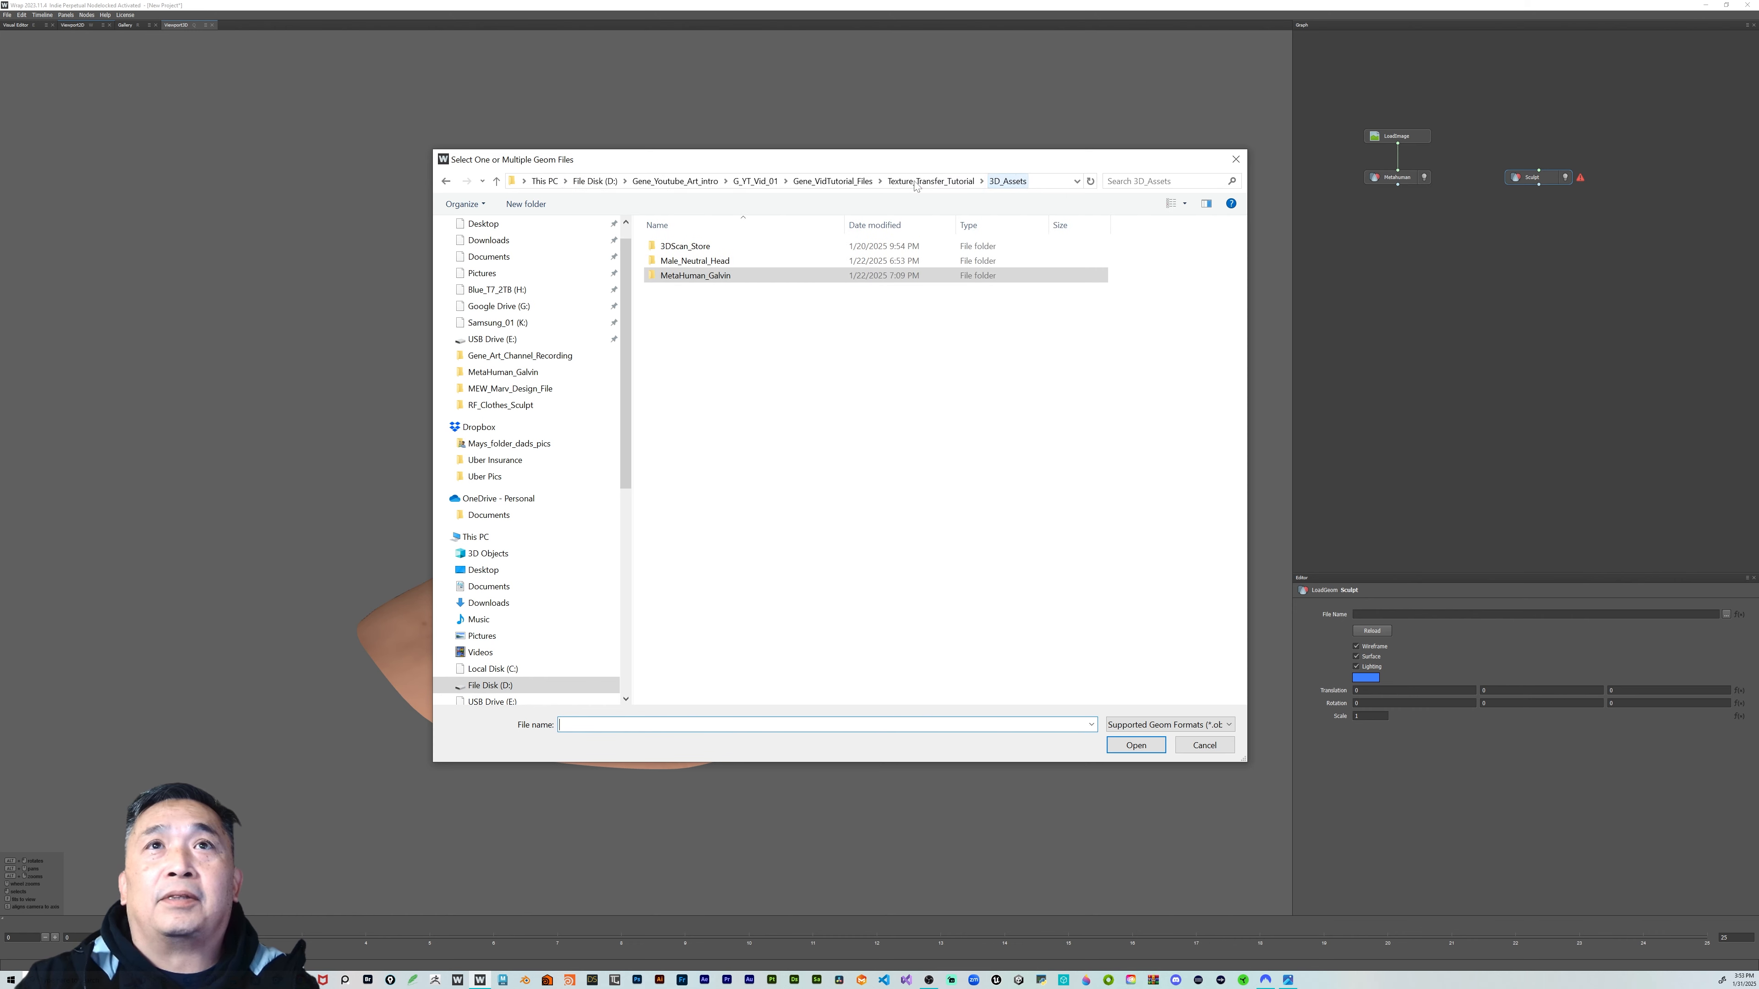
Load Male_Head_Wrapped_v003 from the Male_Neutral_Head folder as a single file into the Sculpt geometry node
click(701, 265)
double_click(702, 265)
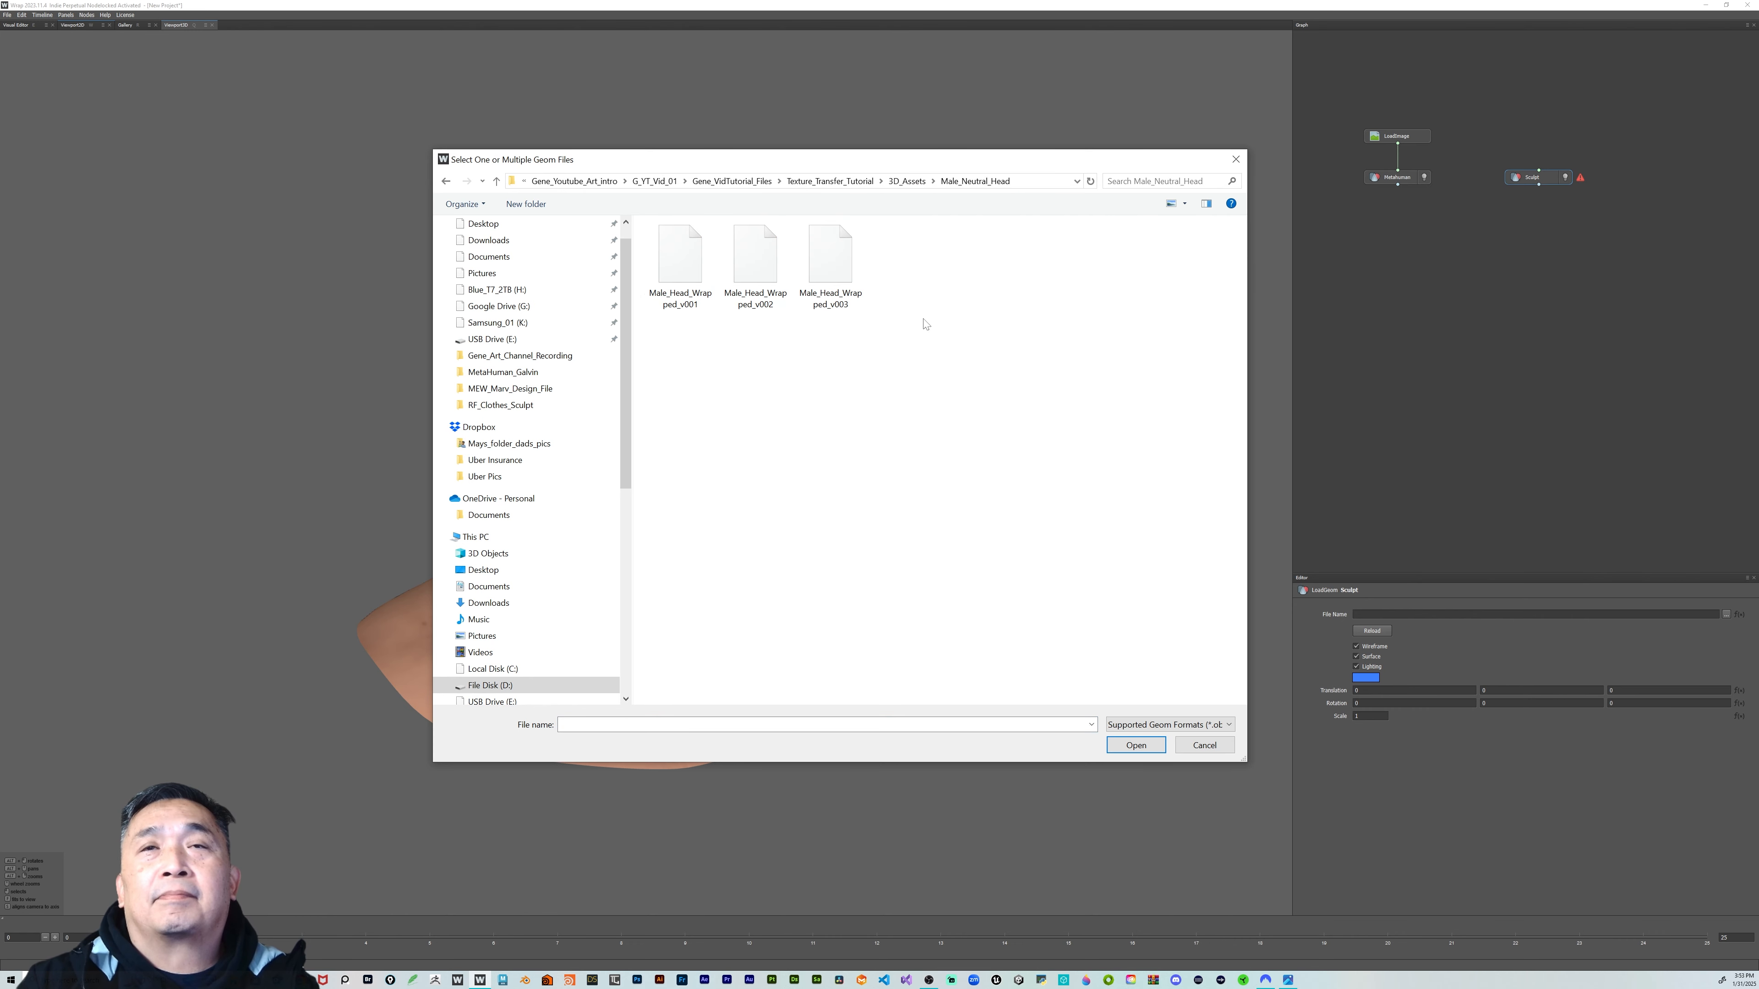
click(836, 263)
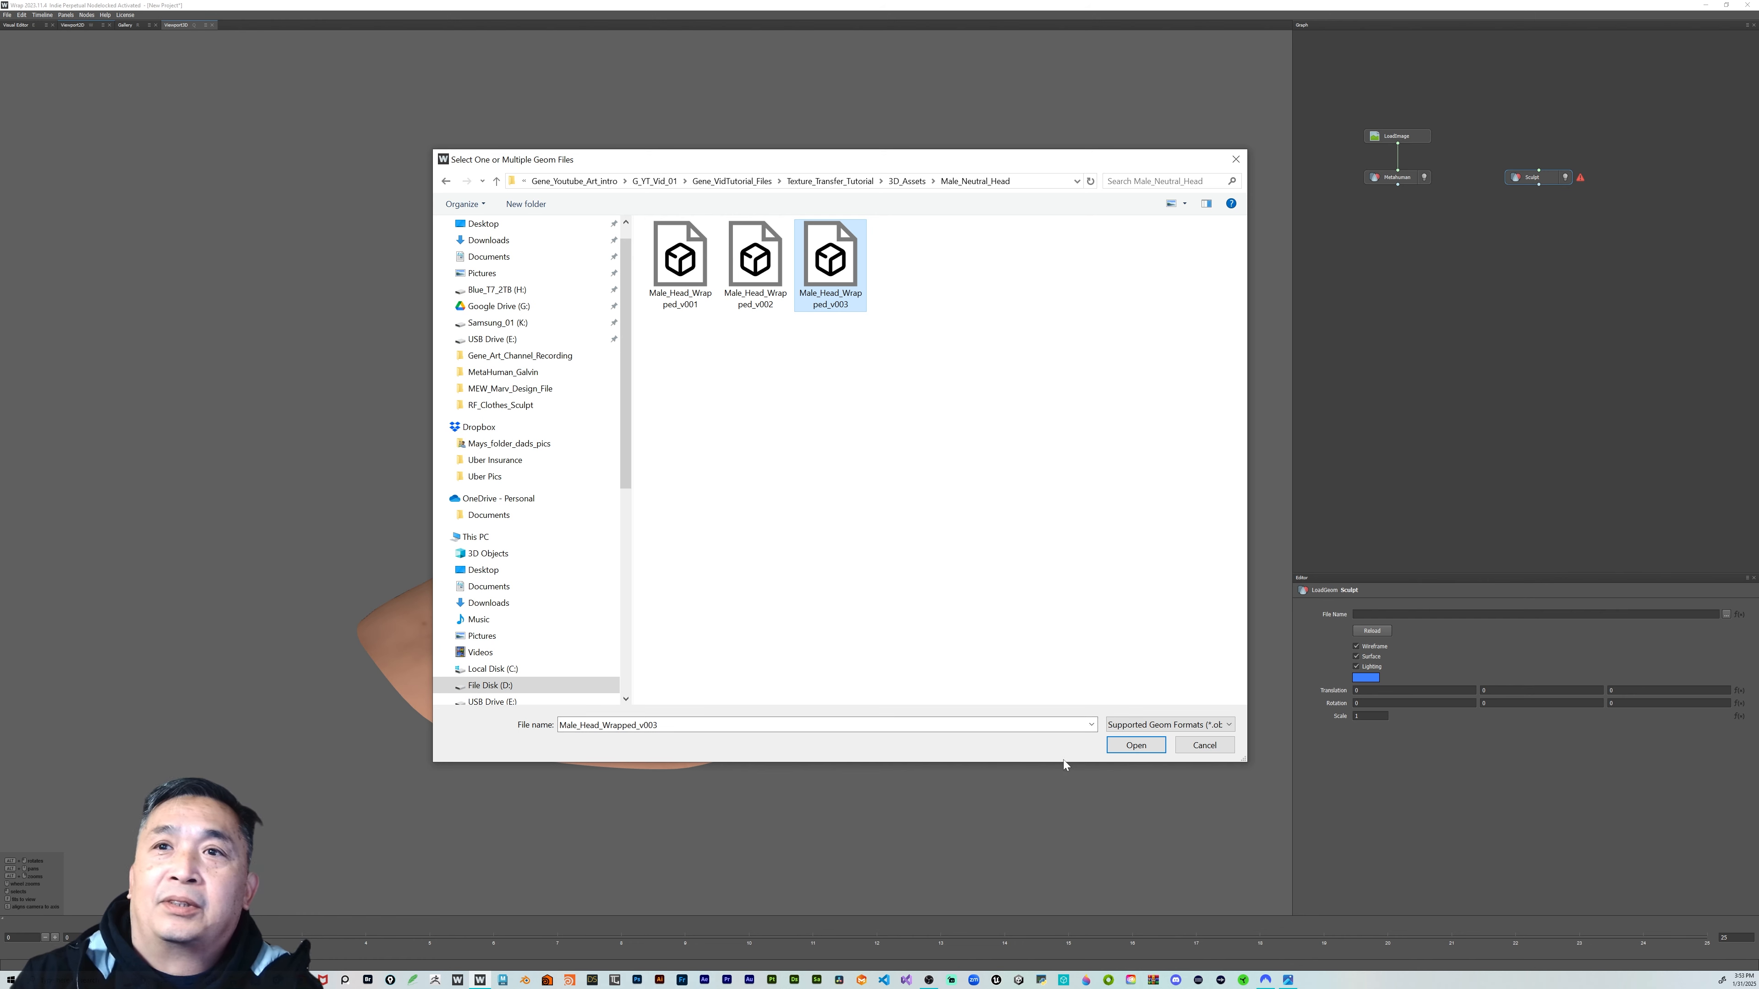
click(1135, 746)
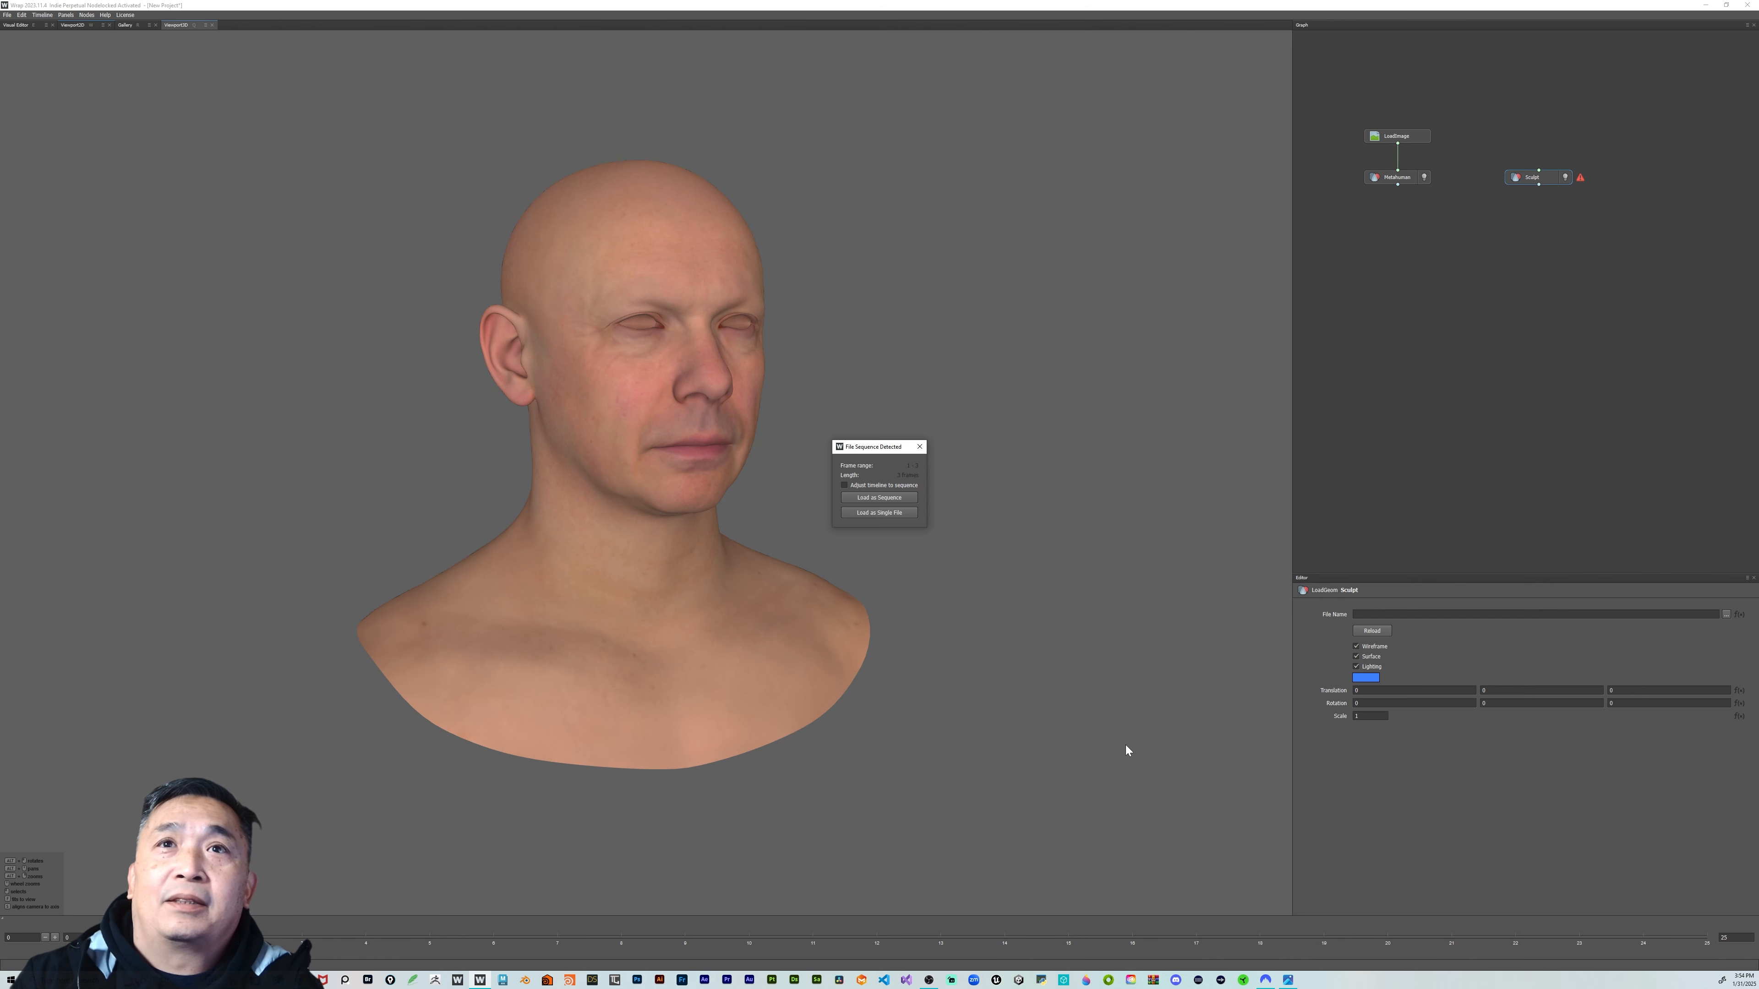
click(883, 513)
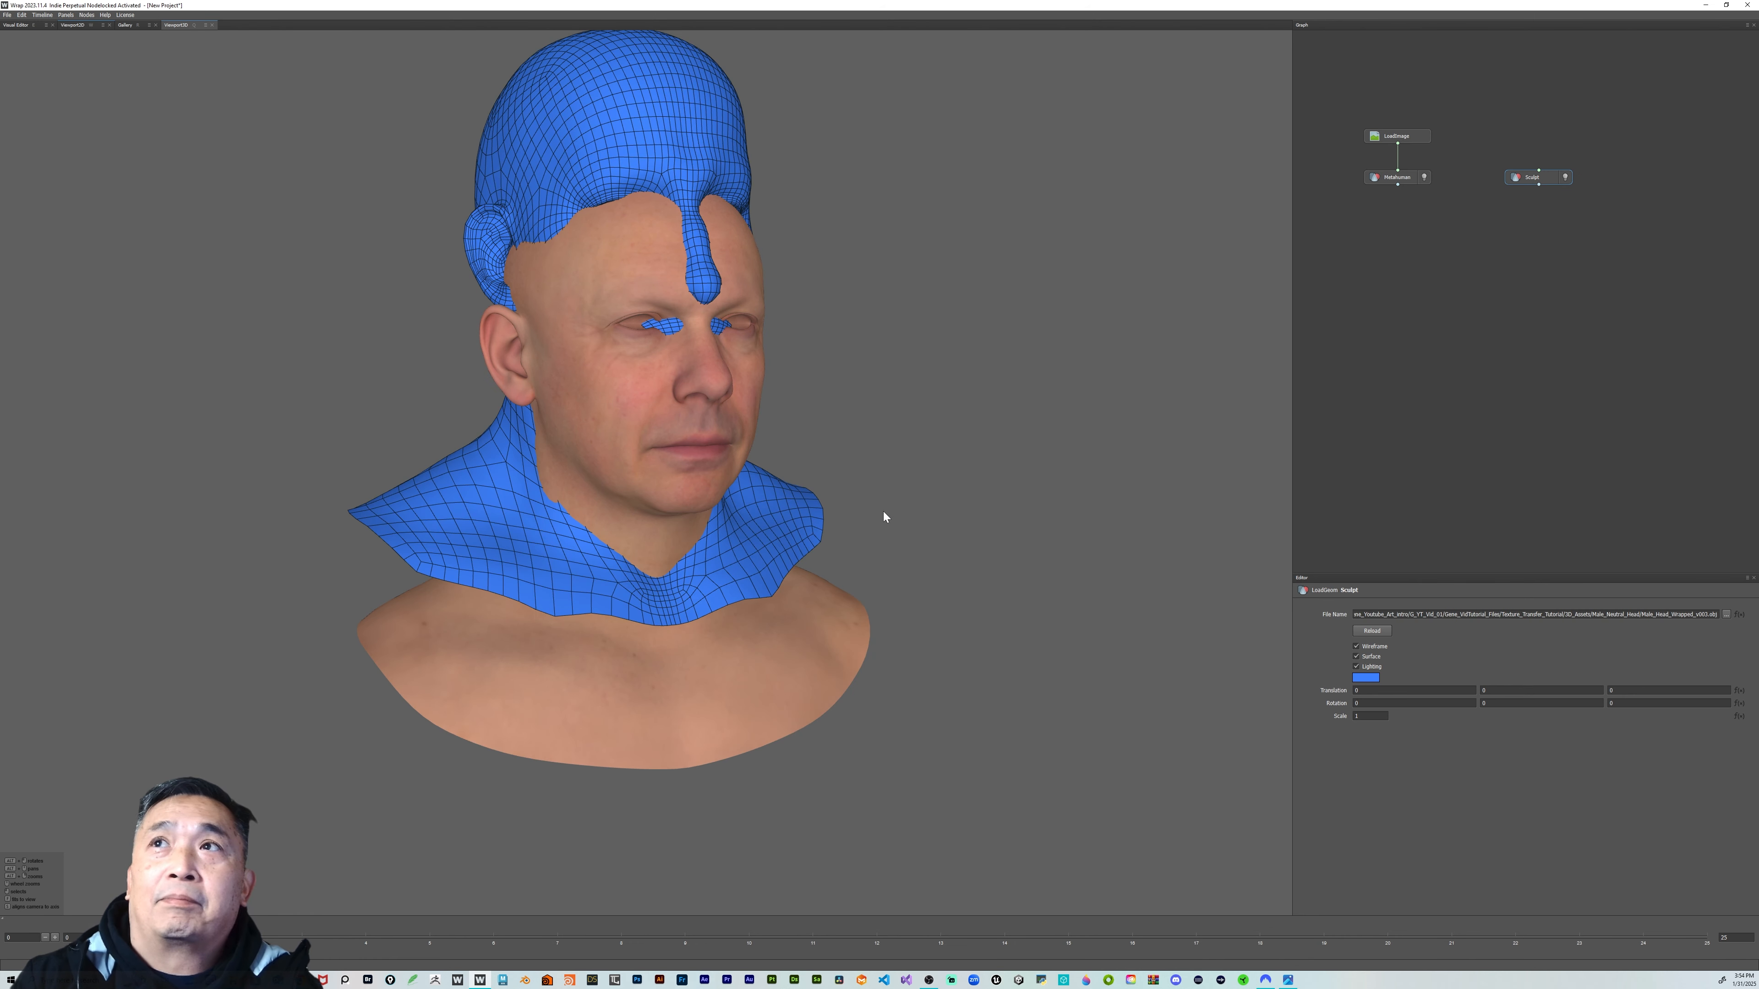
Add a SelectPointPairs node and connect the MetaHuman and Sculpt geometries to its first and second inputs
alt+drag(959, 423, 895, 426)
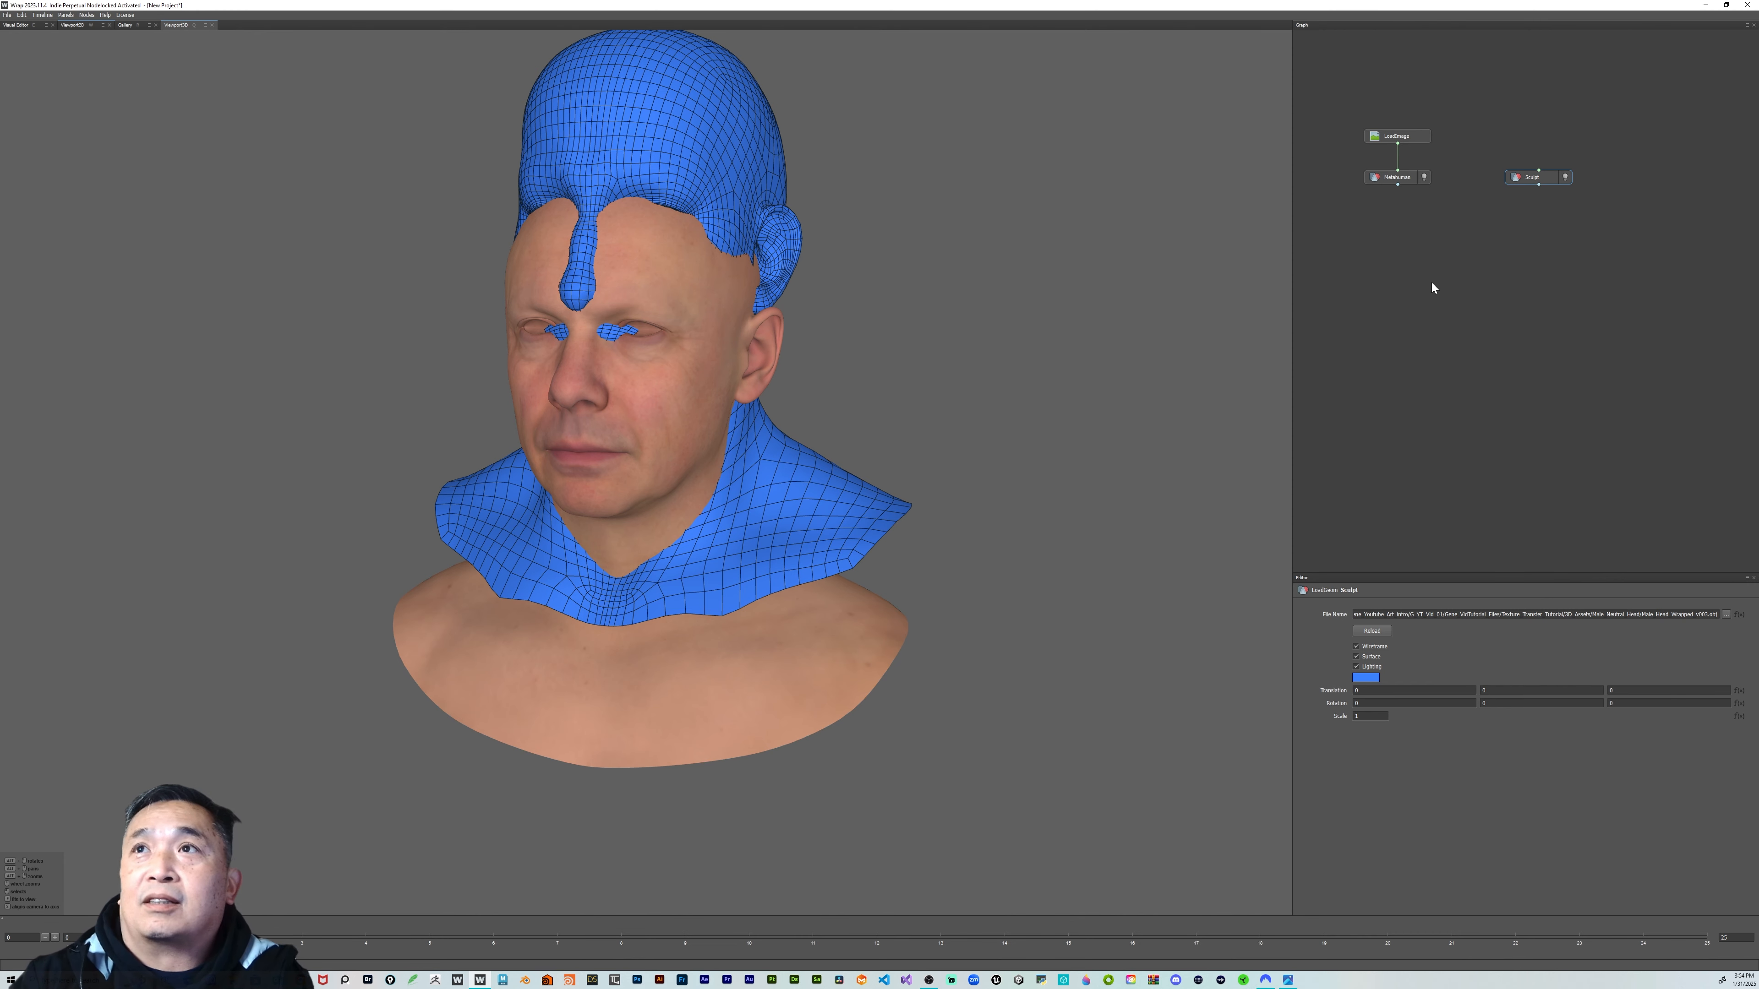
alt+drag(1086, 307, 1100, 307)
alt+middle_drag(1101, 308, 1114, 362)
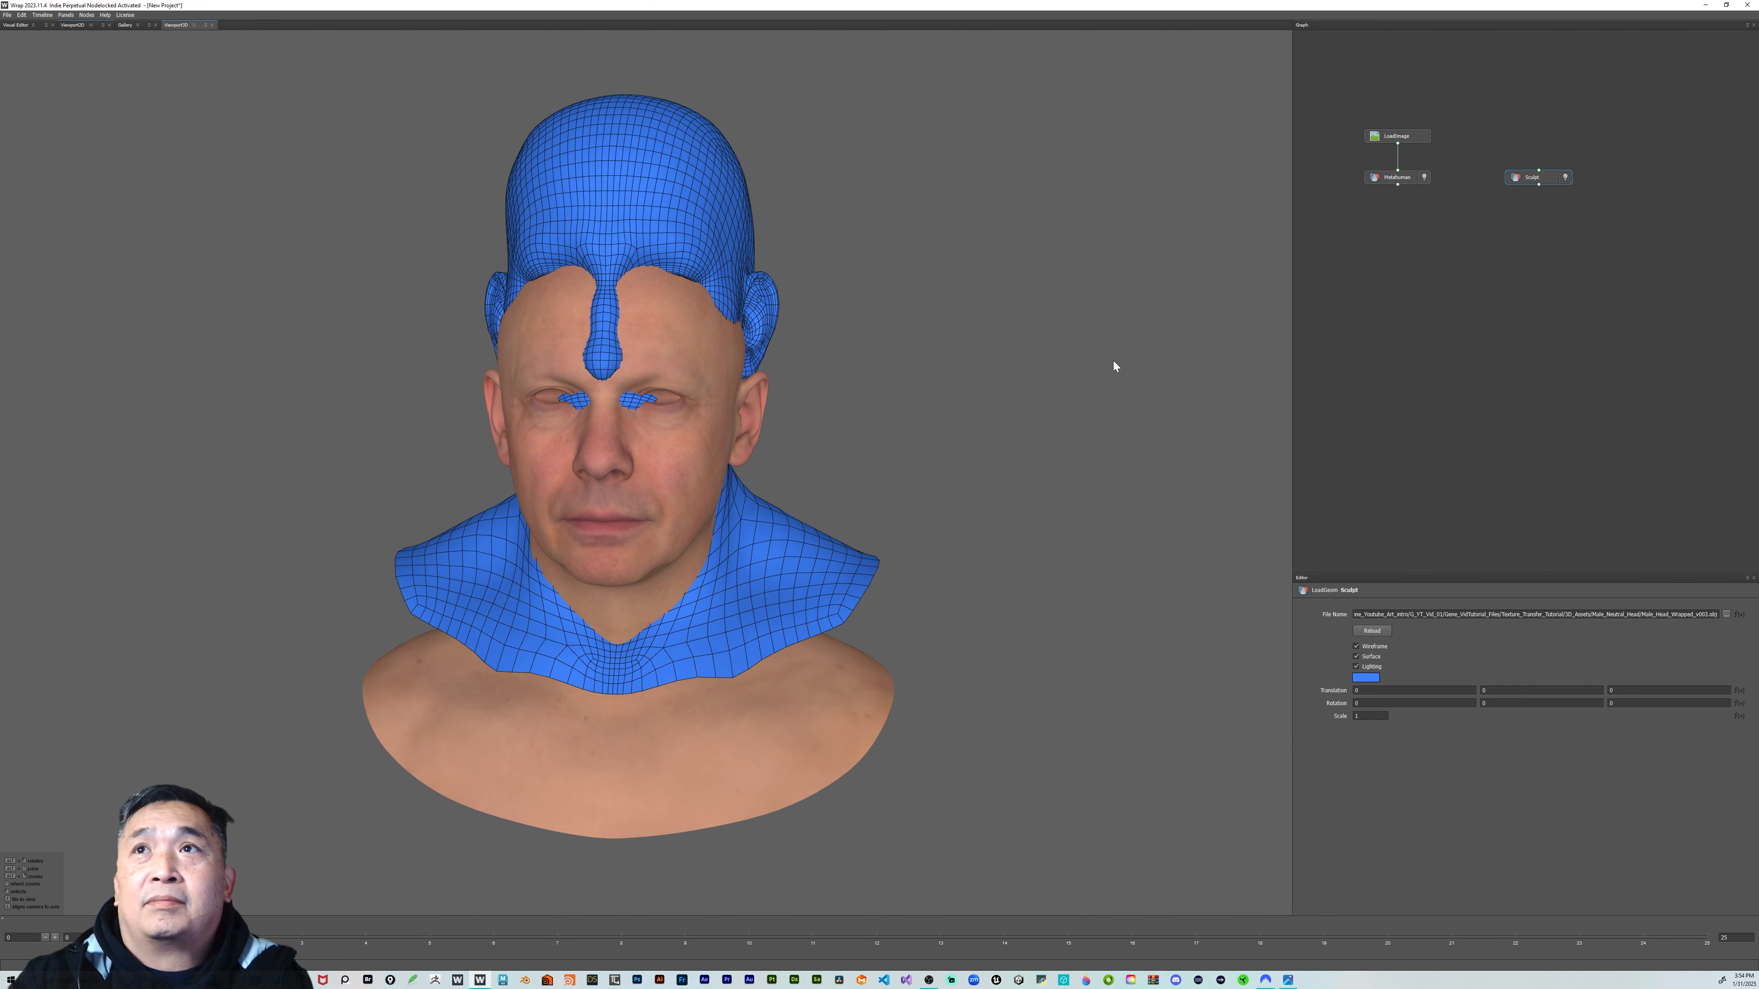
right_click(1450, 216)
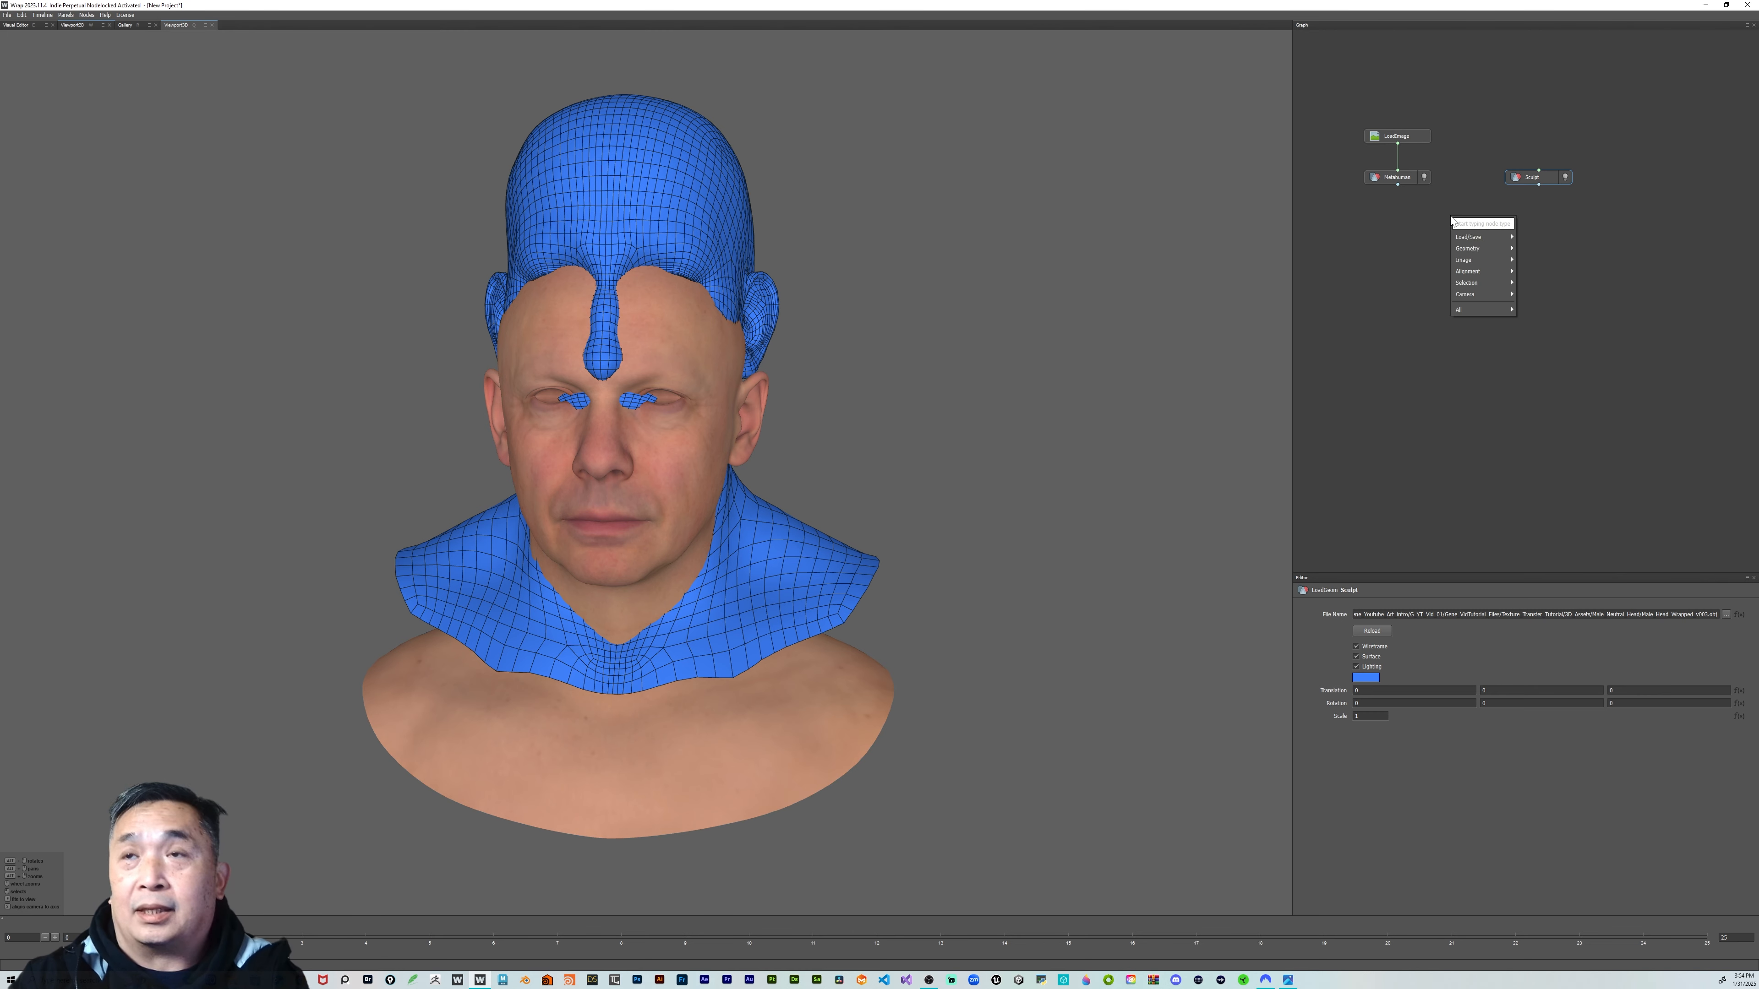
text(s)
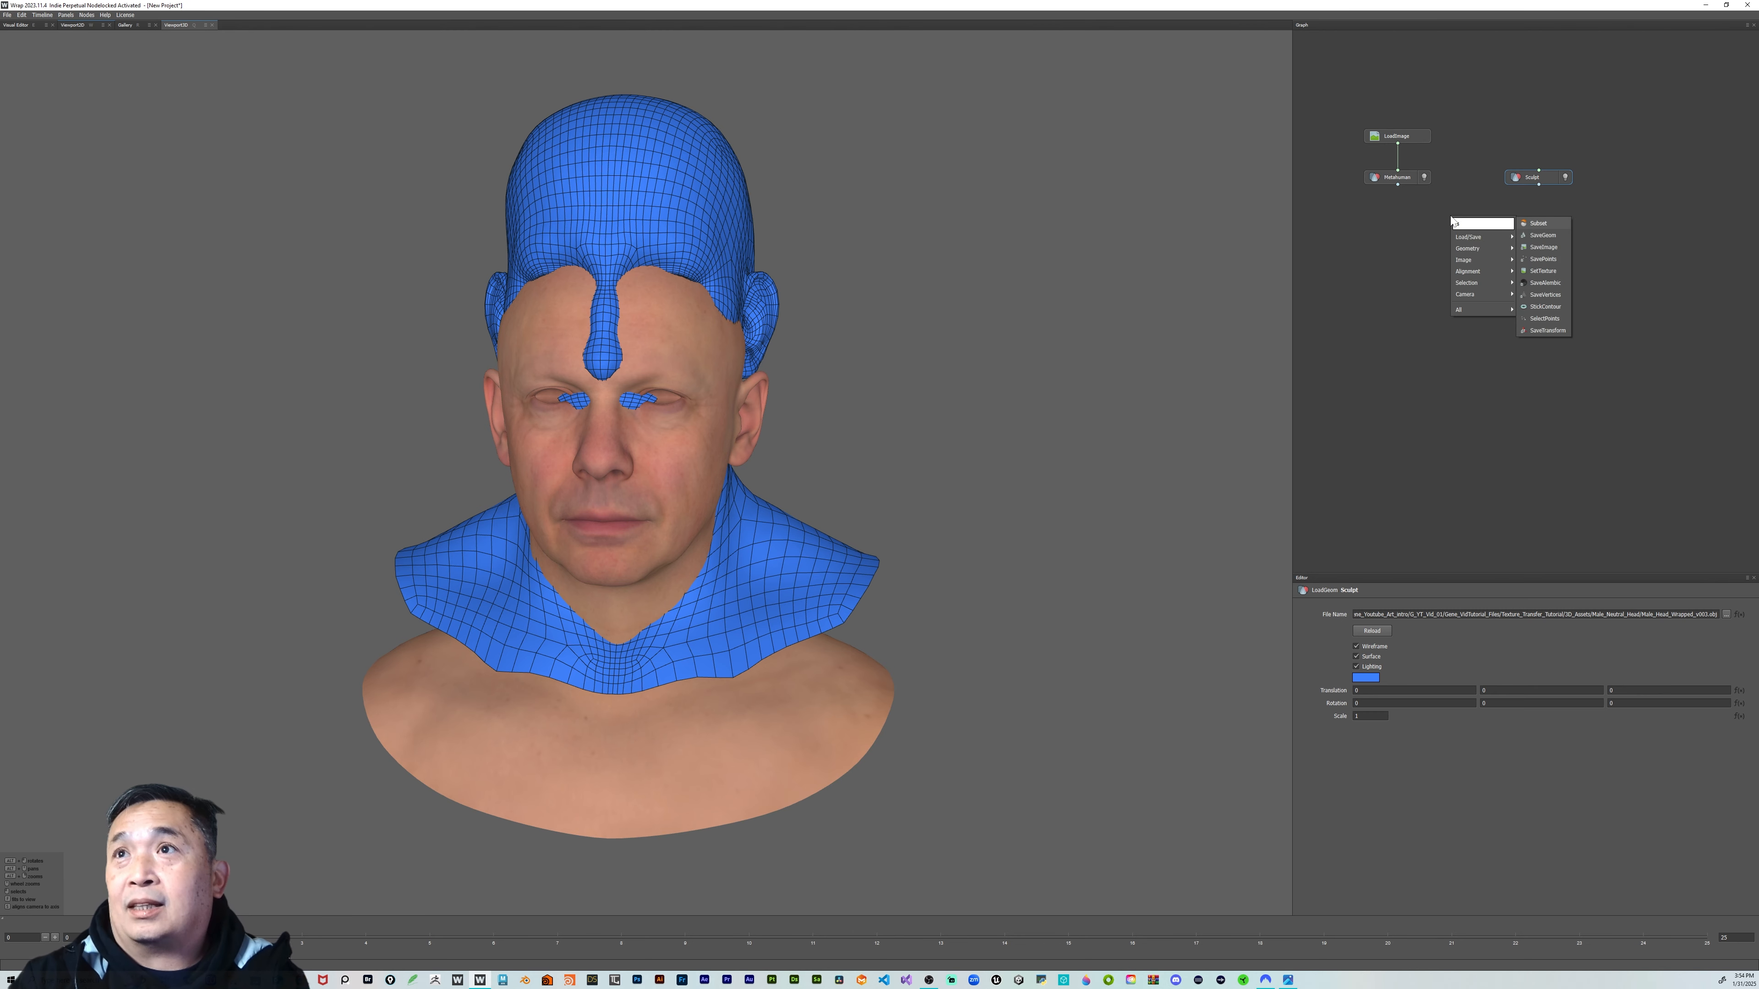
text(el)
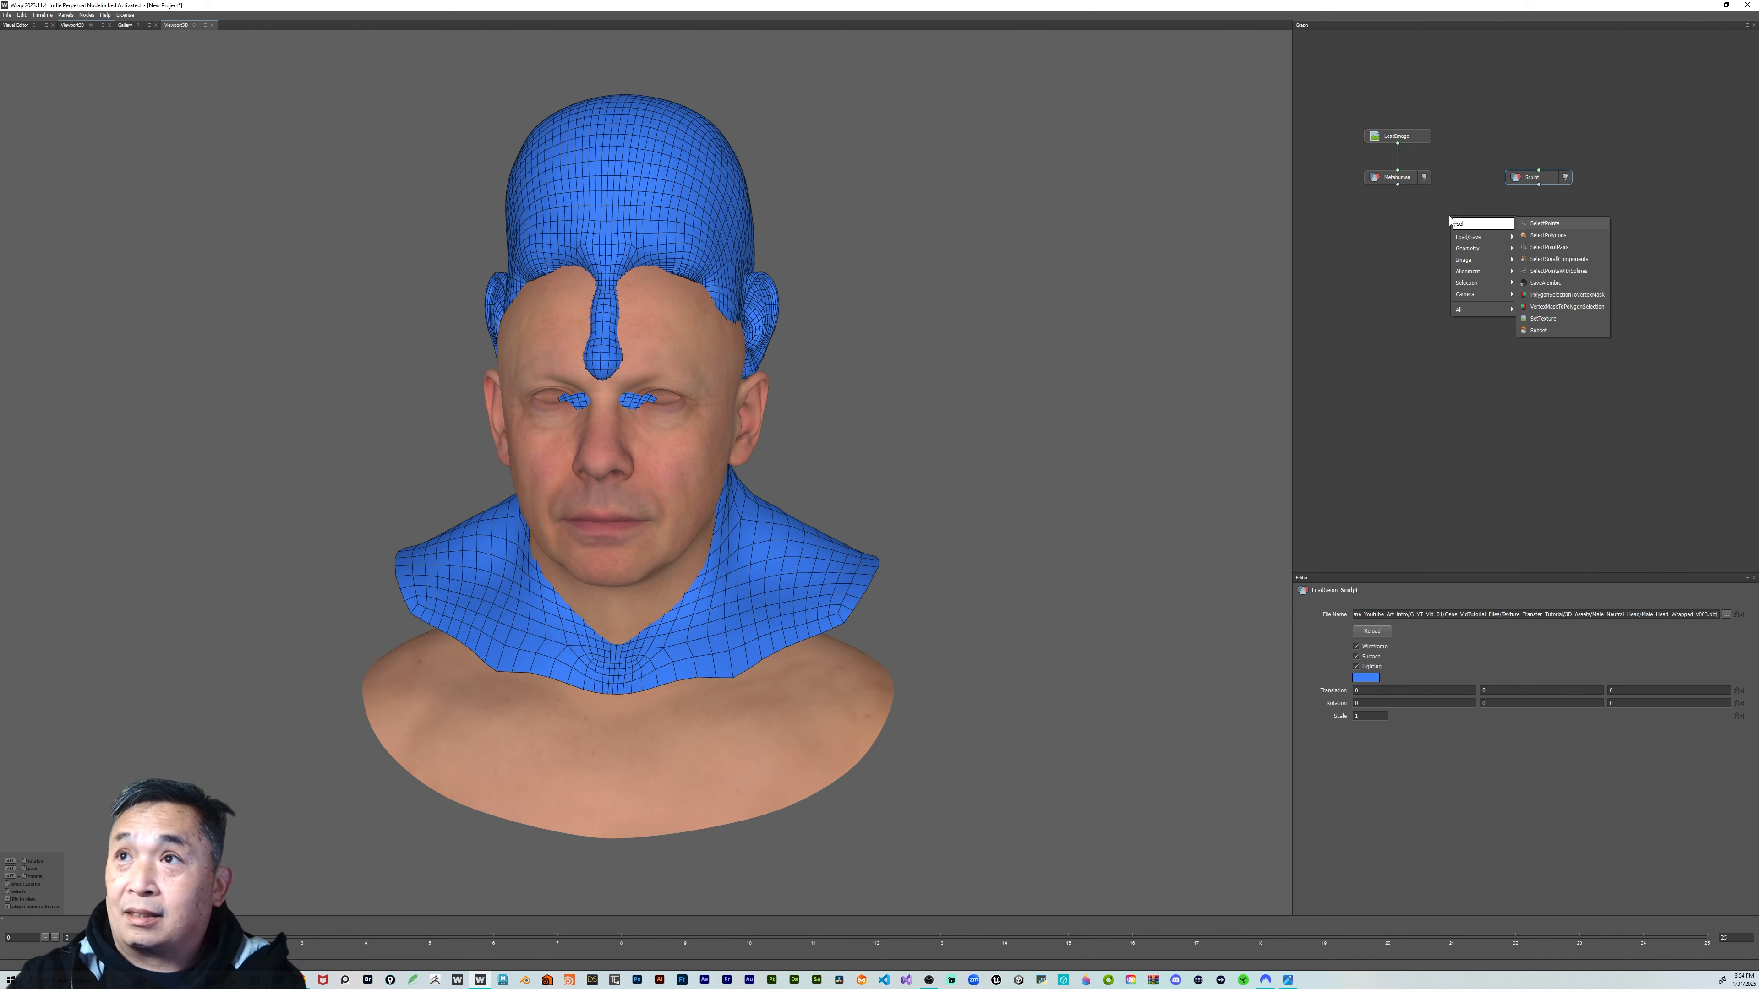
click(1551, 247)
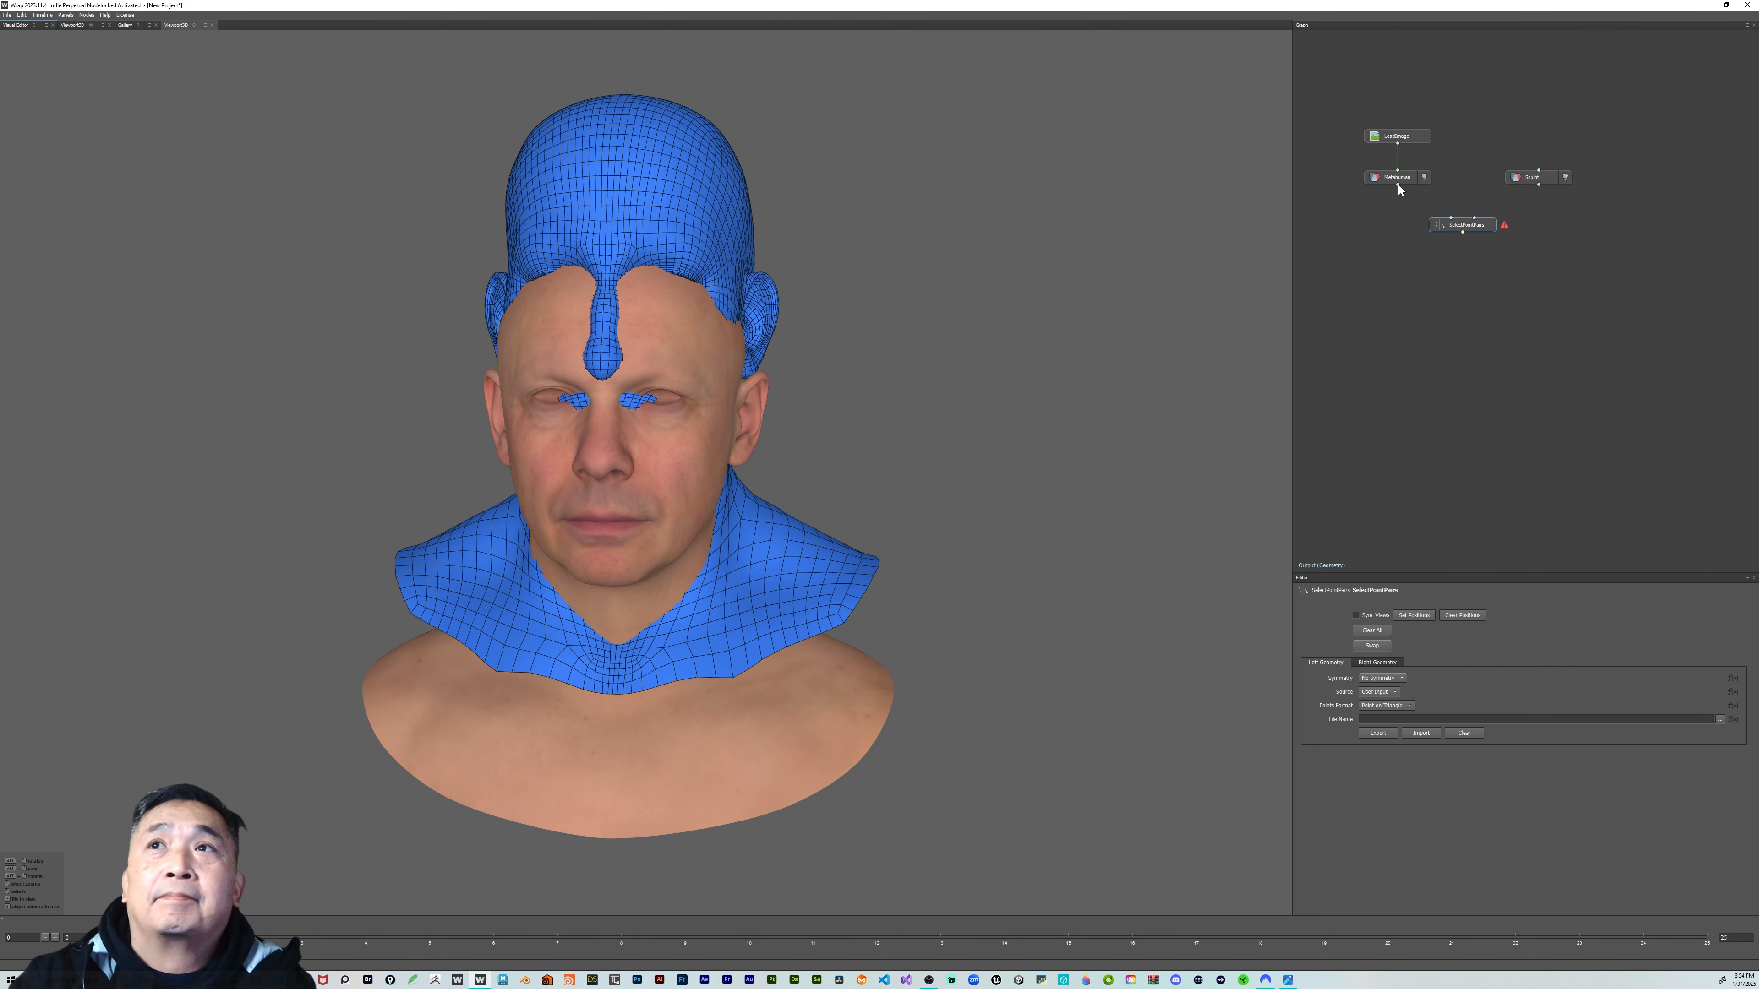
mouse_move(1428, 200)
mouse_down()
mouse_move(1451, 215)
mouse_move(1510, 203)
mouse_move(1474, 217)
mouse_up()
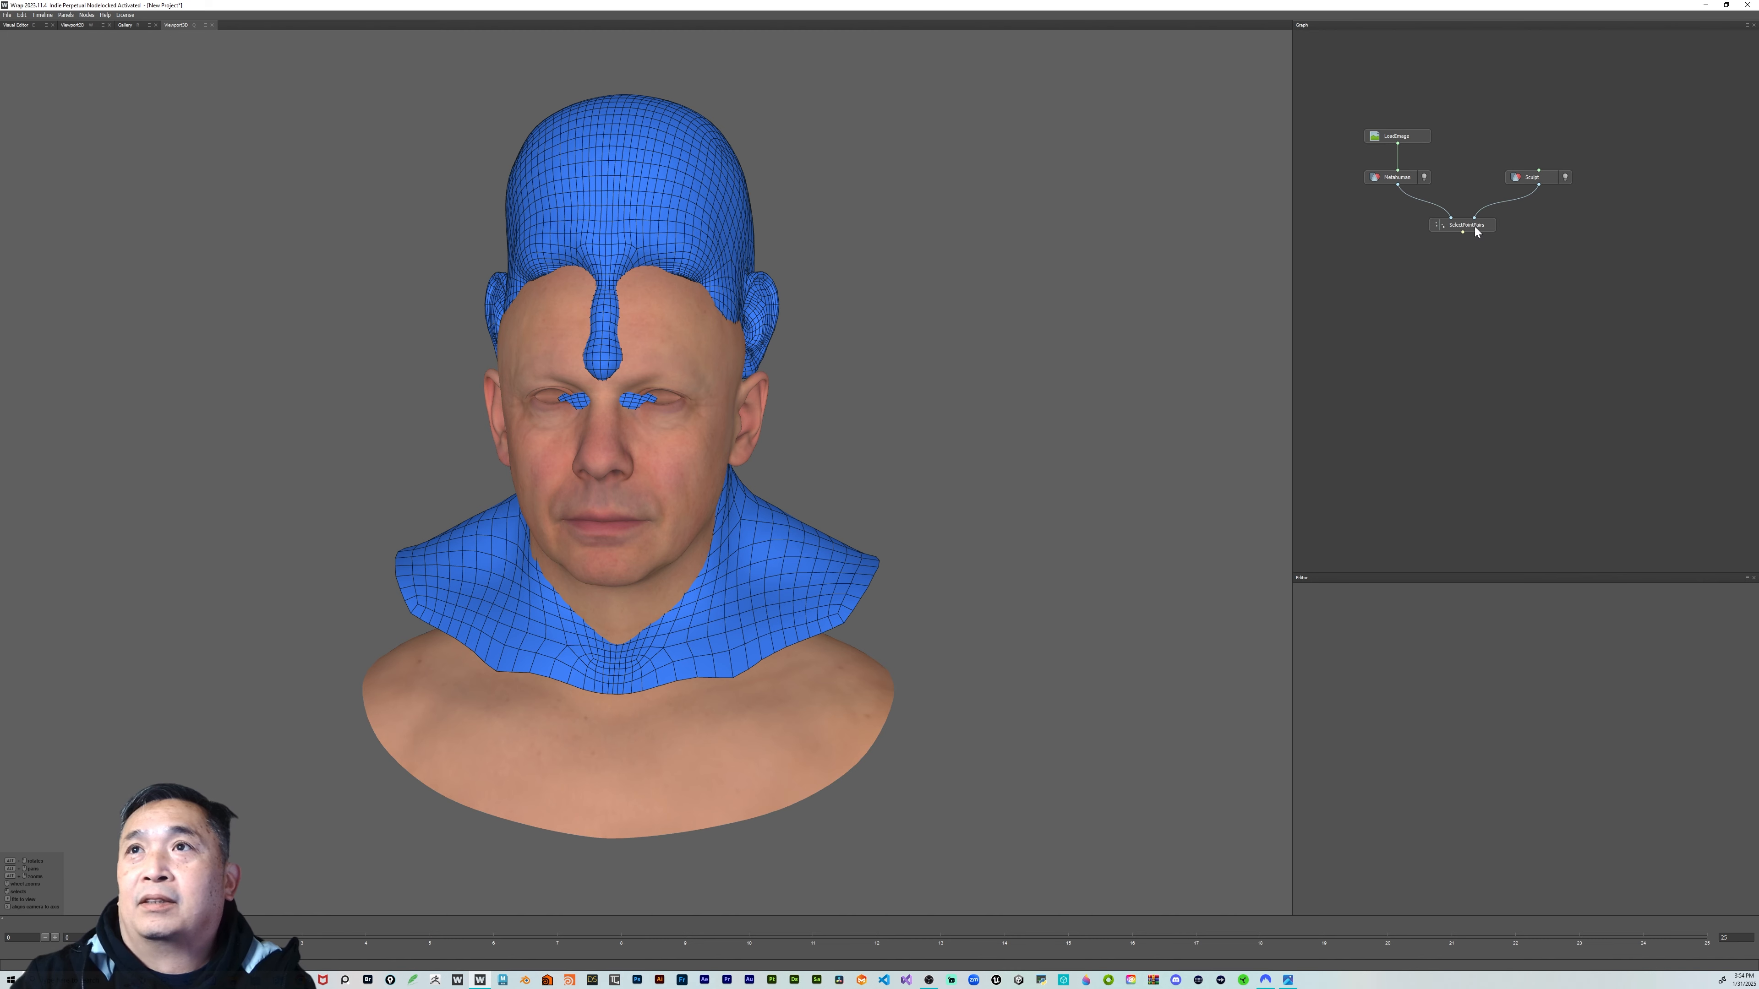
Show the SelectPointPairs node's two heads side by side in the visual editor and enable Sync Views
click(1475, 228)
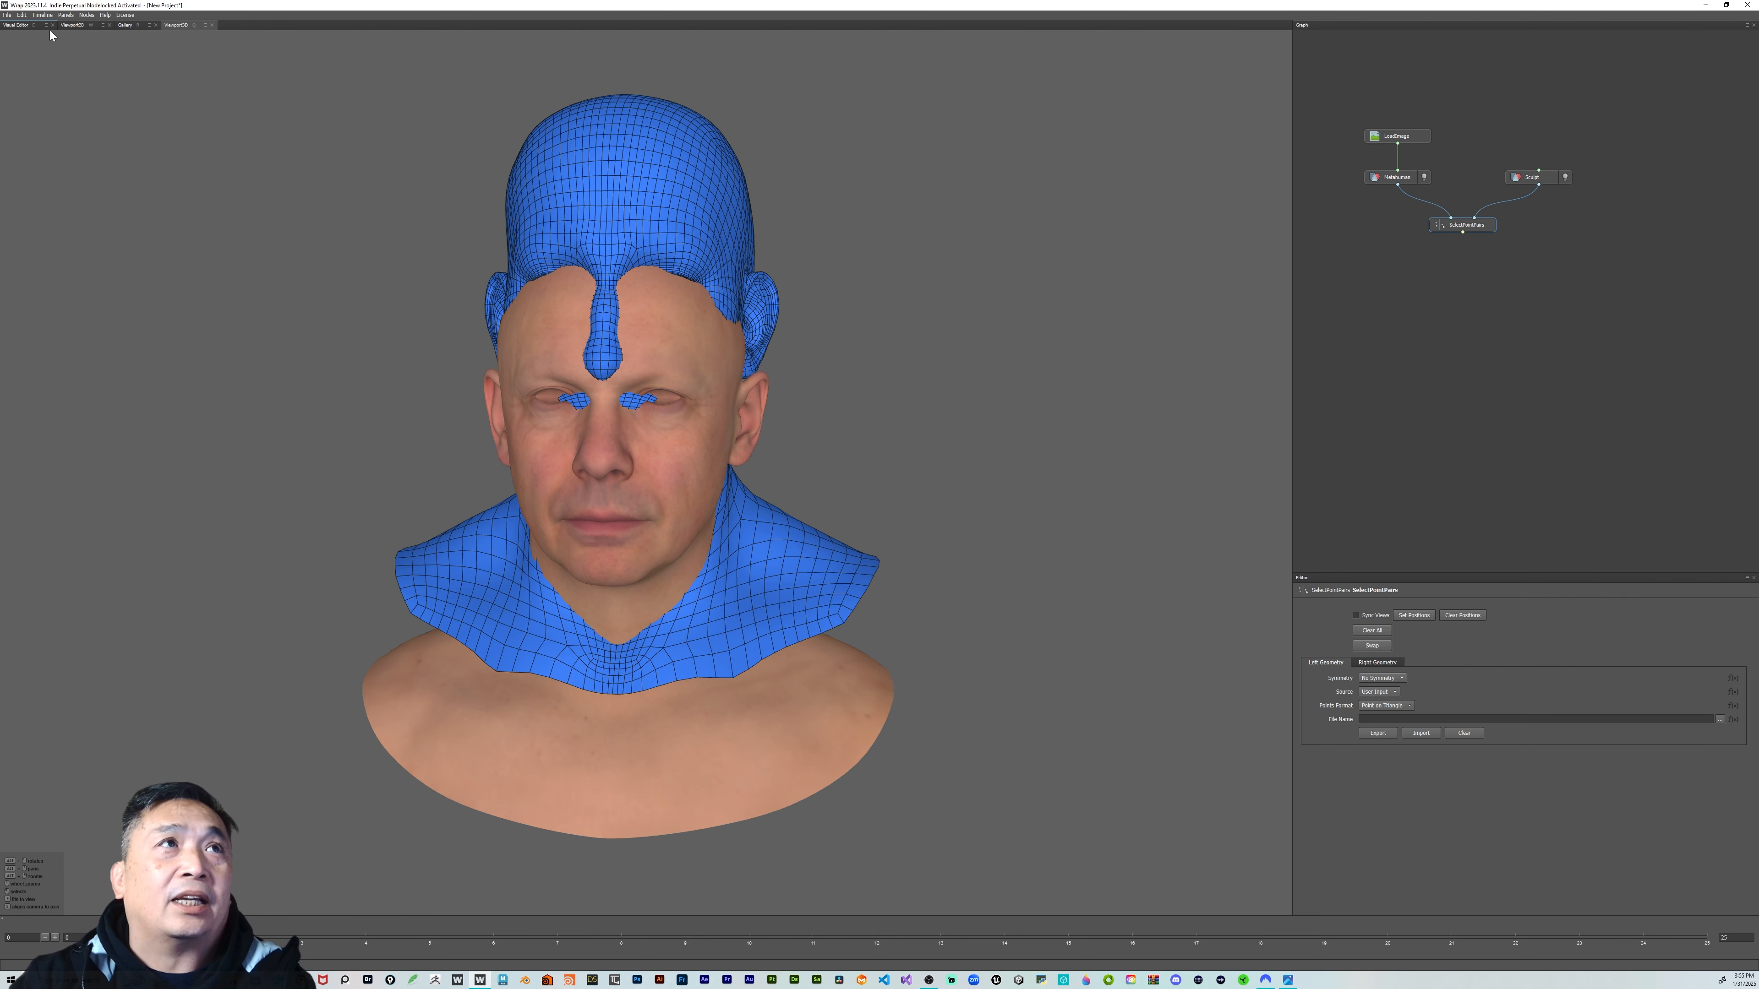
click(13, 26)
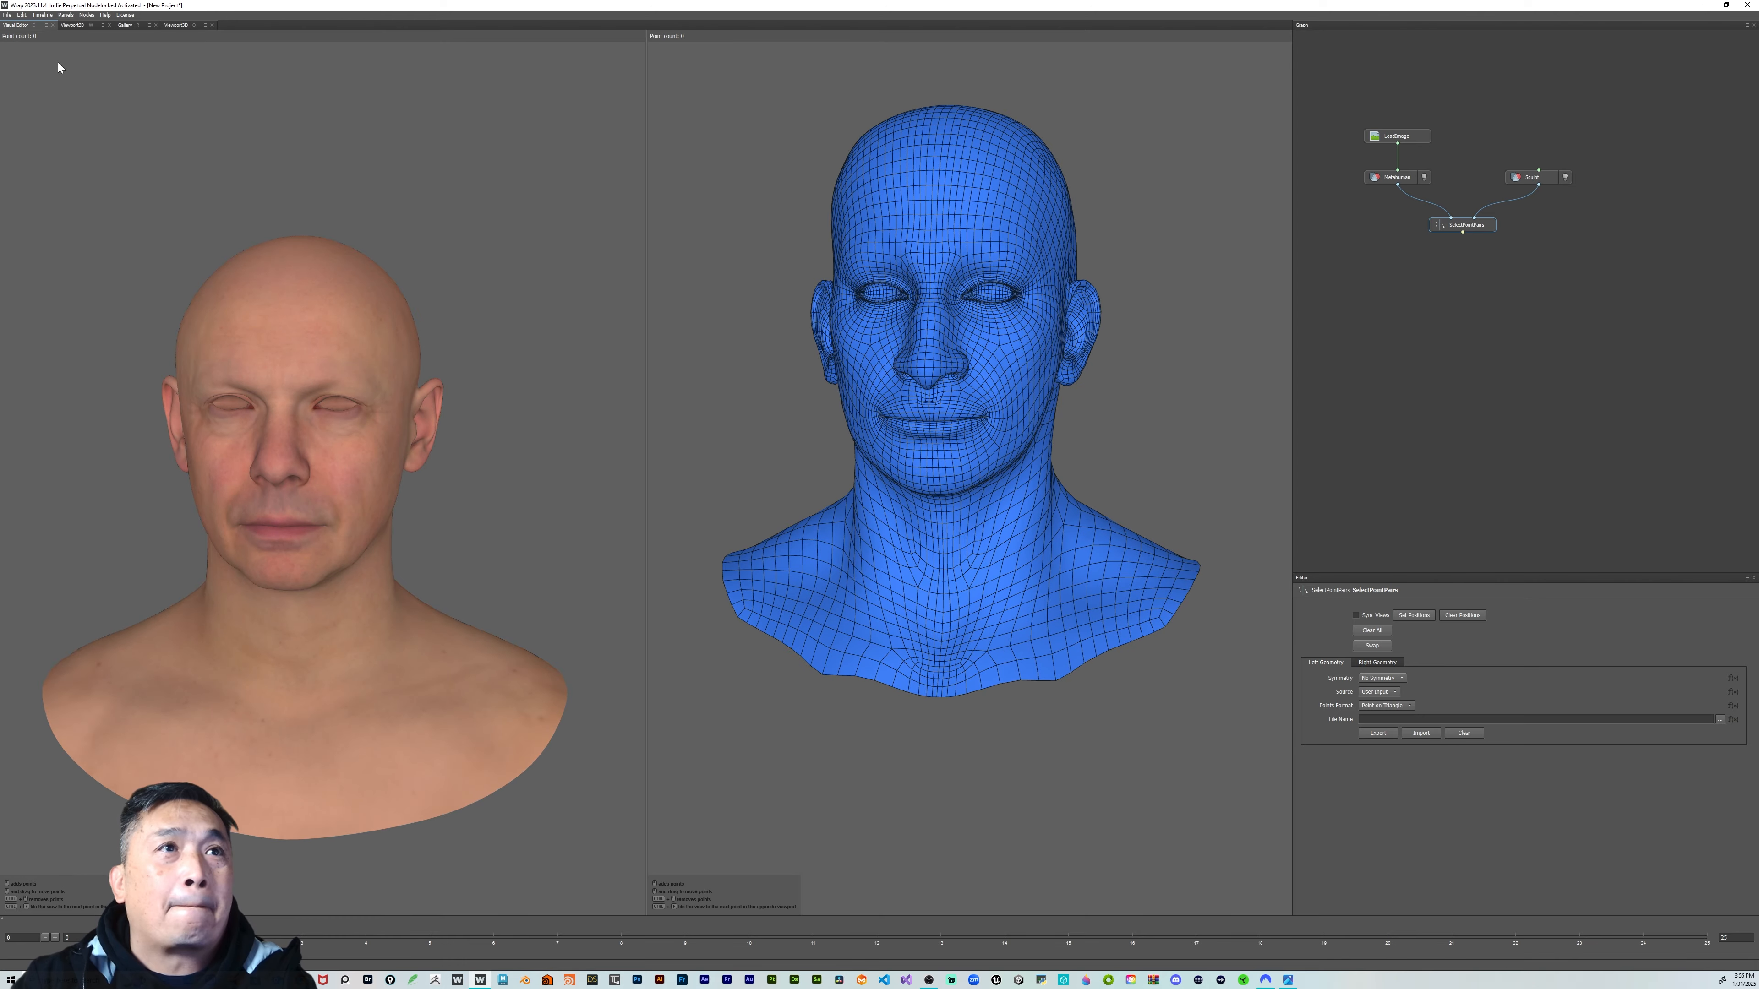
scroll(416, 212, down, 3)
scroll(444, 219, up, 3)
drag(459, 227, 529, 230)
drag(678, 315, 720, 312)
mouse_move(518, 289)
mouse_down()
mouse_move(422, 285)
mouse_move(526, 285)
mouse_up()
drag(679, 346, 734, 331)
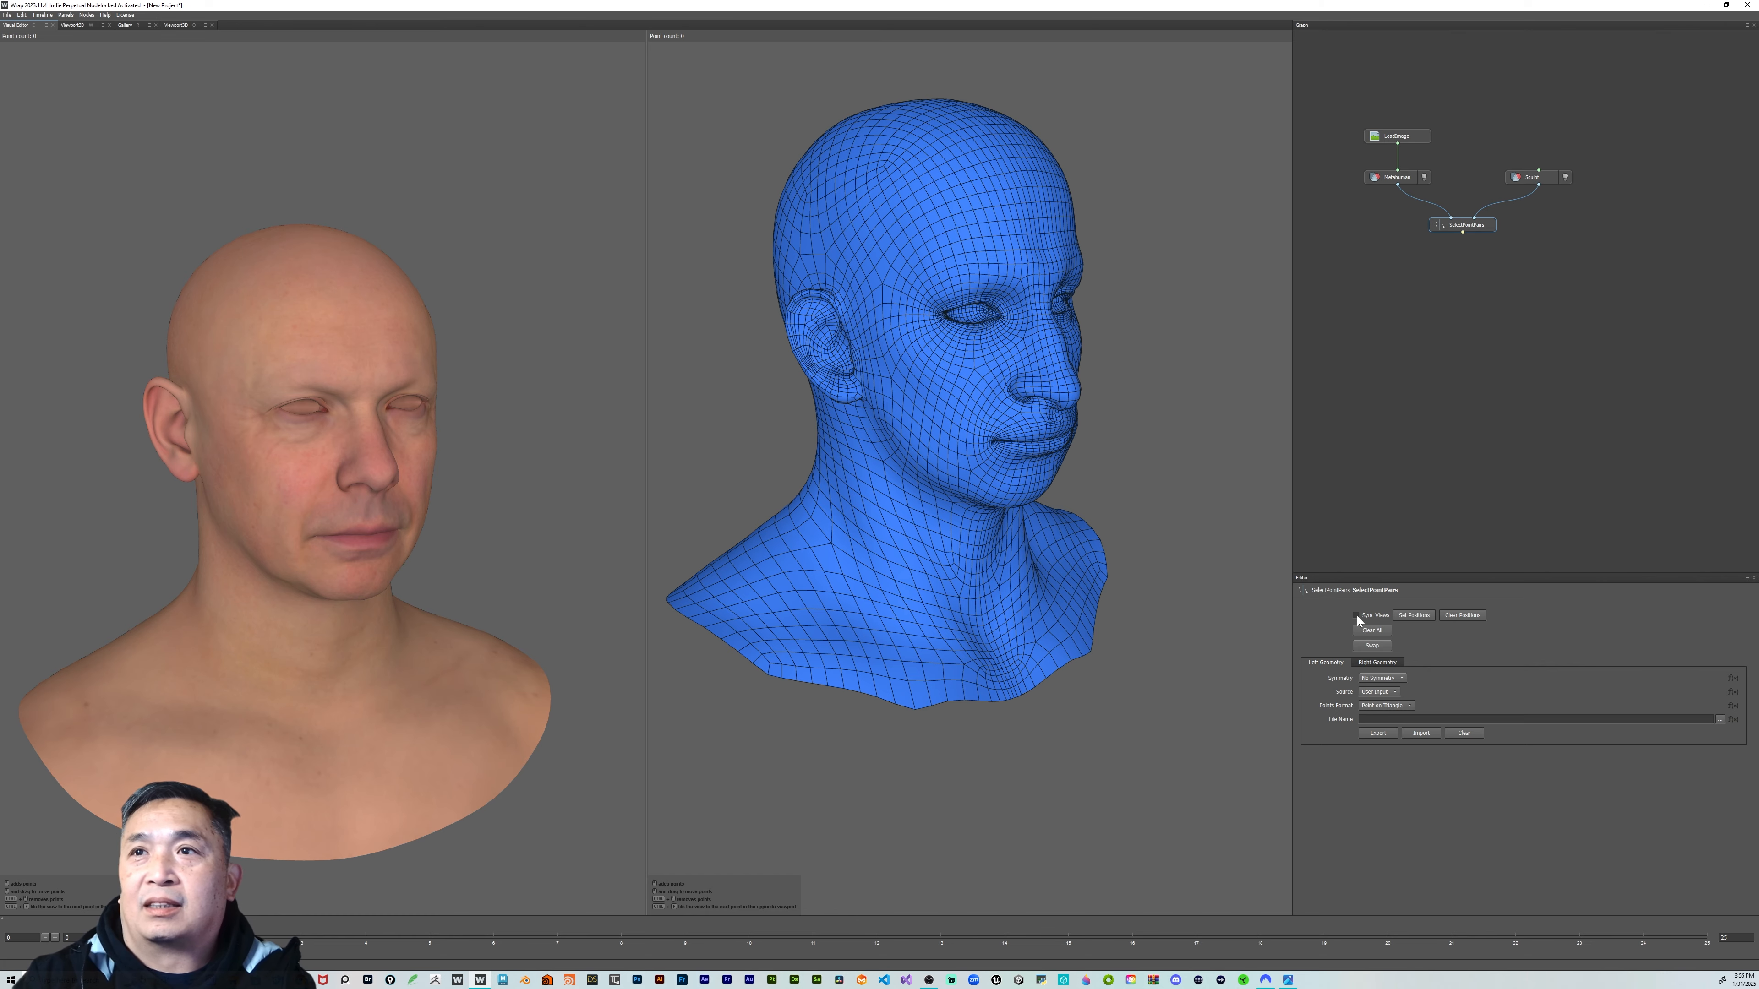
mouse_move(1163, 599)
mouse_down()
mouse_move(1183, 541)
mouse_move(1226, 554)
mouse_move(1135, 585)
mouse_move(1177, 596)
mouse_move(1142, 605)
mouse_move(1163, 596)
mouse_up()
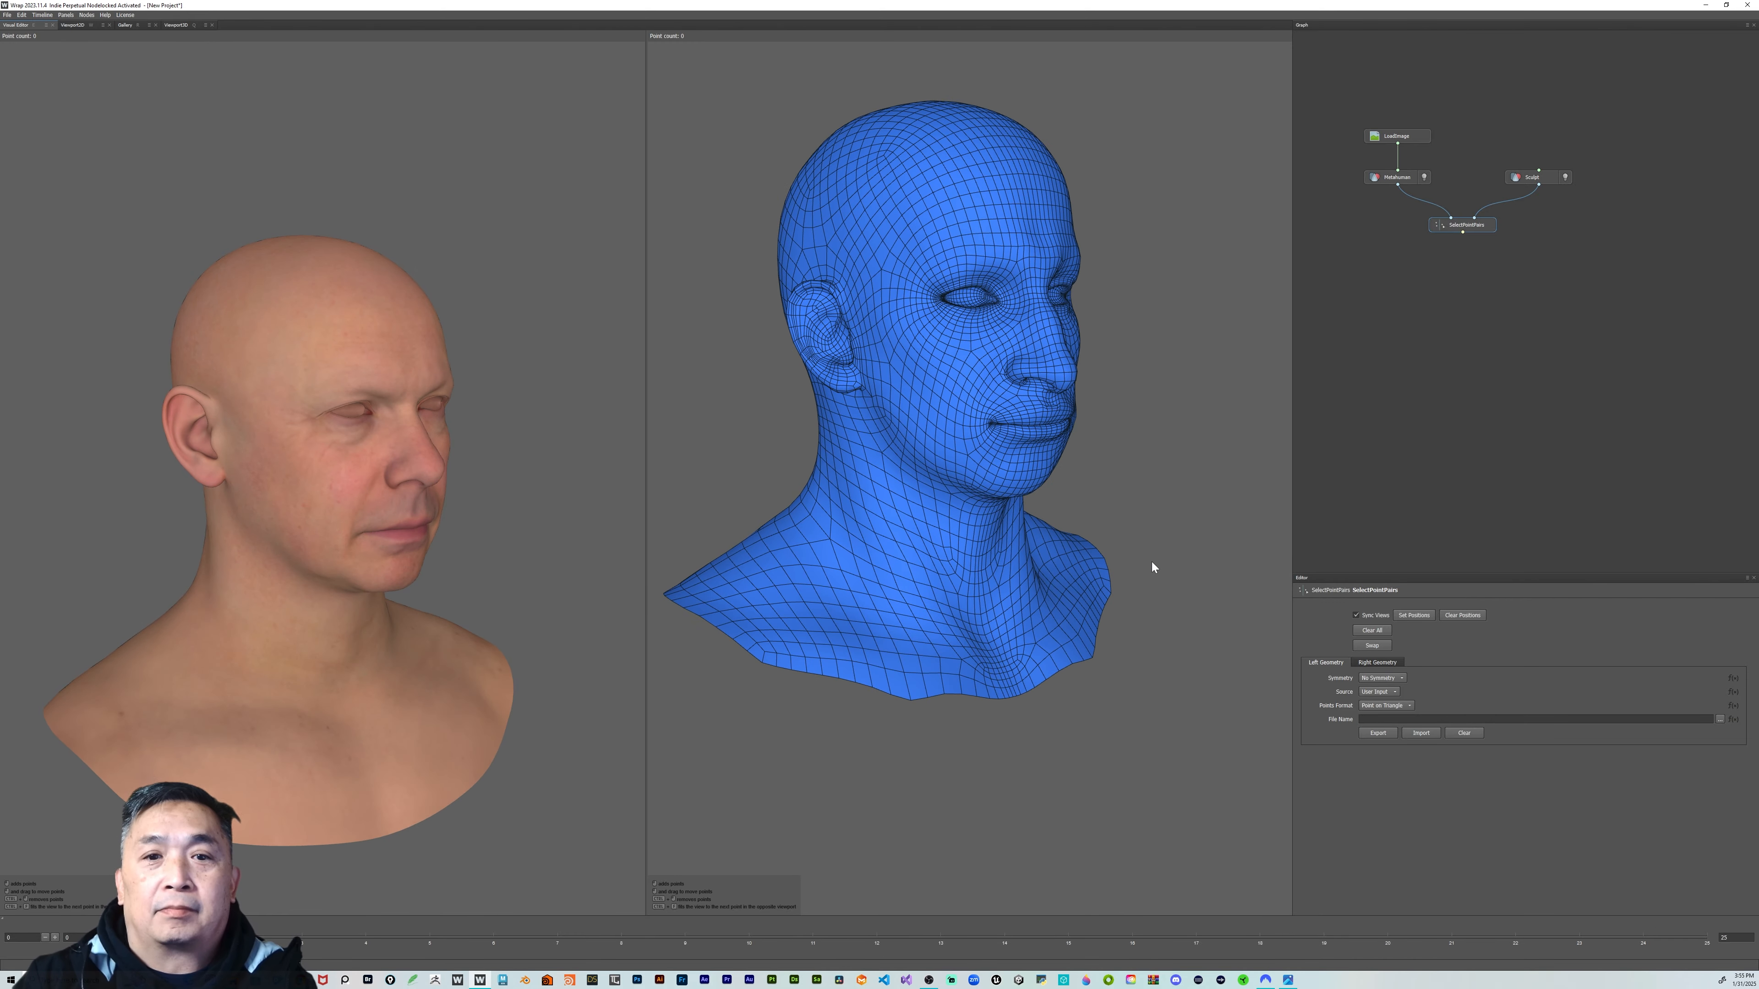
Place matching points on the nose tip and the top of each ear on both the MetaHuman and the sculpted head
scroll(1152, 562, up, 5)
mouse_move(1155, 509)
mouse_down()
mouse_move(1157, 553)
mouse_move(1159, 506)
mouse_up()
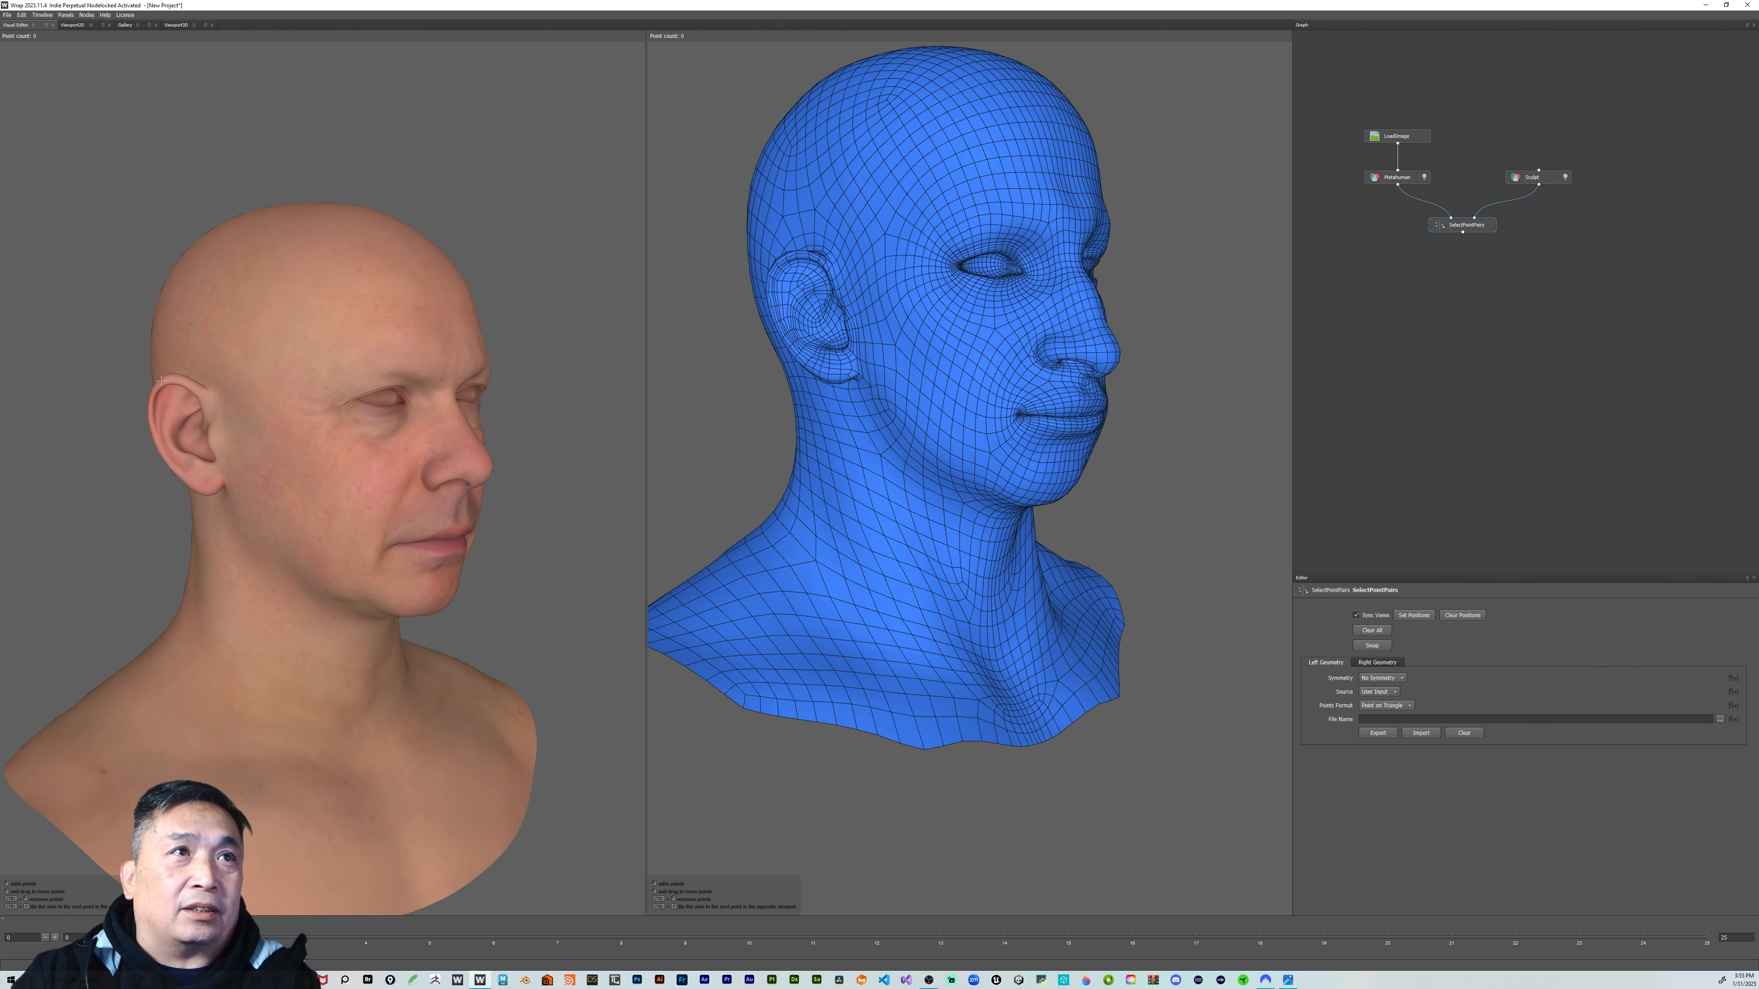
alt+drag(360, 391, 236, 399)
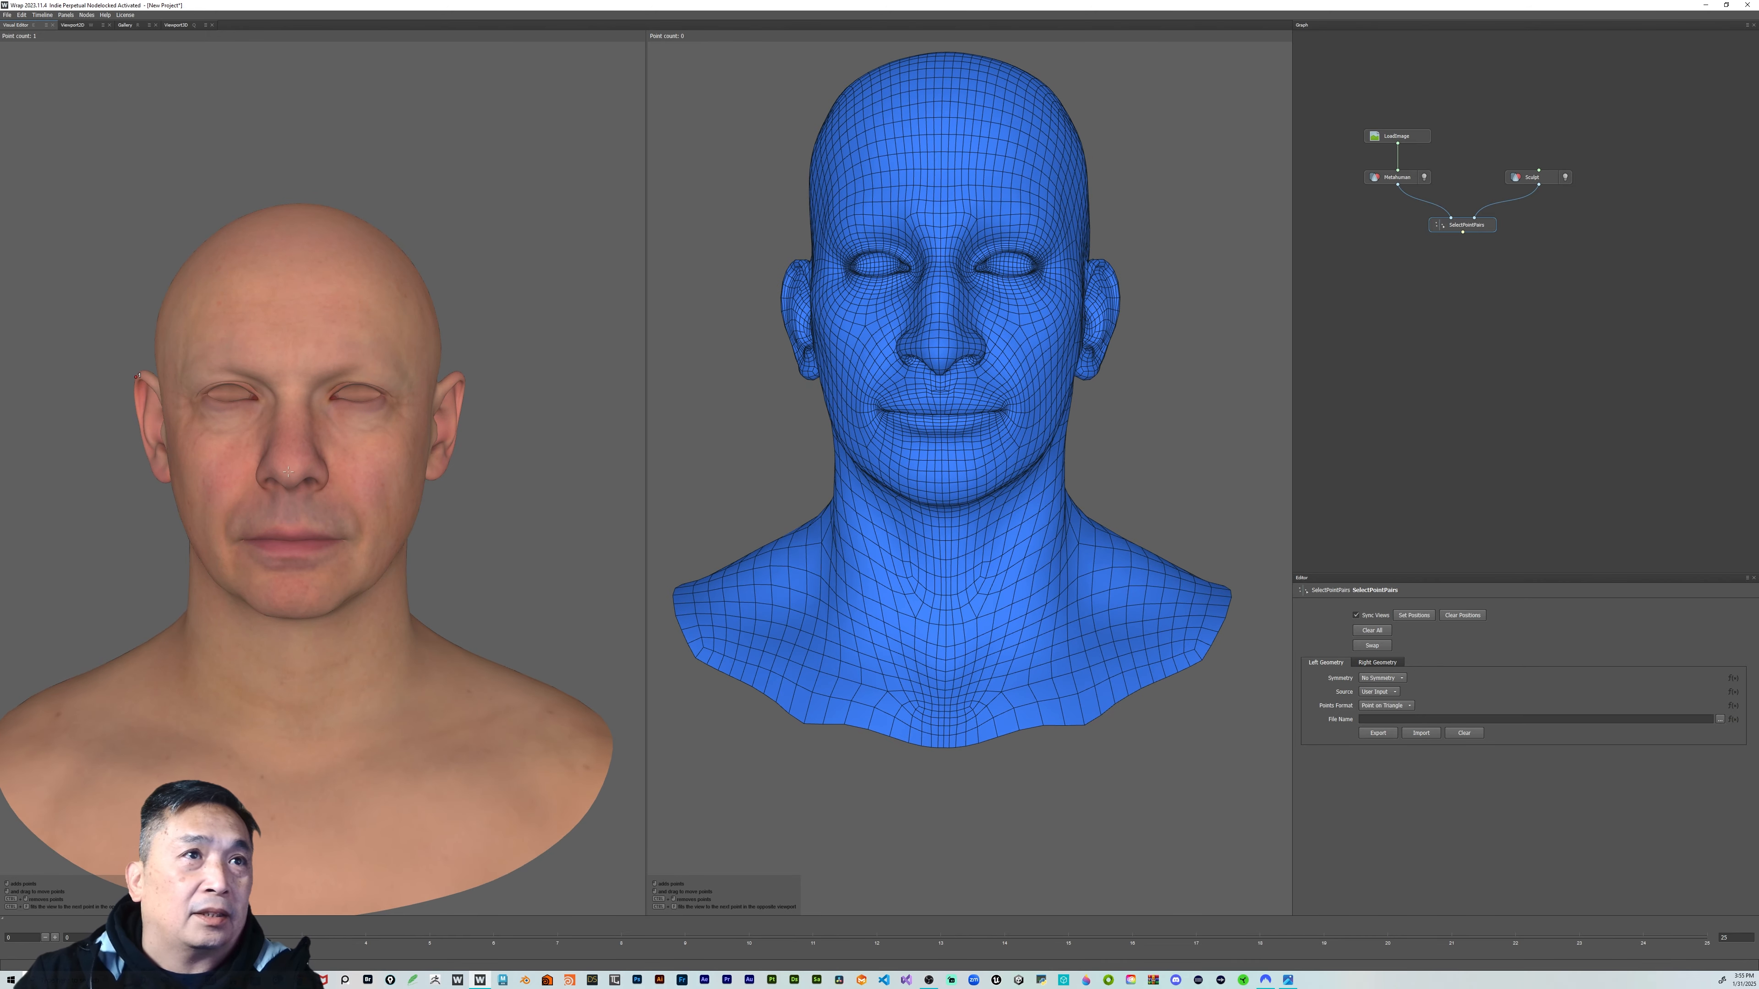
alt+drag(291, 472, 443, 390)
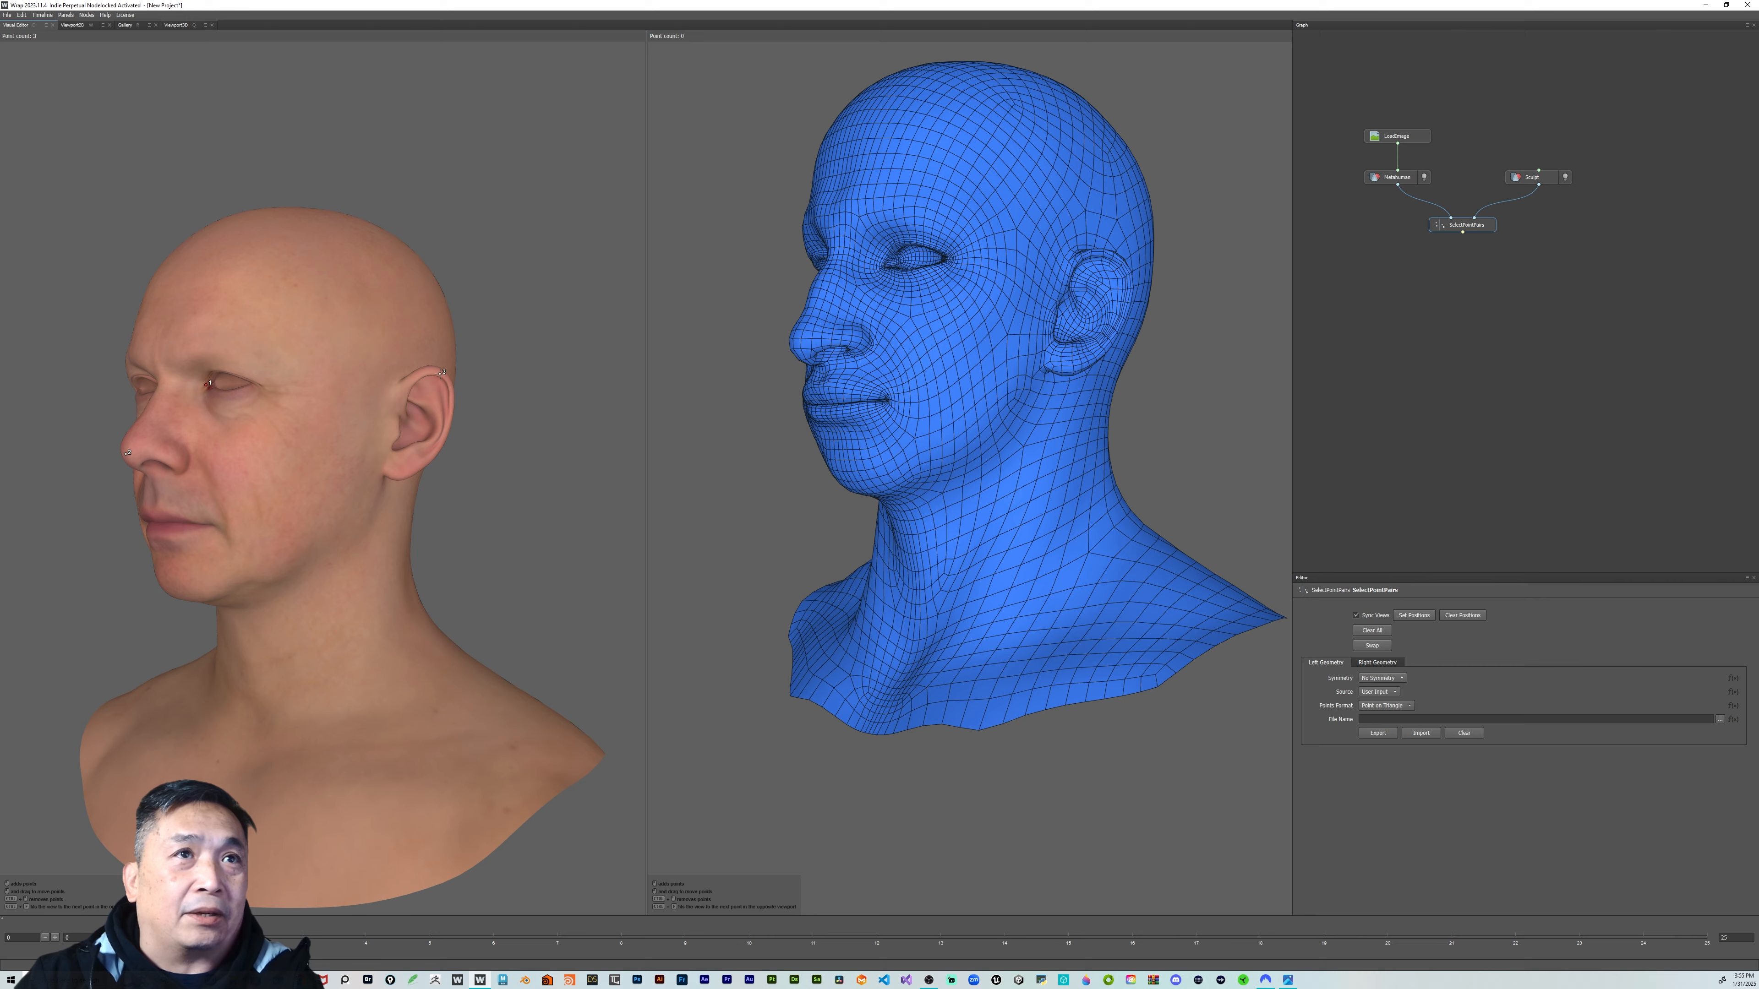
alt+drag(706, 387, 900, 391)
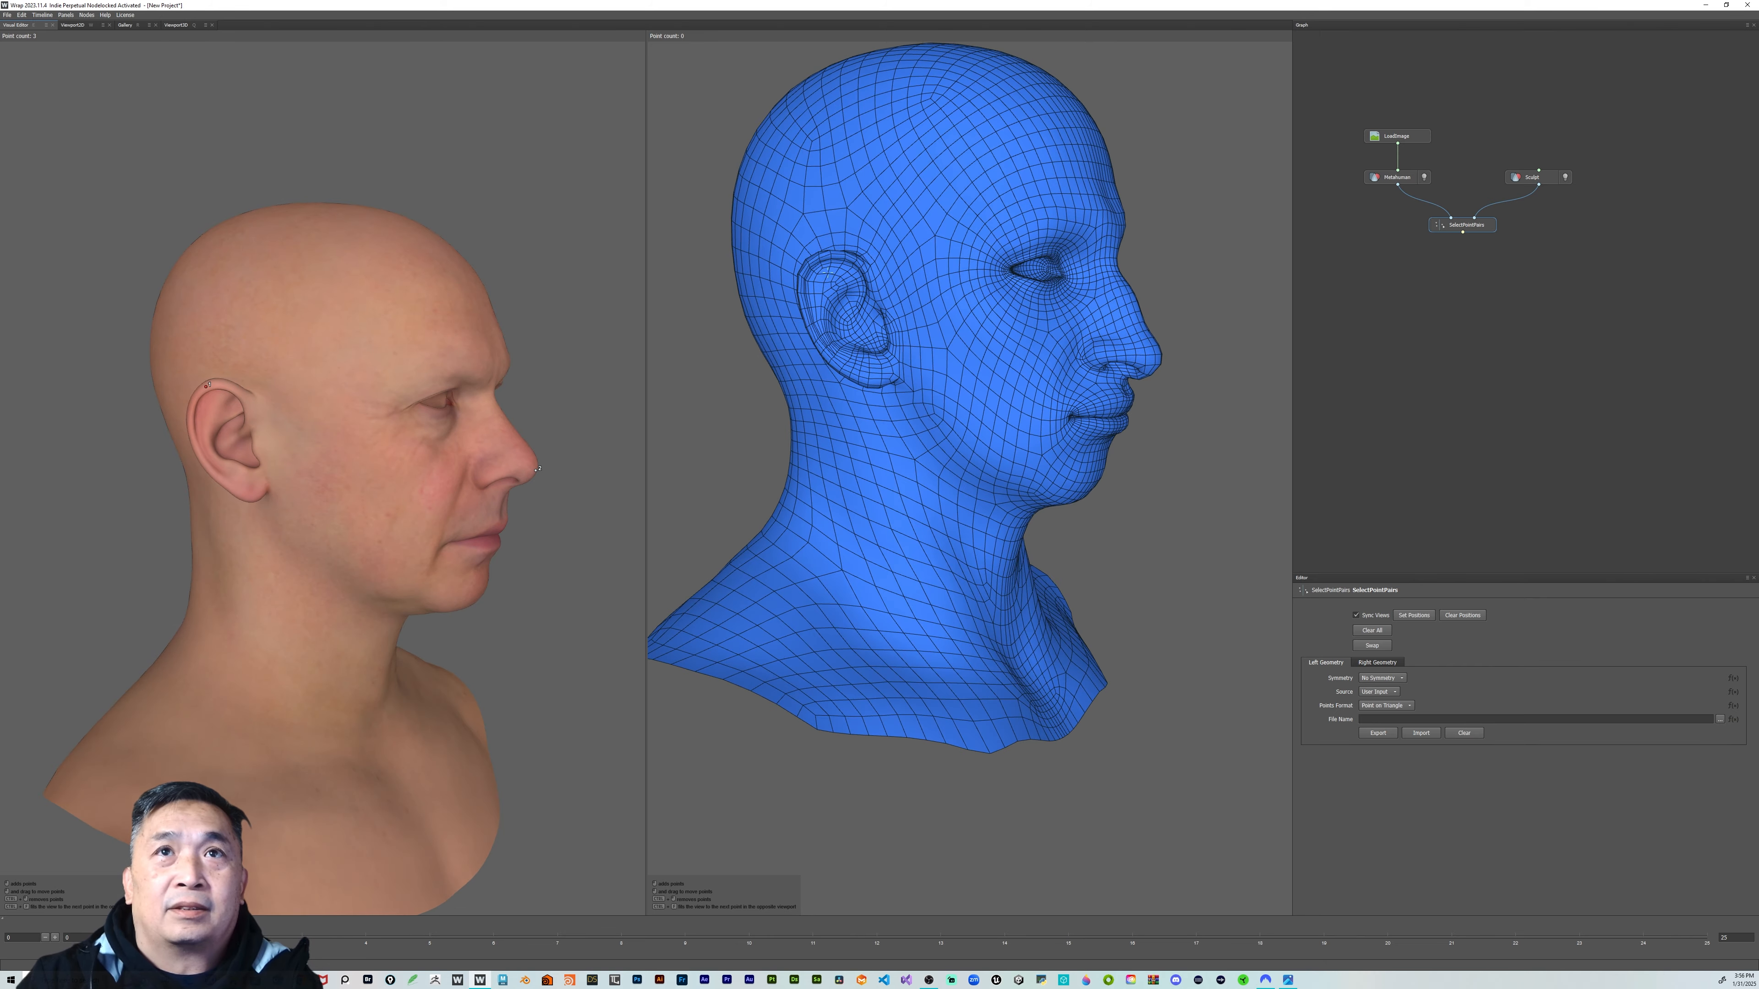
alt+drag(1080, 416, 935, 434)
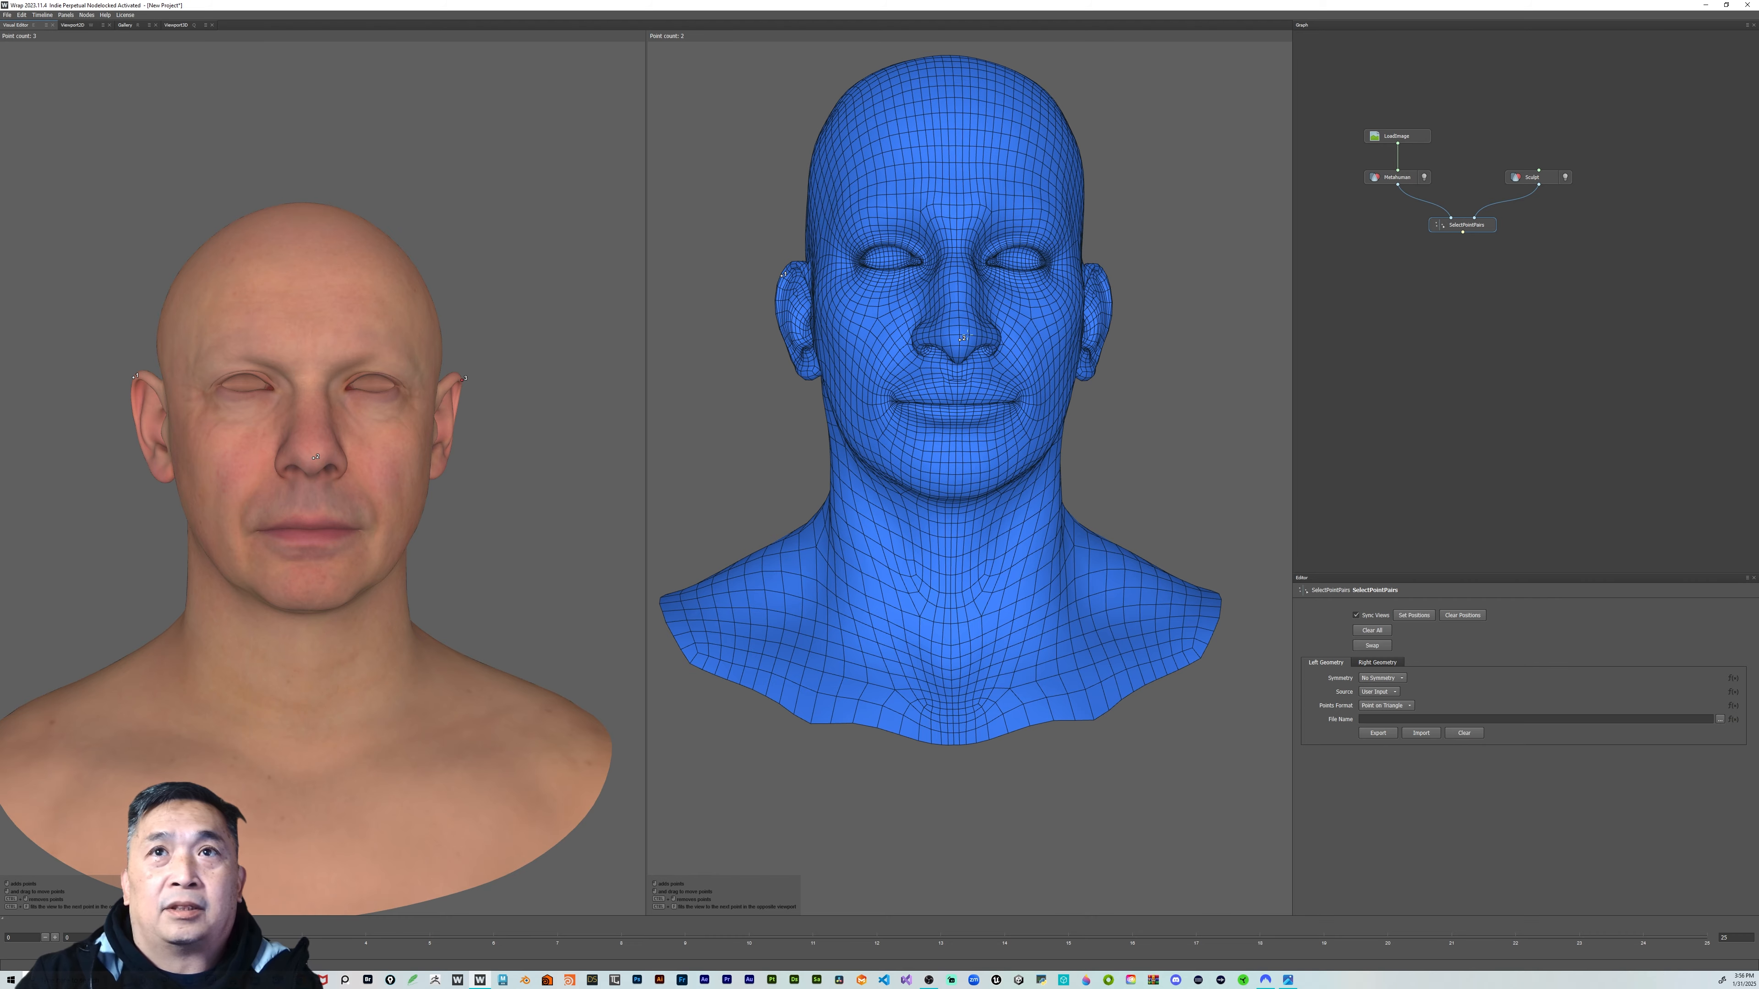
alt+drag(969, 333, 1111, 284)
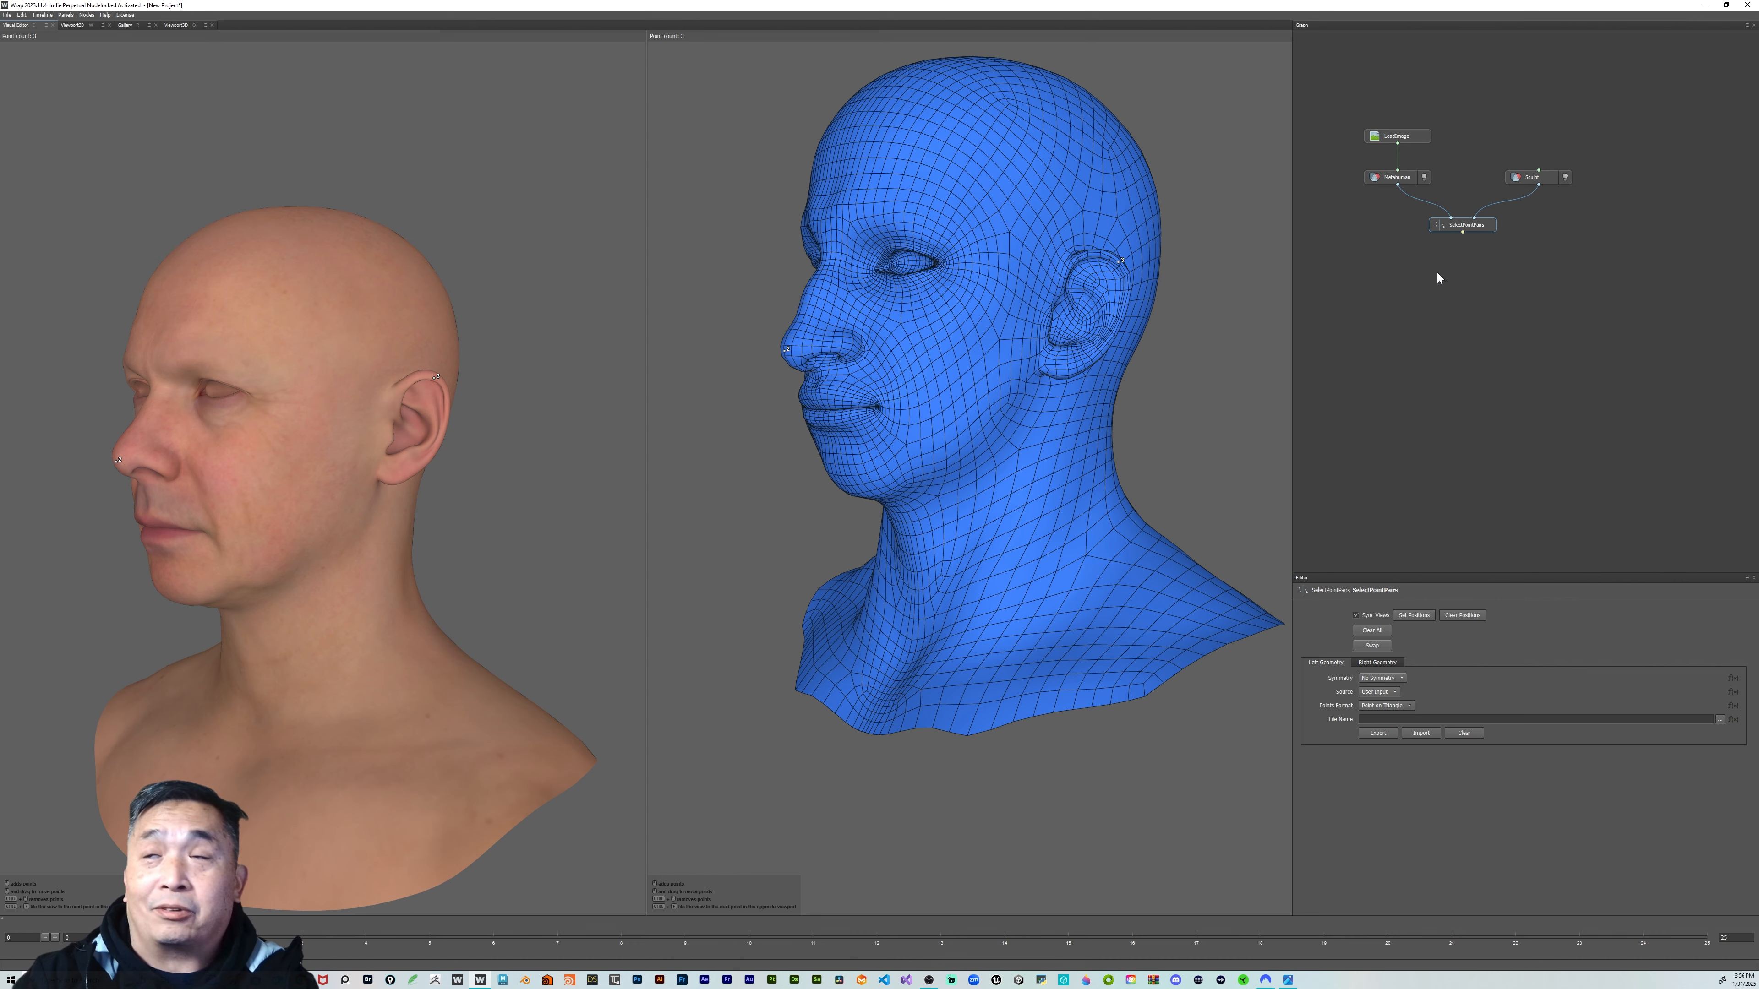
Add a RigidAlignment node beneath the SelectPointPairs node and space the two nodes apart for wiring
key(Tab)
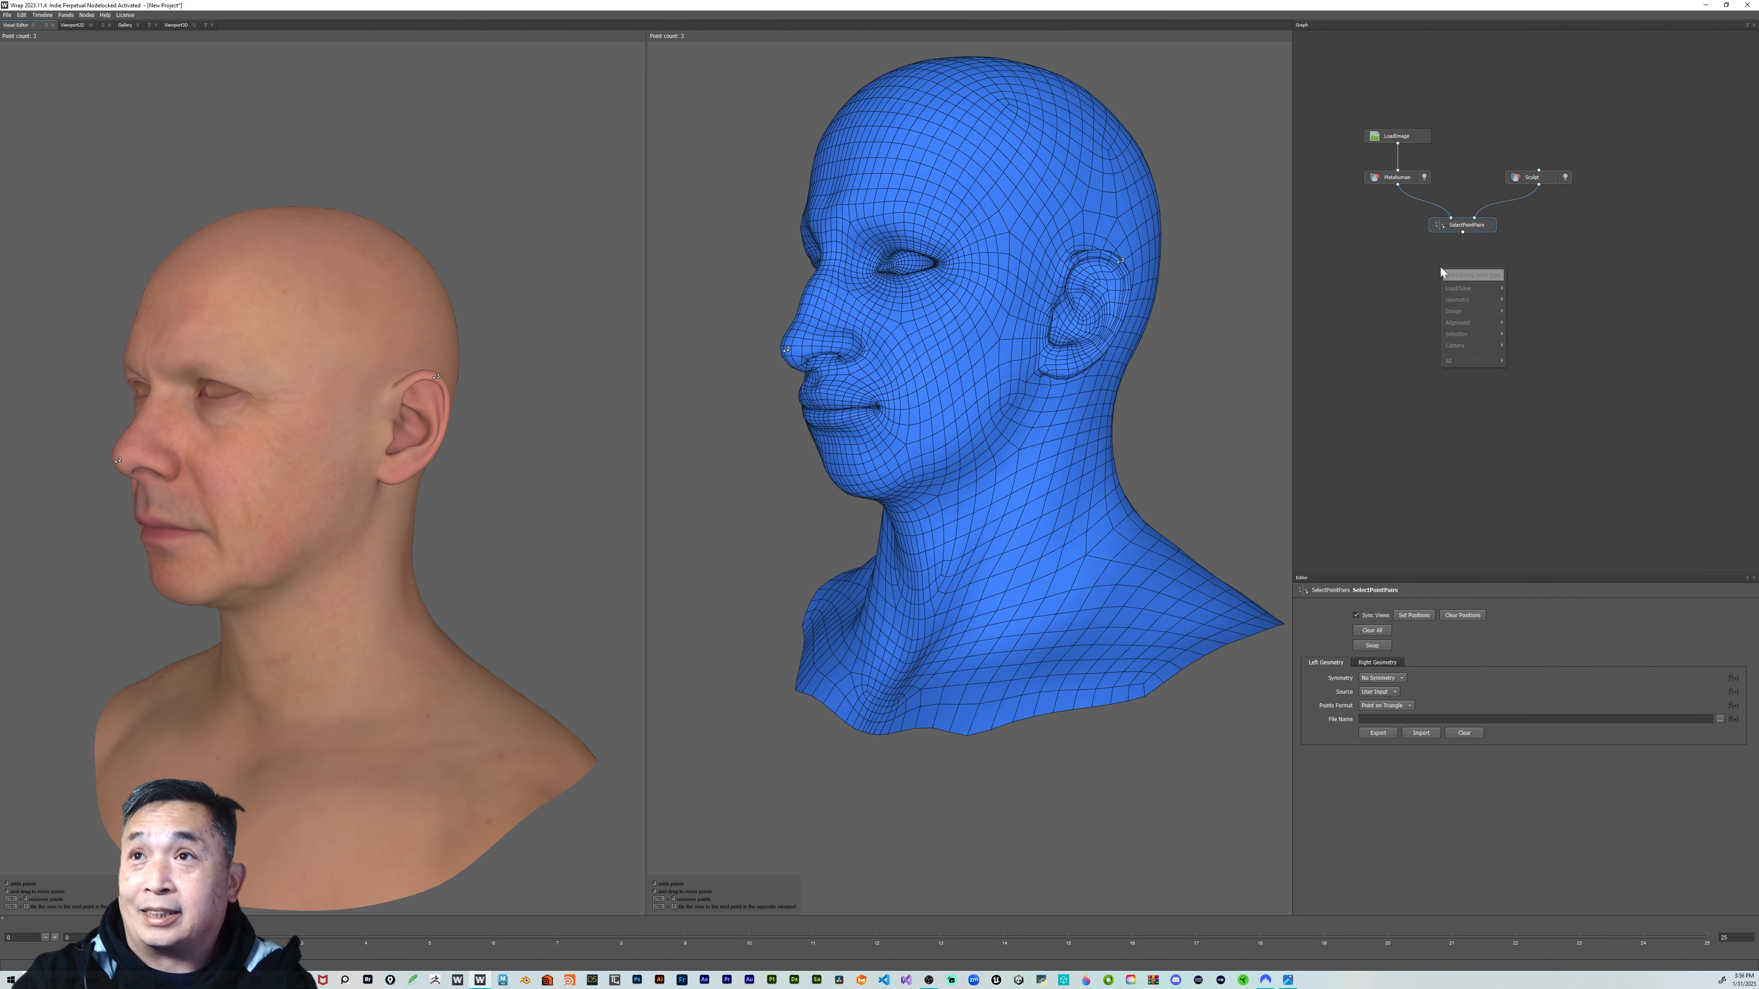
text(r)
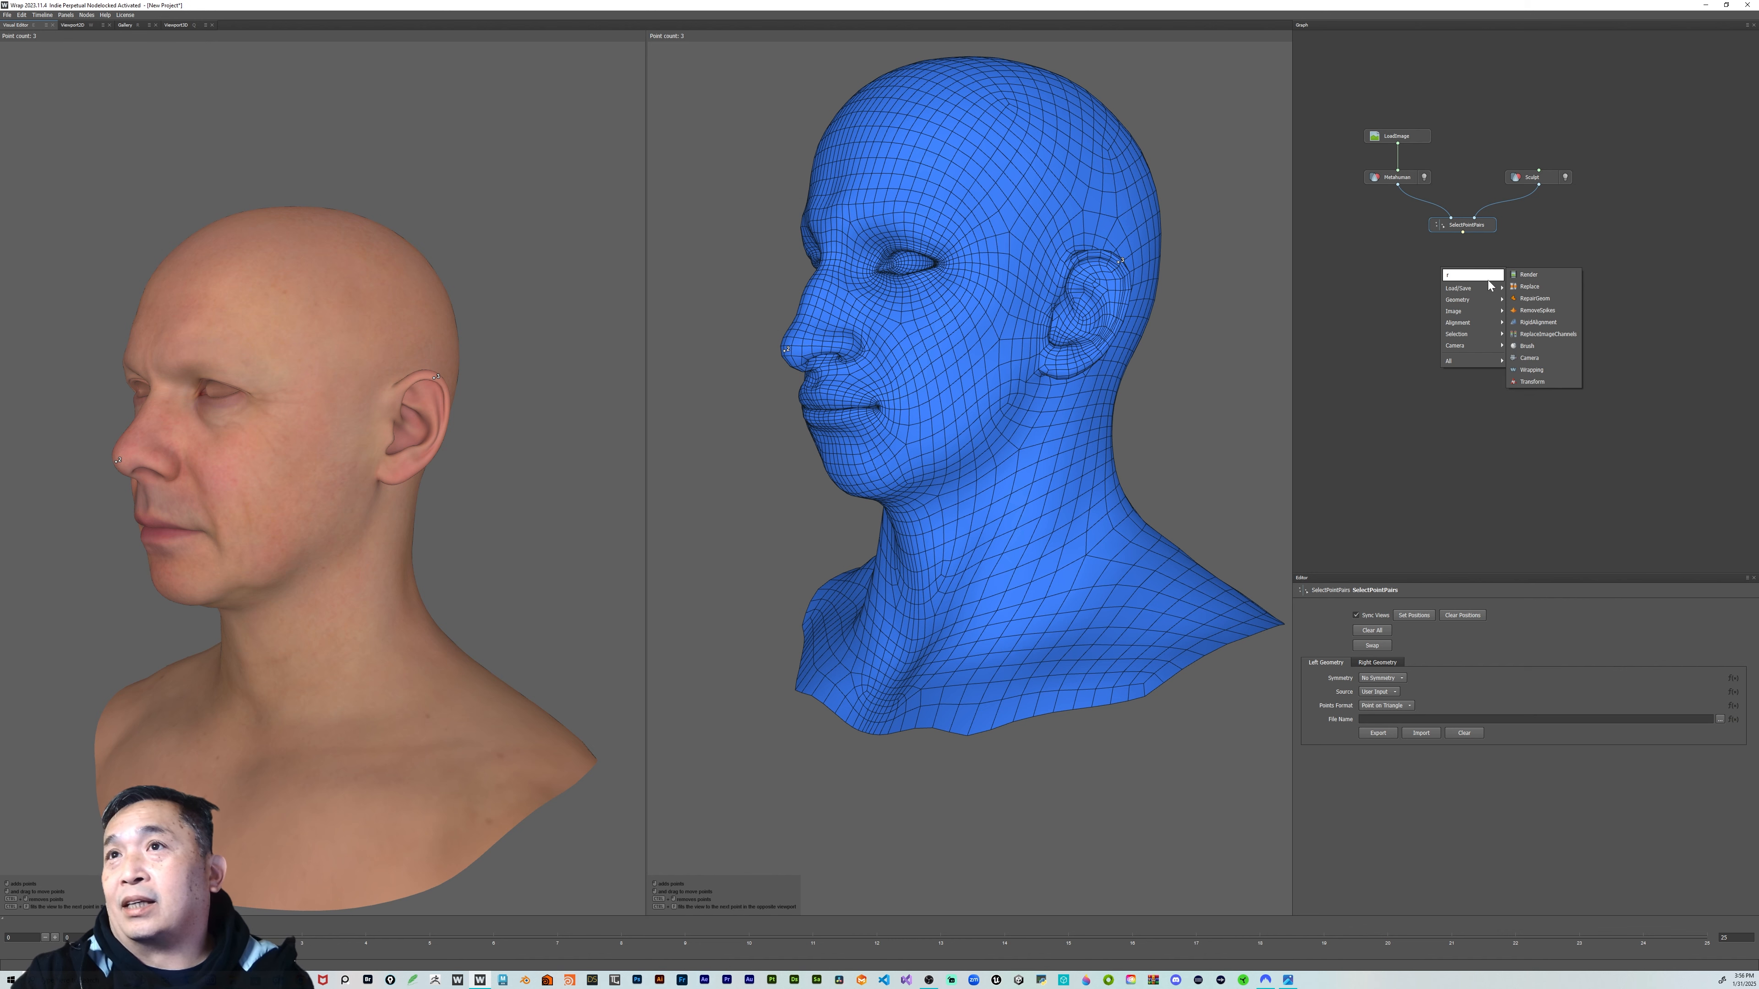
click(1536, 322)
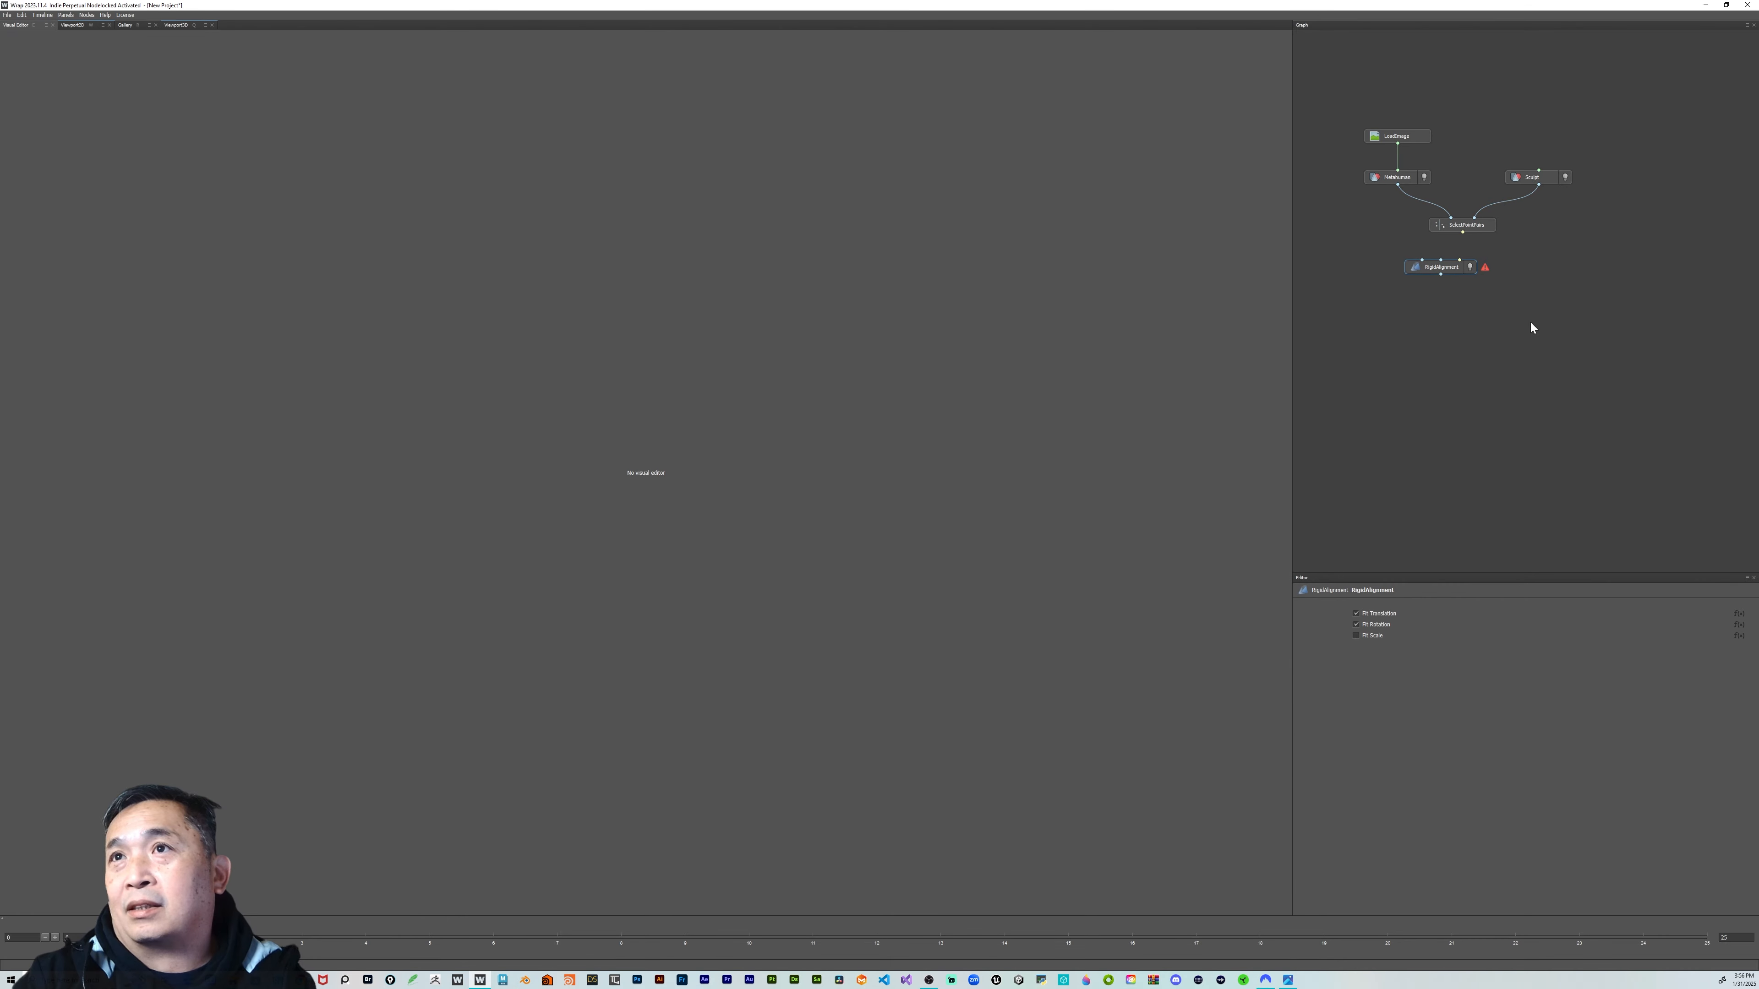
drag(1453, 266, 1523, 224)
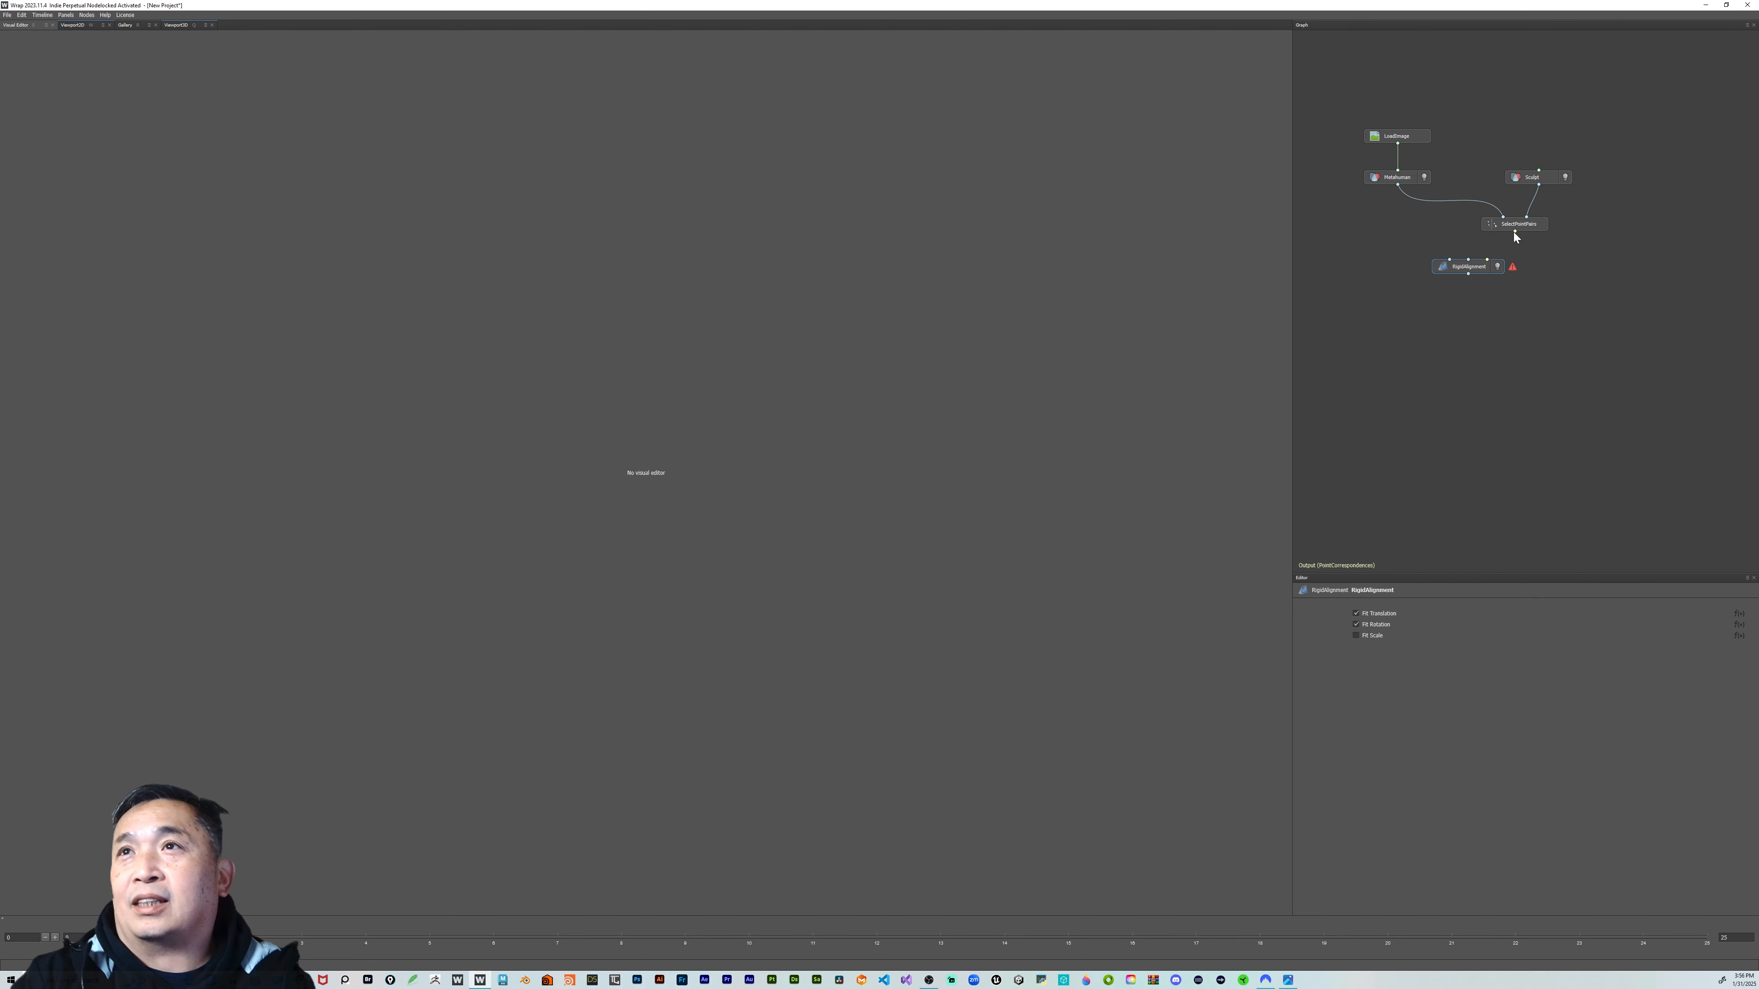
Connect the MetaHuman, Sculpt and SelectPointPairs outputs to the first, second and third inputs of the RigidAlignment node
drag(1515, 233, 1488, 259)
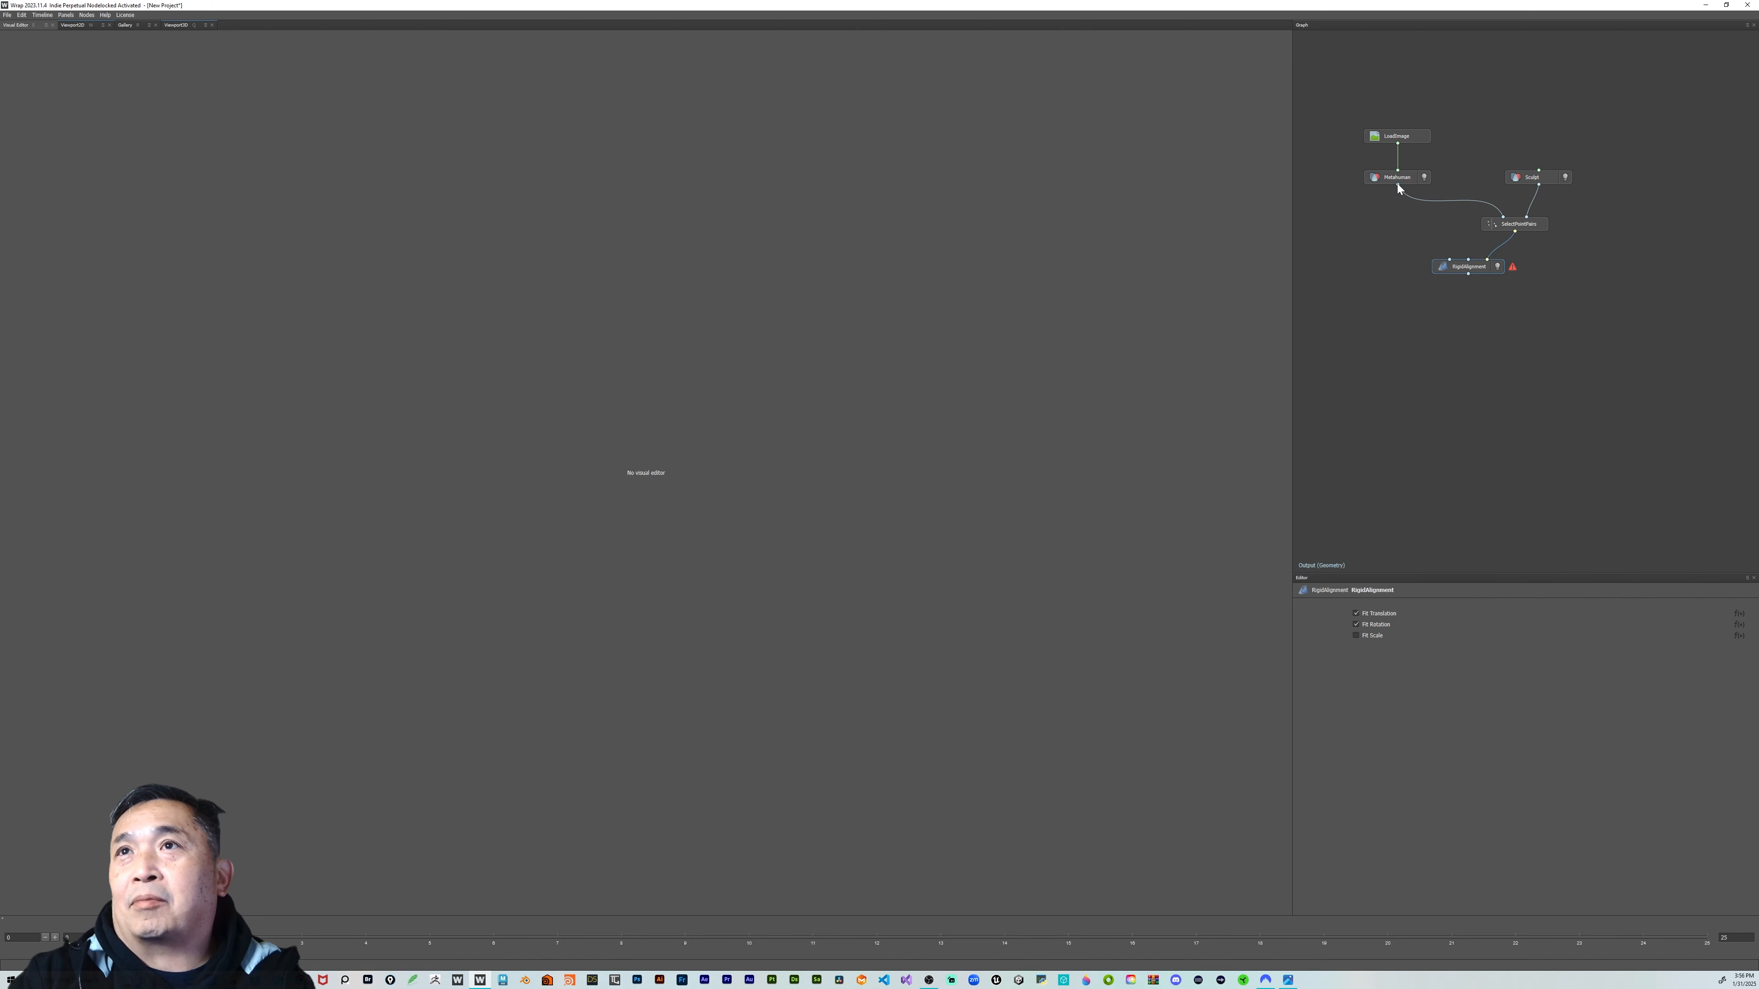
drag(1397, 184, 1447, 255)
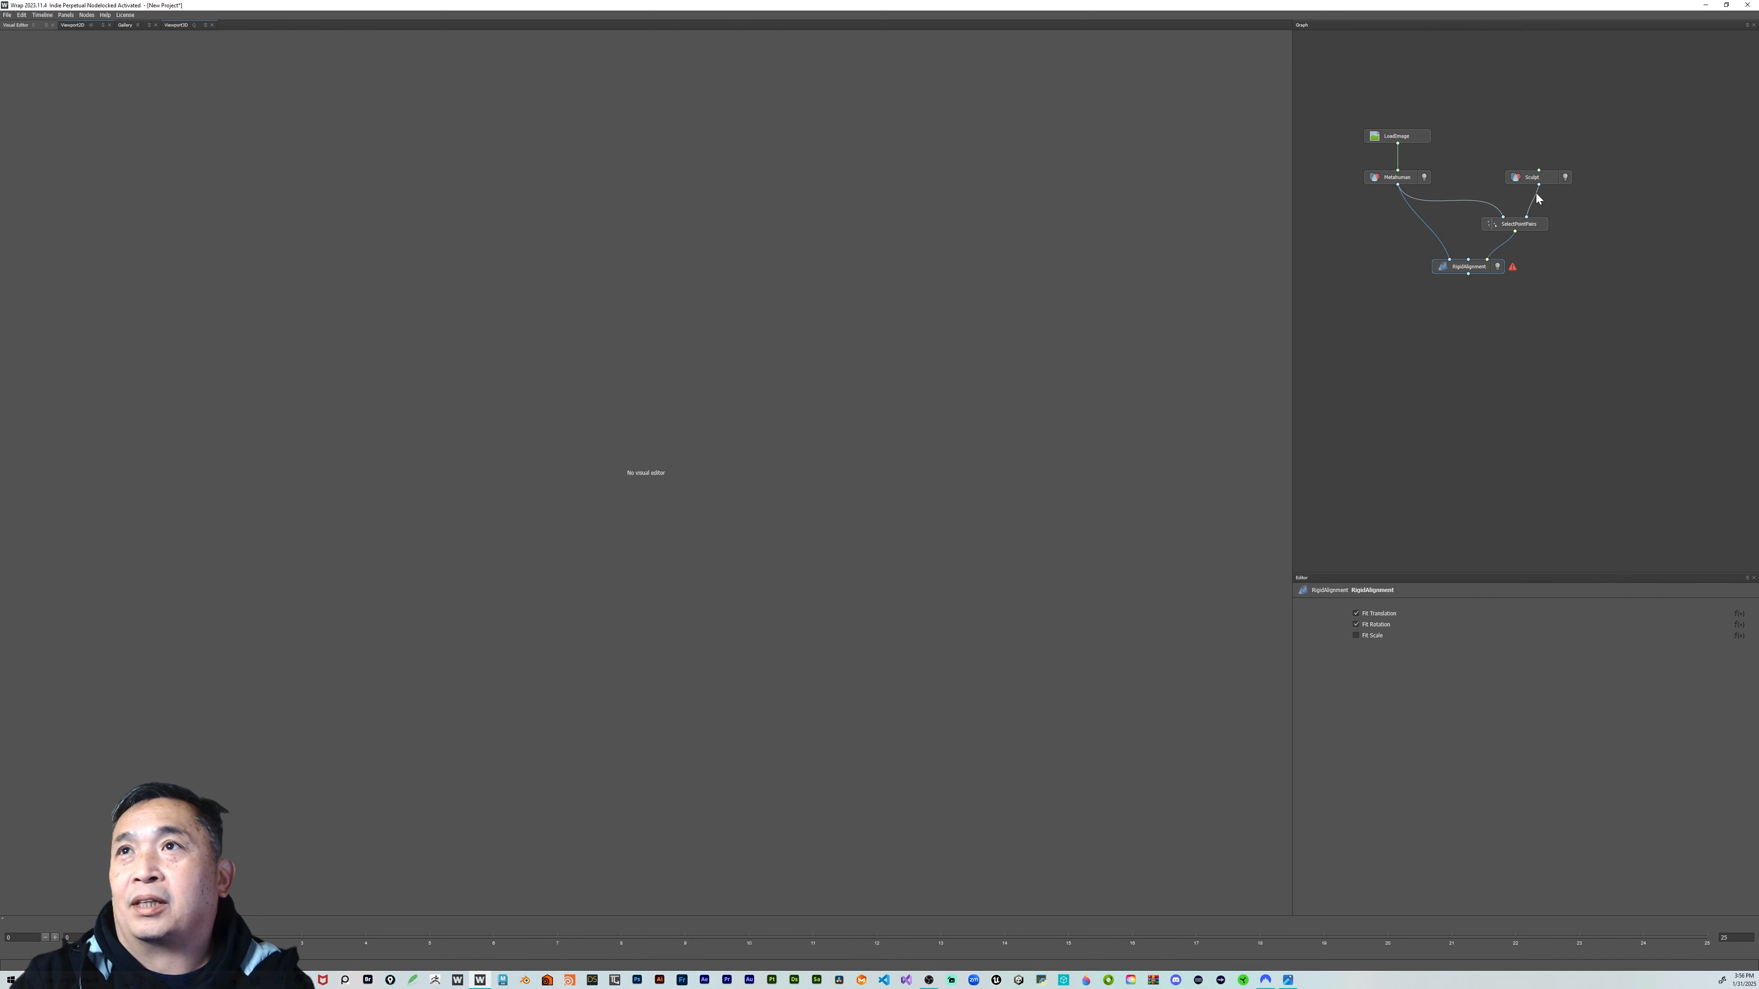
drag(1539, 184, 1467, 259)
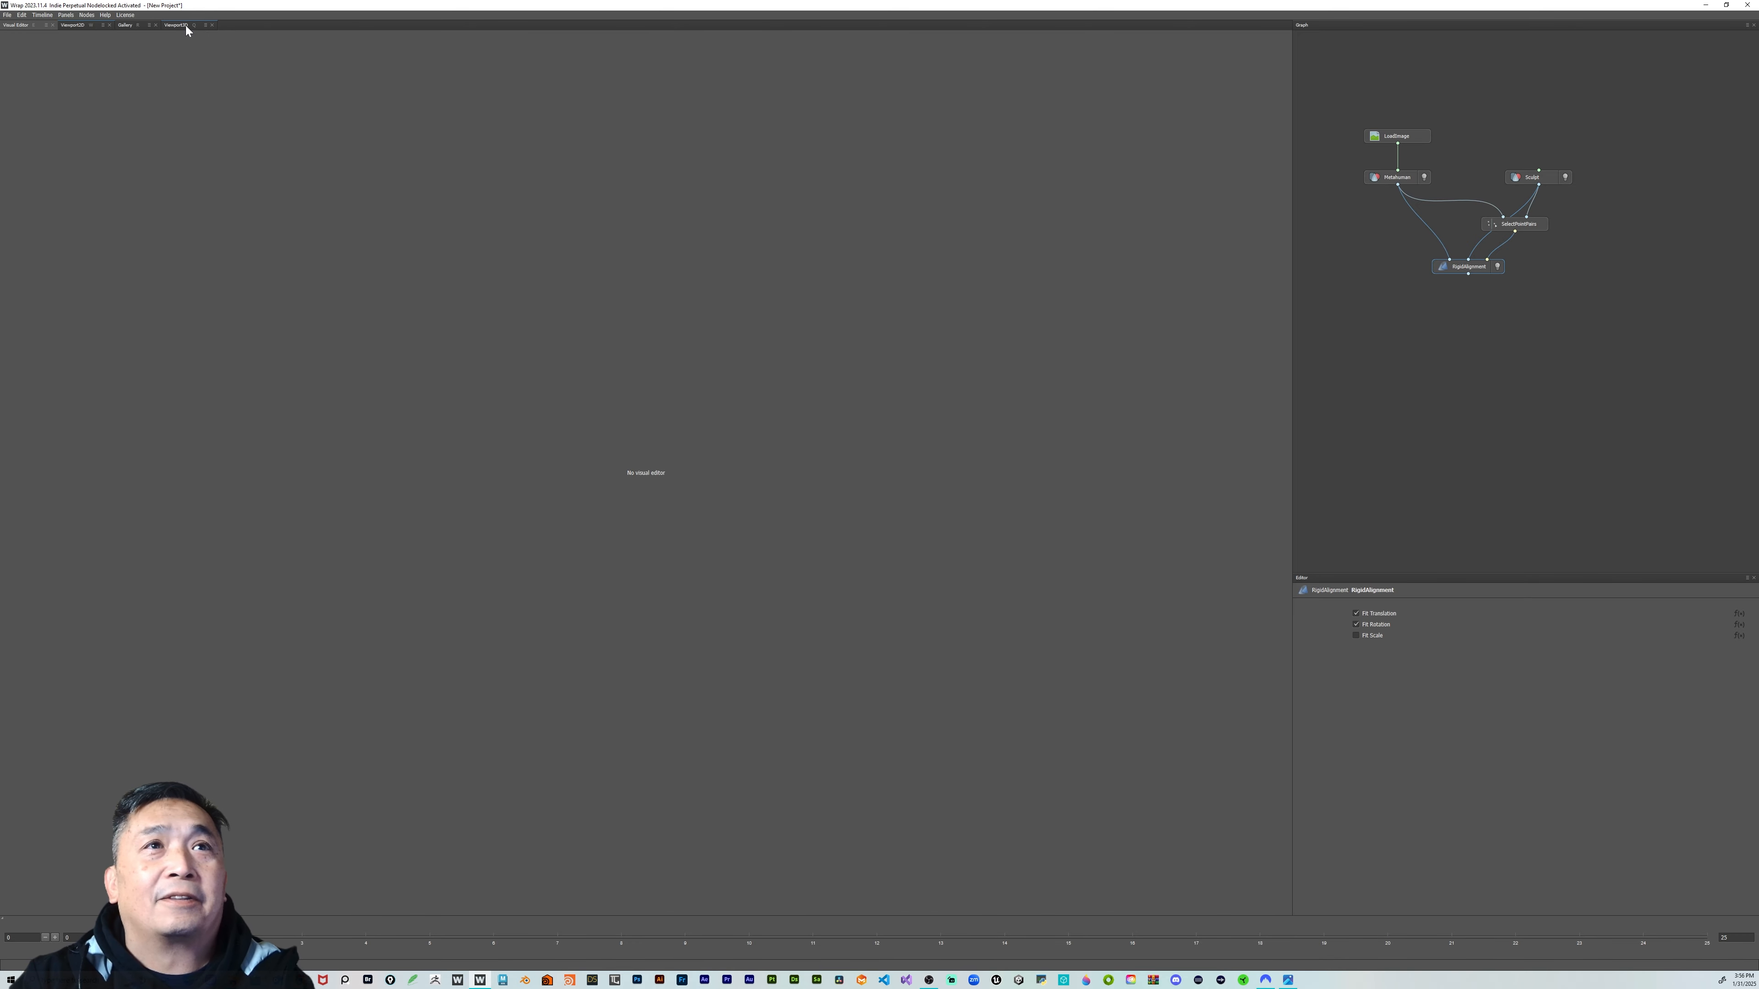
Display the rigid alignment in the 3D viewport and hide the original MetaHuman geometry to check the overlap with the sculpt
click(177, 24)
mouse_move(900, 423)
alt+mouse_down()
mouse_move(898, 404)
mouse_move(876, 406)
alt+mouse_up()
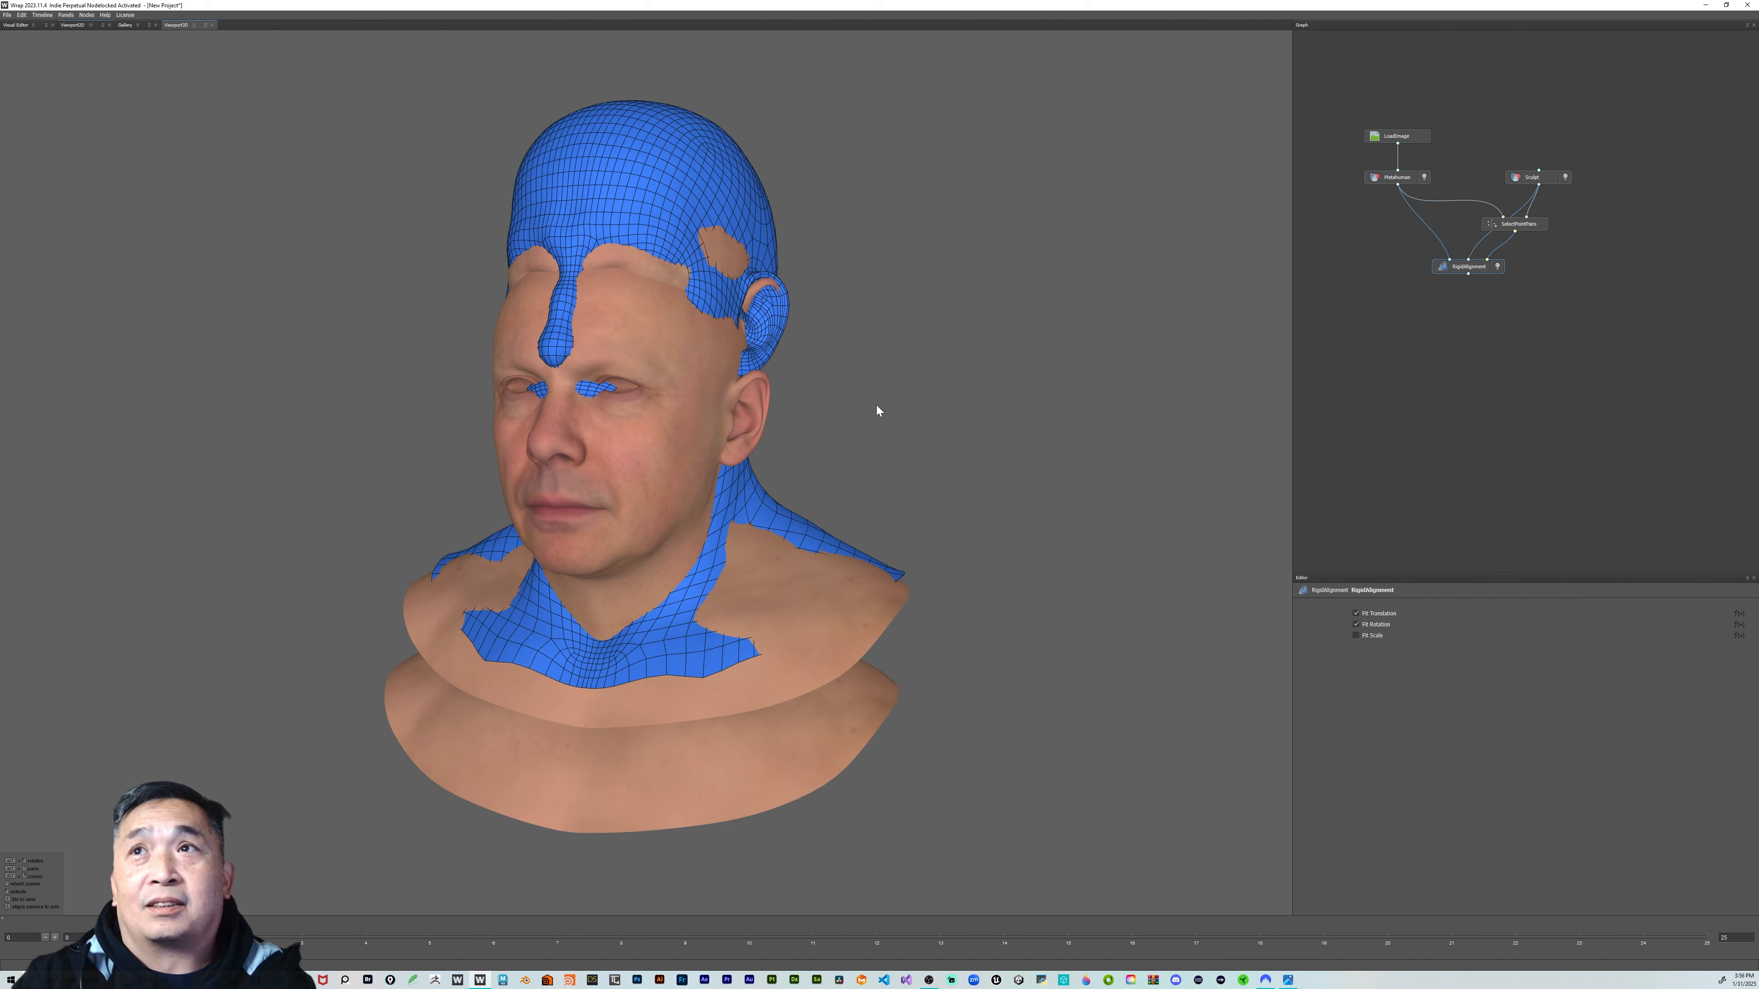
click(1424, 177)
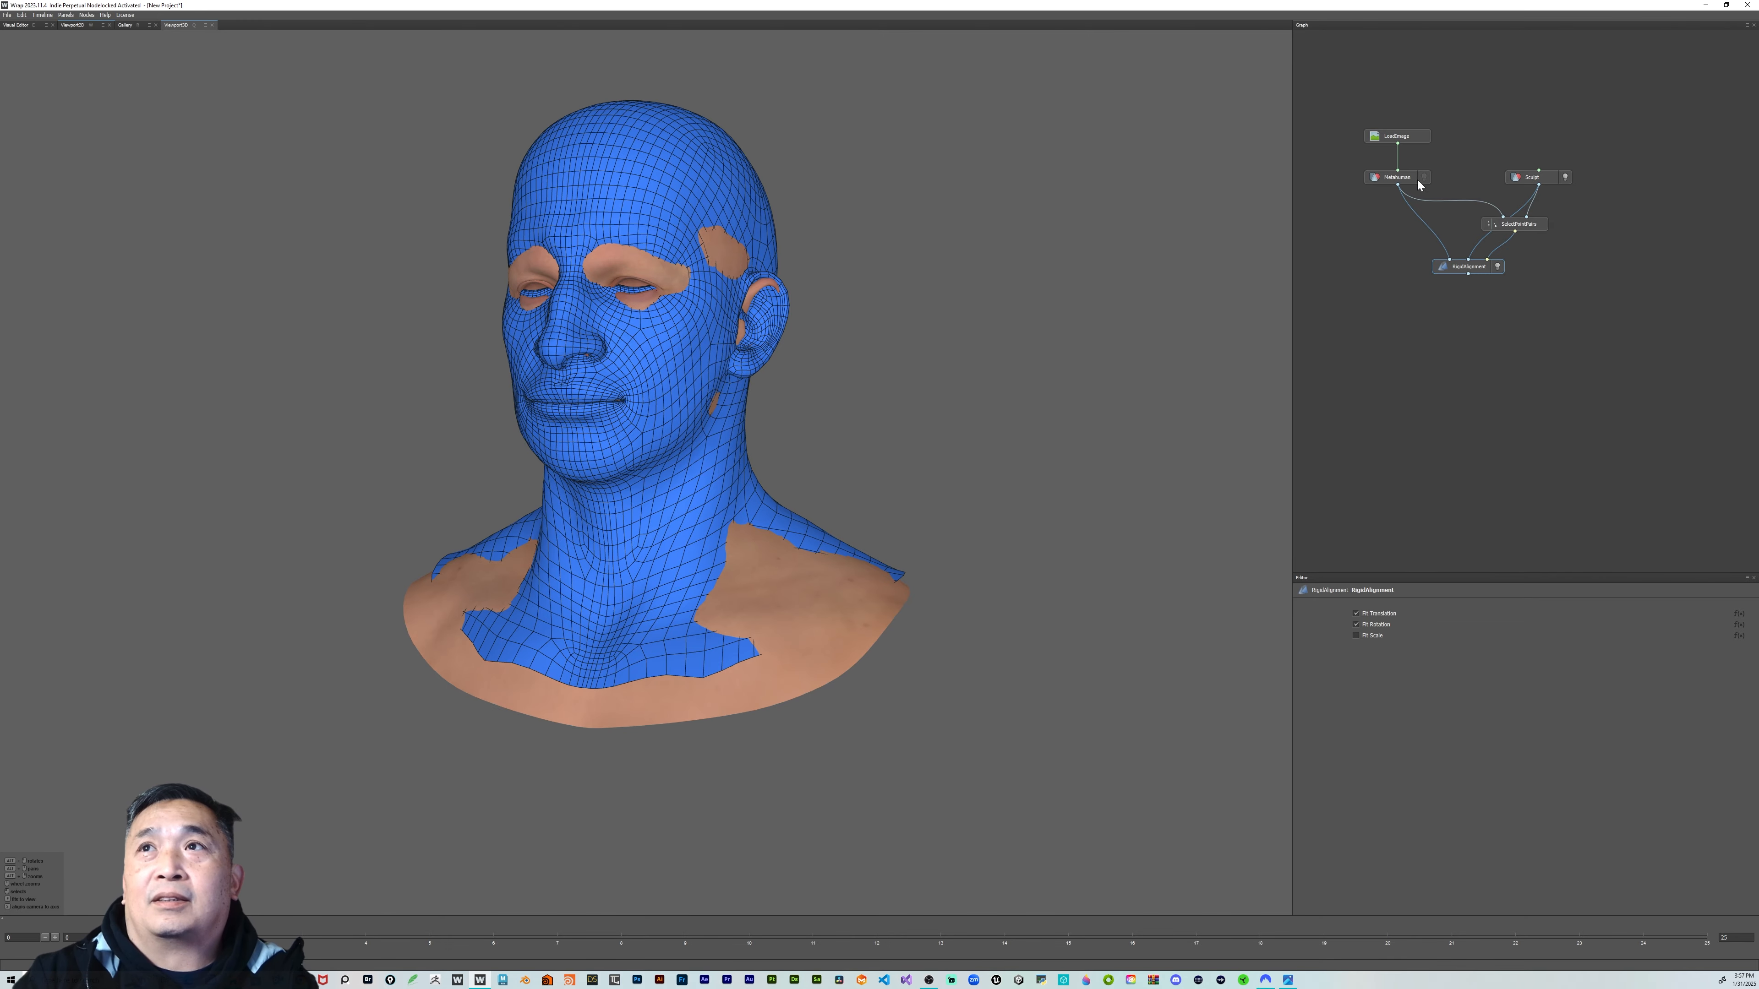
alt+drag(867, 429, 971, 432)
scroll(939, 447, up, 3)
scroll(943, 443, down, 3)
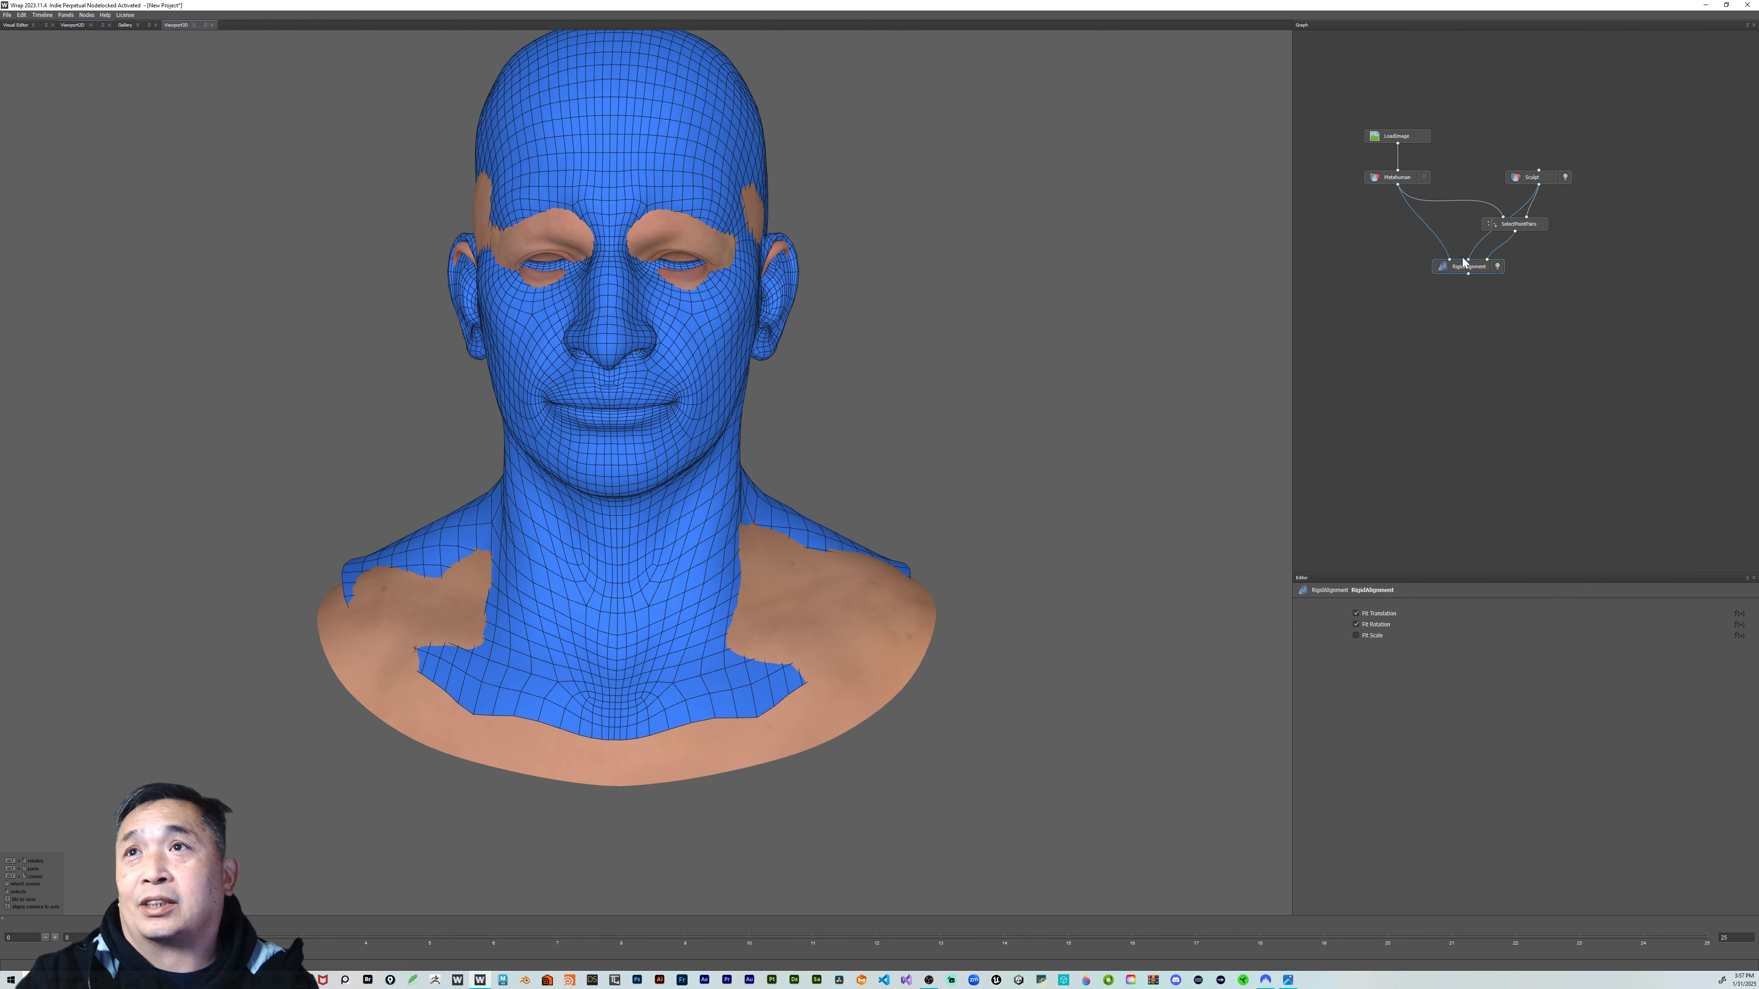
Try Fit Scale on the RigidAlignment node, compare how the two heads overlap, and turn the option back off
click(1356, 635)
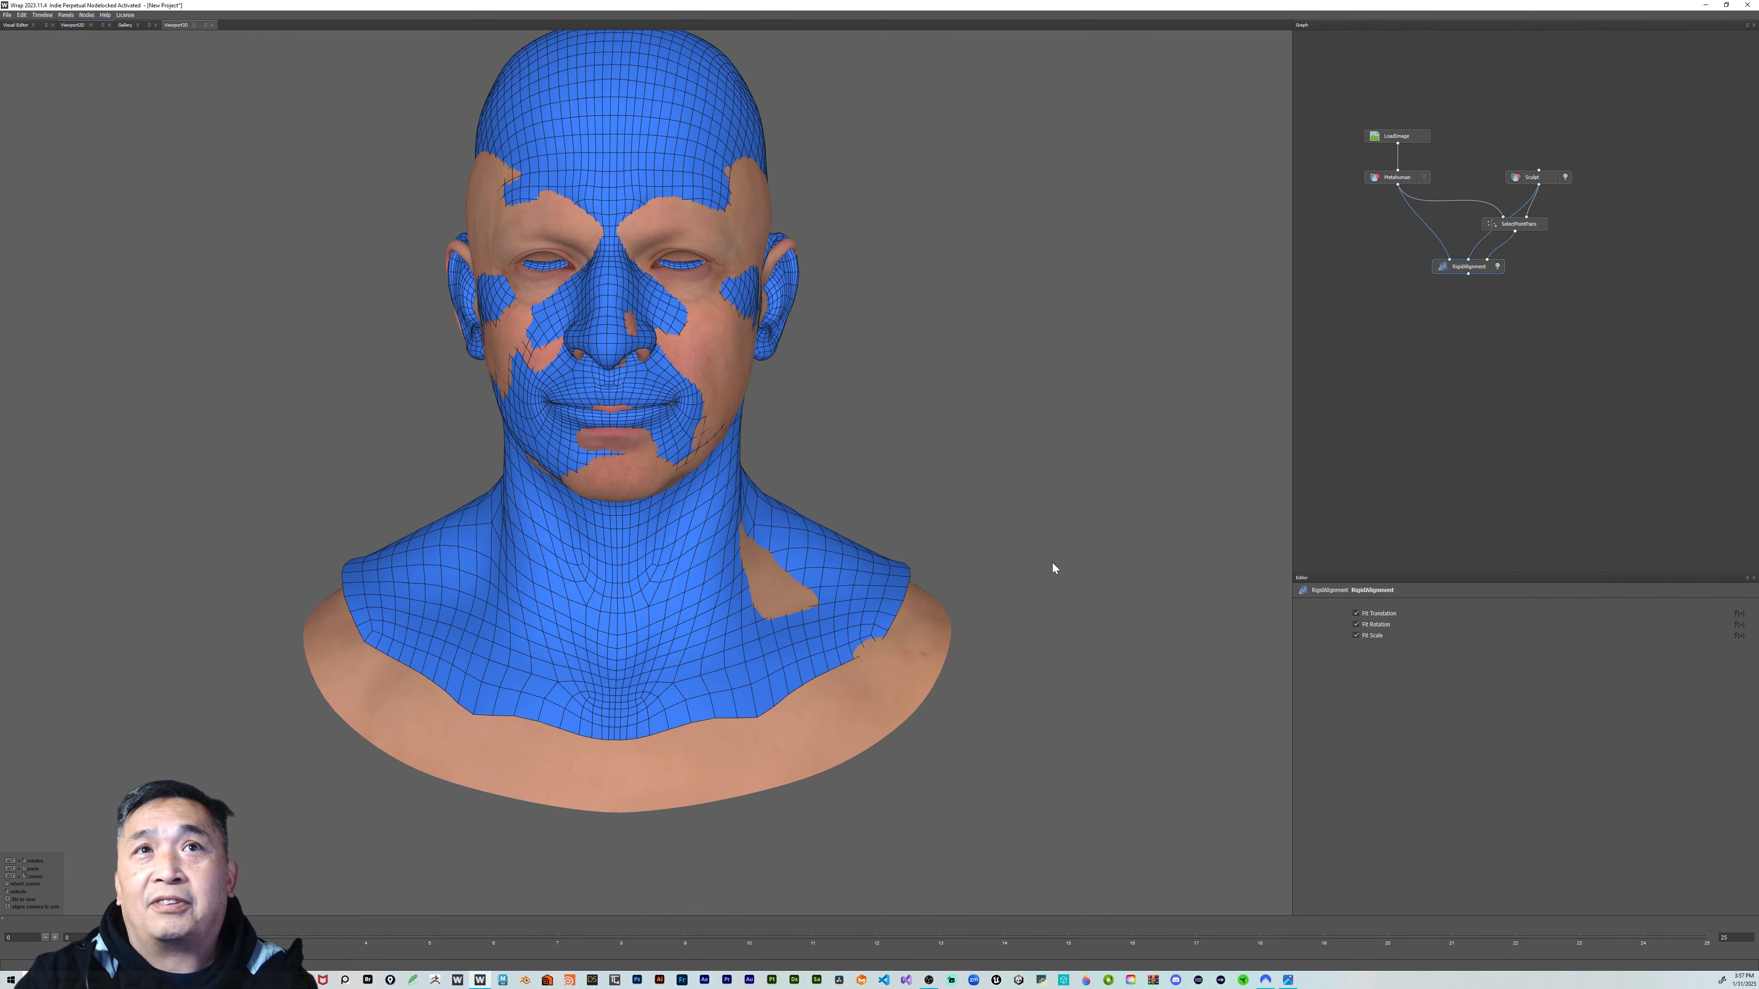
alt+drag(1051, 528, 1047, 567)
scroll(971, 584, up, 5)
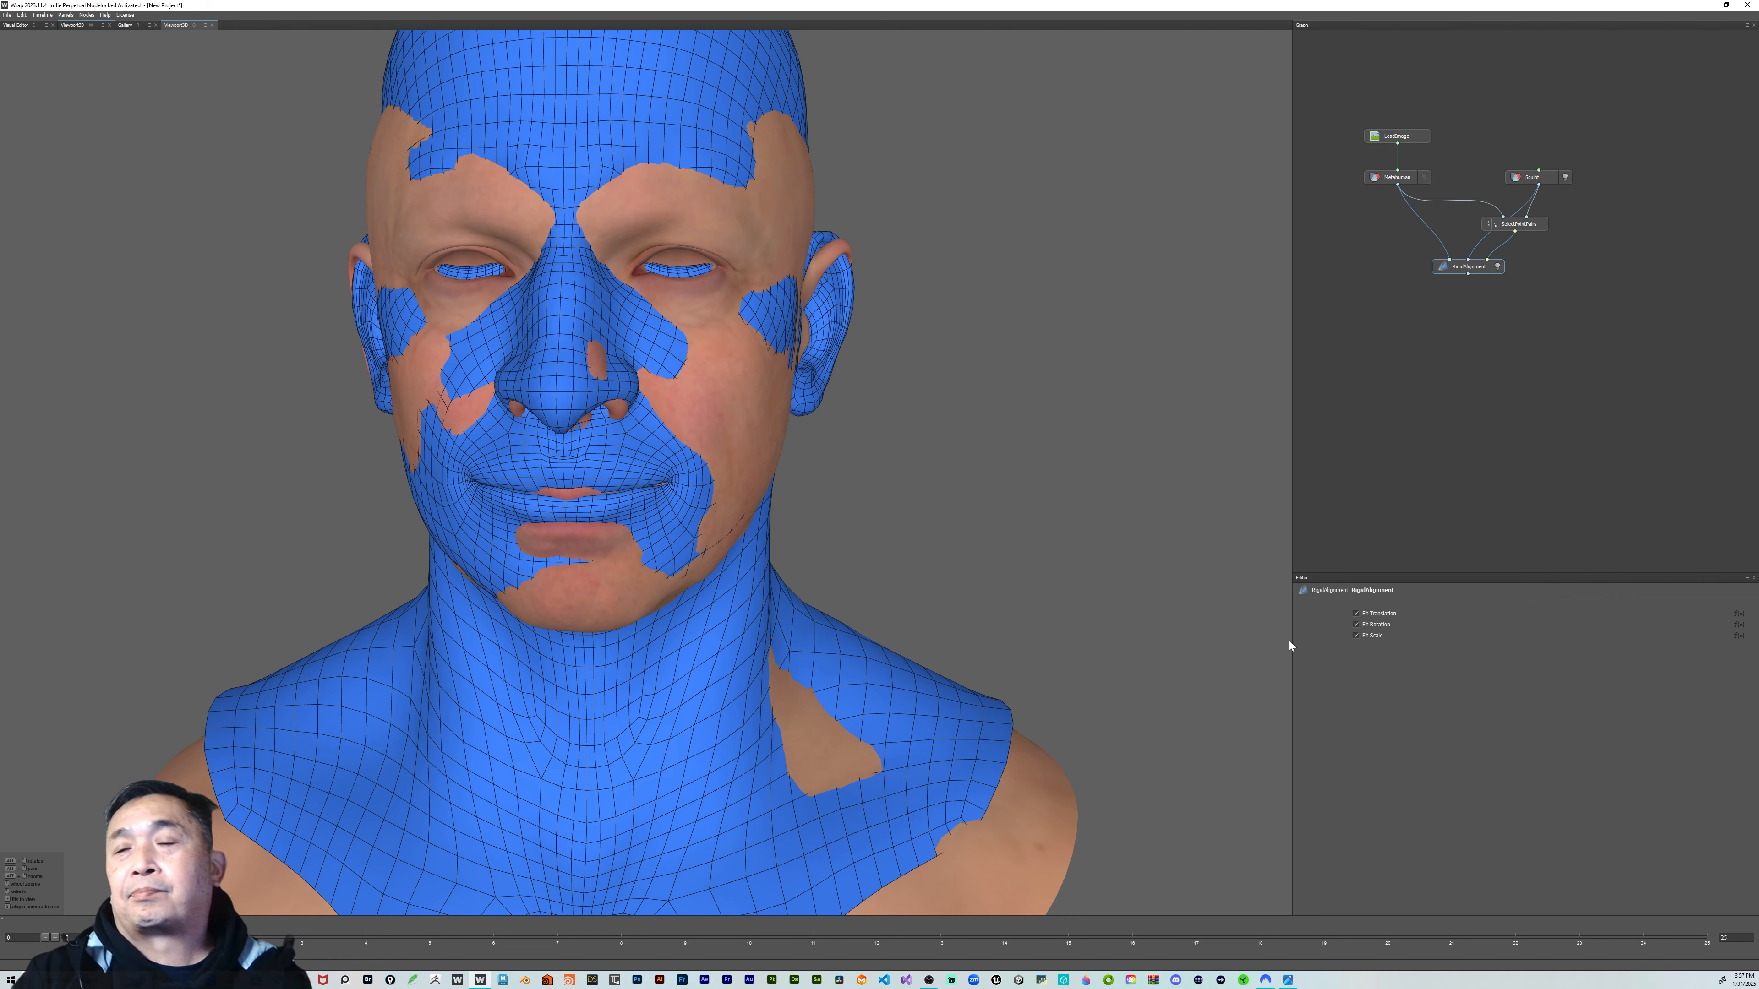
scroll(1167, 305, down, 5)
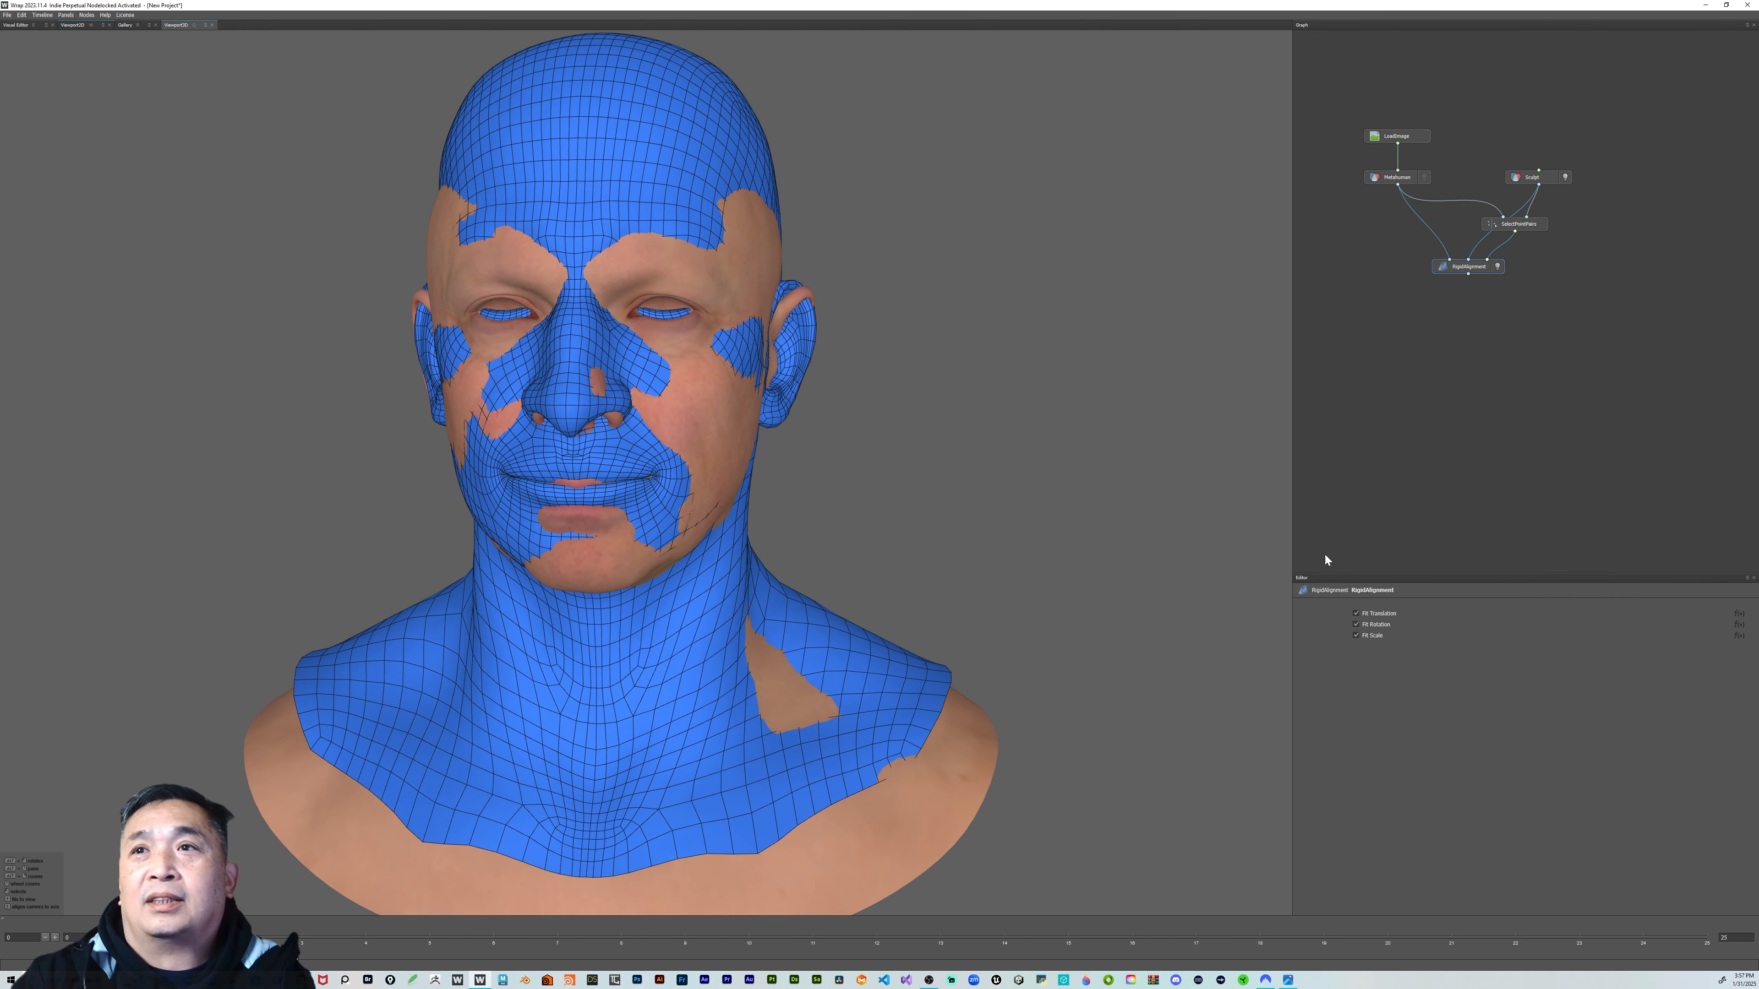
click(1356, 636)
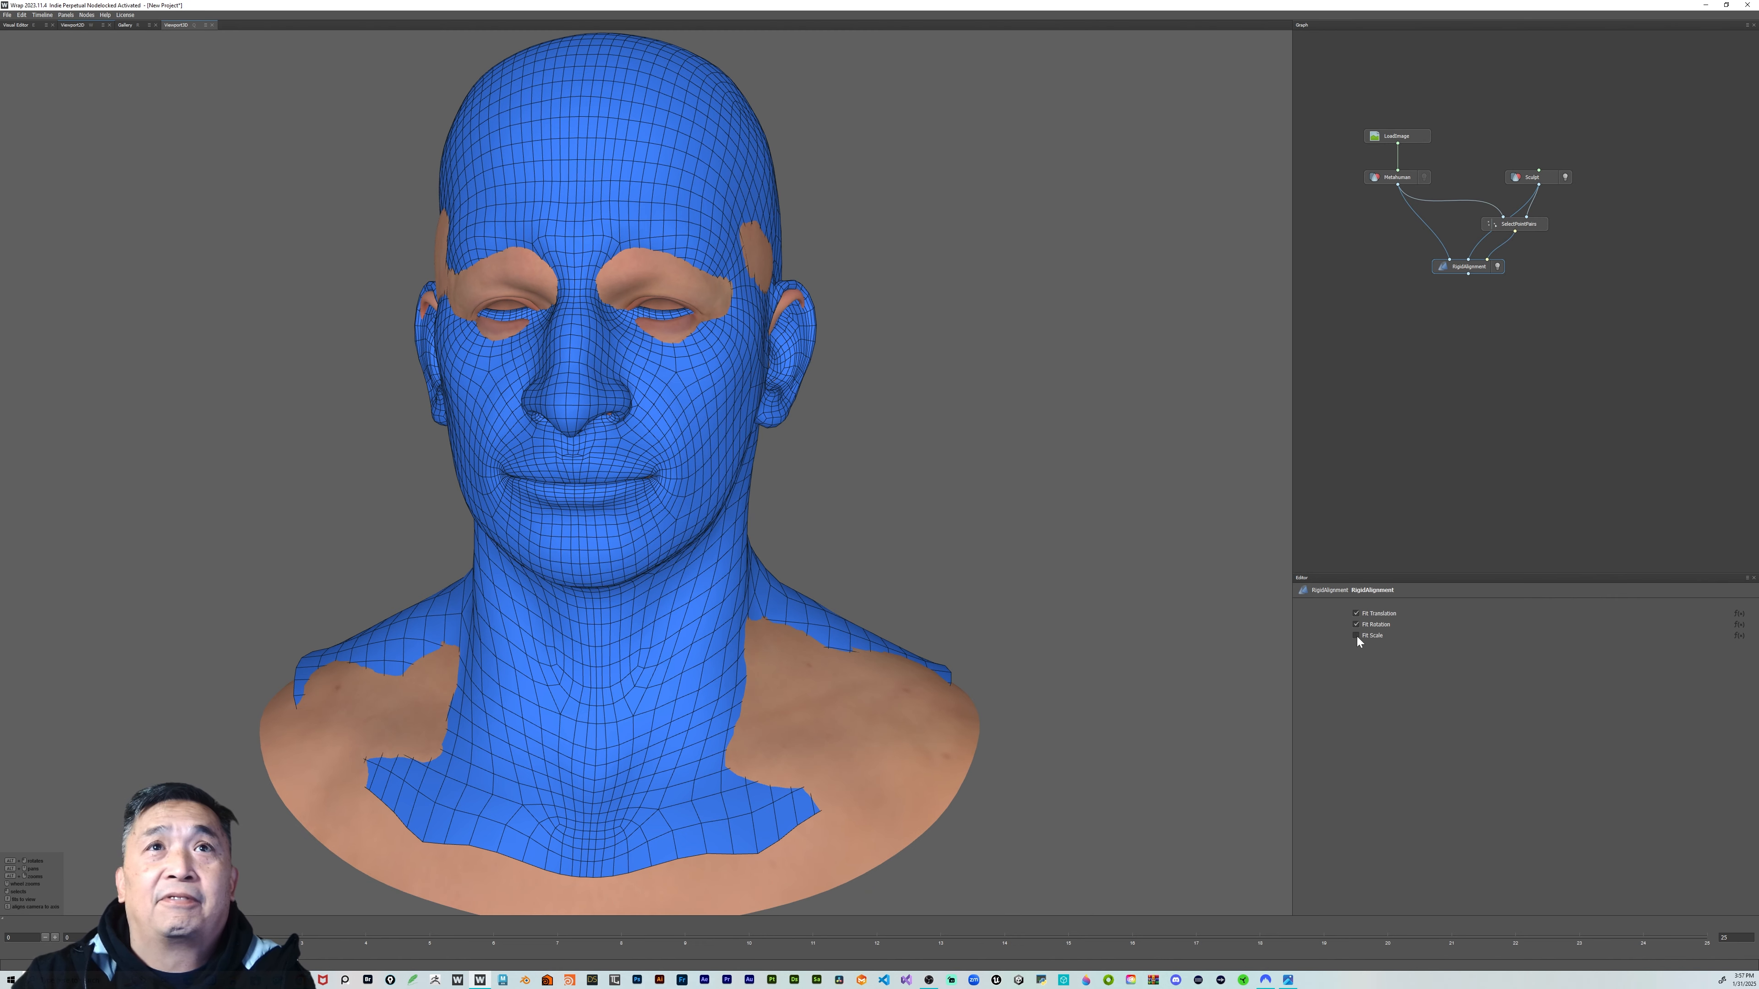
Compare the head overlap with Fit Scale on and off, leaving it enabled on the RigidAlignment node
click(1358, 637)
click(1358, 636)
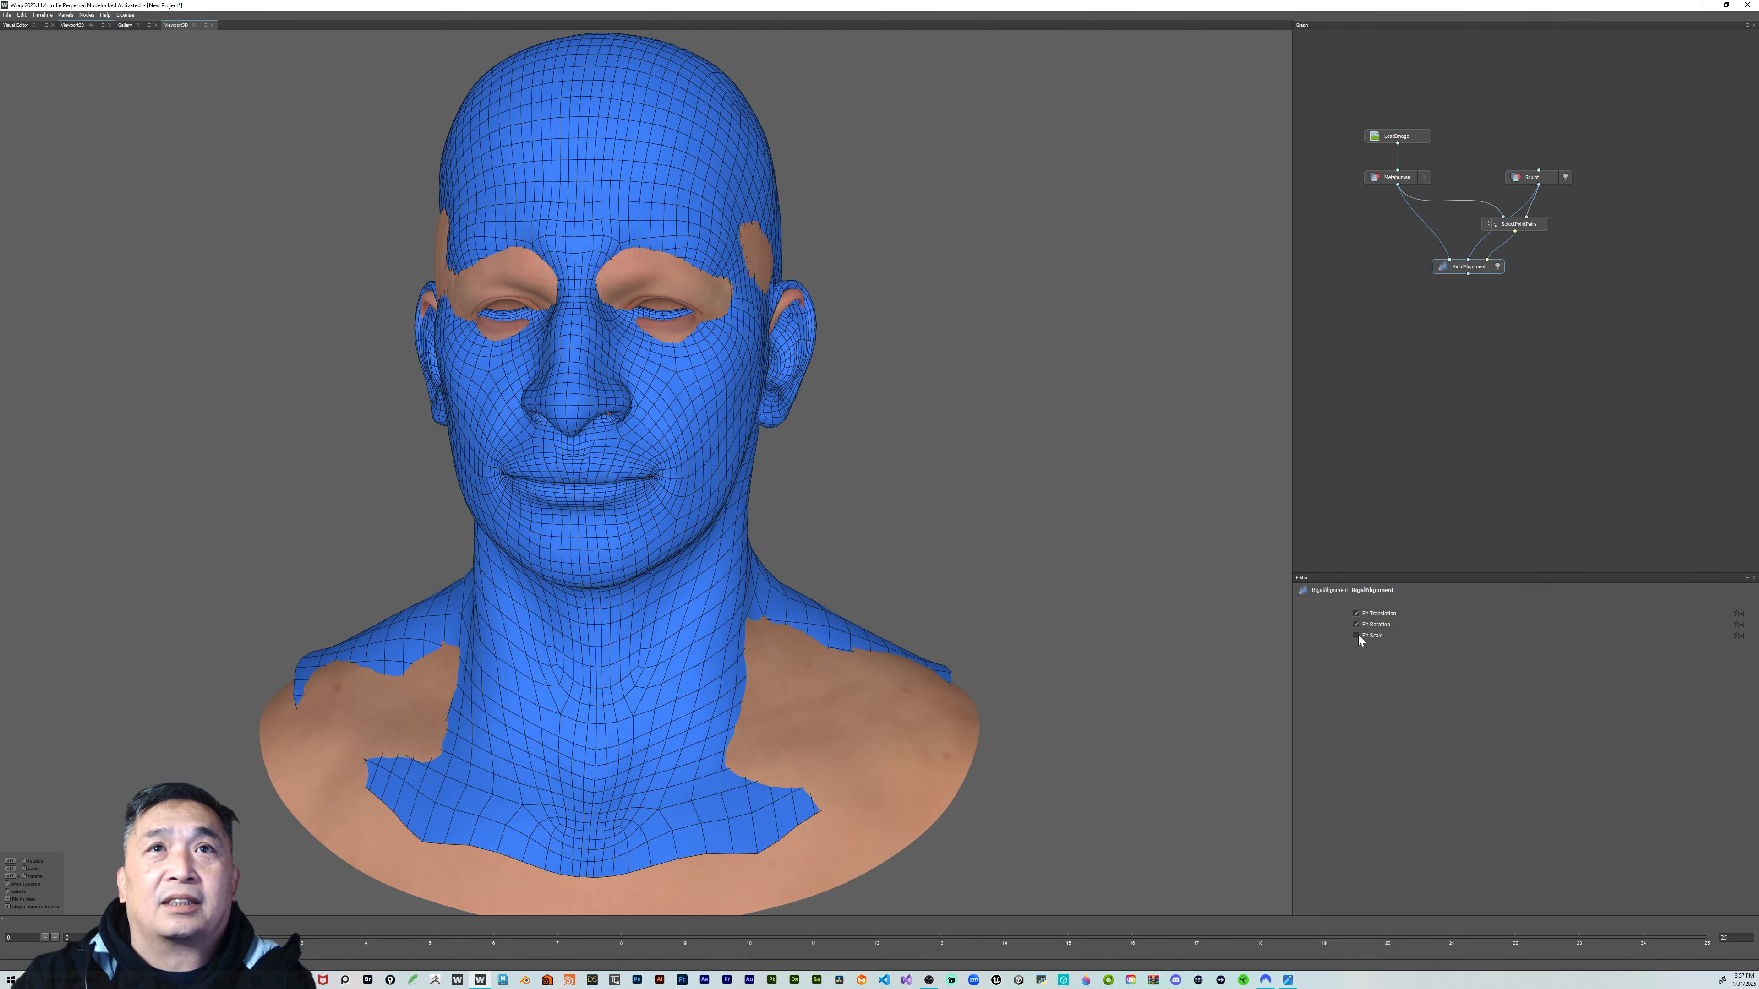
click(1358, 635)
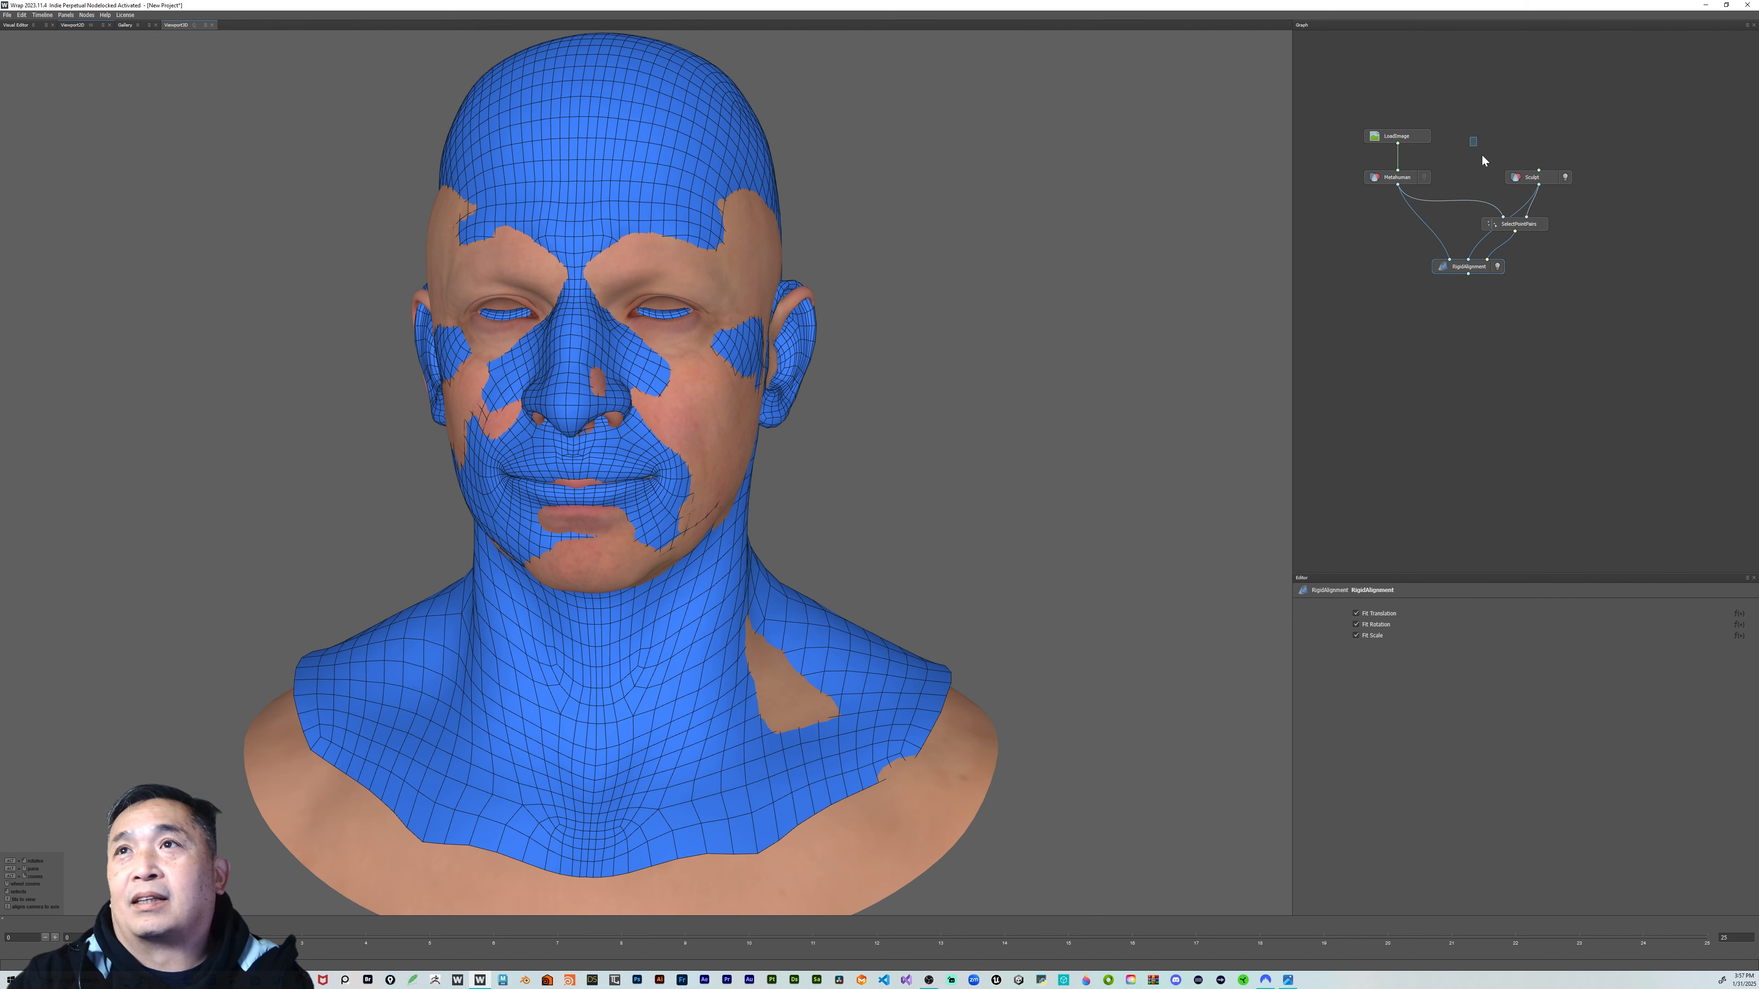
Rearrange the Sculpt, SelectPointPairs and RigidAlignment nodes so that their connections stay readable
mouse_move(1482, 158)
mouse_down()
mouse_move(1567, 239)
mouse_move(1574, 174)
mouse_up()
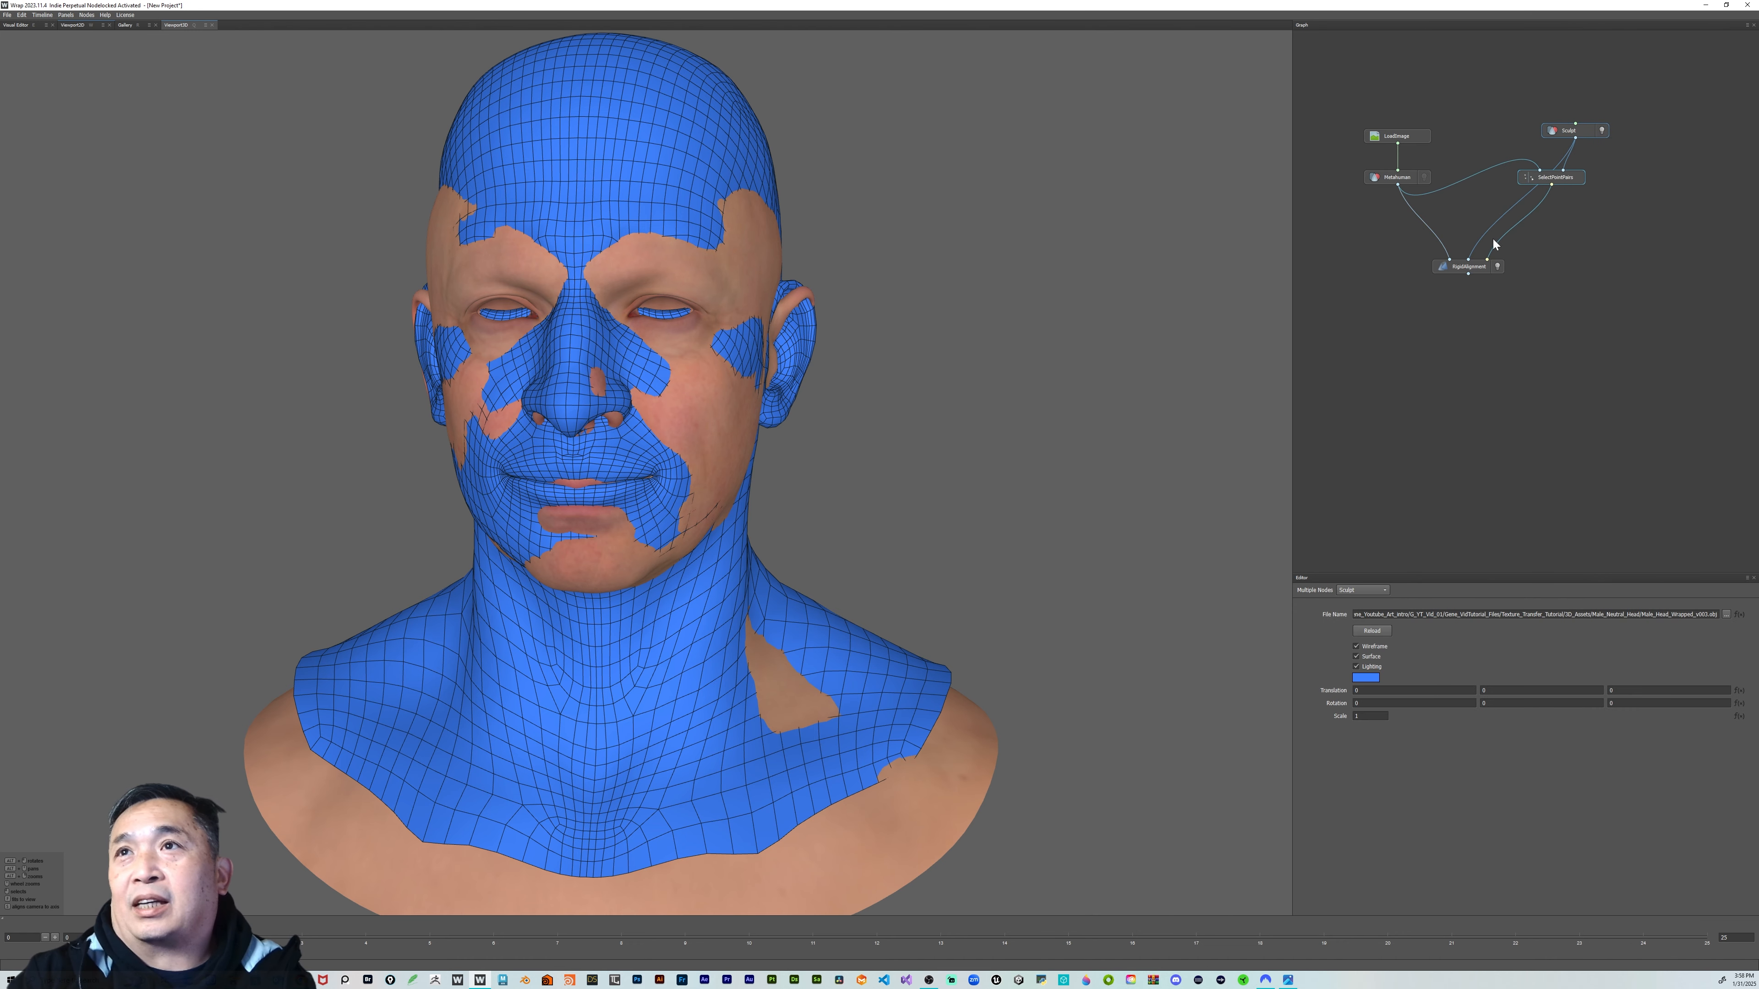
drag(1473, 263, 1480, 243)
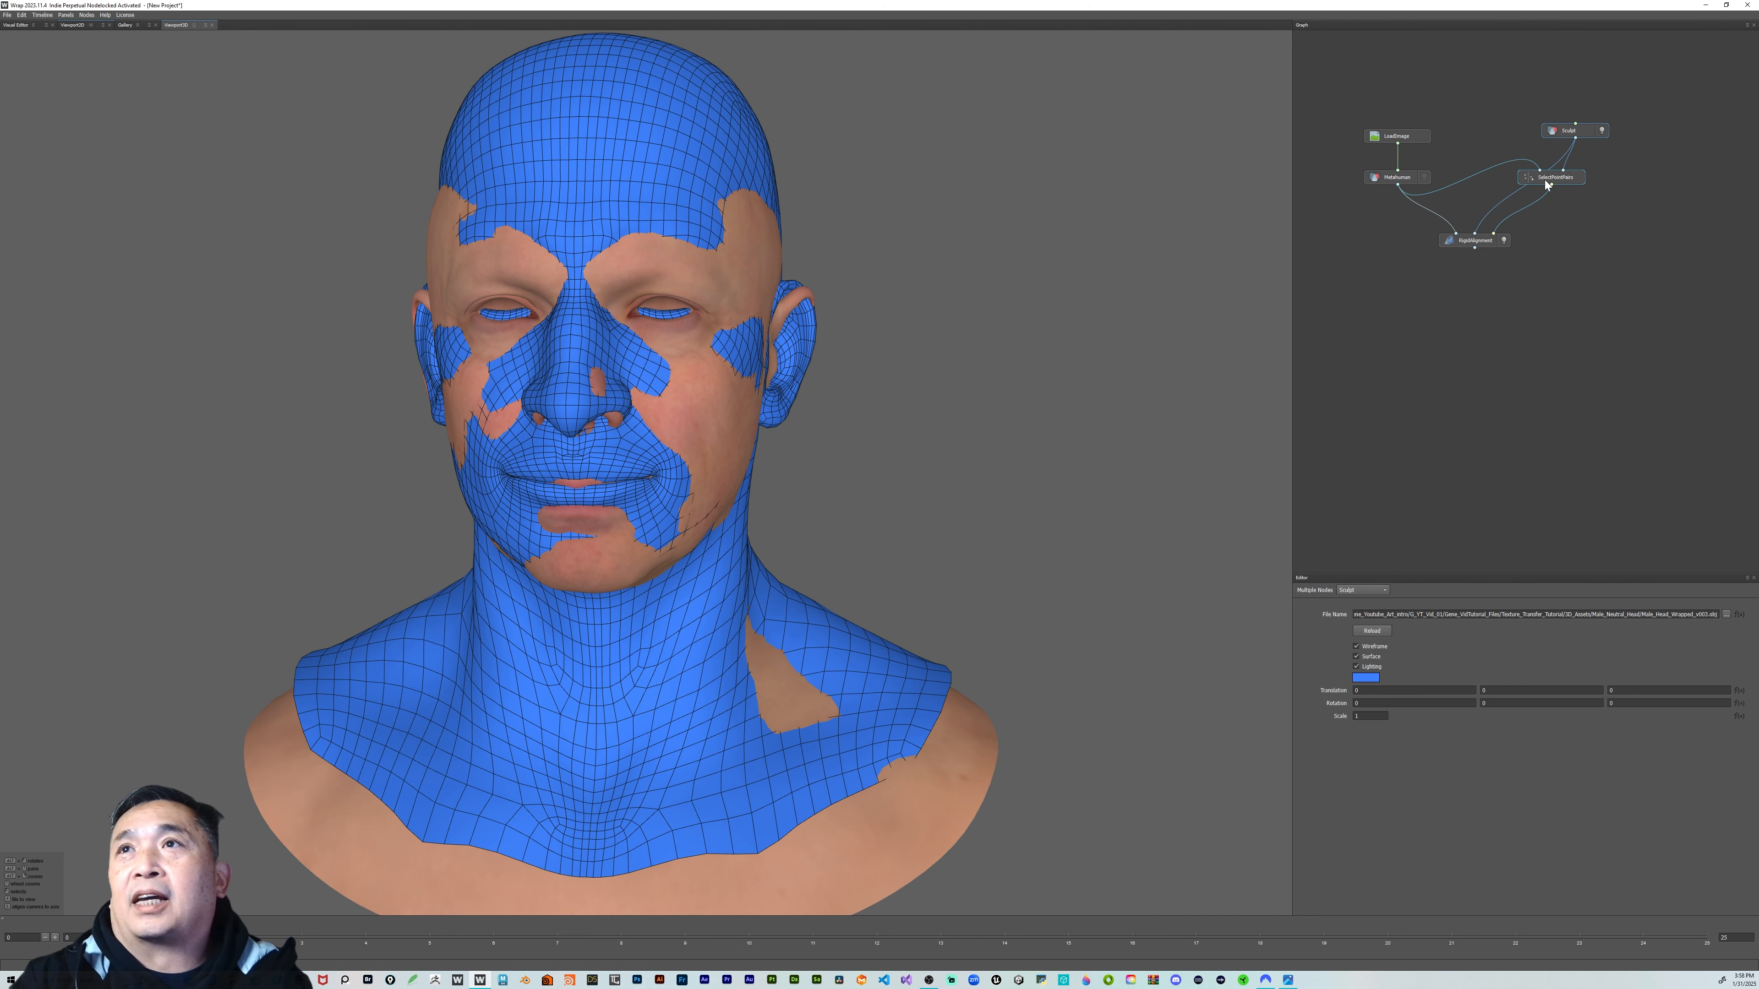
mouse_move(1546, 183)
mouse_down()
mouse_move(1518, 215)
mouse_move(1541, 178)
mouse_up()
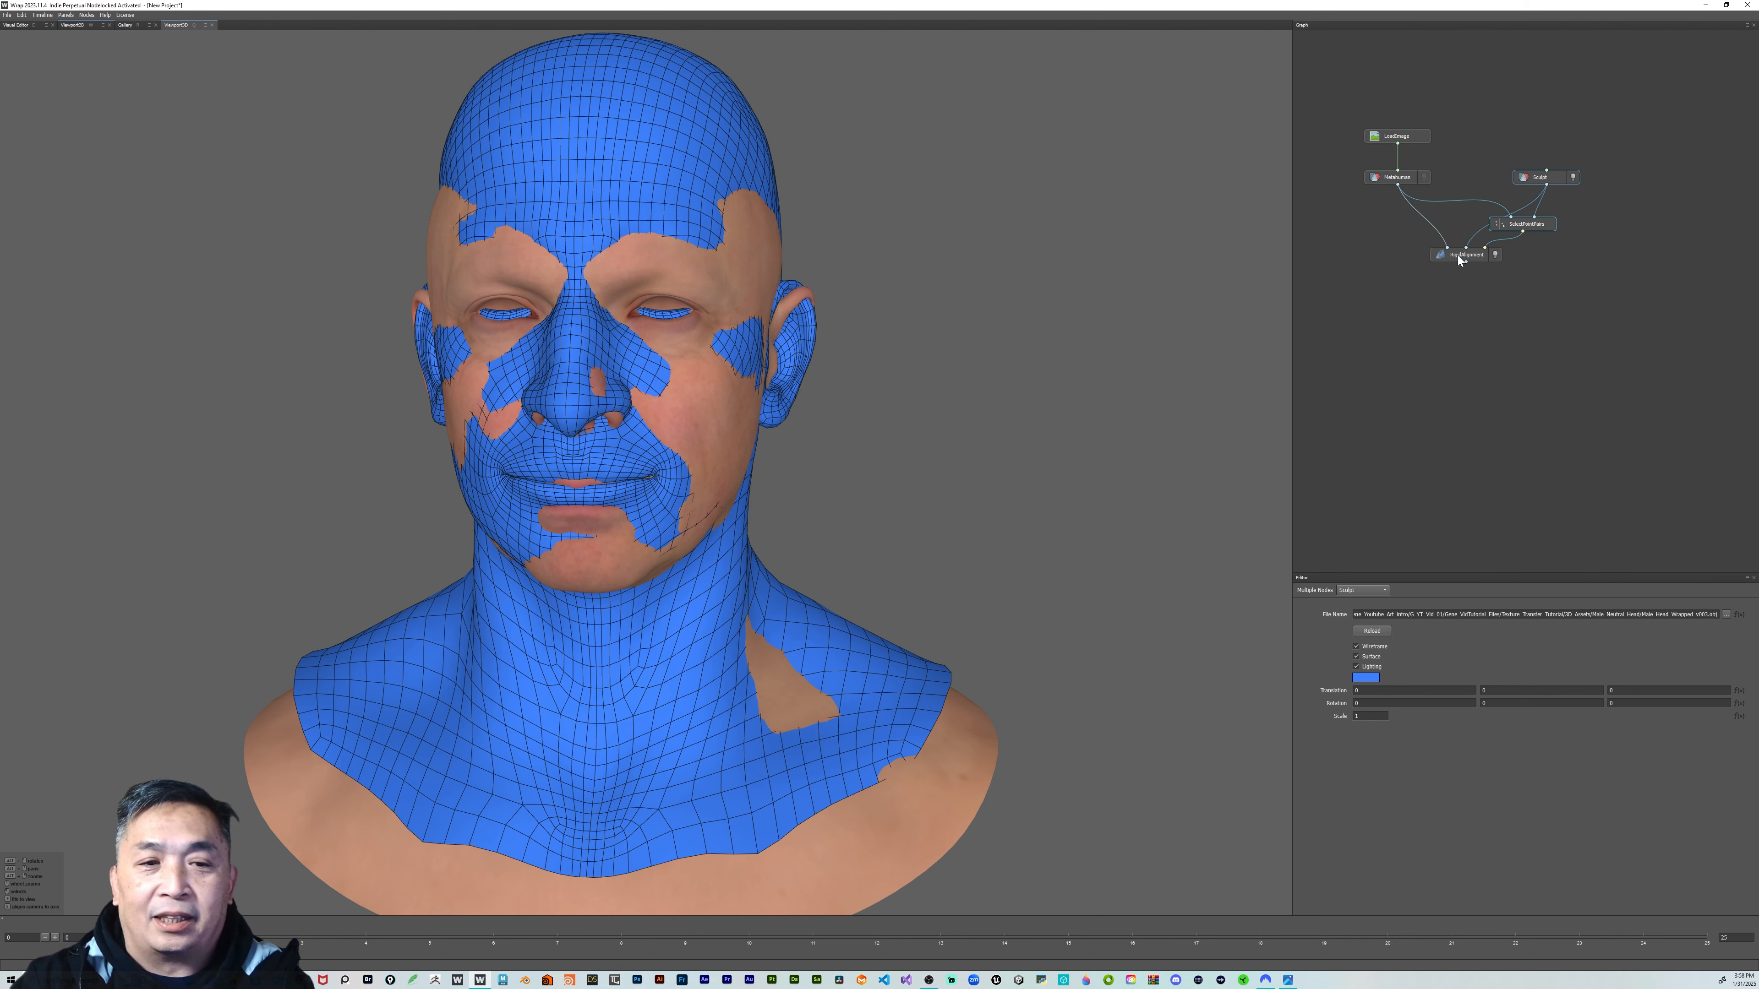
drag(1457, 255, 1465, 257)
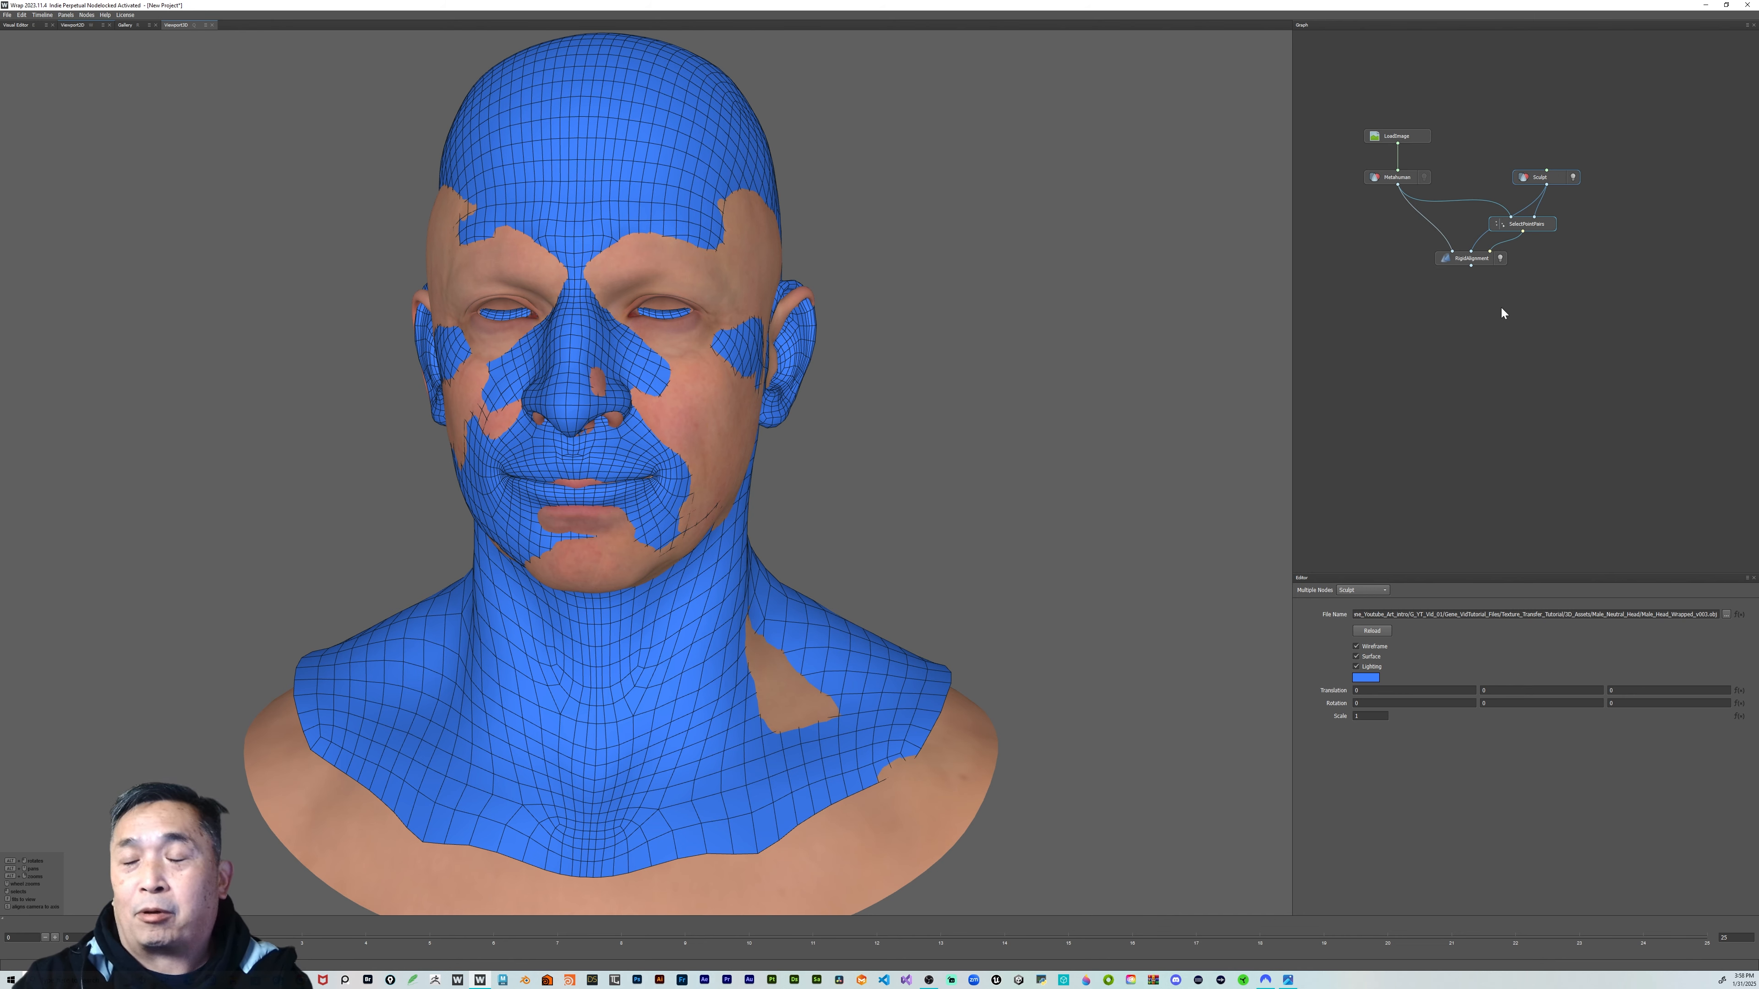
Add a second SelectPointPairs node beneath the RigidAlignment node
key(Tab)
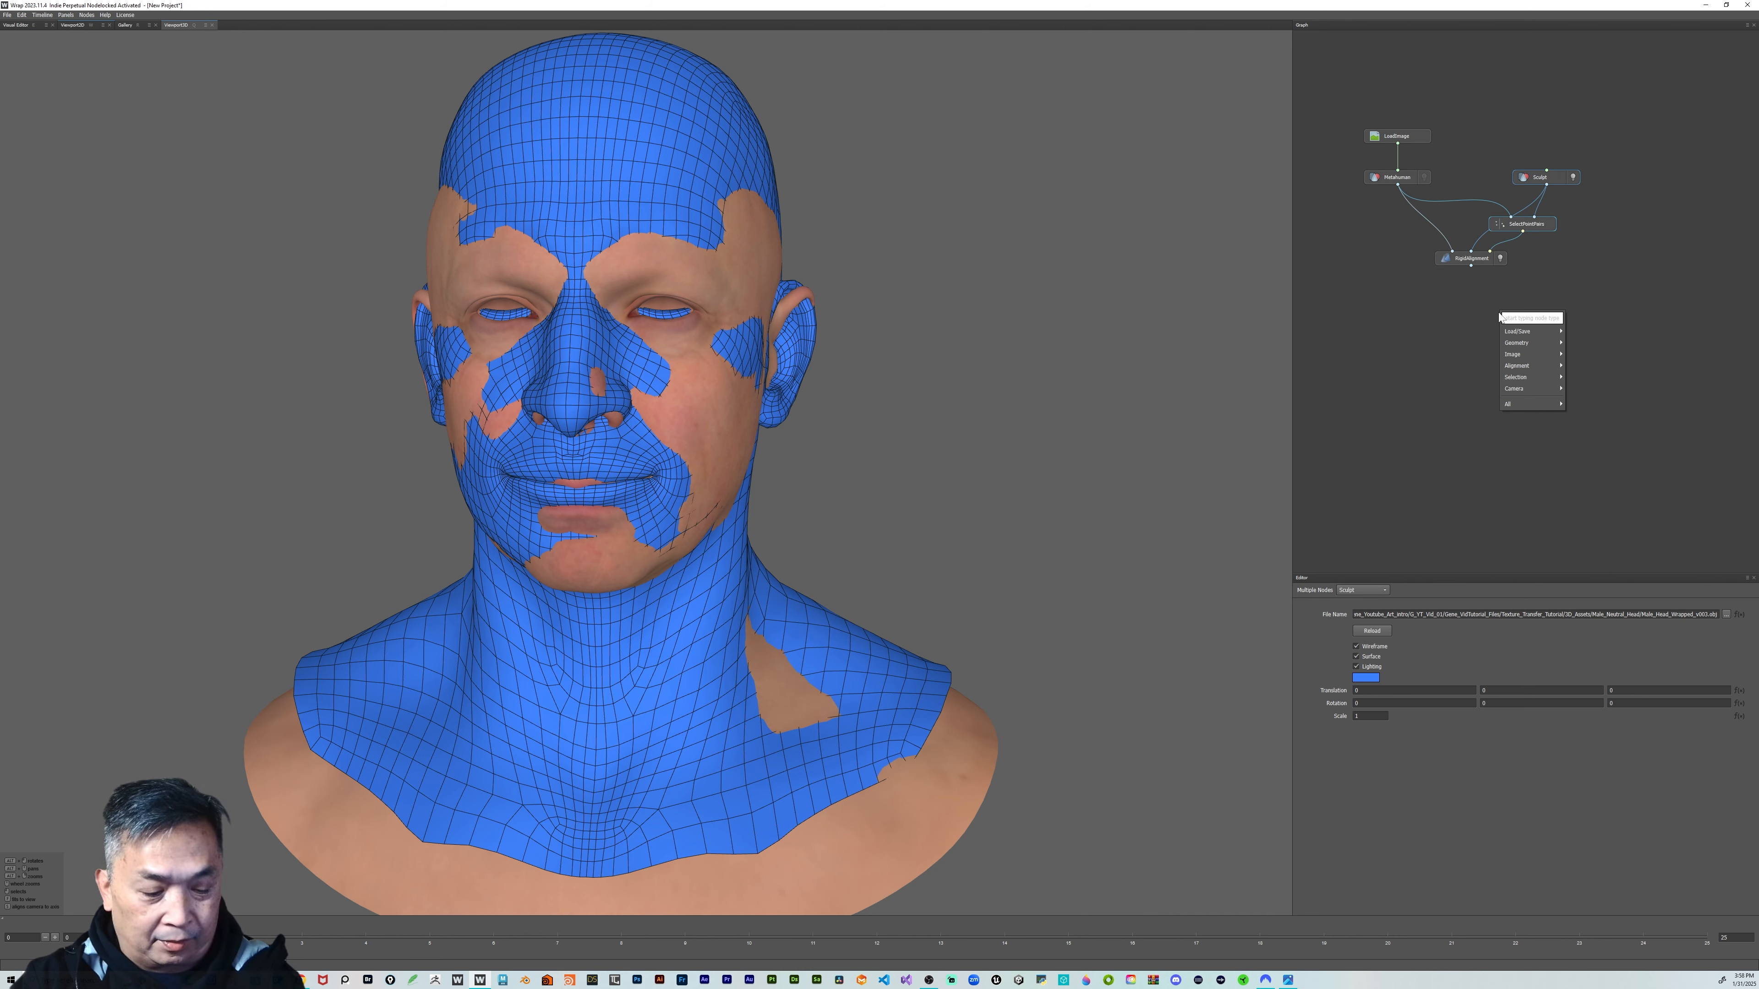
text(sel)
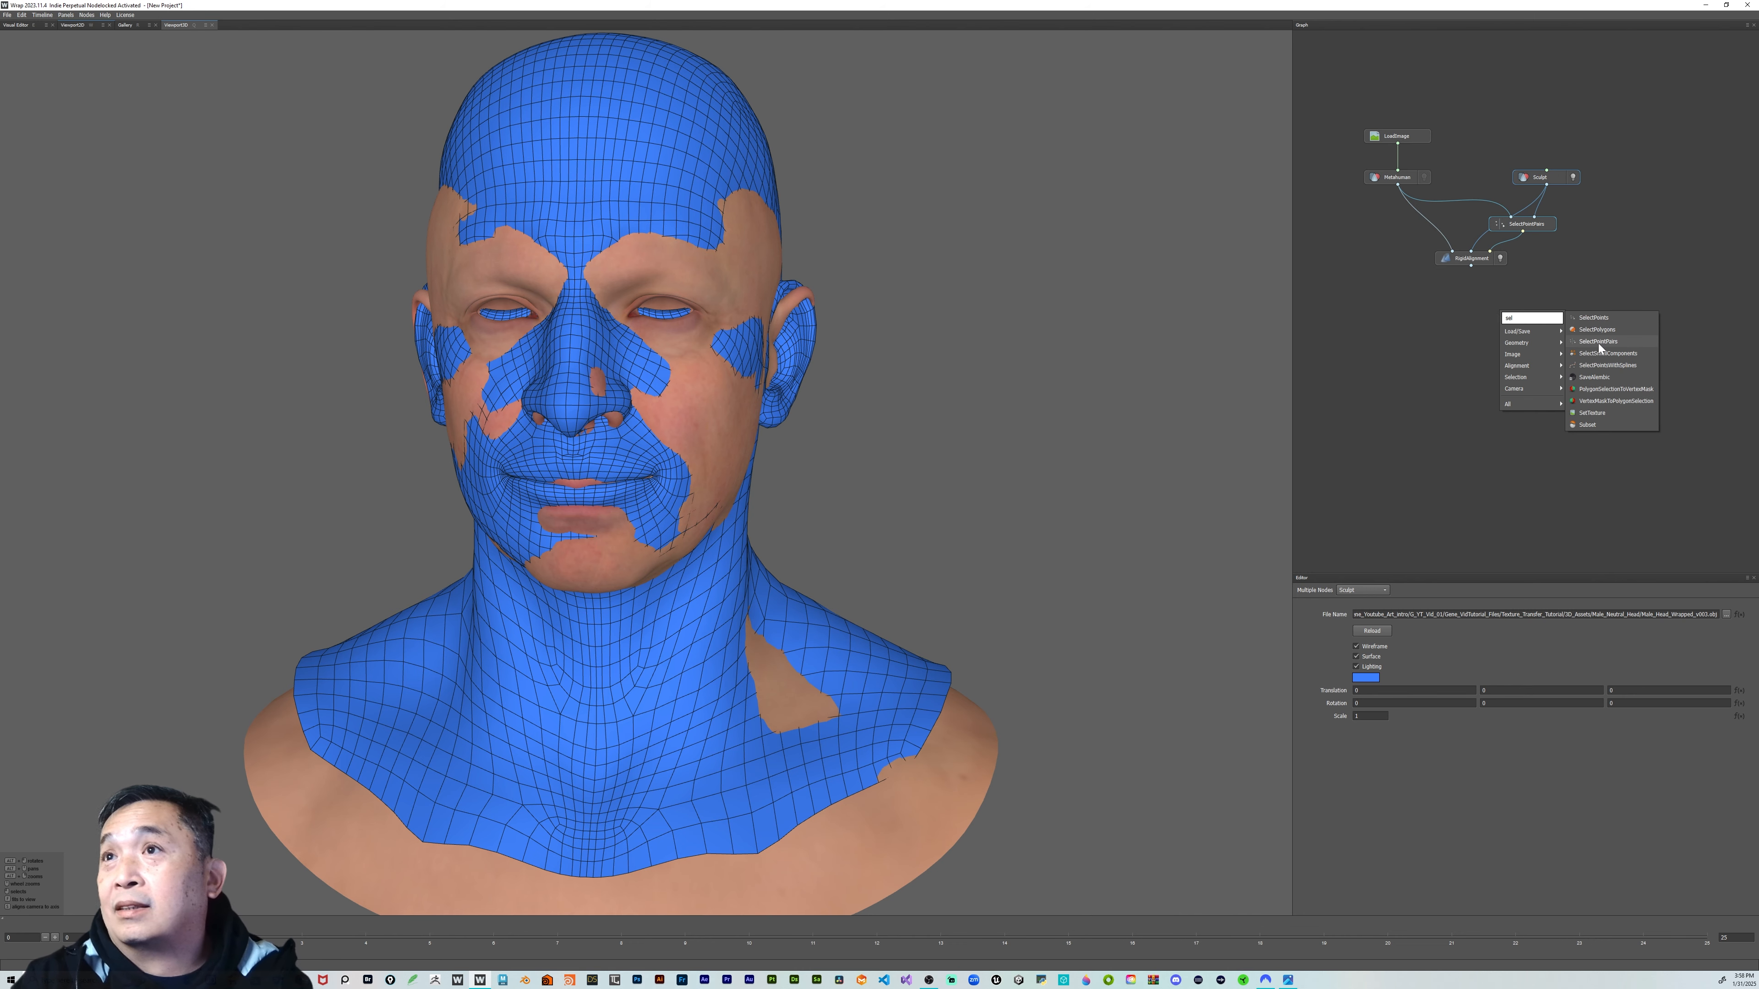
click(1598, 341)
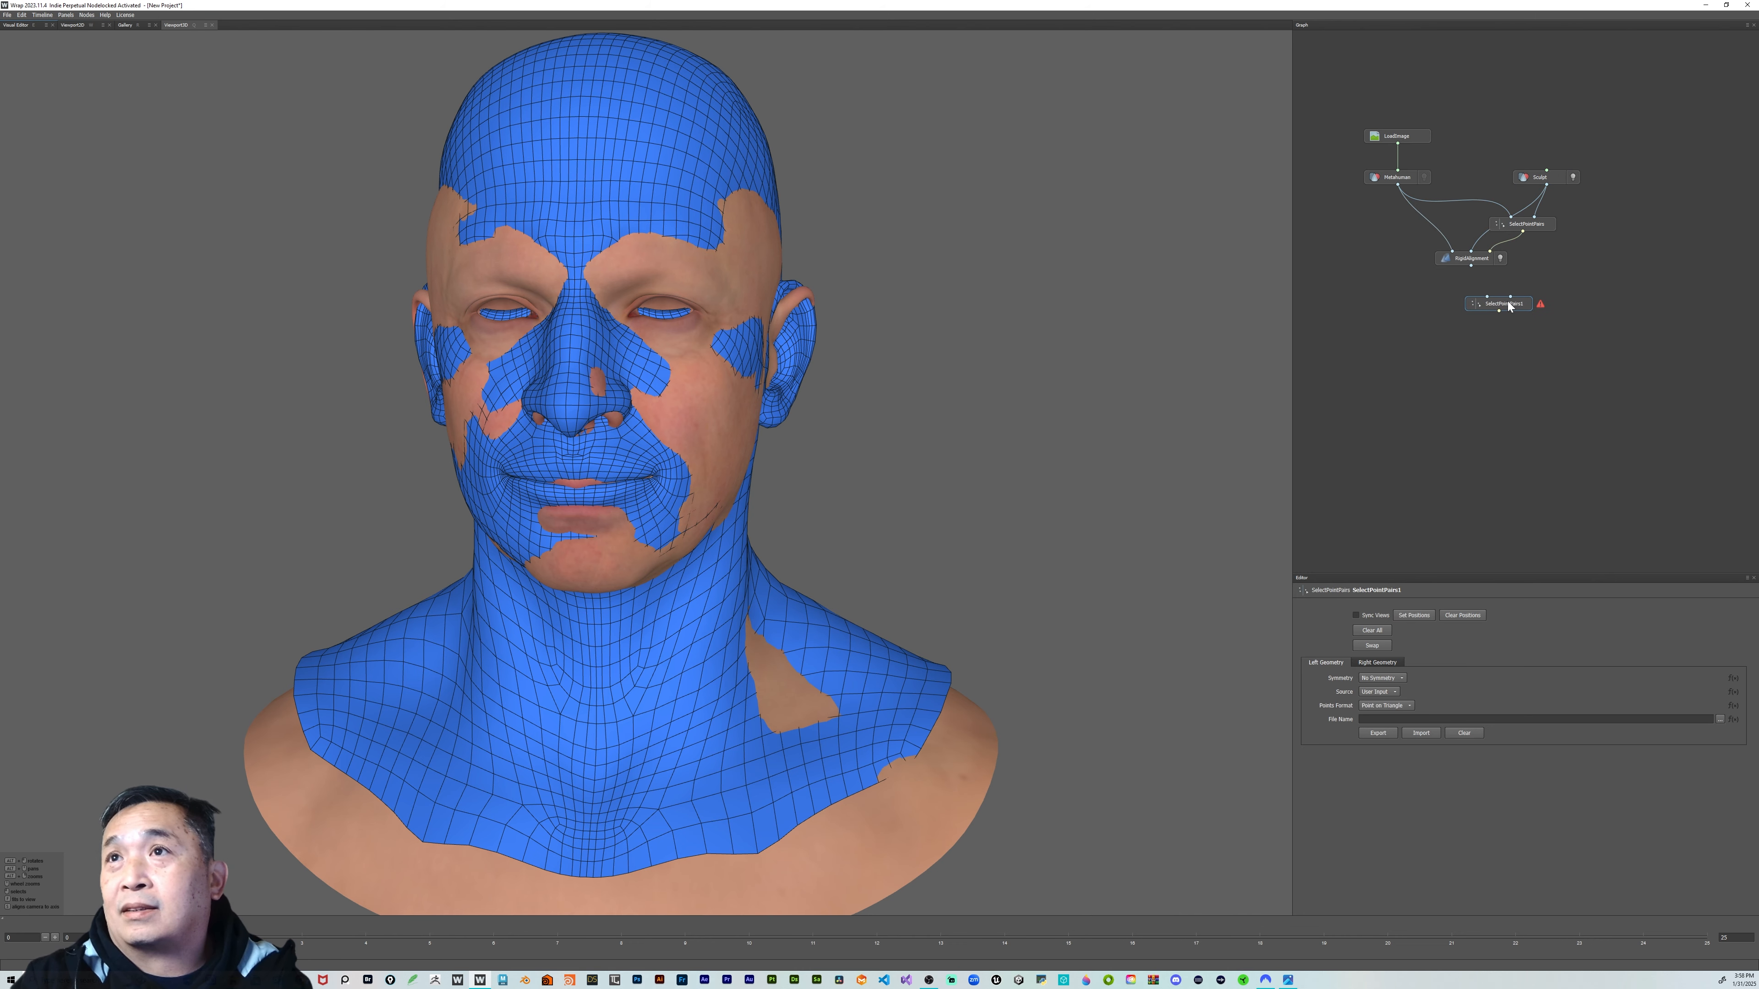
drag(1508, 305, 1507, 308)
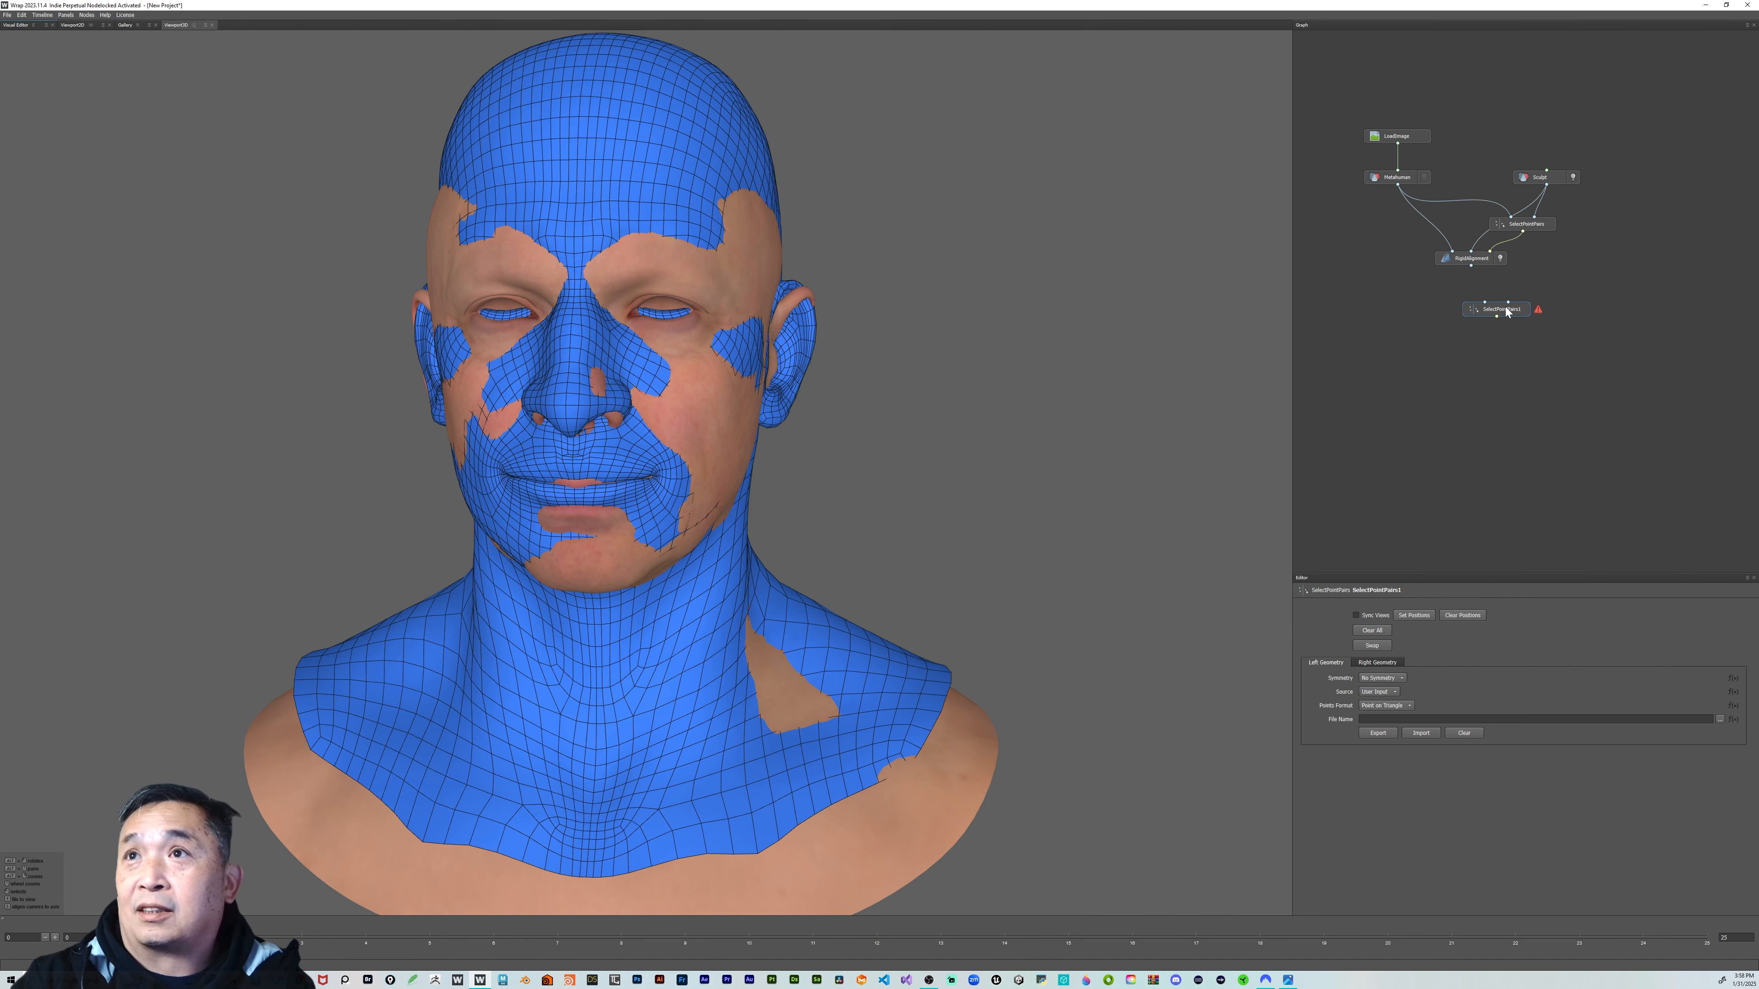
Connect the RigidAlignment and Sculpt outputs to the second SelectPointPairs node's first and second inputs, shifting the Sculpt node aside for clearance
drag(1471, 264, 1484, 305)
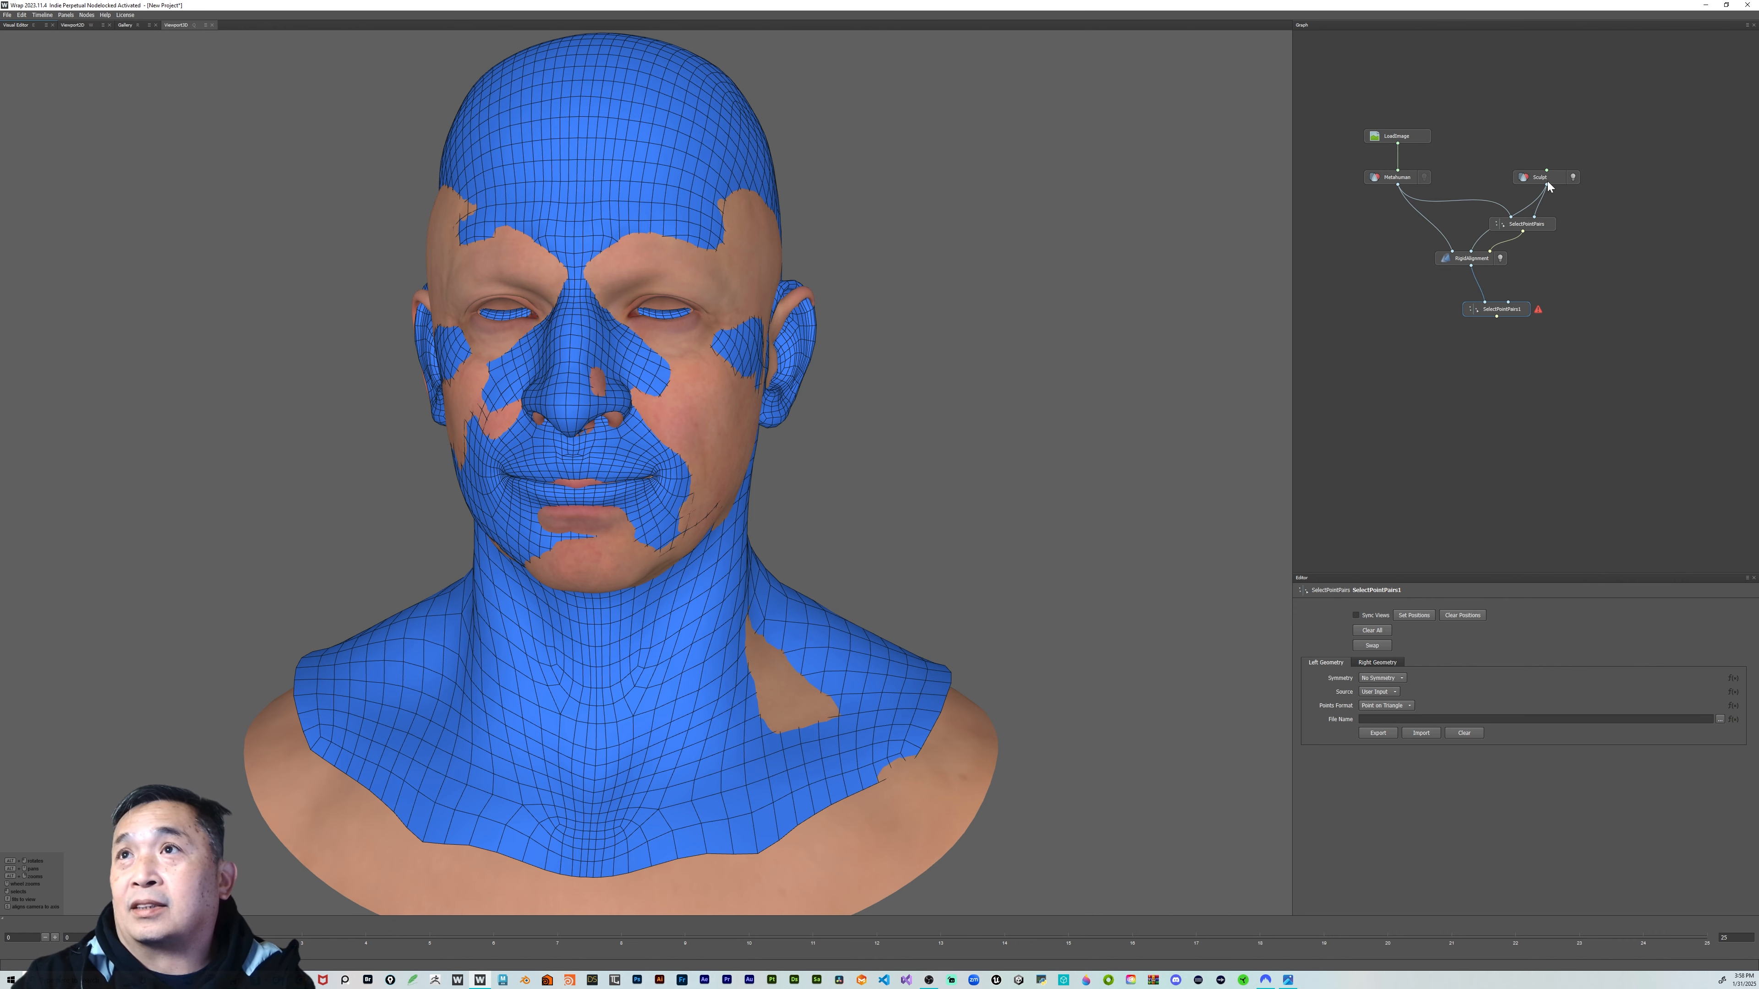
drag(1549, 180, 1592, 180)
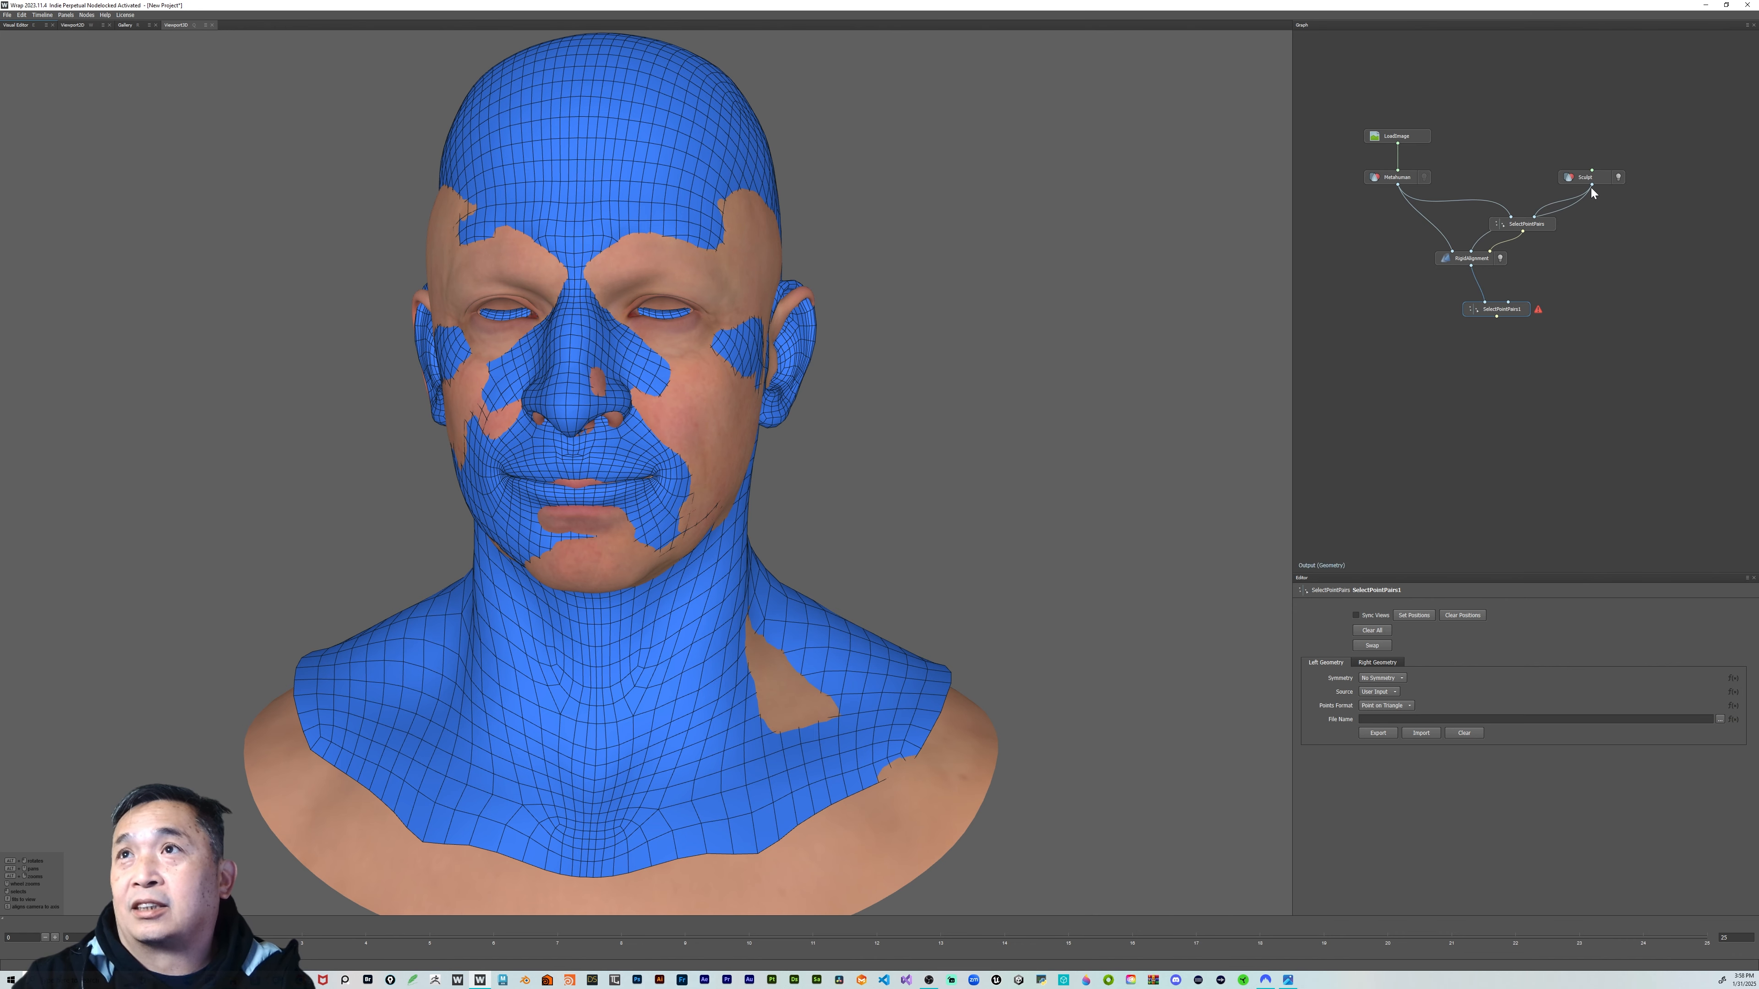
drag(1592, 185, 1582, 231)
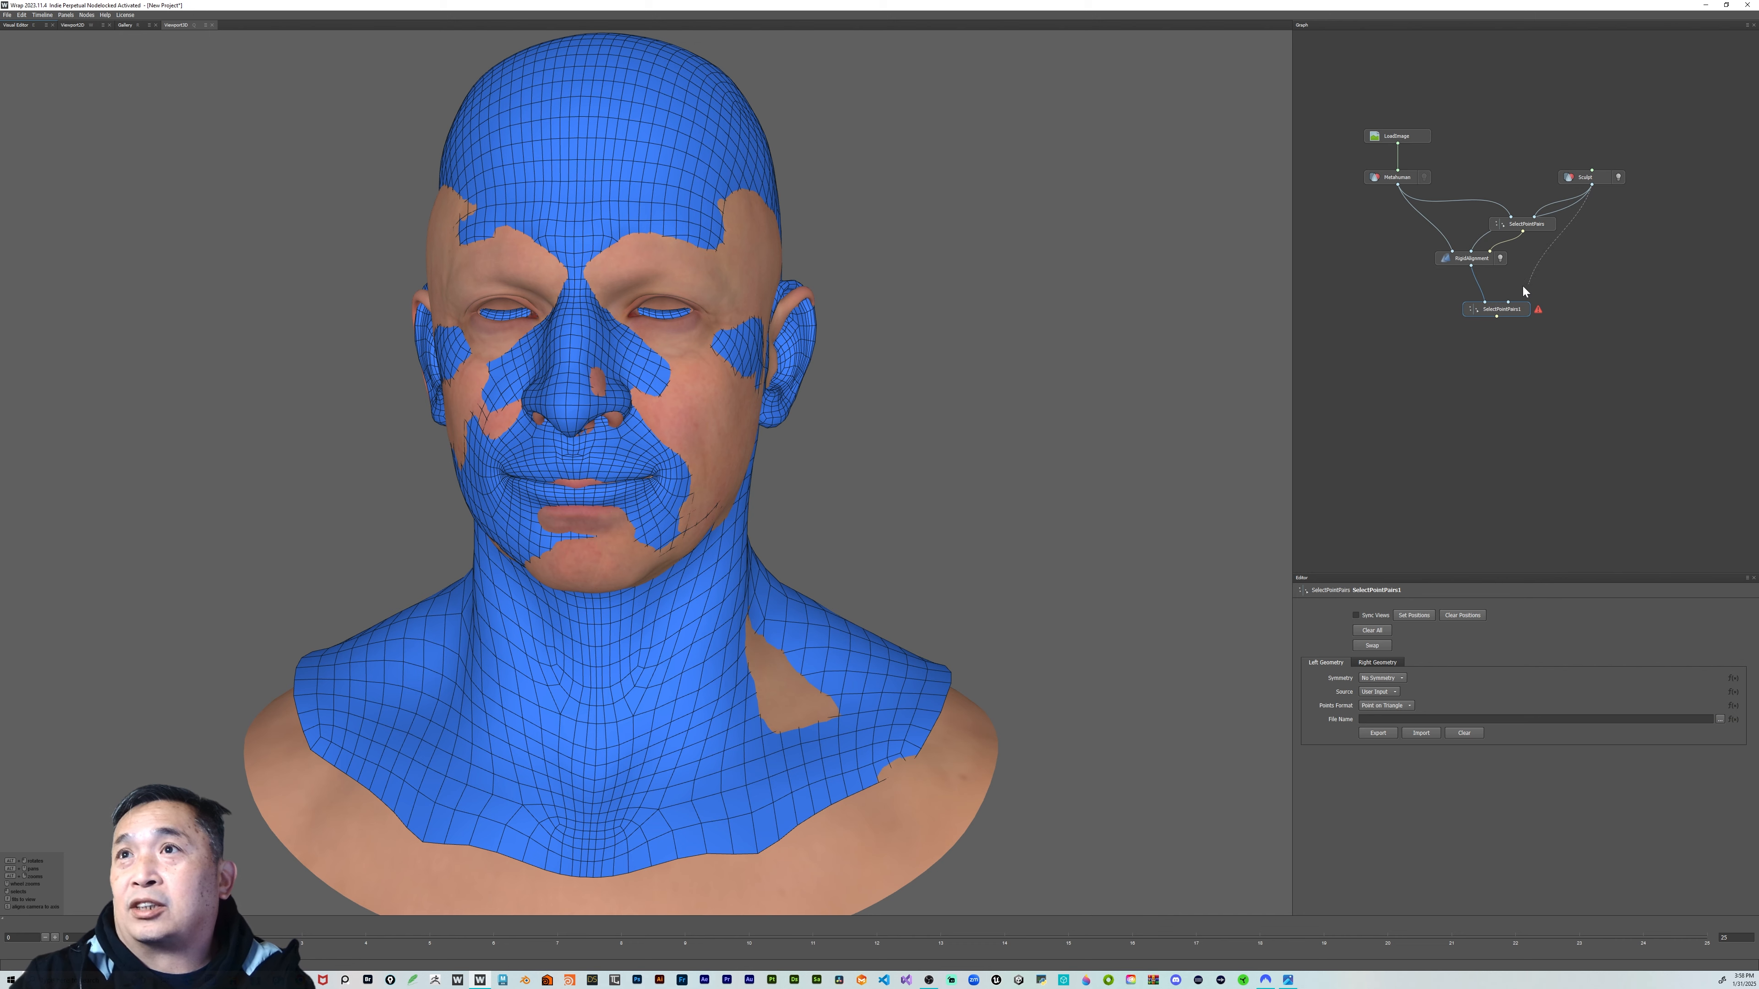
drag(1522, 287, 1500, 307)
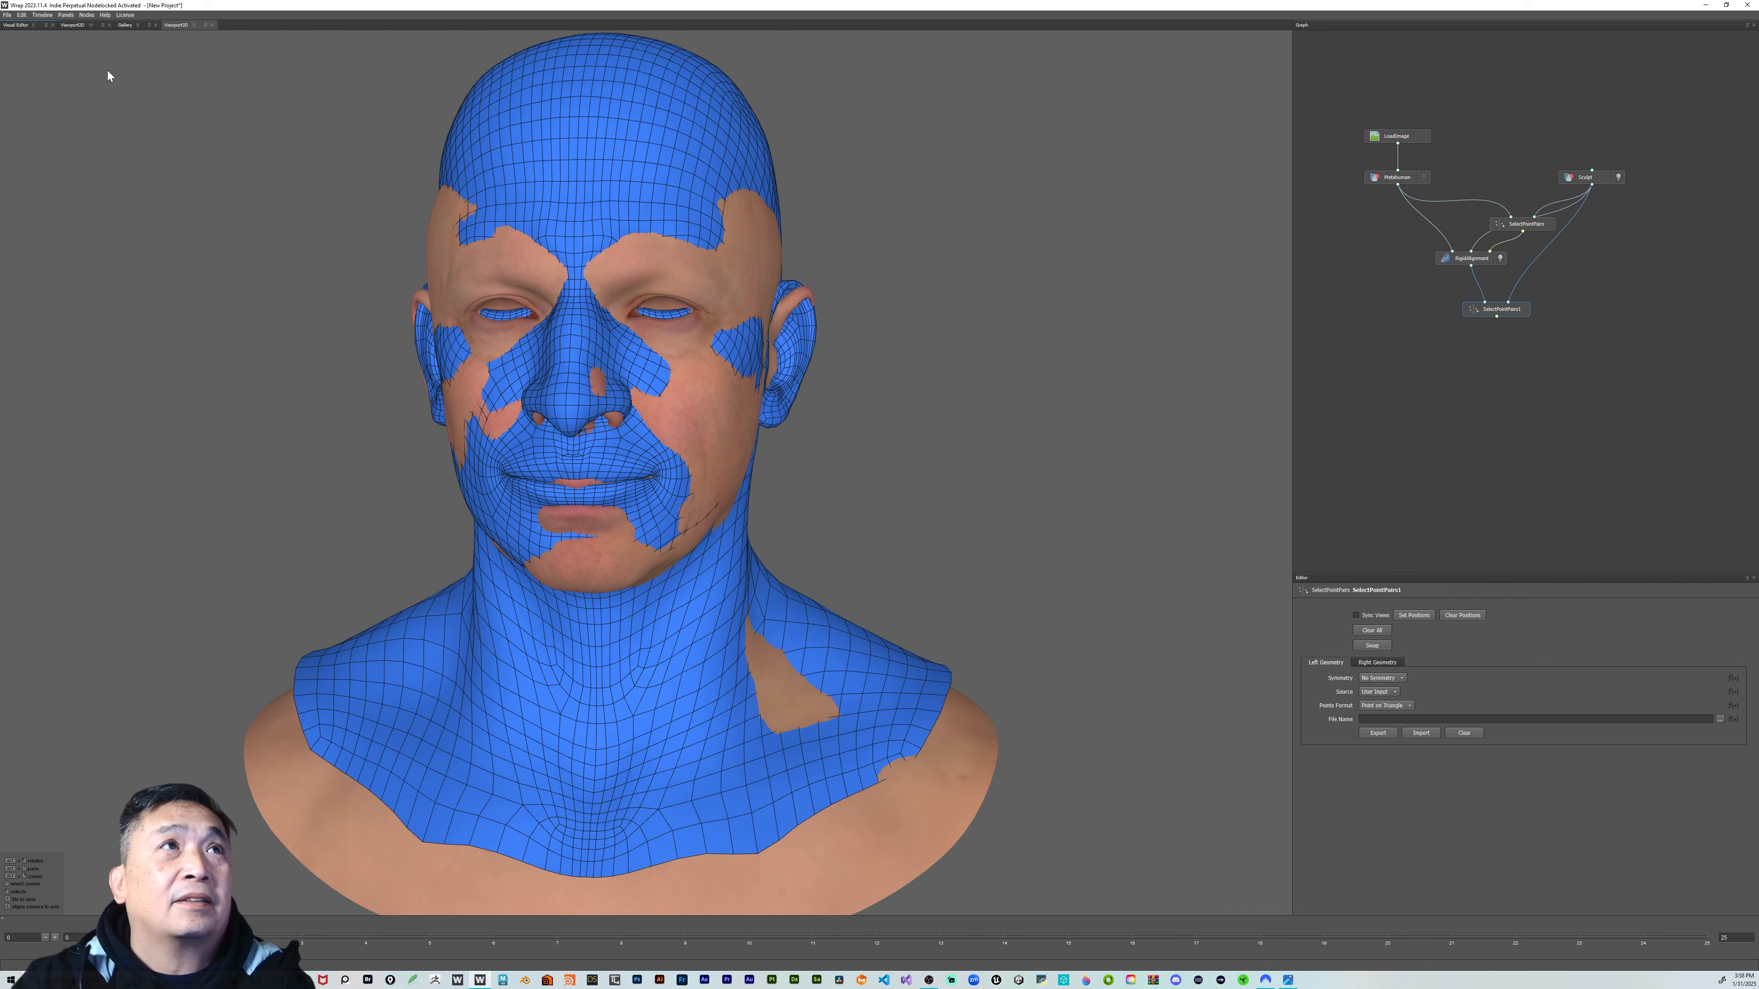
Show the second SelectPointPairs node in the Visual Editor and enable Sync Views to compare both heads from matching angles
click(21, 26)
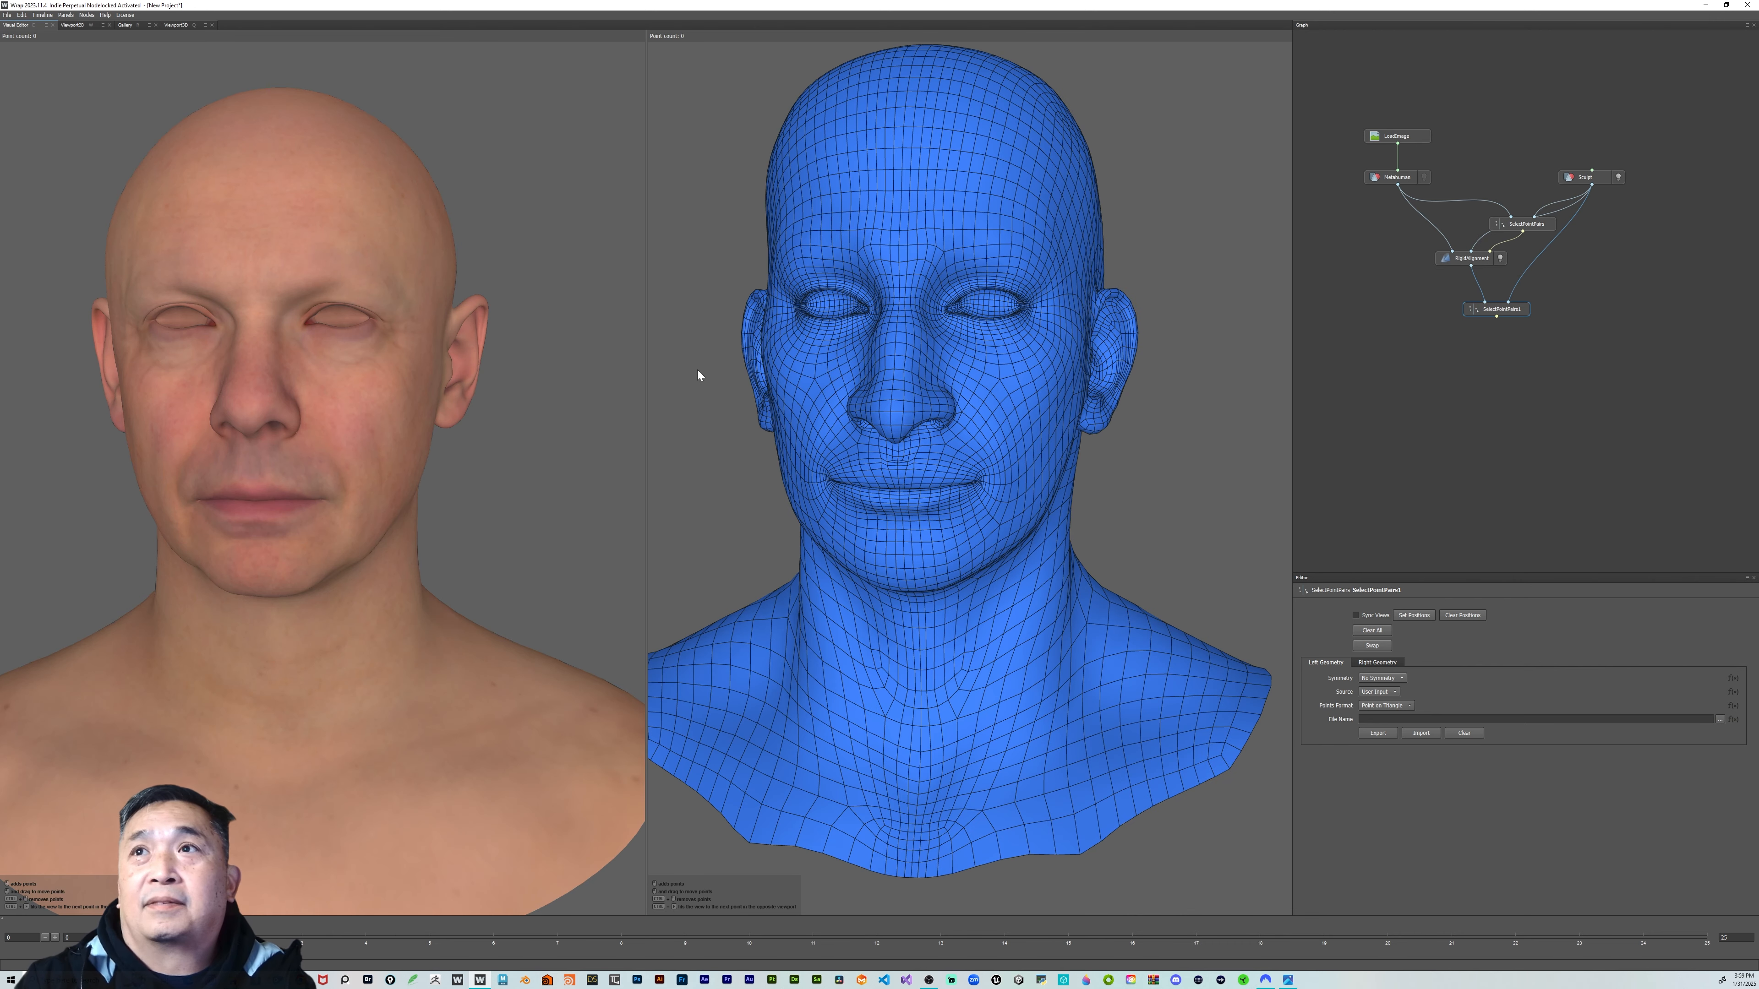
alt+drag(559, 381, 588, 388)
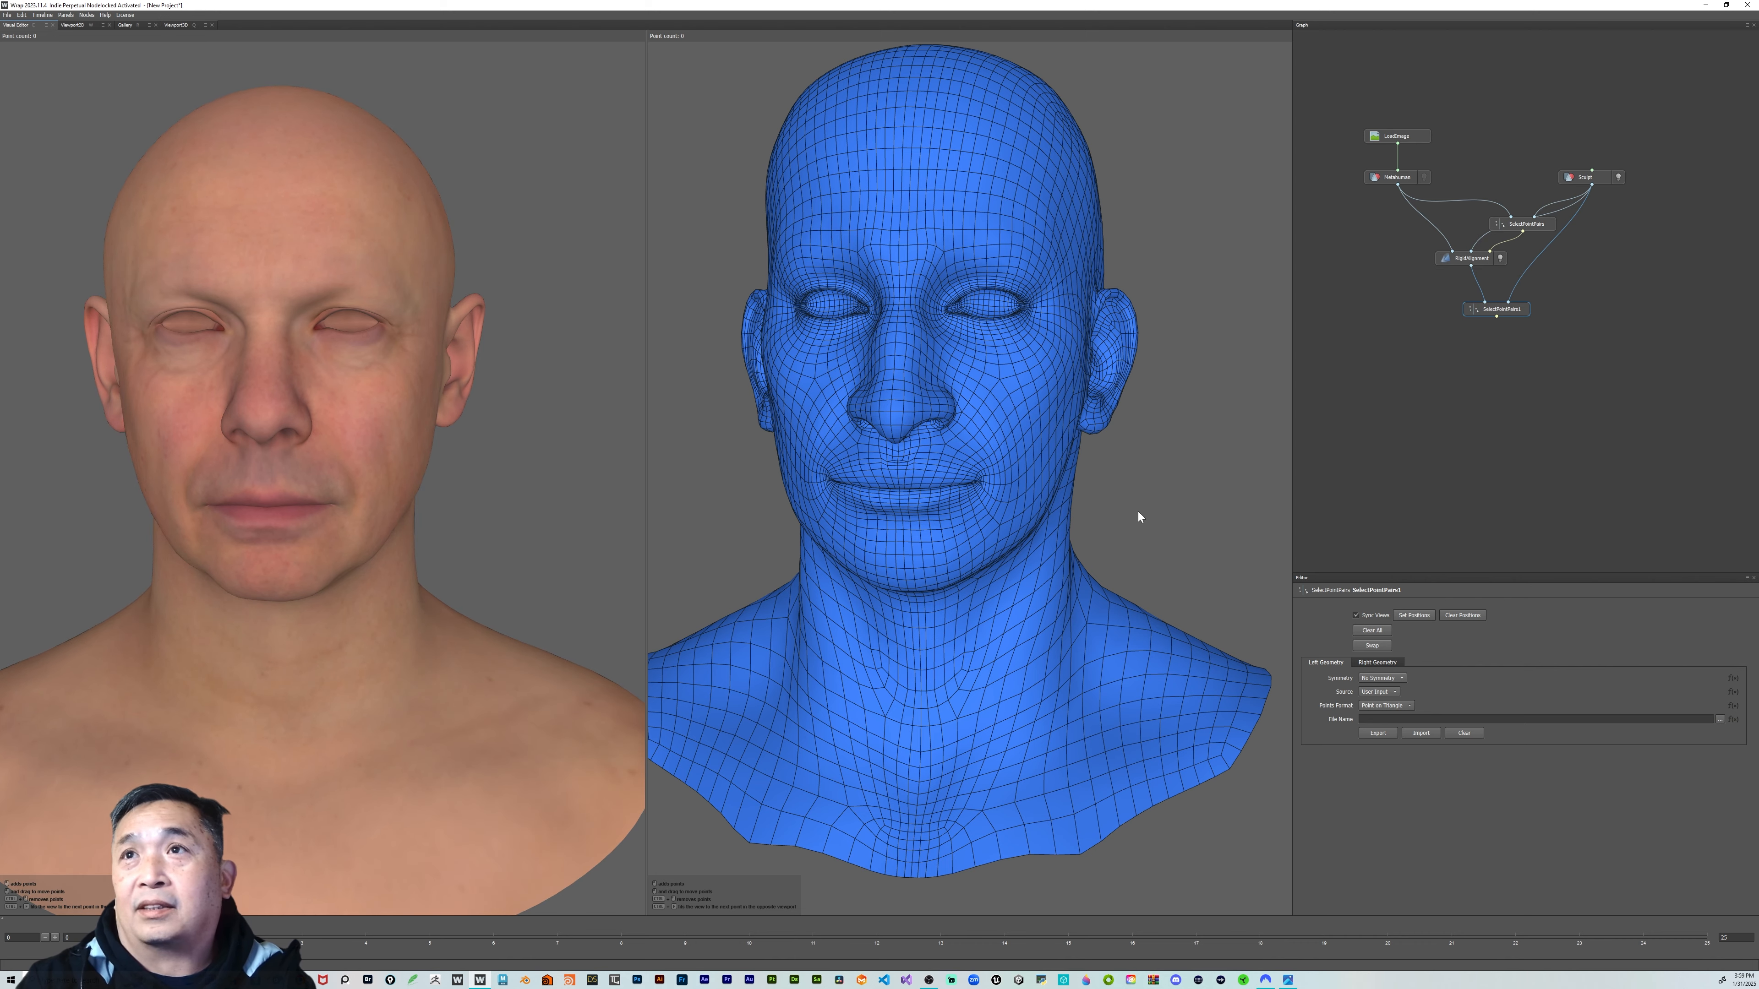
alt+drag(1127, 527, 1192, 529)
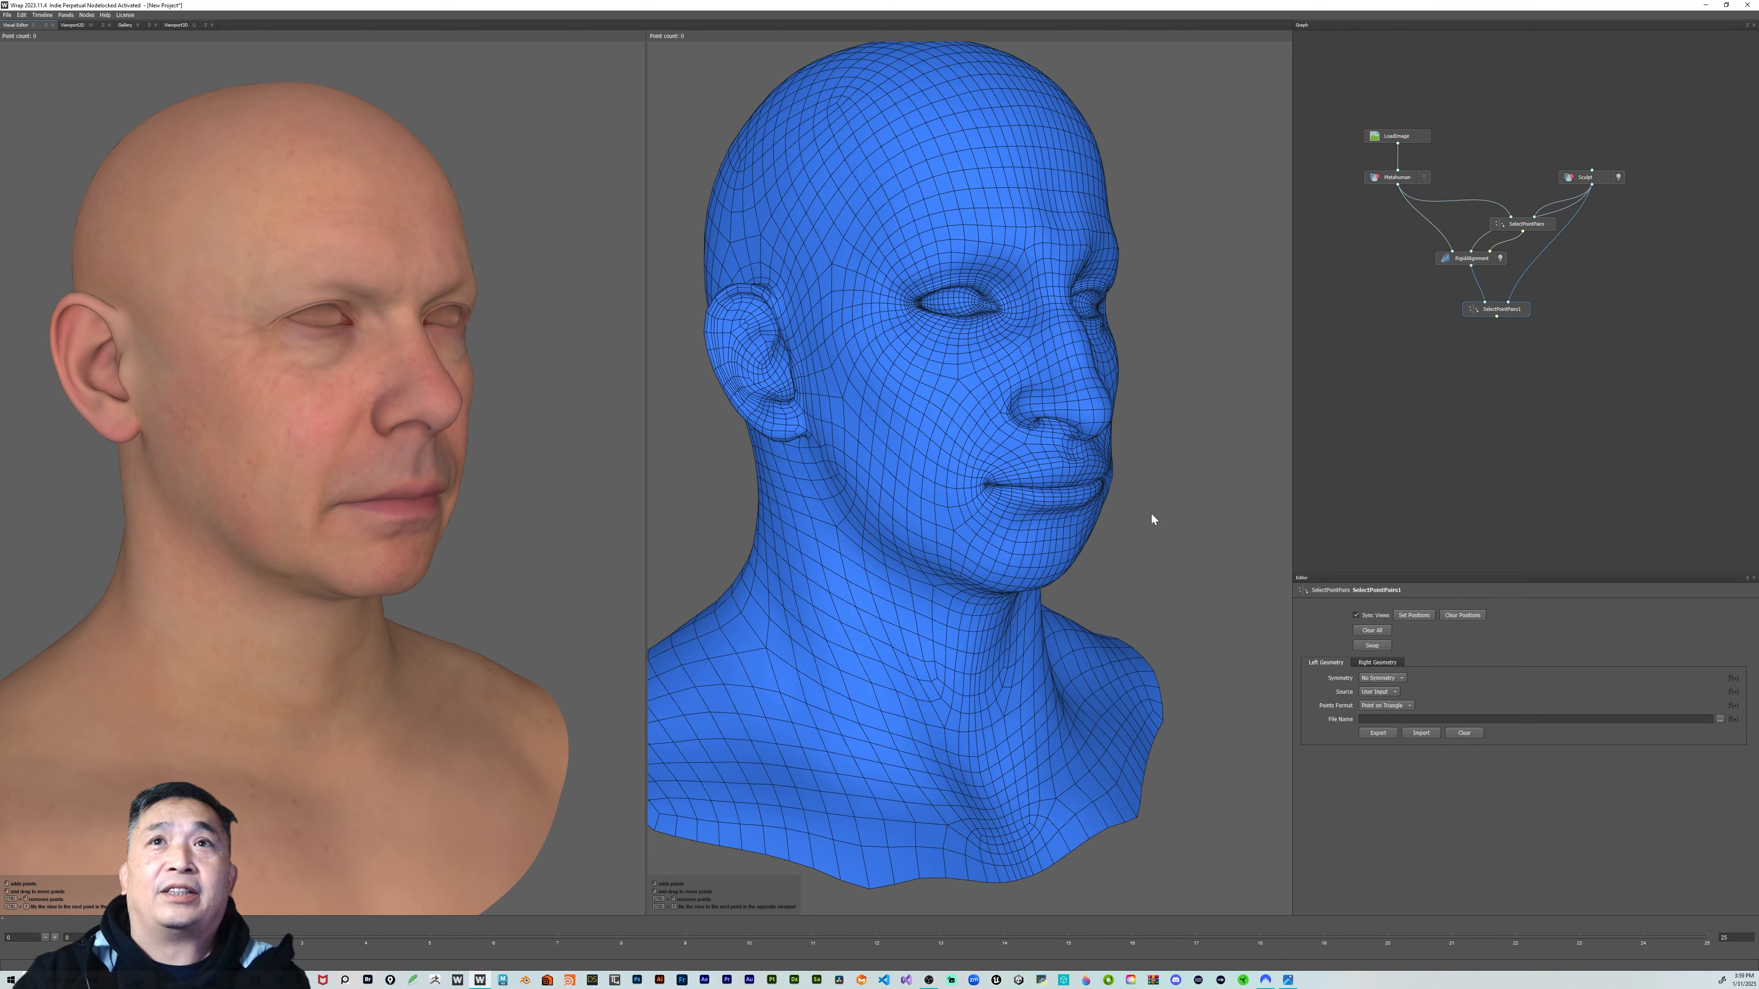
alt+right_drag(1089, 397, 1082, 346)
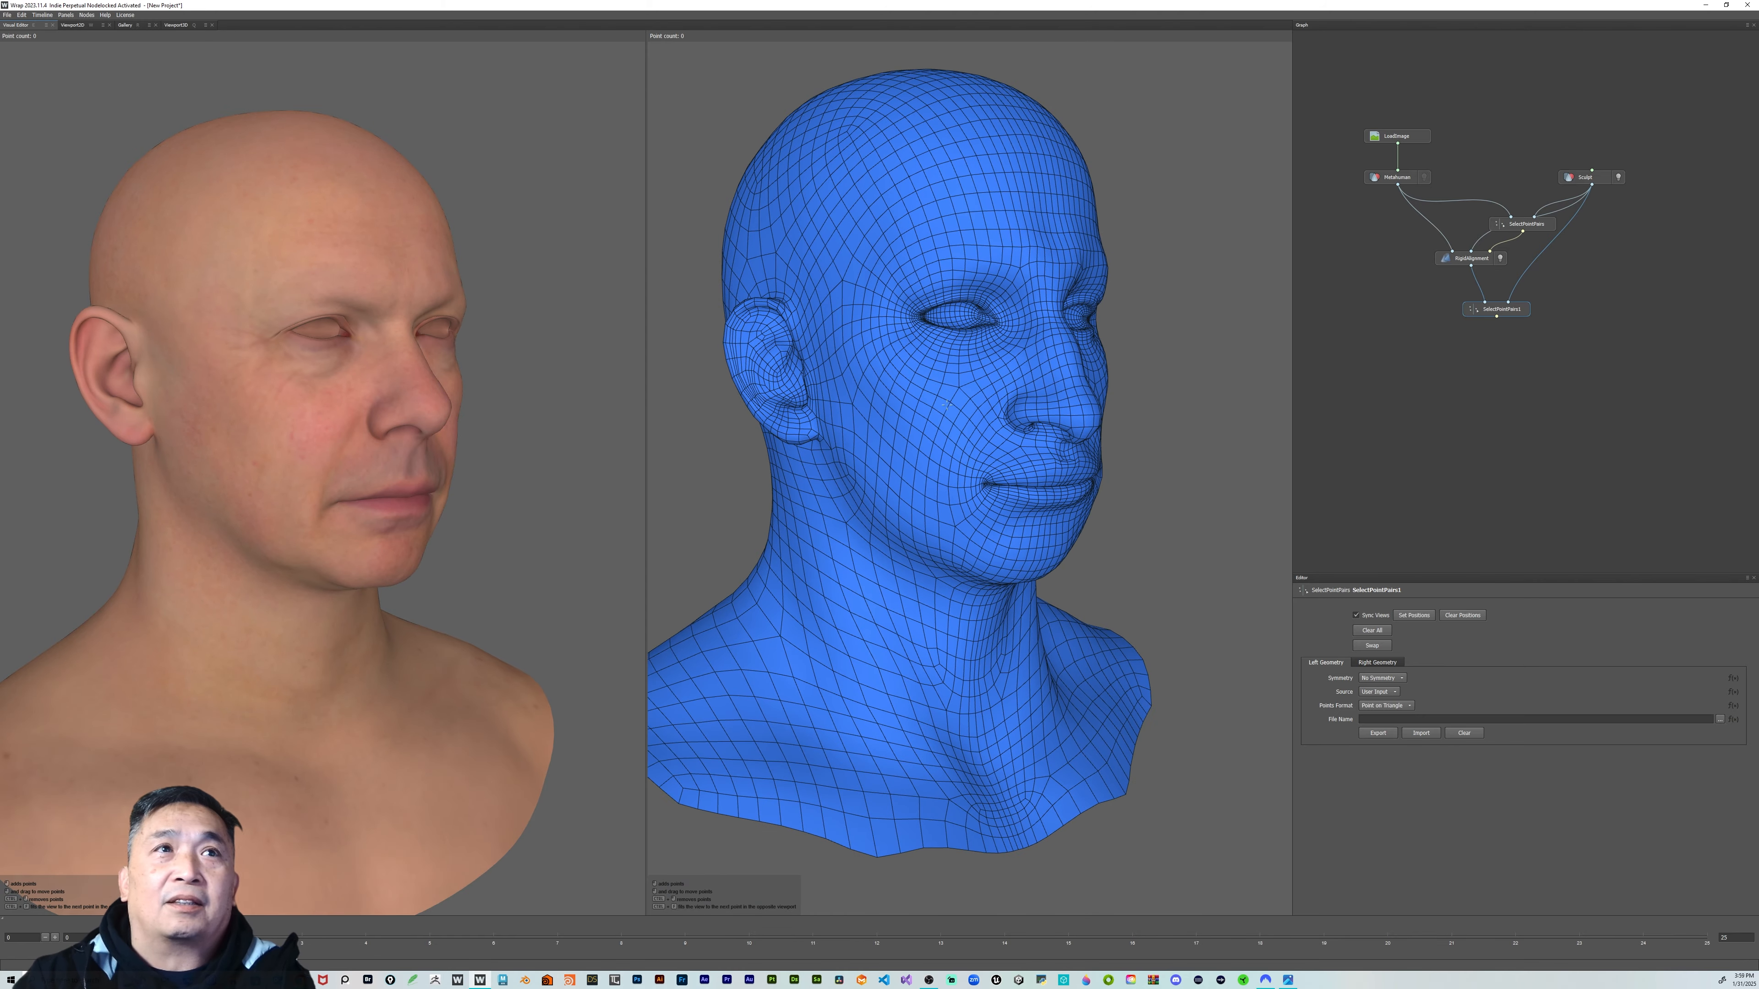
alt+drag(946, 404, 984, 330)
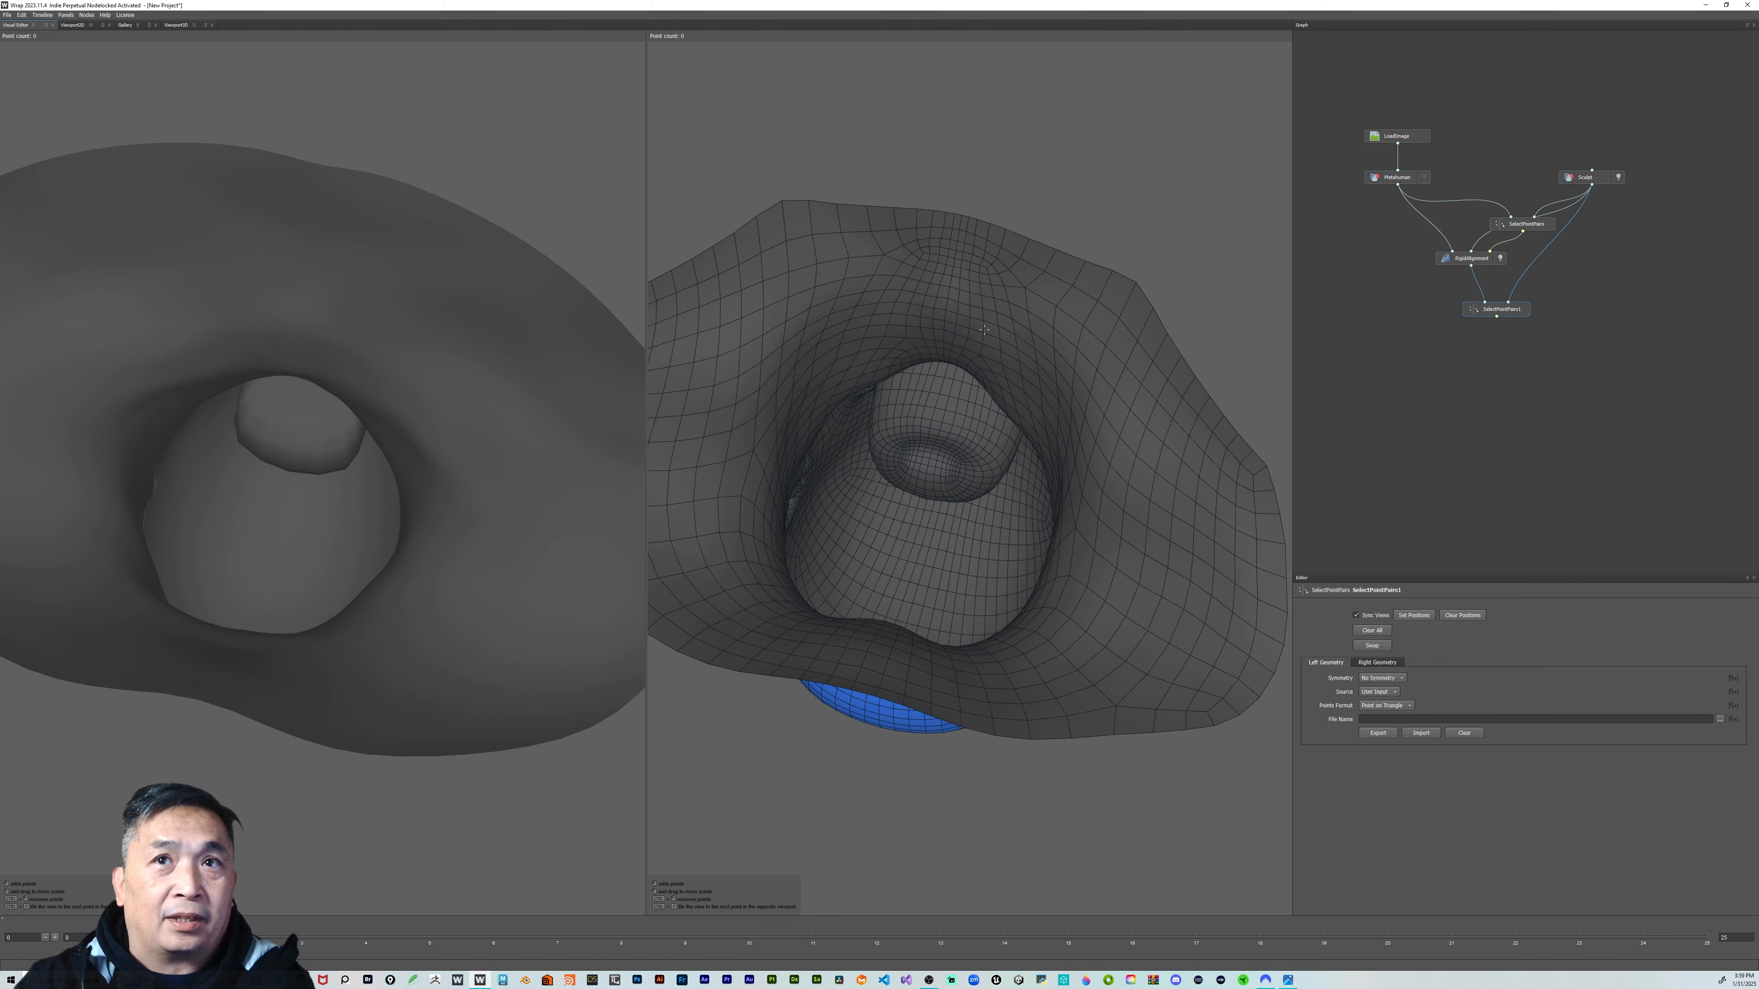
alt+drag(820, 404, 782, 474)
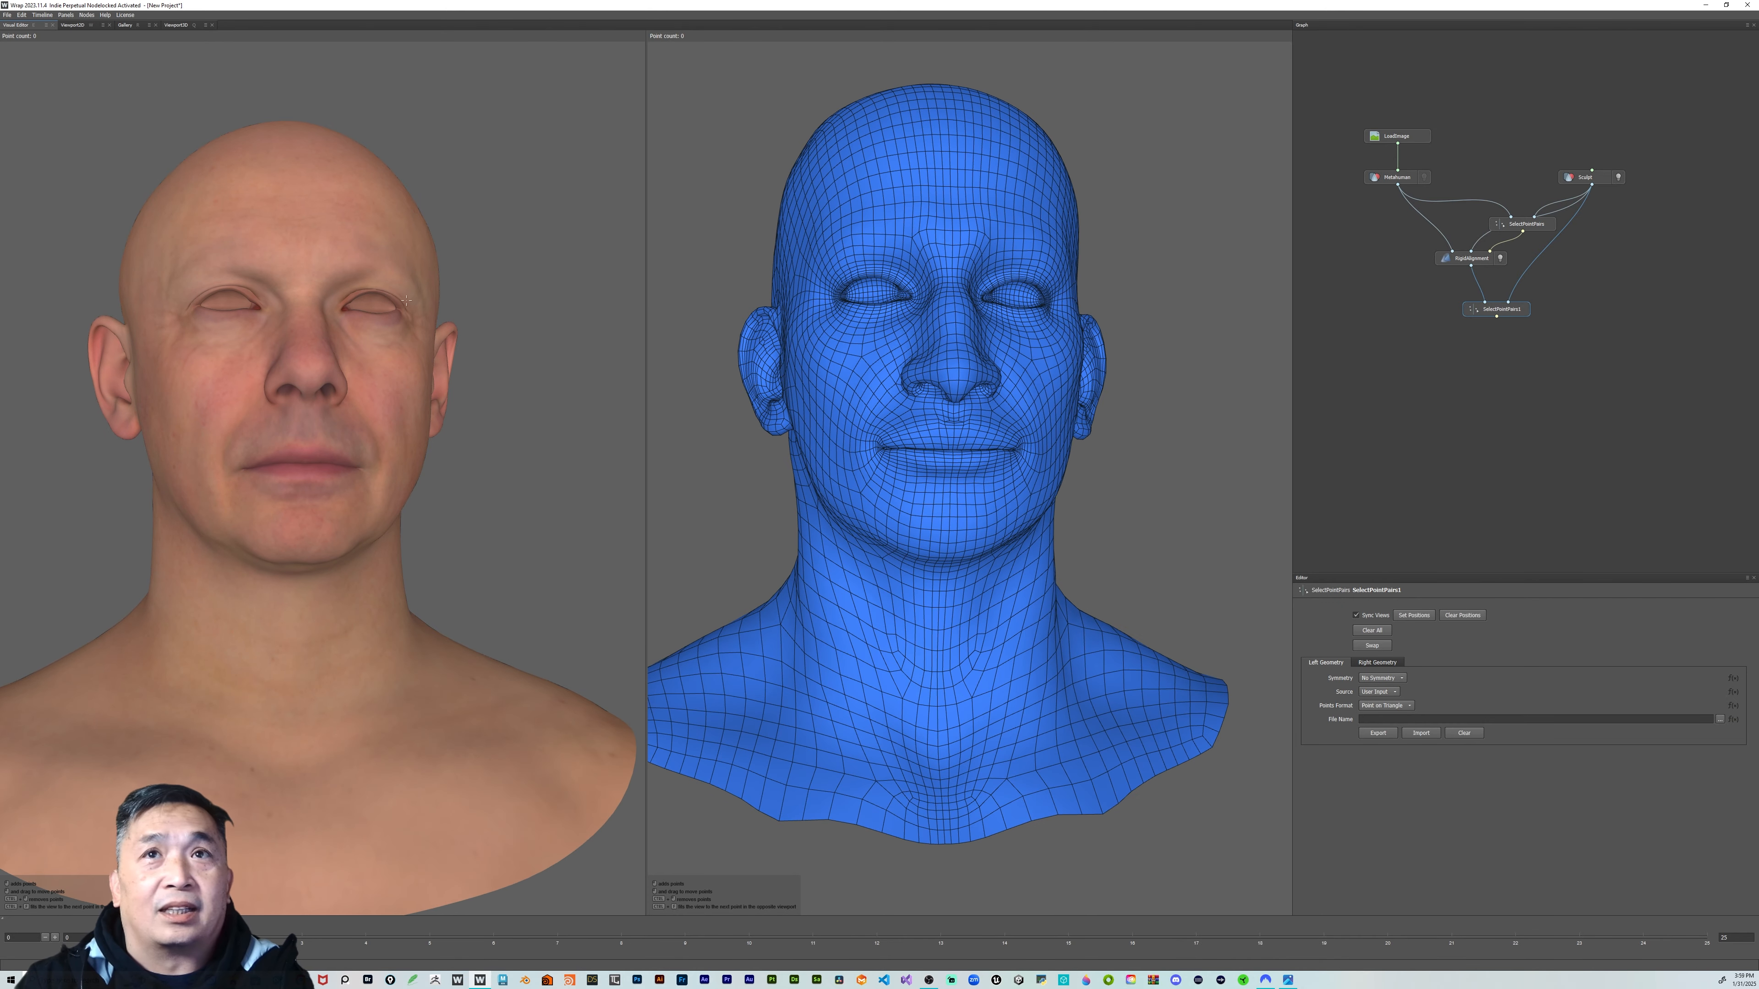
alt+drag(939, 354, 956, 364)
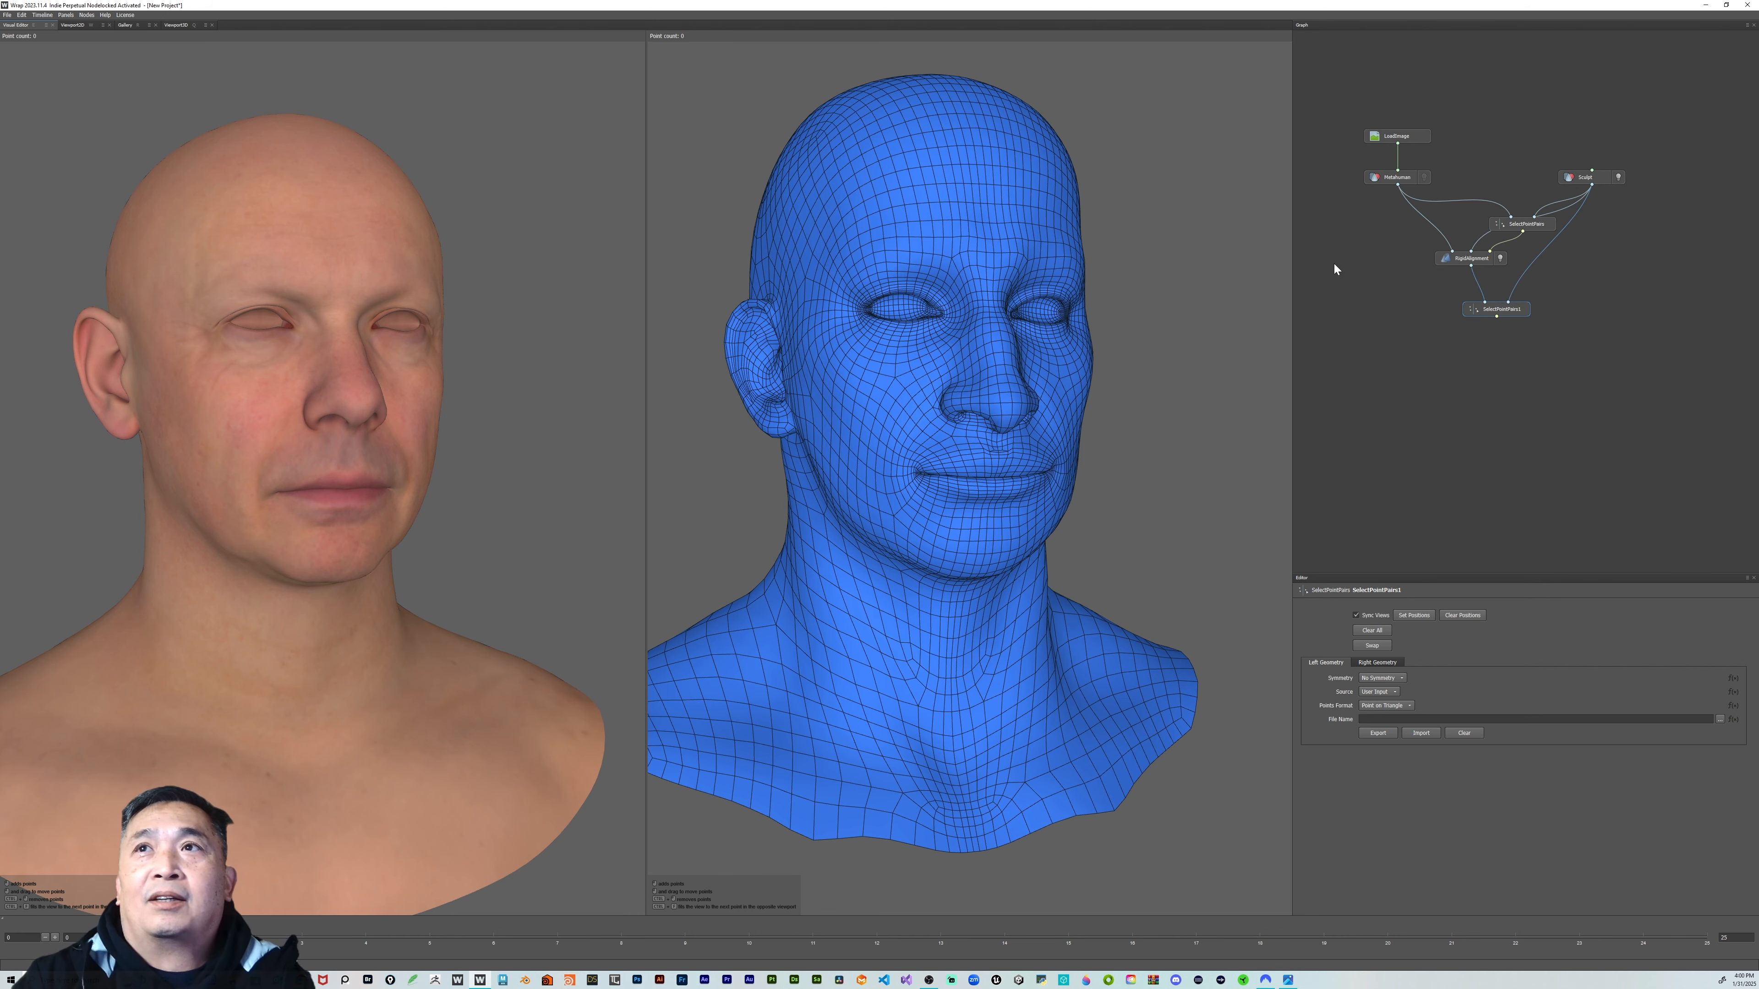
scroll(942, 275, down, 2)
scroll(982, 283, up, 1)
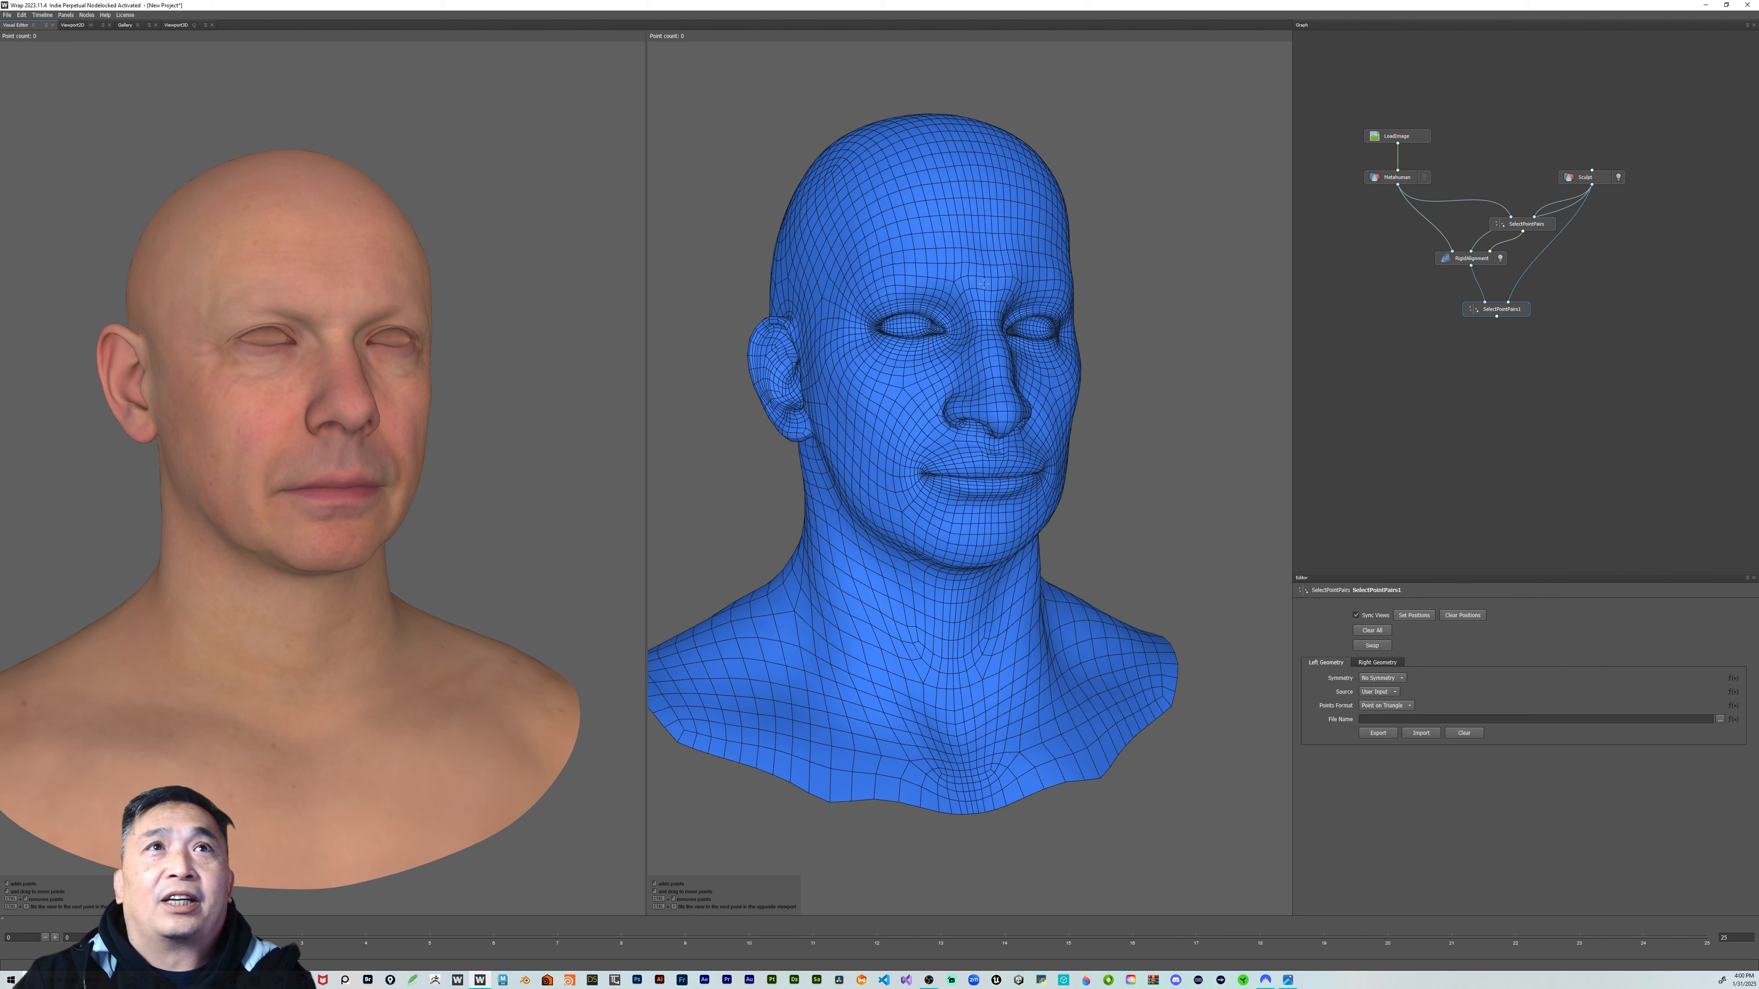
Add a SelectPolygons node beneath the MetaHuman node and connect the MetaHuman output to its input
click(1353, 275)
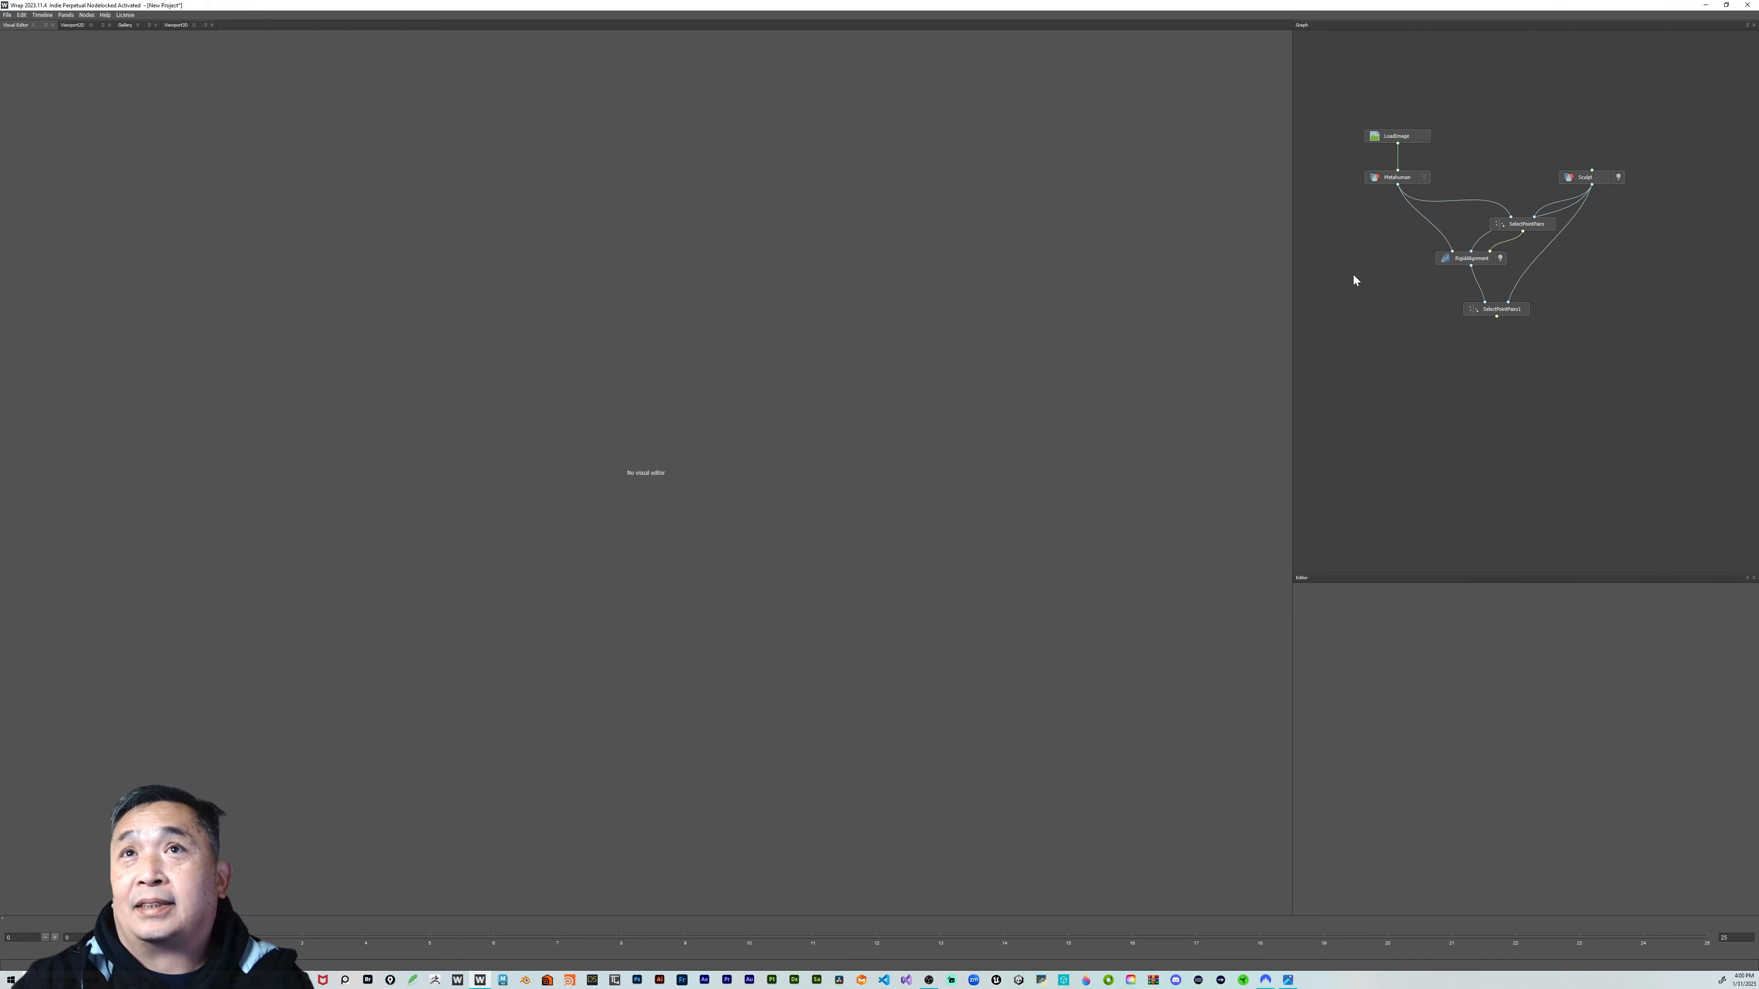
key(Tab)
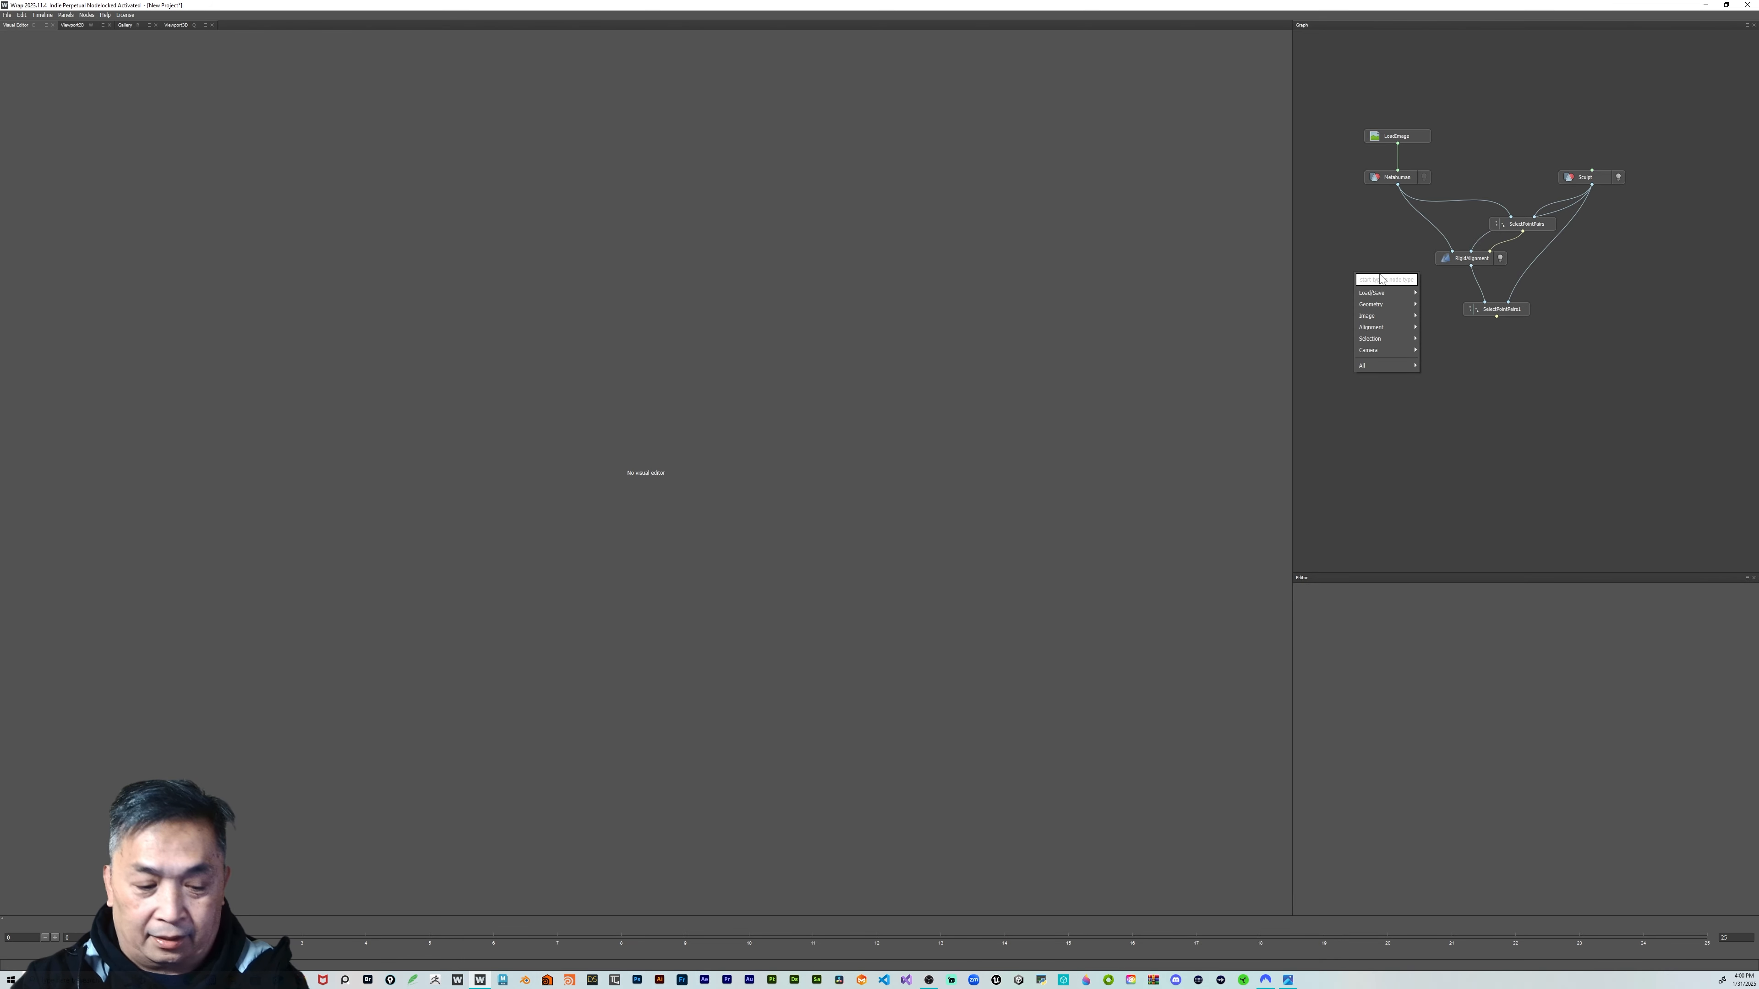
text(sel)
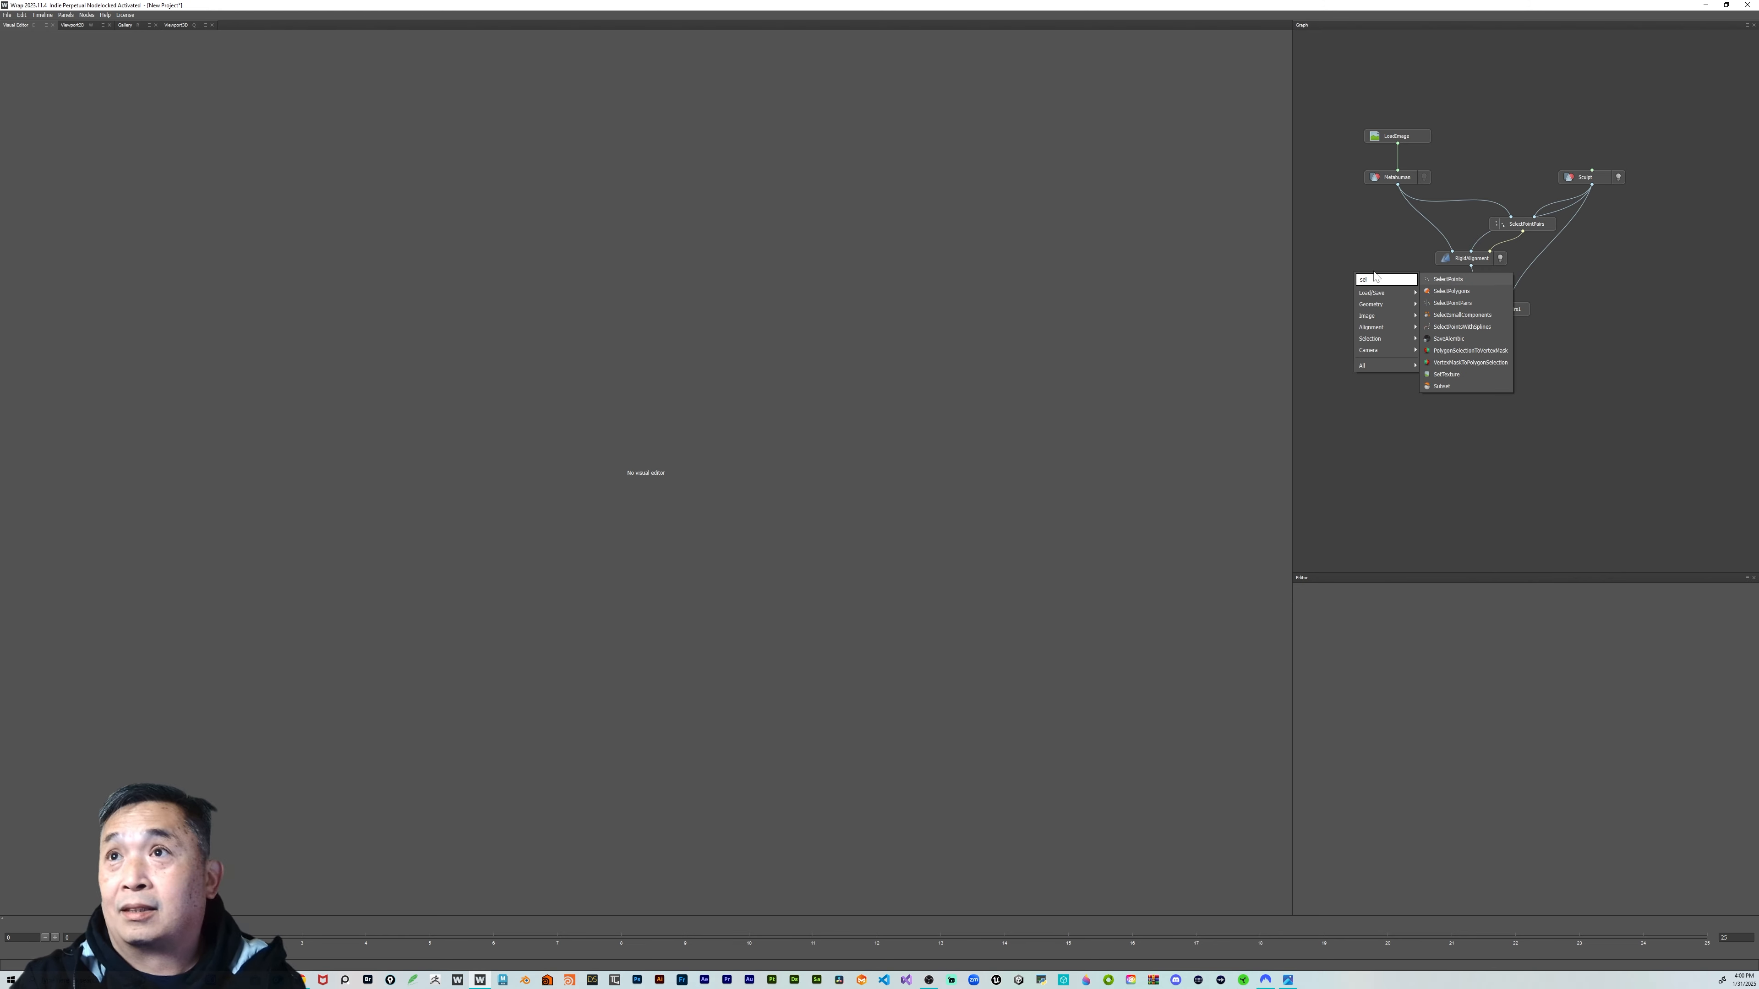
click(1449, 291)
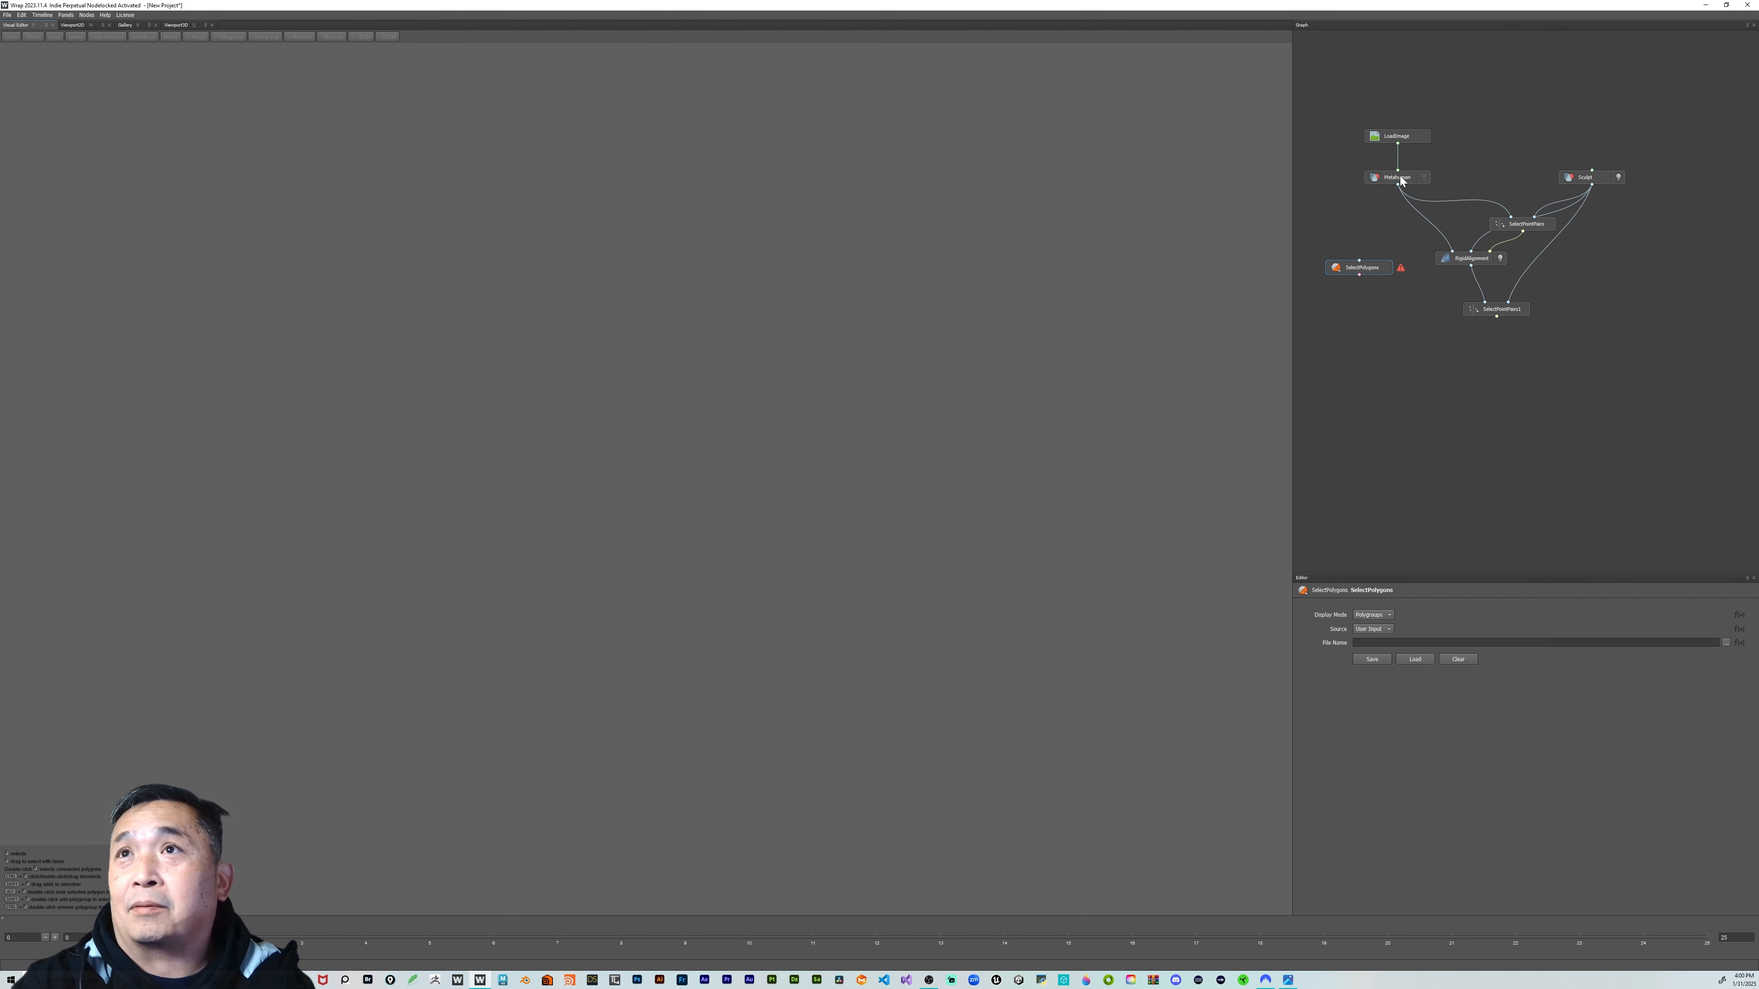
drag(1377, 224, 1364, 264)
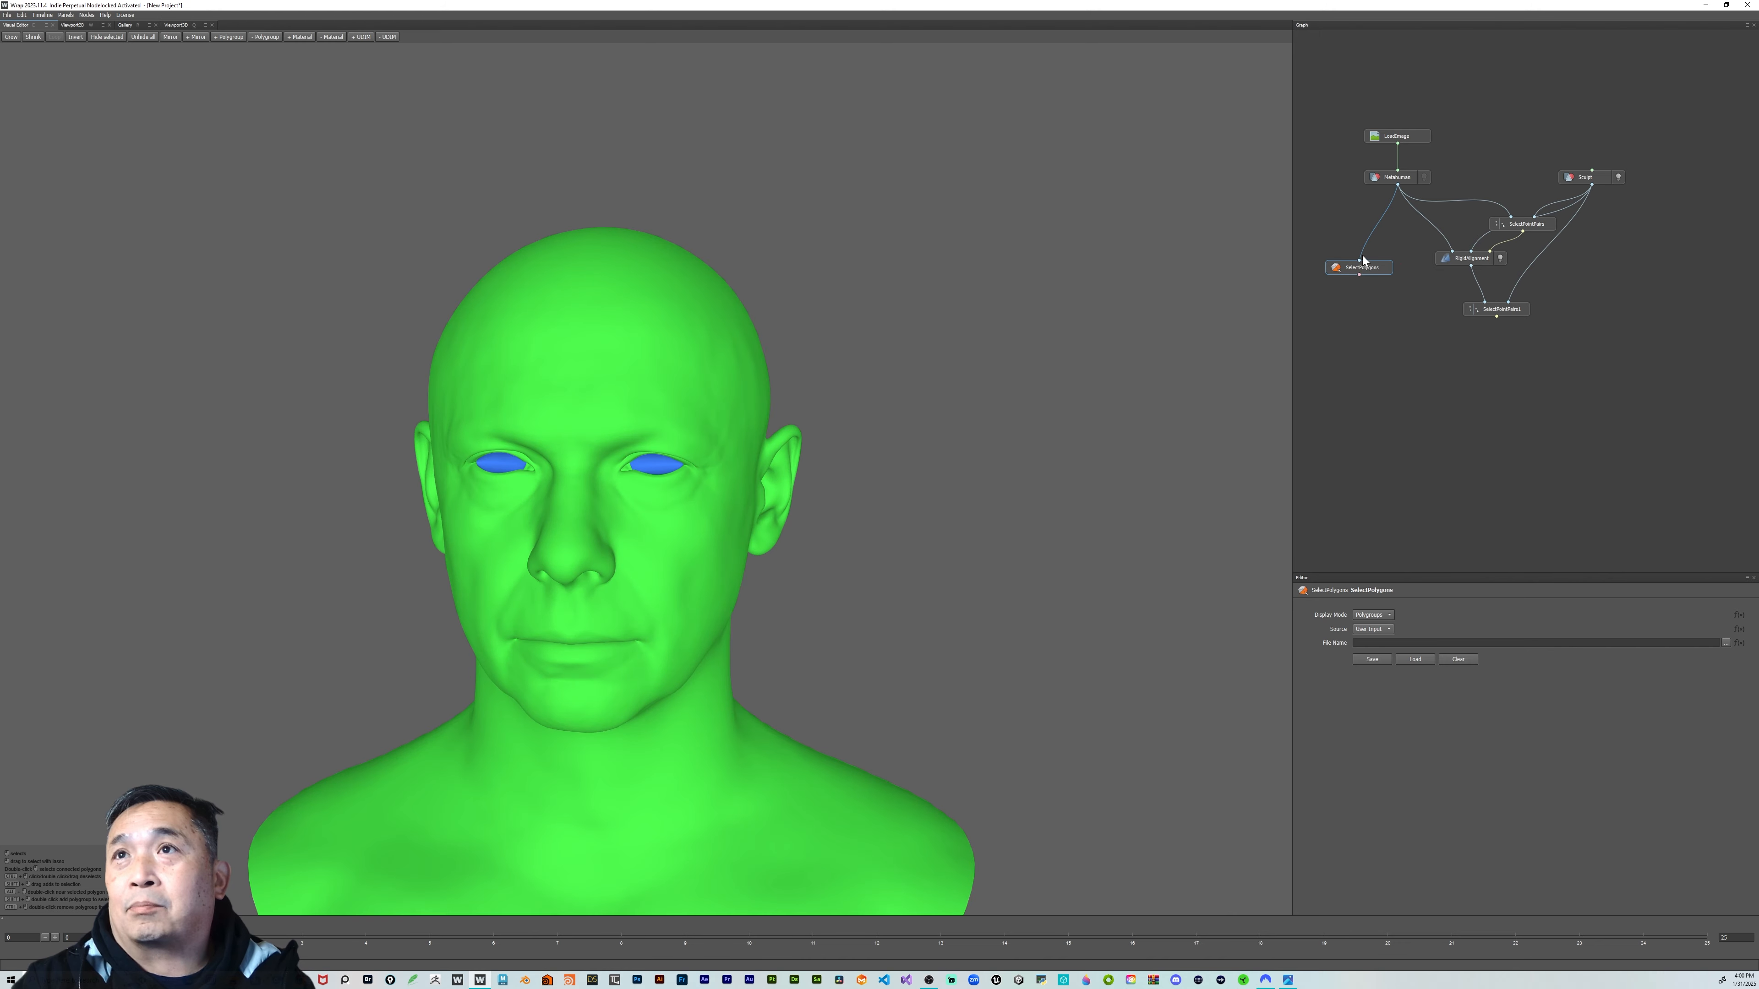
drag(1367, 269, 1367, 252)
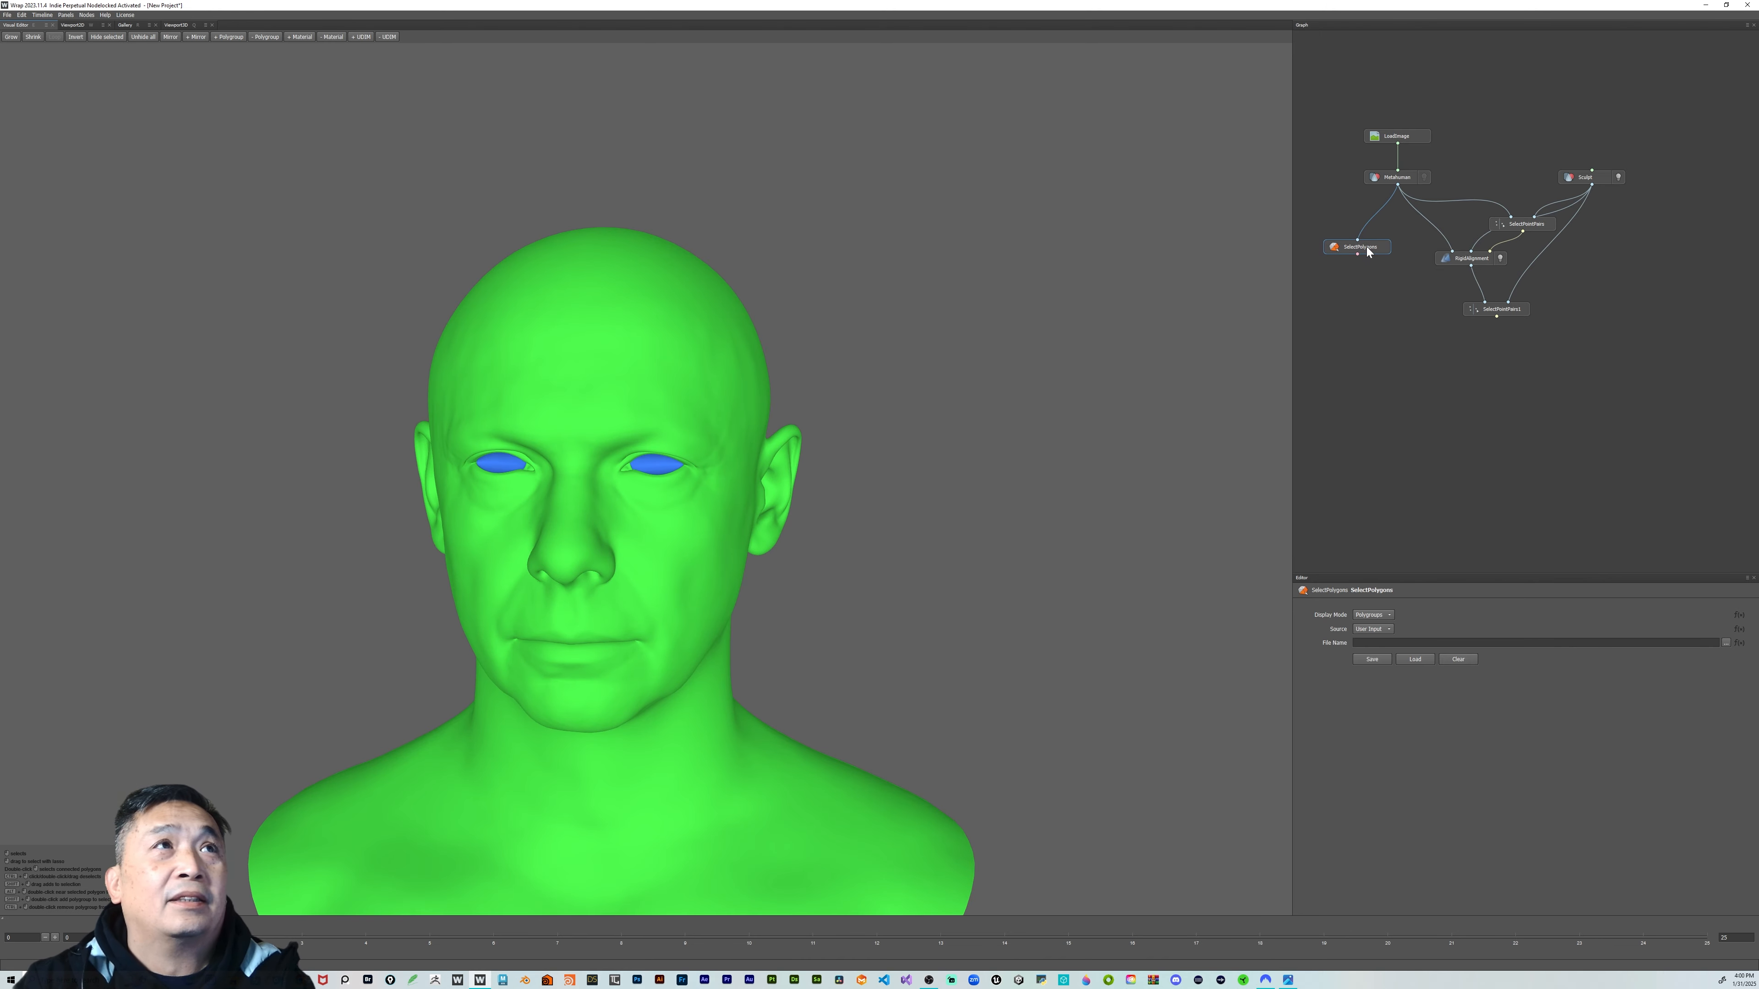
Examine the MetaHuman head's polygroups around the face, eyes, ears and neck from several angles and distances
scroll(878, 508, up, 5)
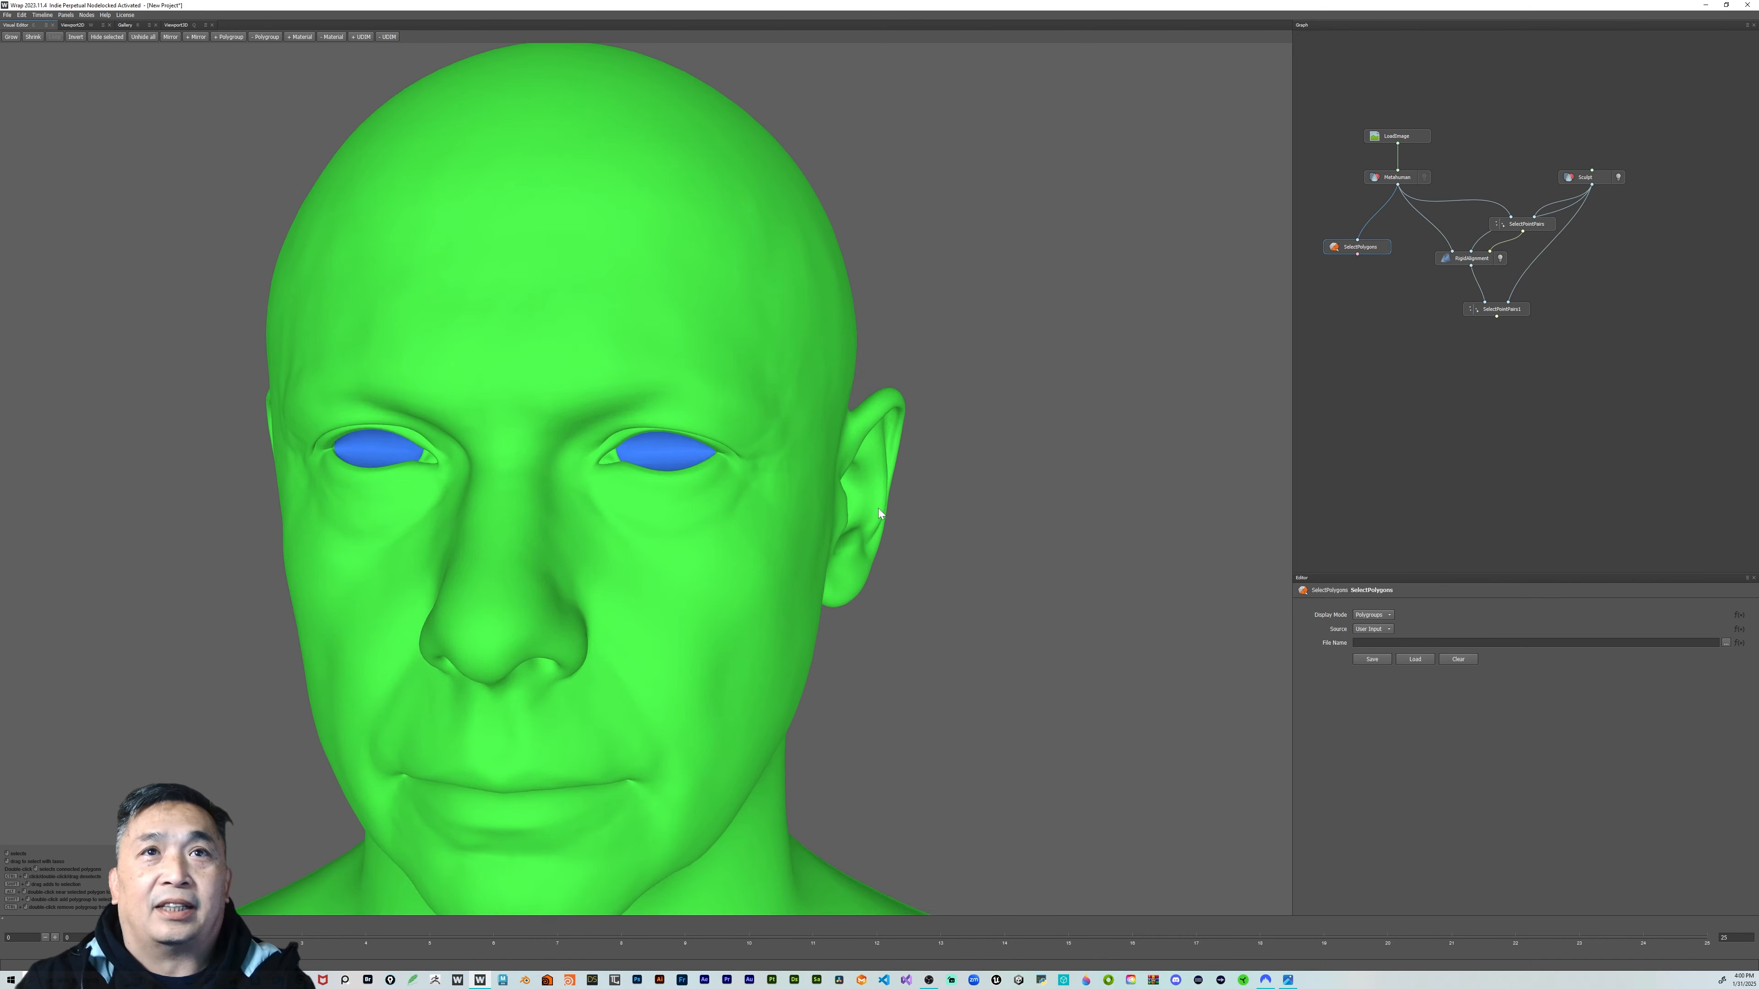
middle_drag(886, 519, 913, 324)
scroll(951, 525, down, 6)
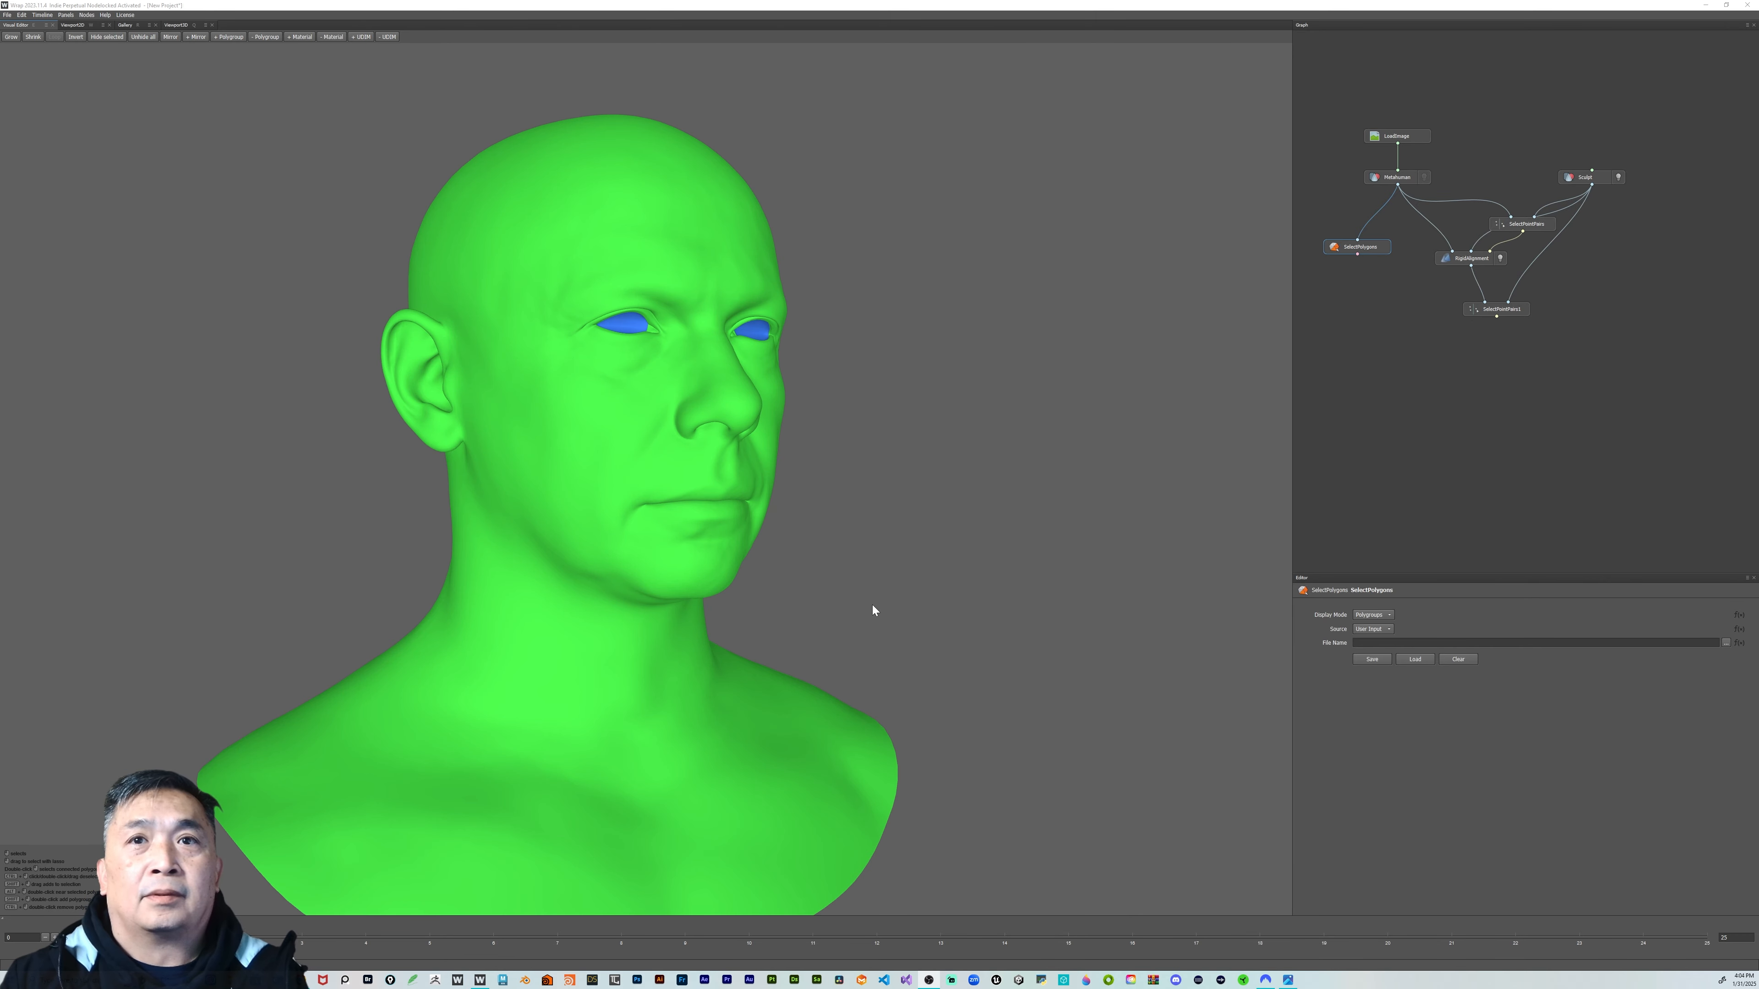
mouse_move(898, 614)
alt+mouse_down()
mouse_move(854, 620)
mouse_move(930, 616)
mouse_move(883, 623)
alt+mouse_up()
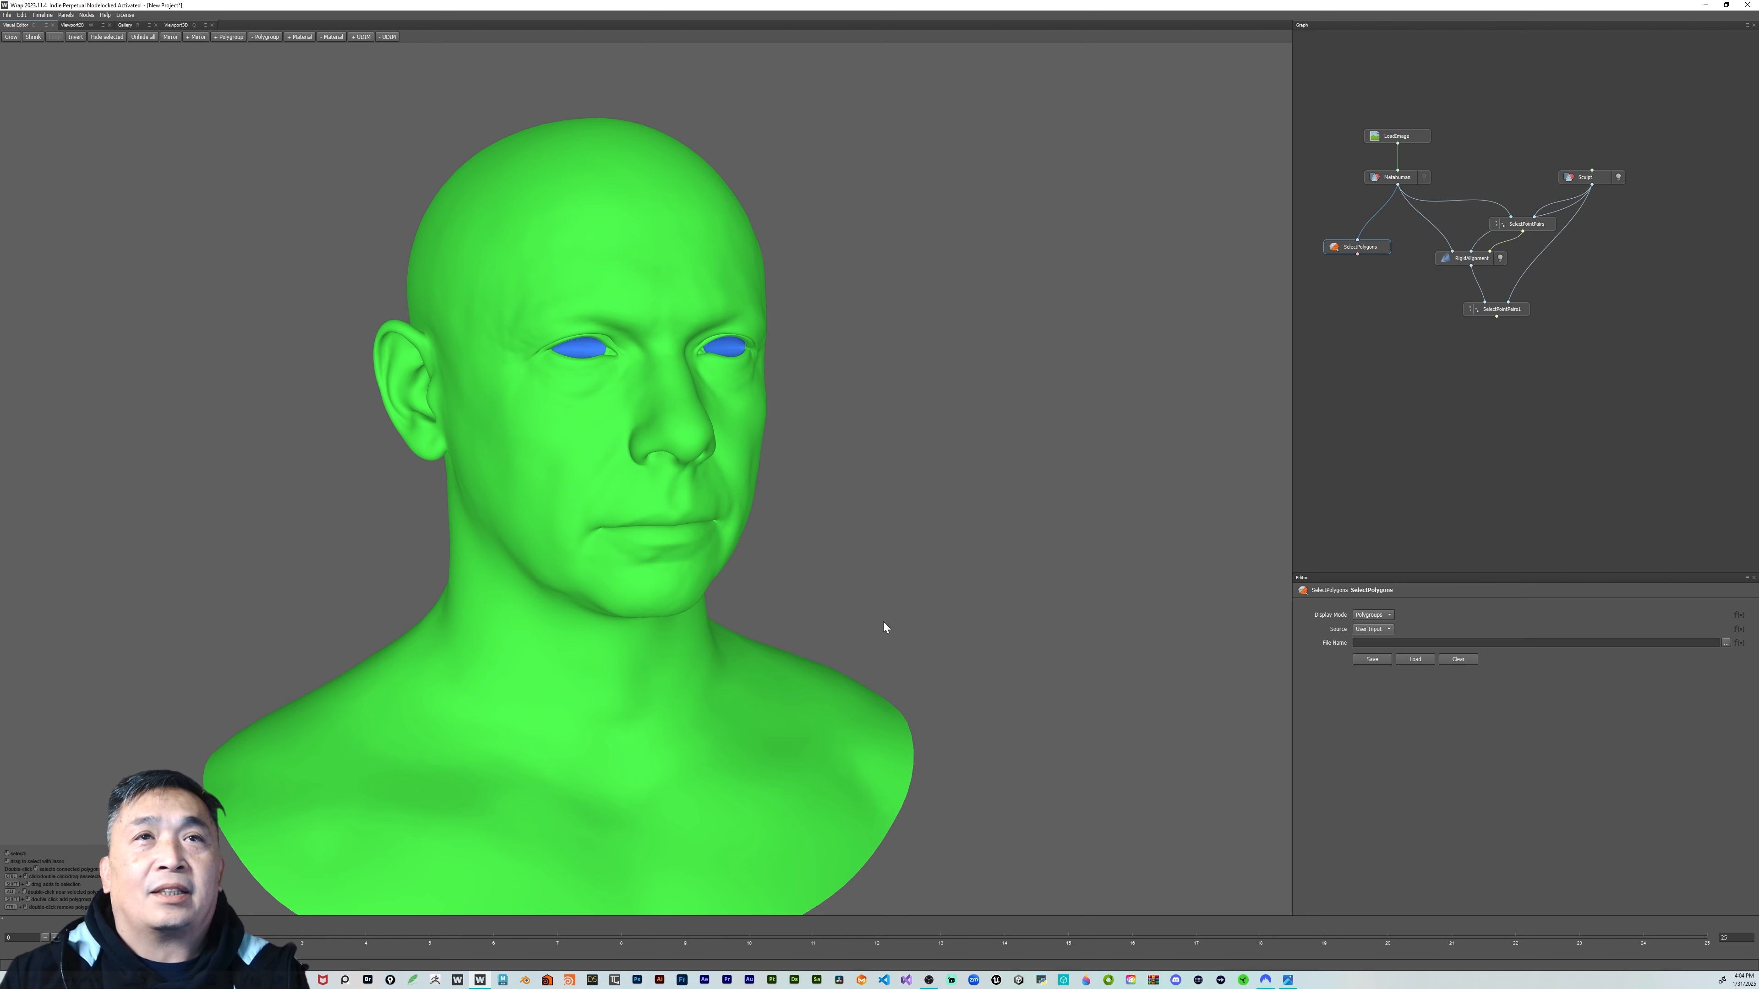
alt+drag(883, 623, 928, 552)
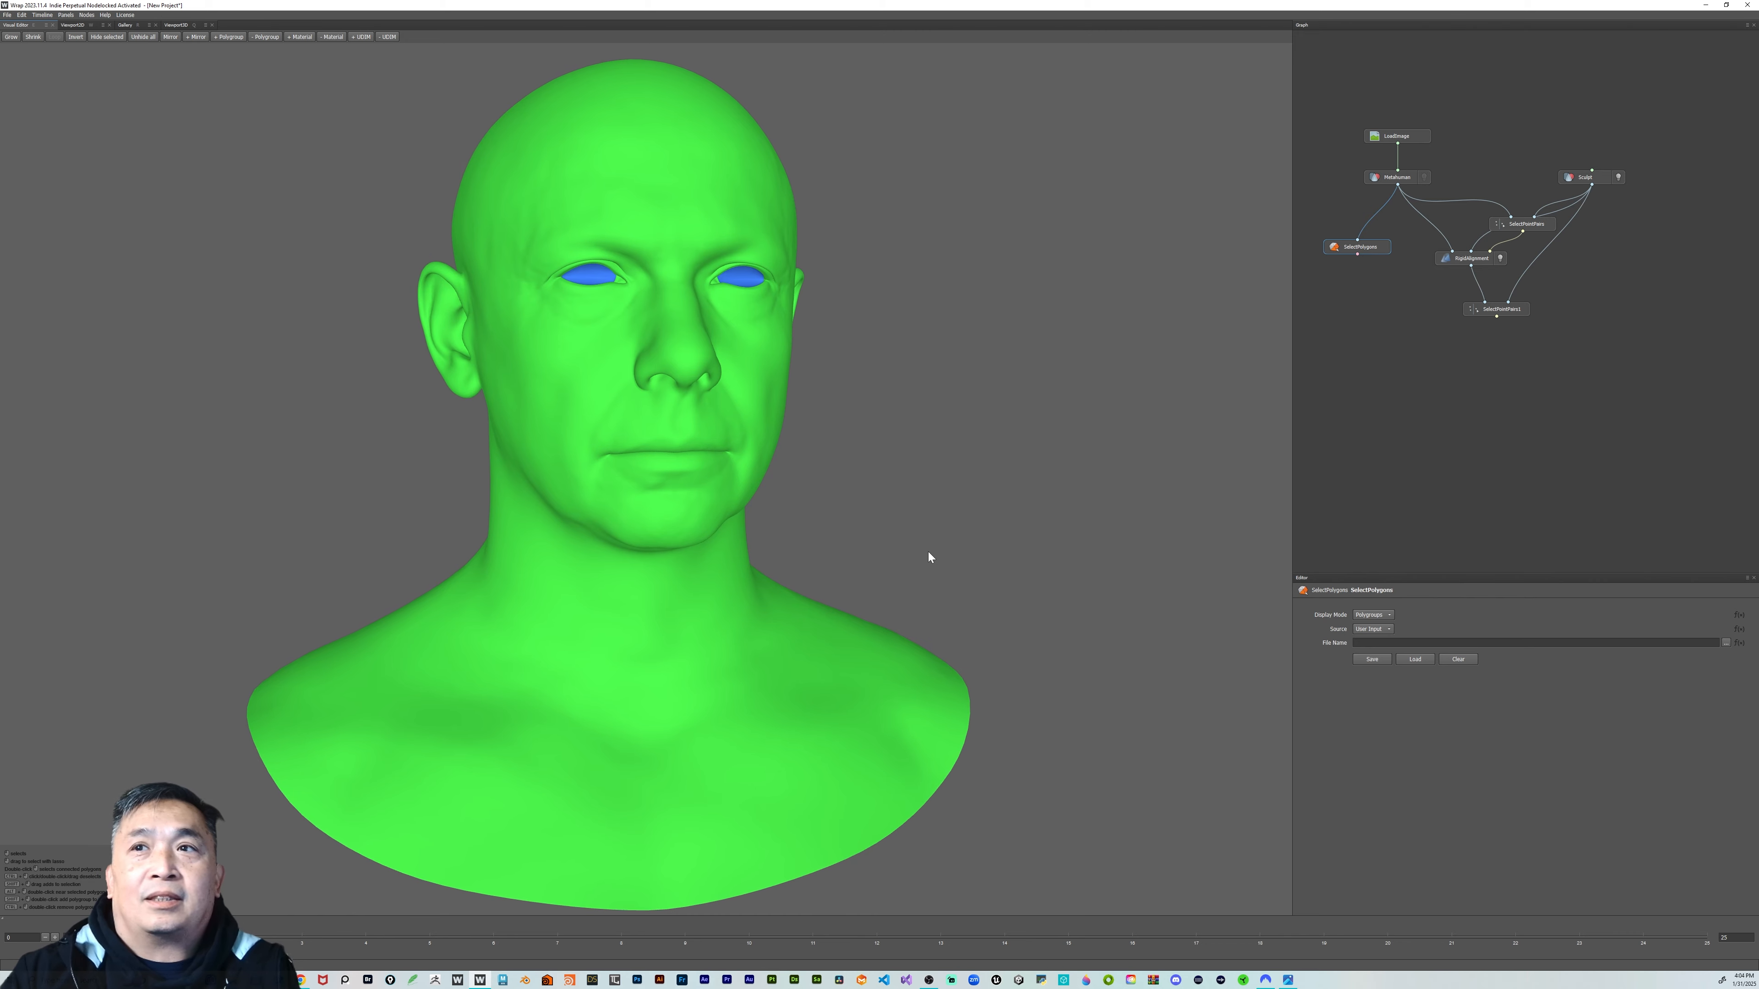
scroll(942, 546, down, 3)
scroll(943, 546, up, 5)
scroll(944, 544, down, 5)
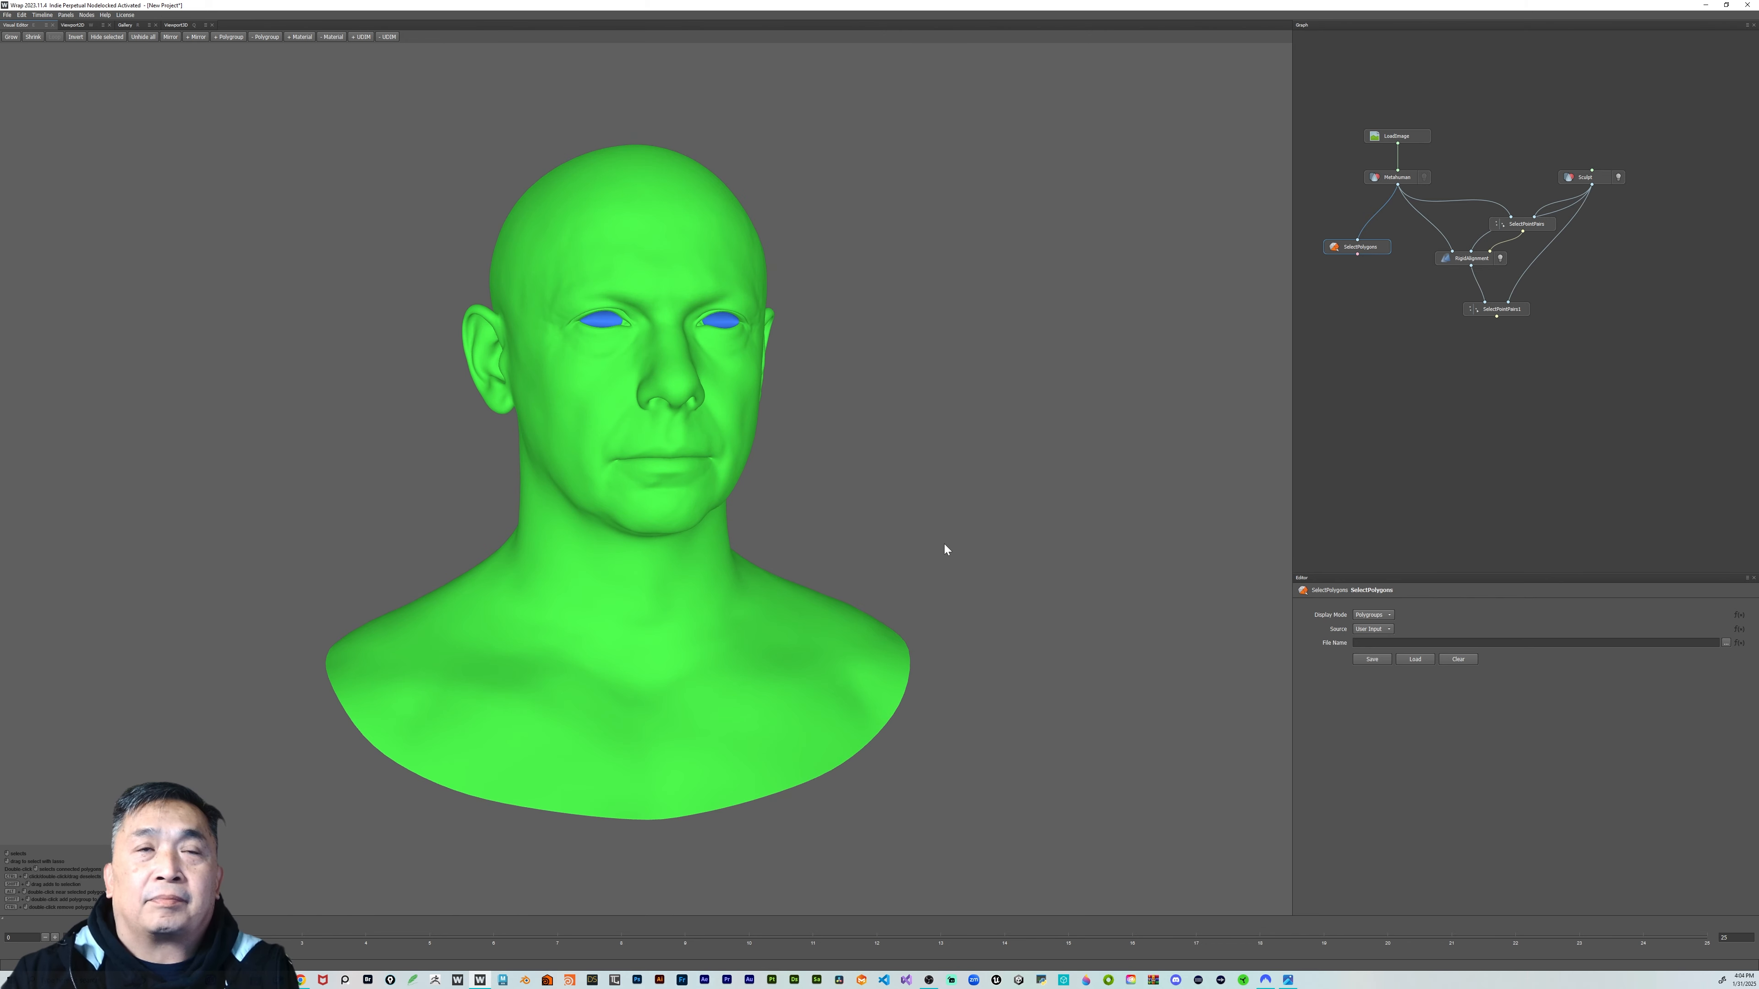
scroll(944, 545, up, 2)
mouse_move(945, 544)
alt+mouse_down()
mouse_move(899, 542)
mouse_move(970, 546)
alt+mouse_up()
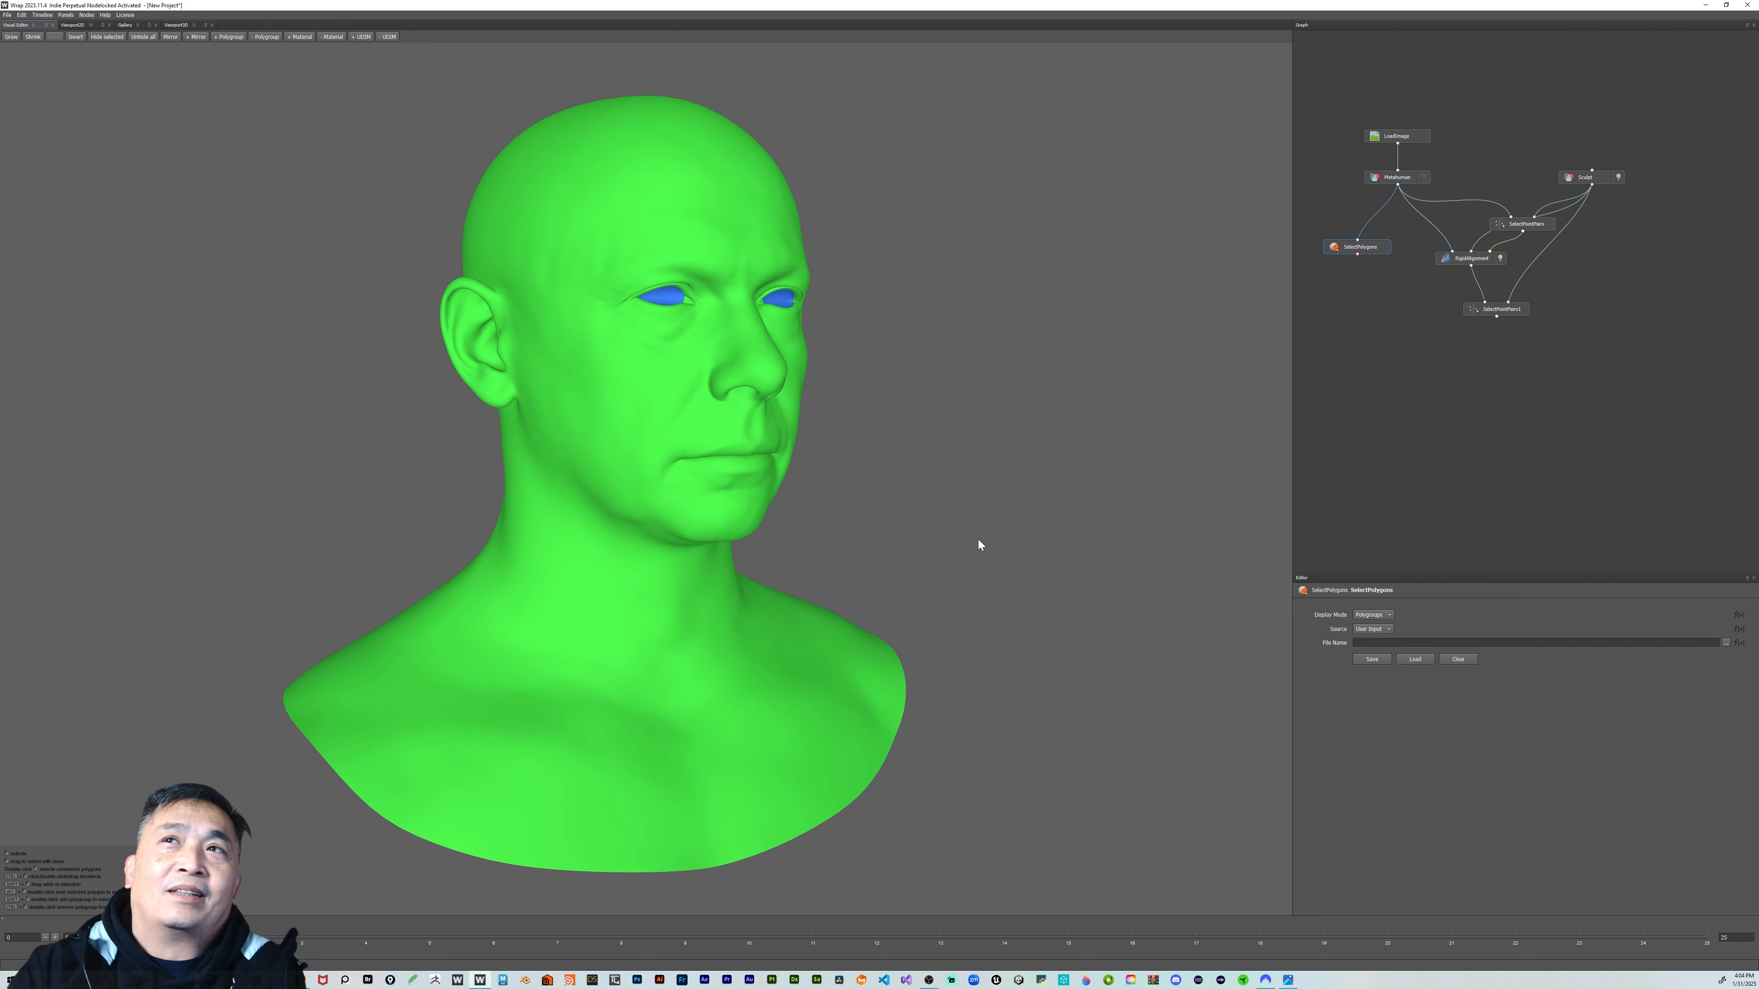
scroll(980, 539, up, 2)
scroll(980, 539, down, 2)
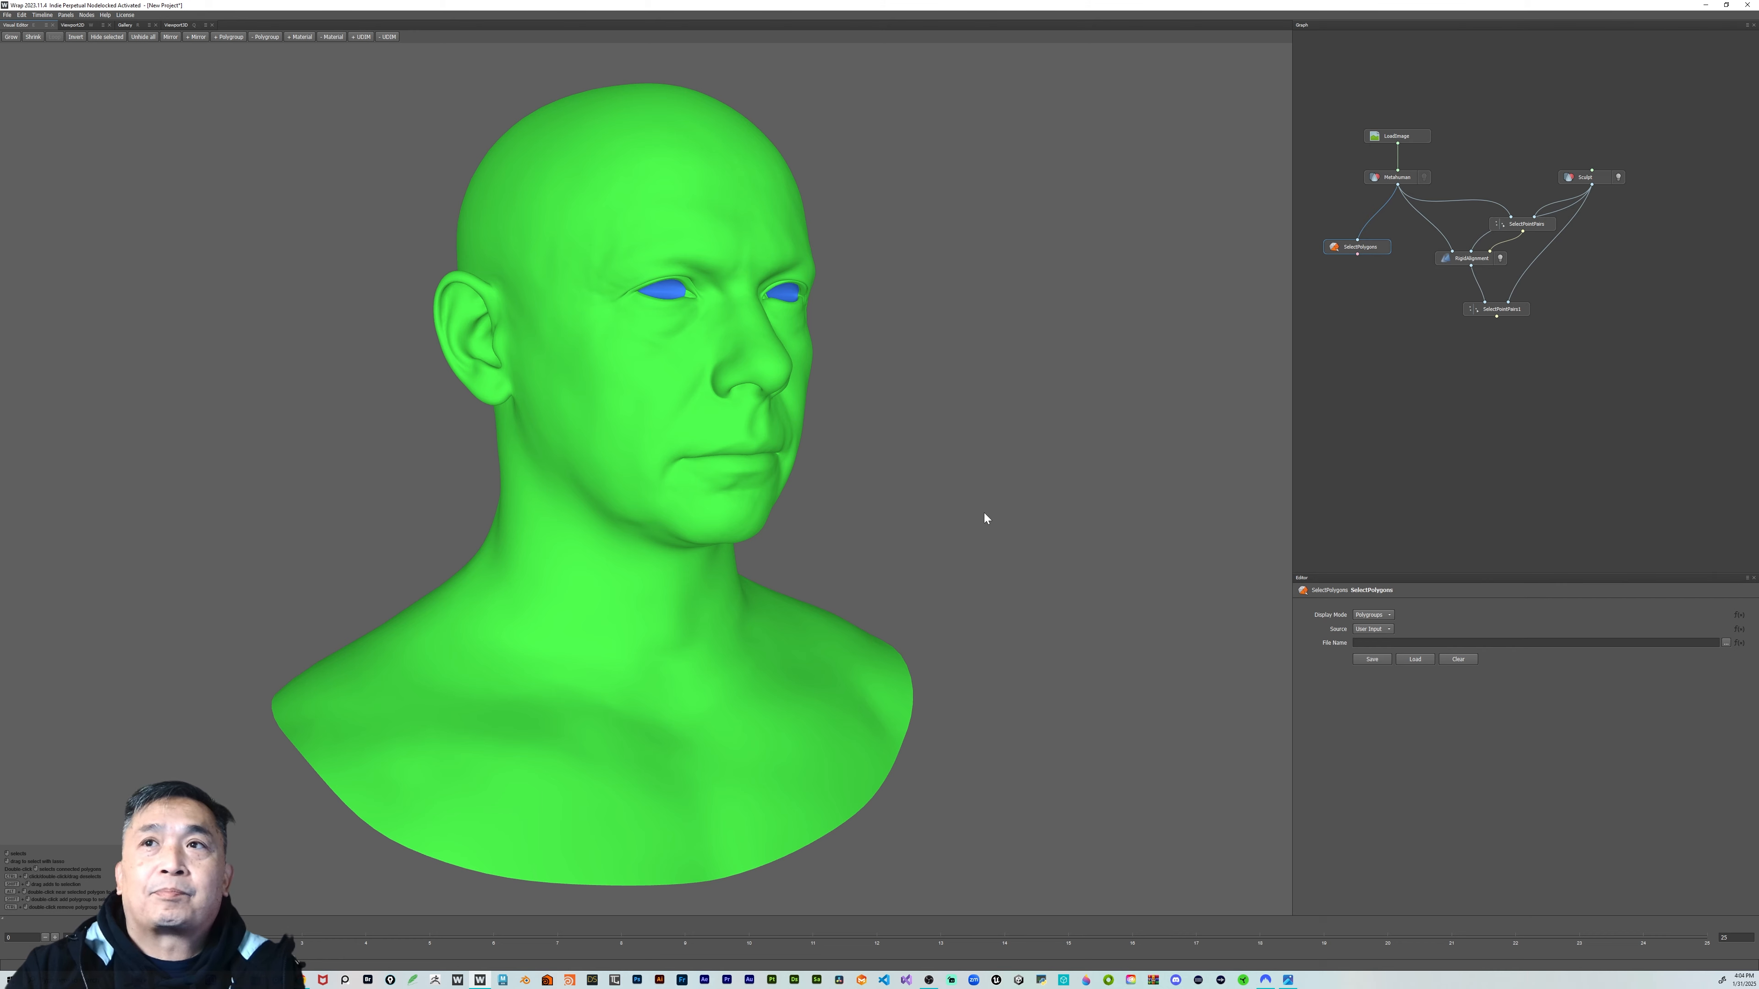
Enable the wireframe display for the MetaHuman geometry and show it in the SelectPolygons view
click(1395, 178)
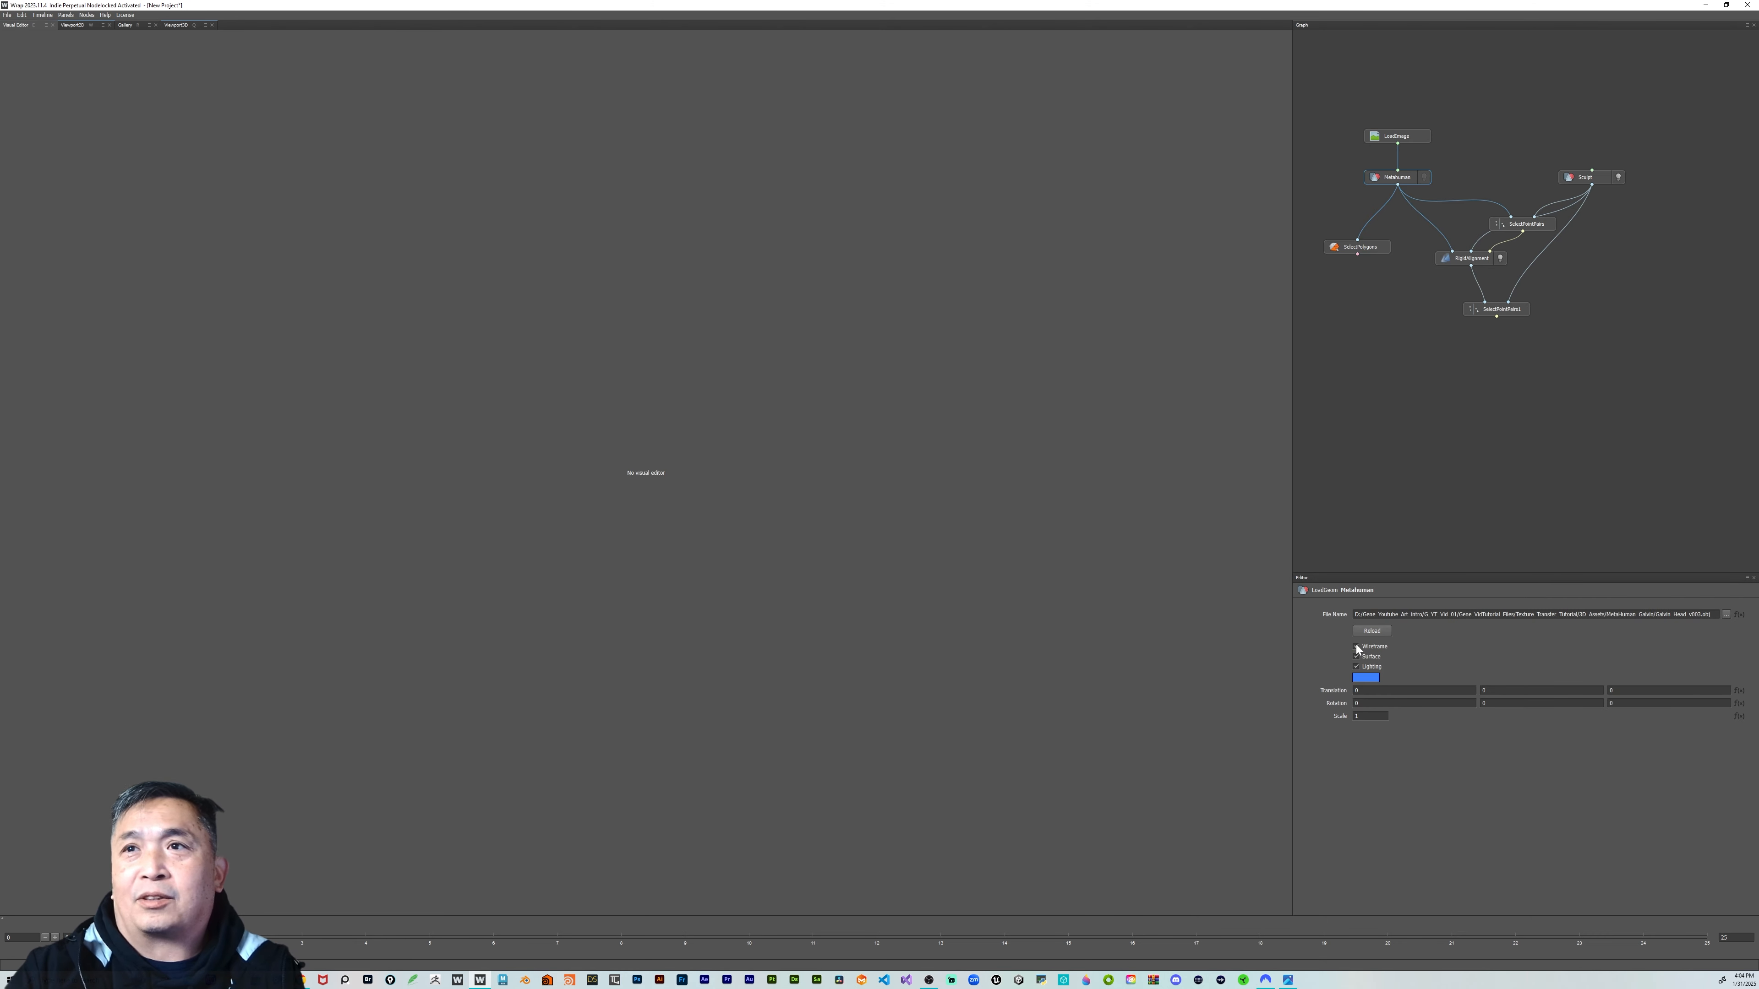
click(1350, 249)
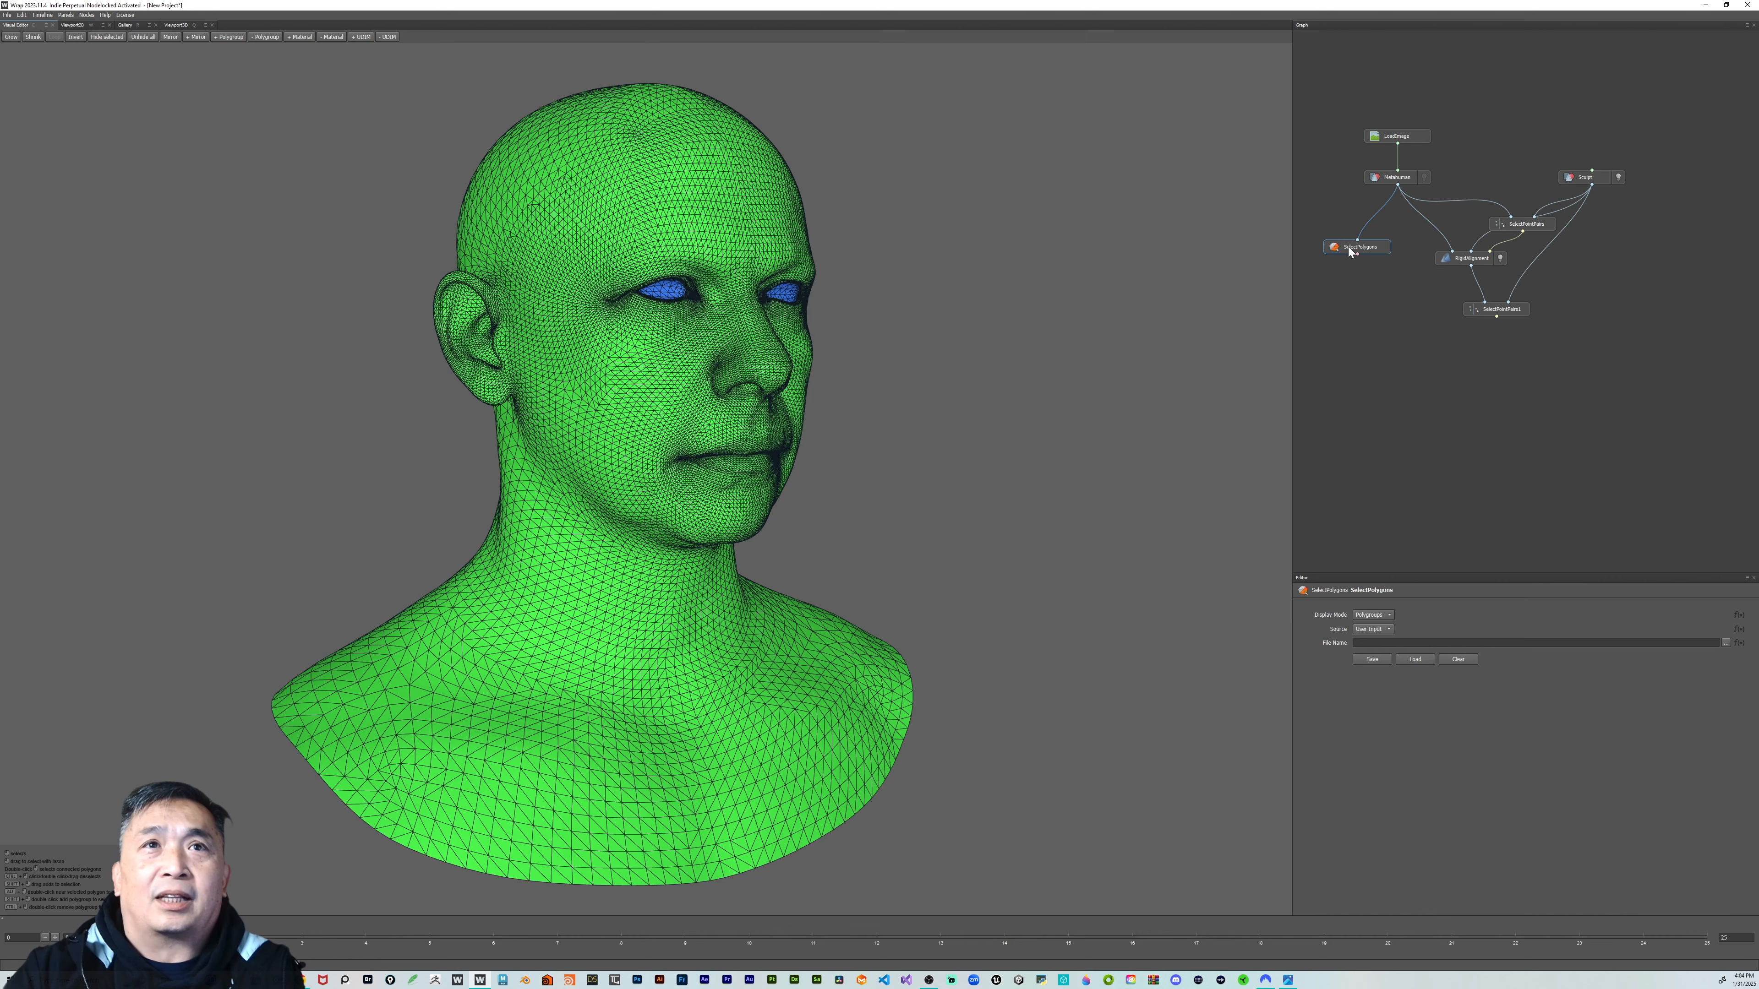
scroll(1078, 343, up, 2)
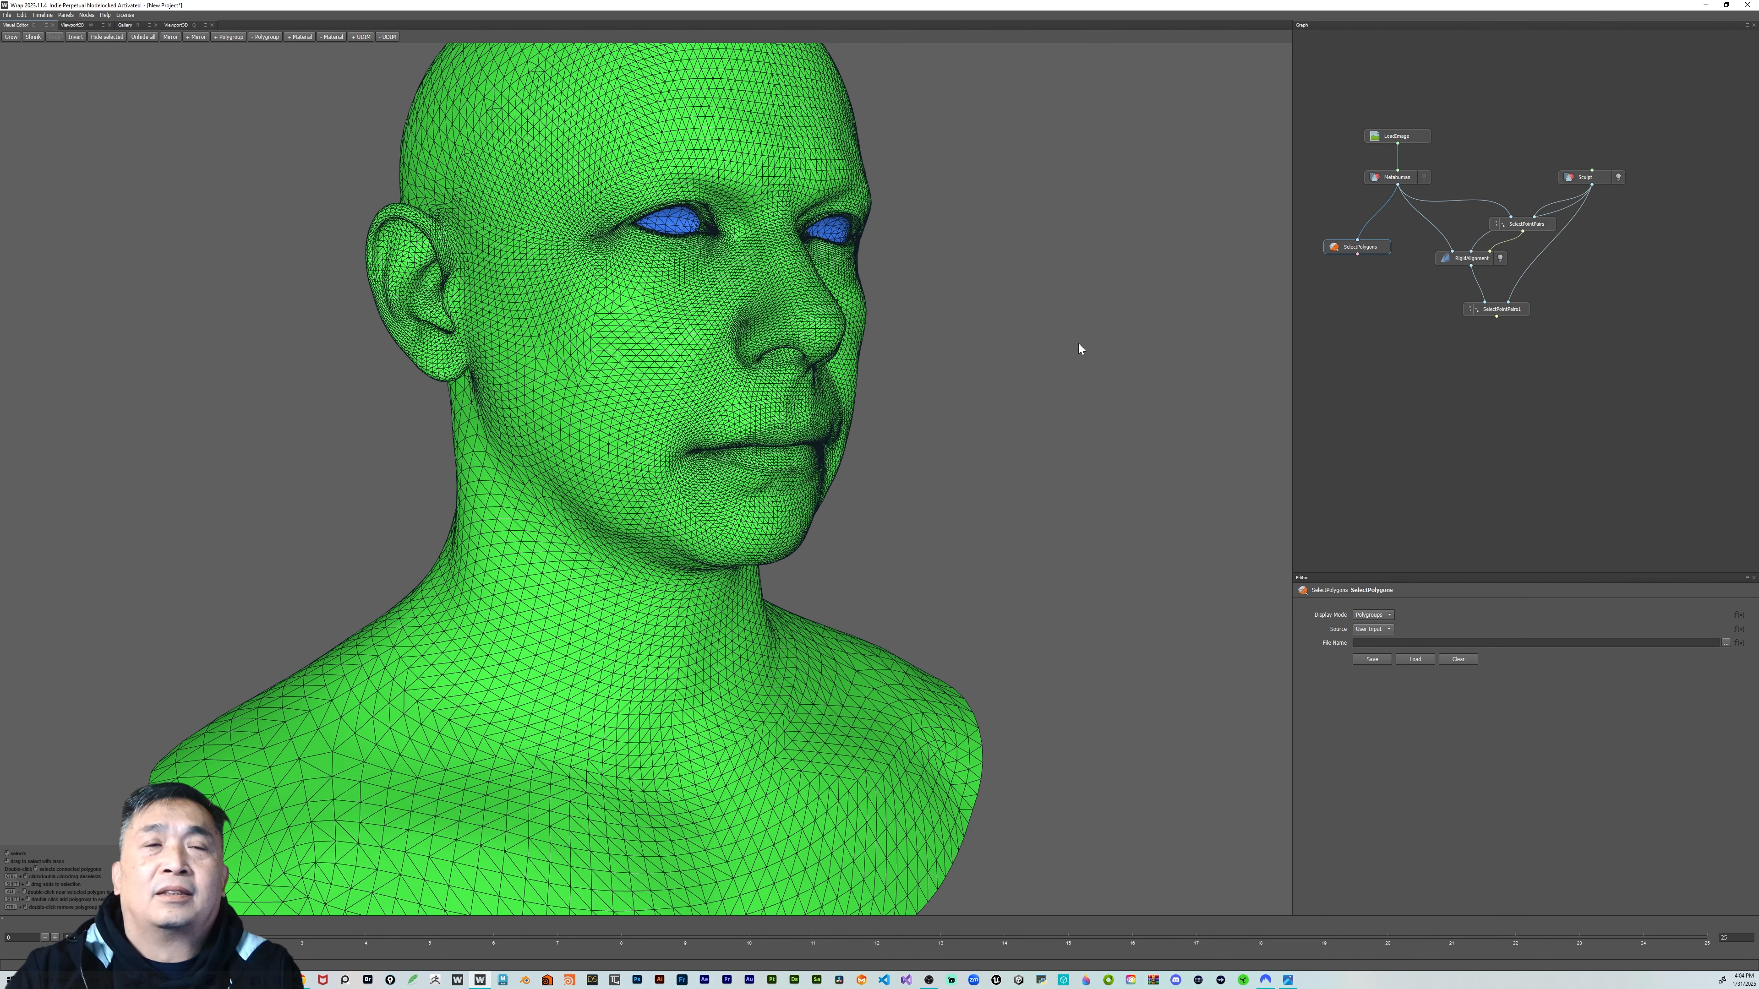
Select a few individual cheek polygons, extend the selection to the whole connected head surface, and clear it
click(614, 359)
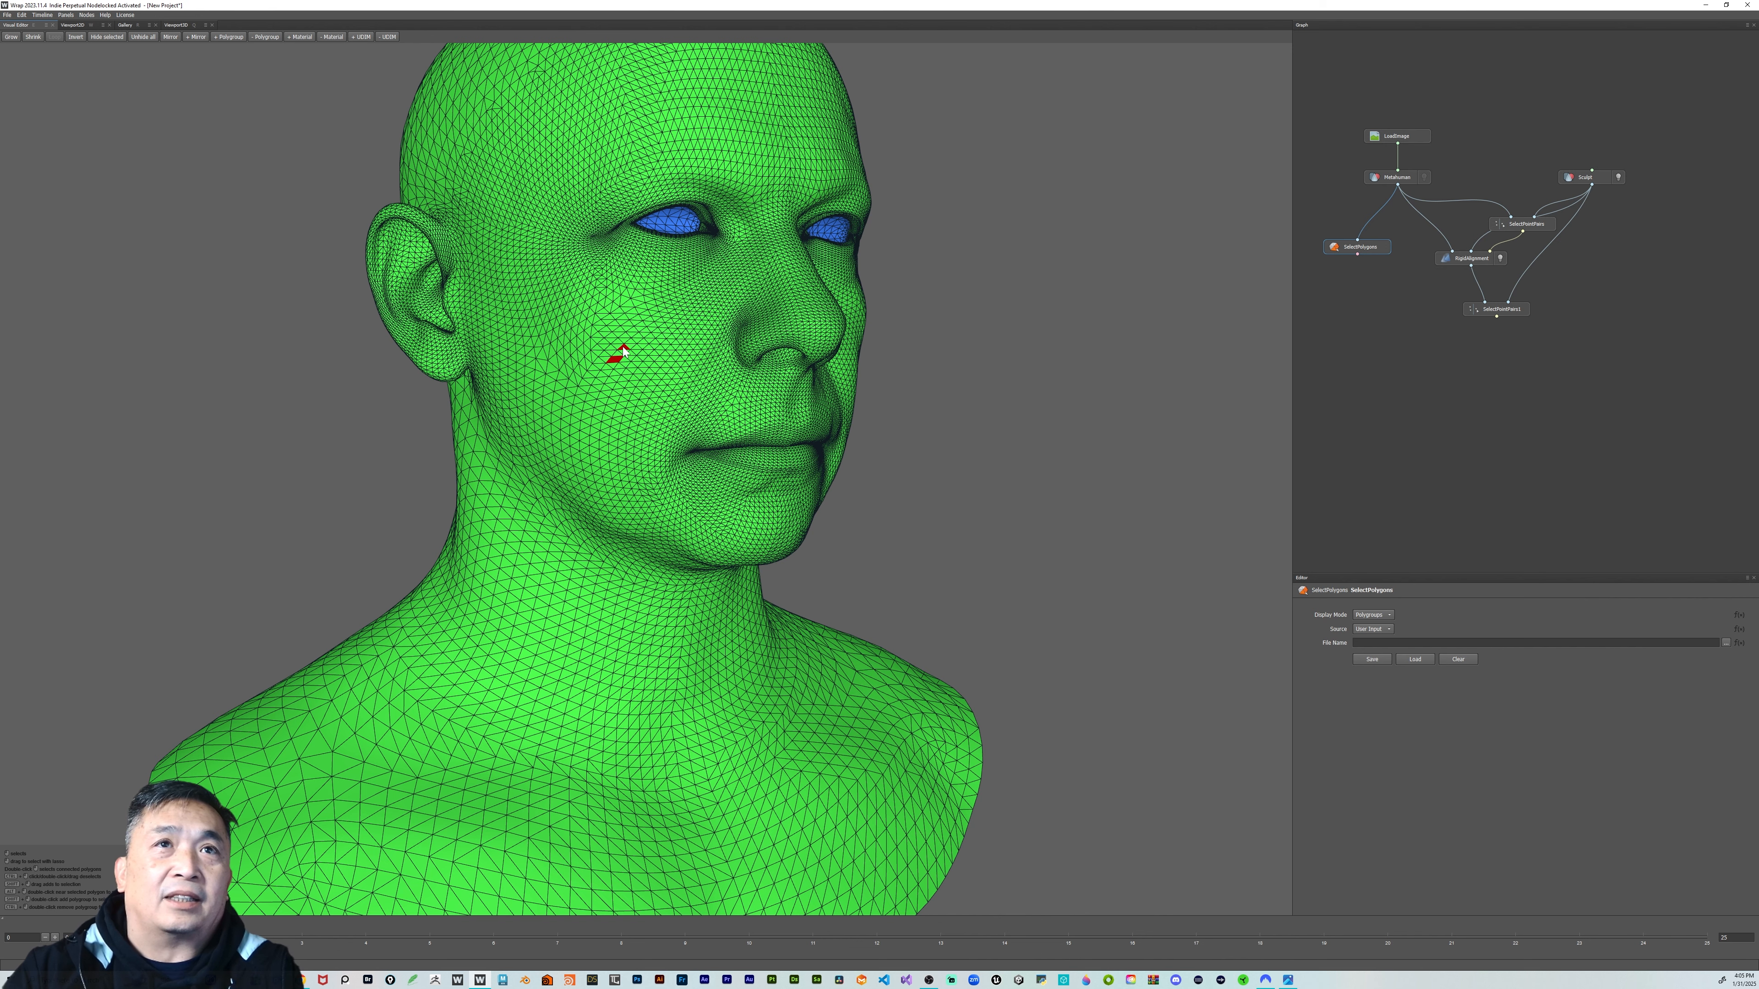
ctrl+click(623, 348)
click(618, 352)
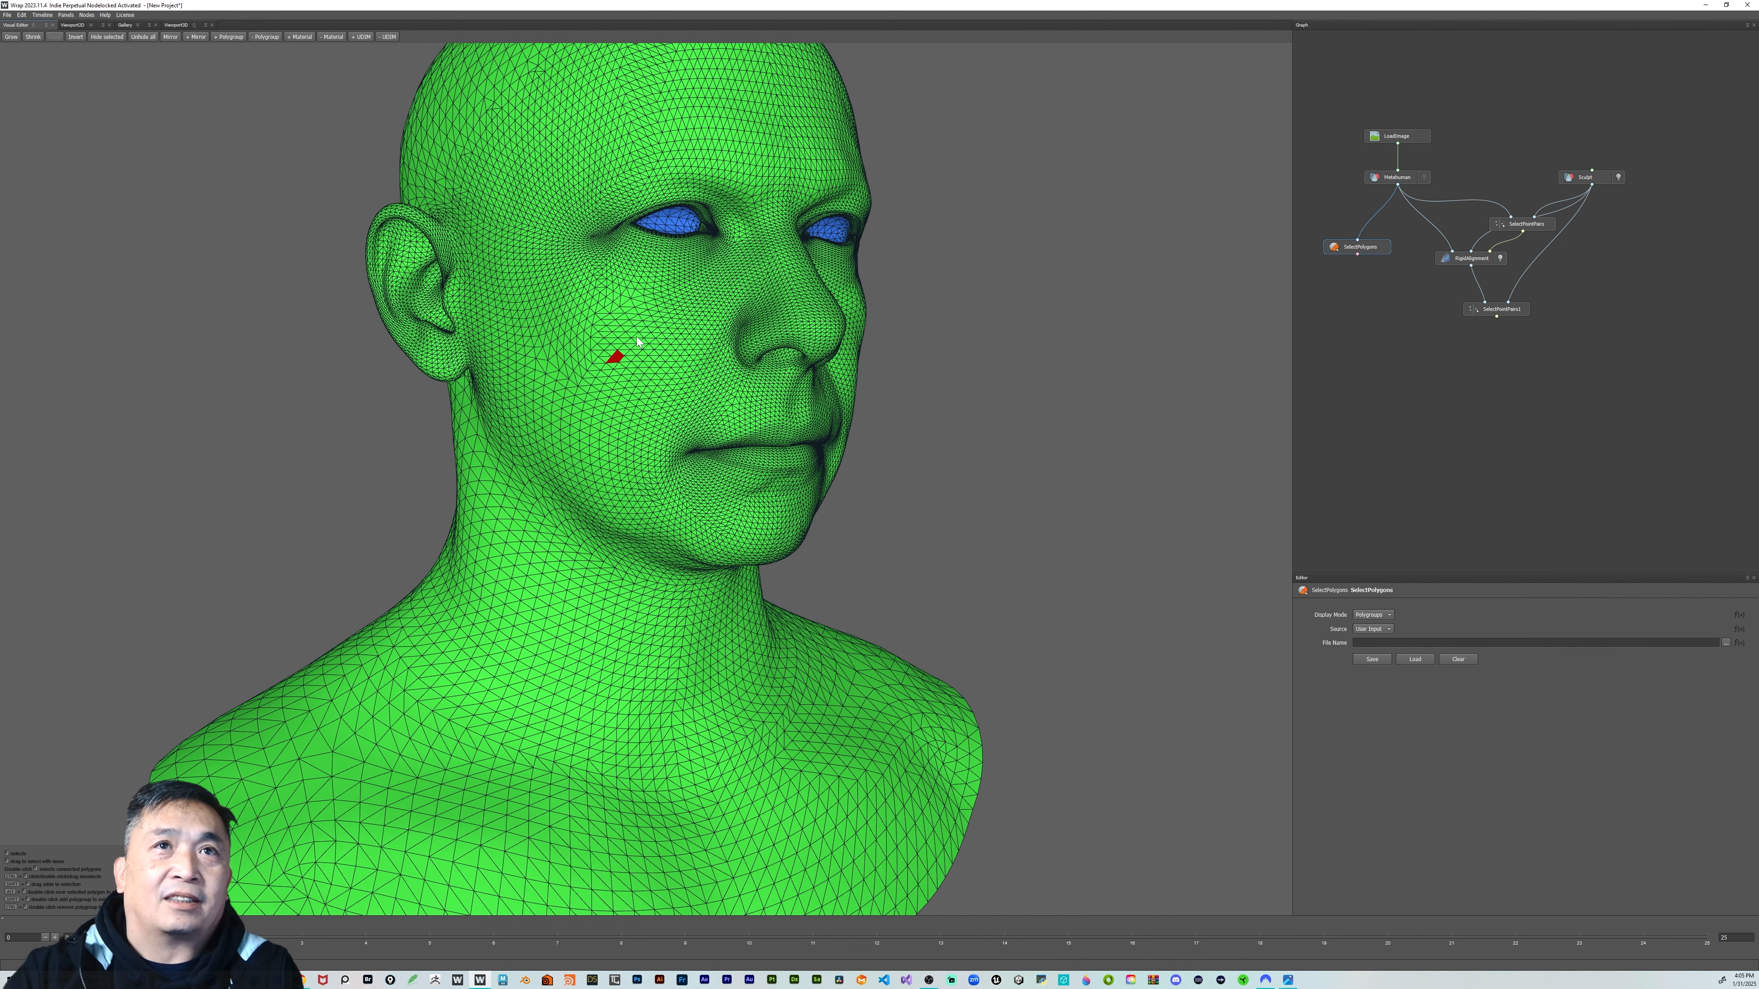
click(630, 341)
click(624, 347)
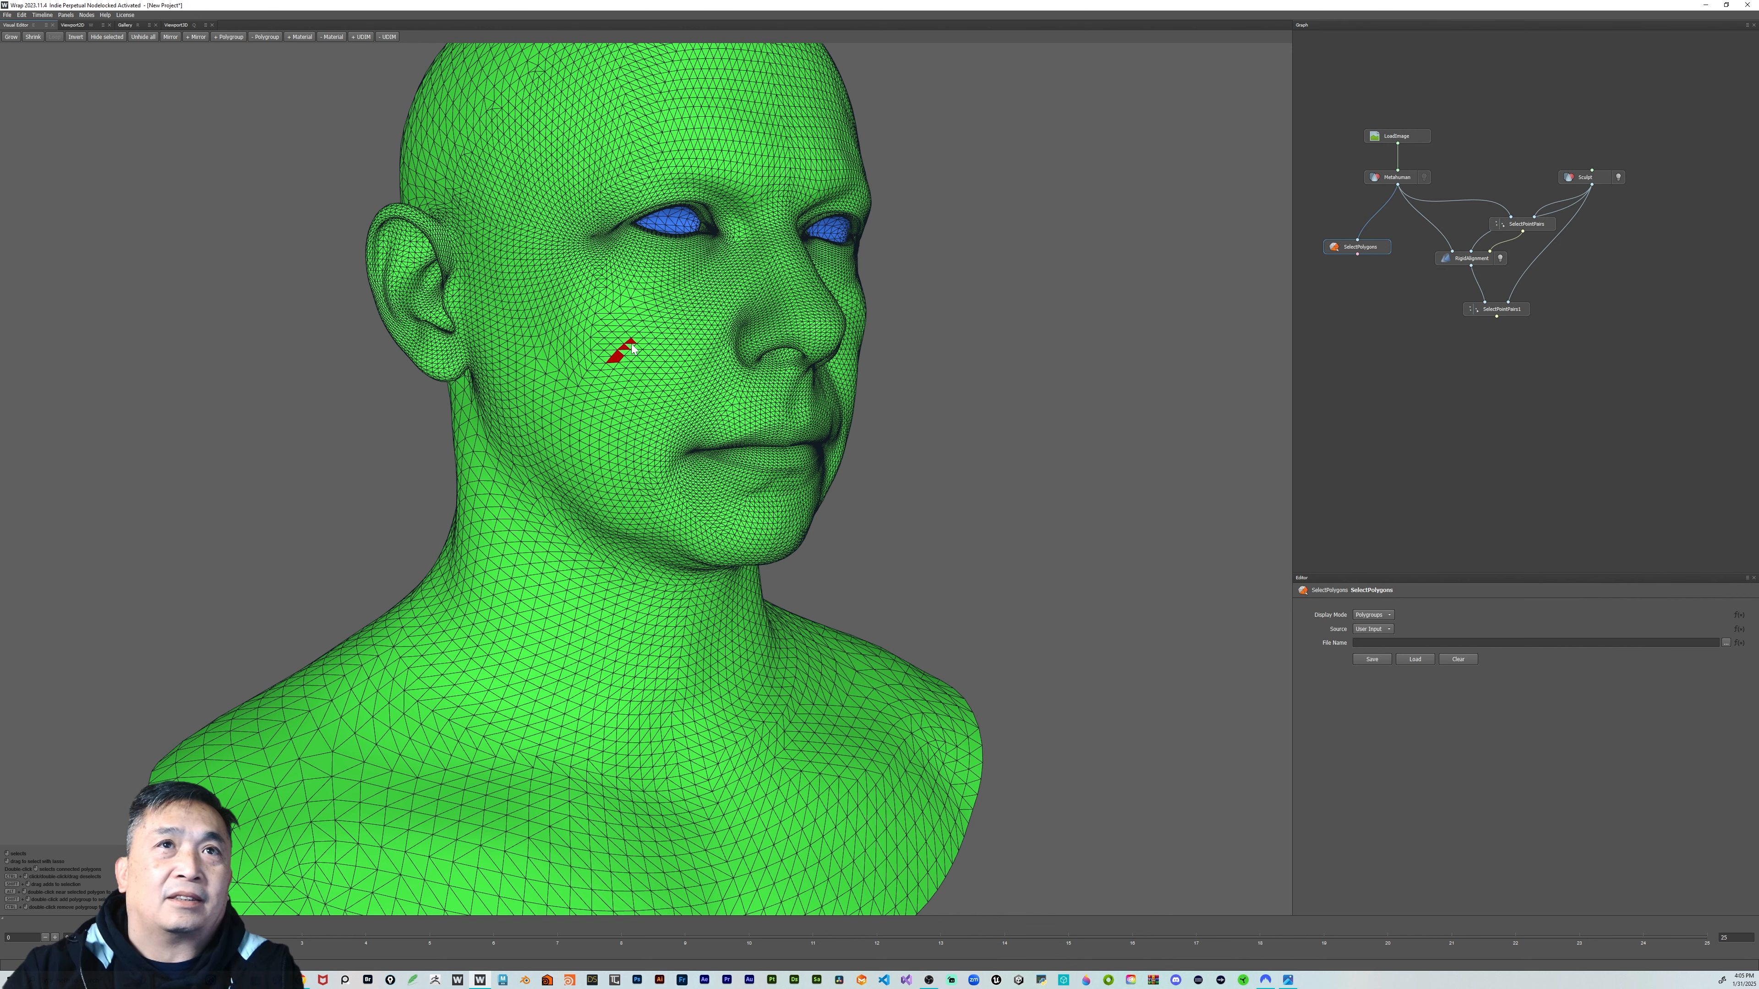
double_click(628, 350)
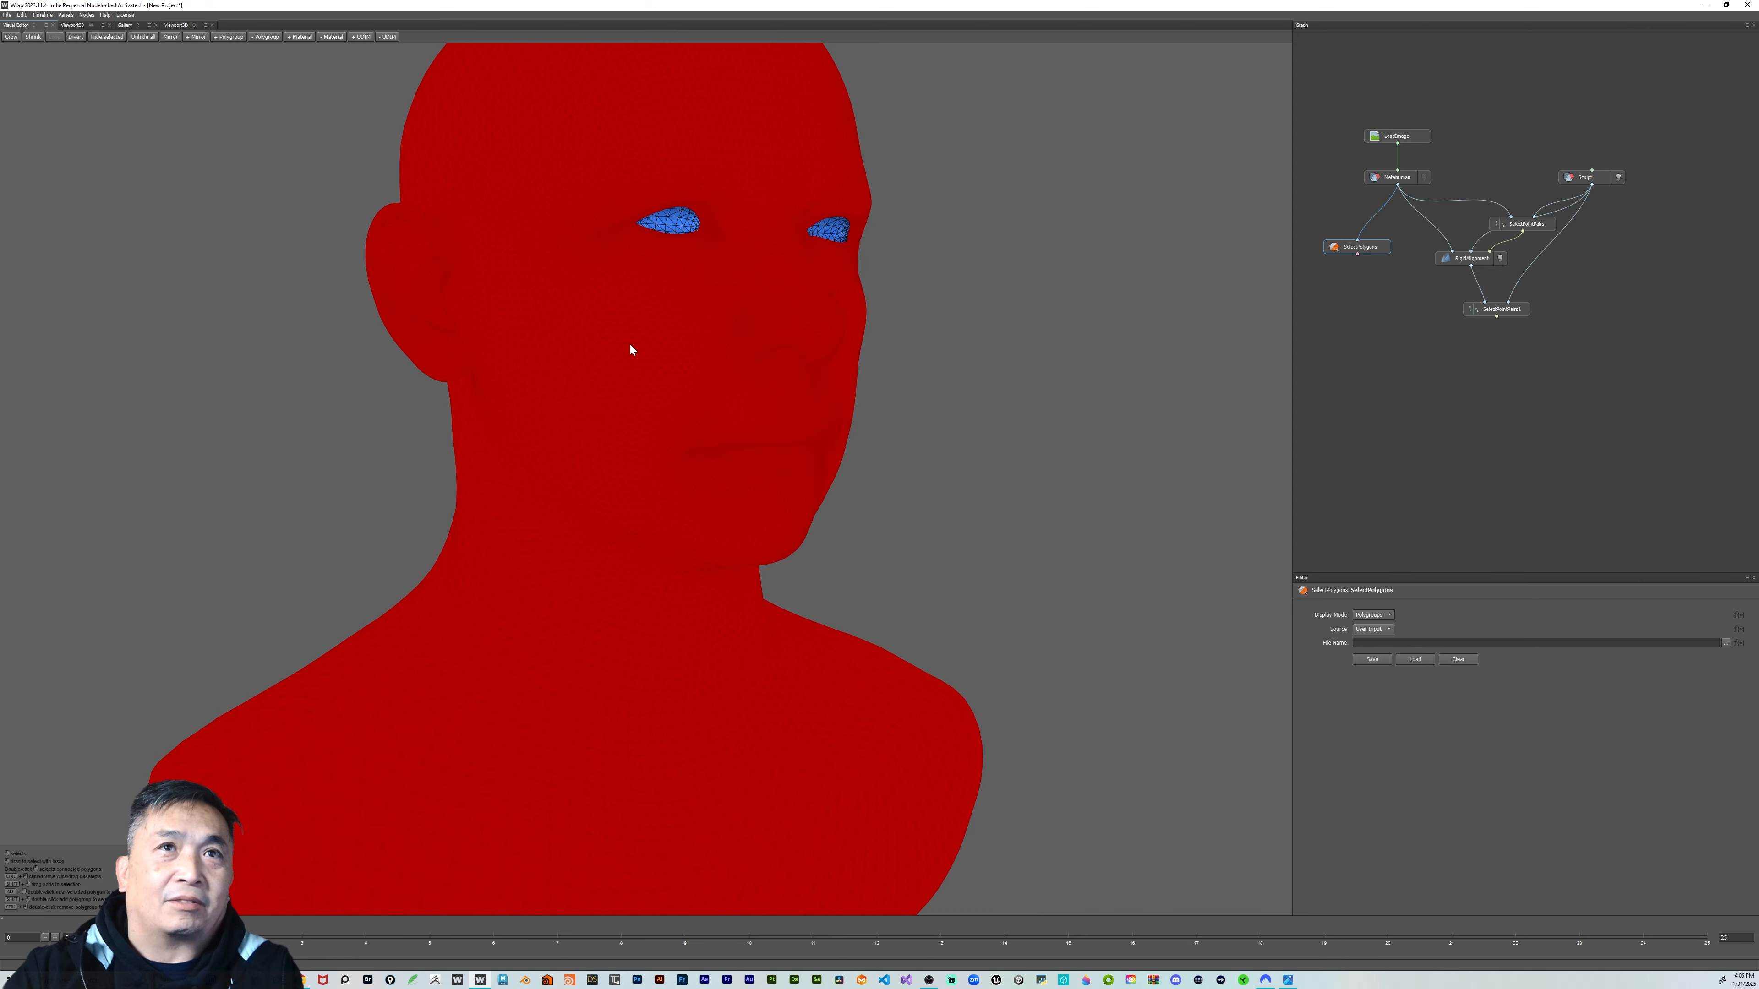
click(1001, 365)
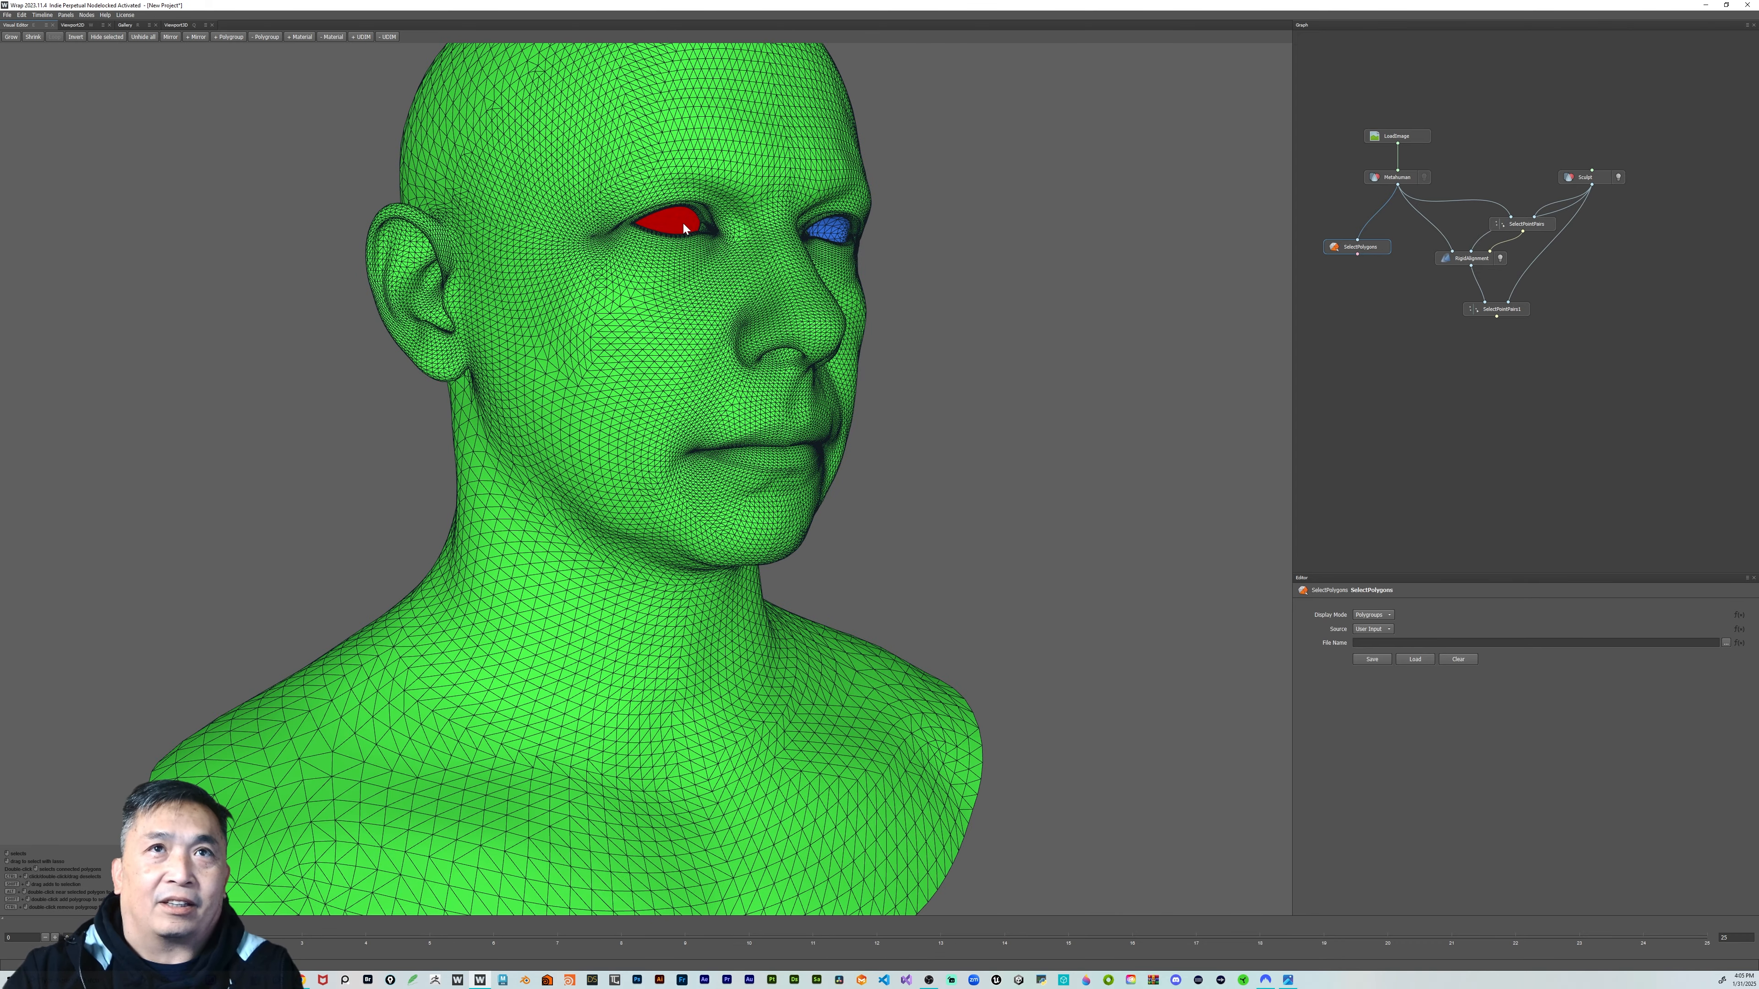
Select both eye surfaces and the mouth cavity of the MetaHuman head, and clear the selection
middle_drag(1019, 319, 851, 316)
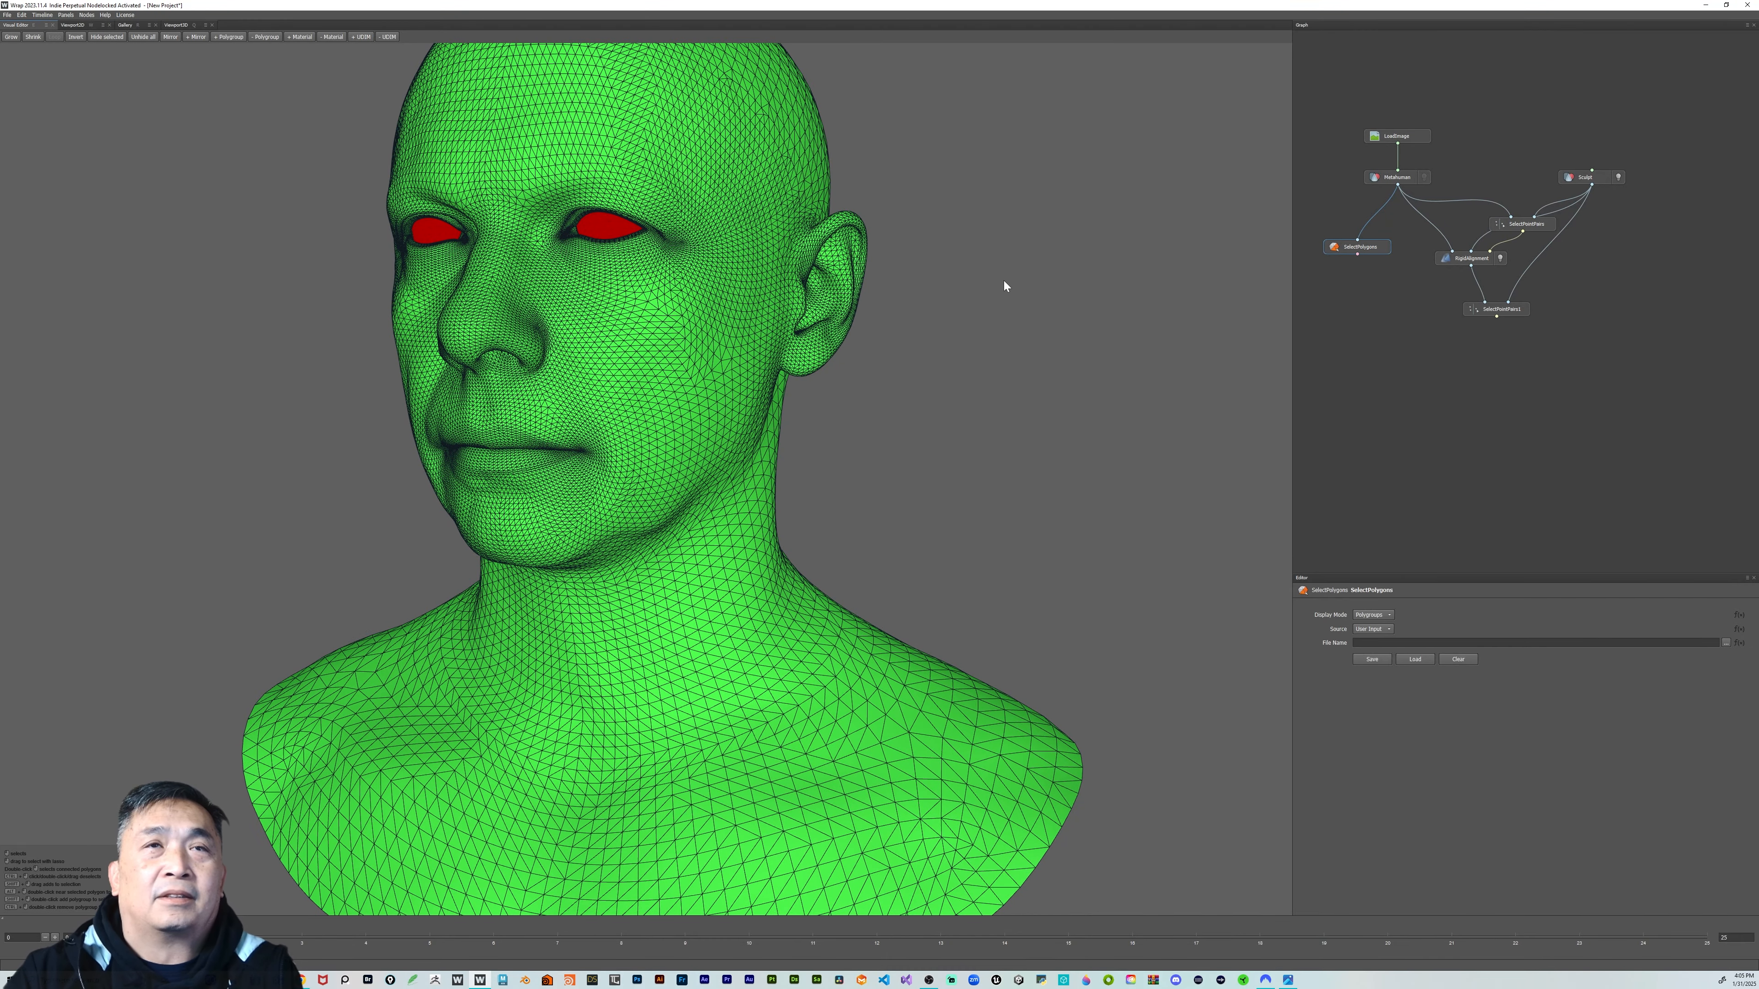
middle_drag(1005, 287, 862, 213)
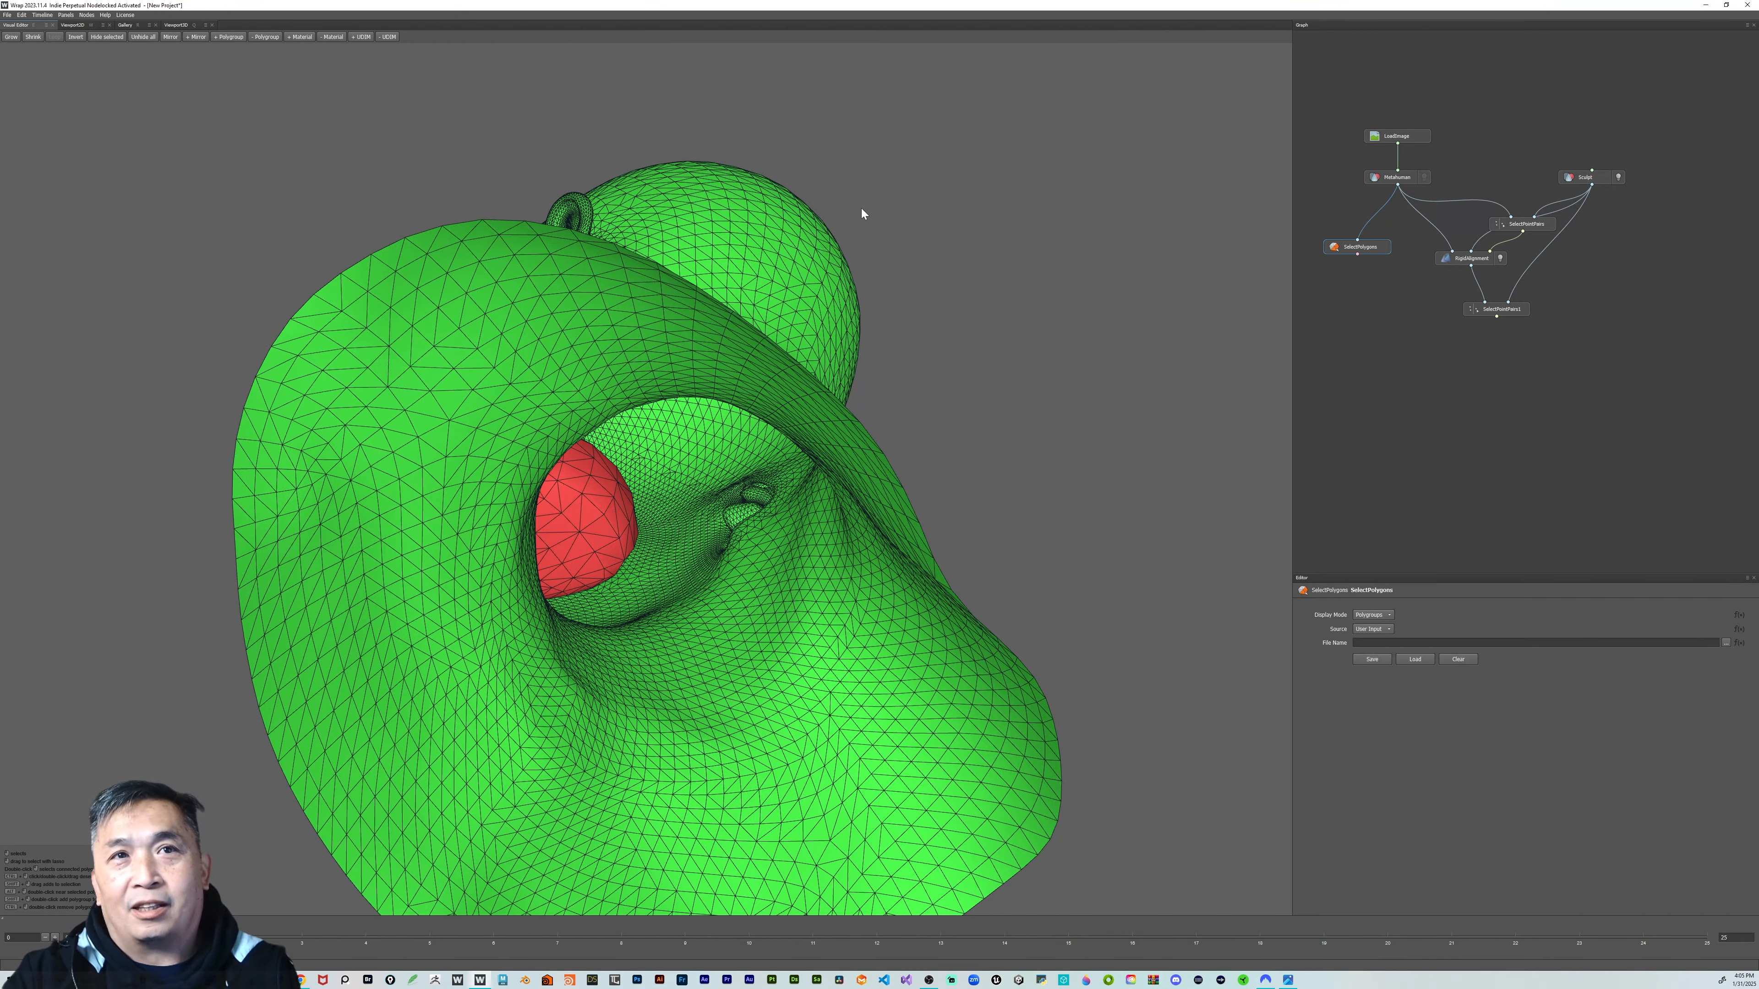
click(587, 515)
middle_drag(1152, 478, 1314, 563)
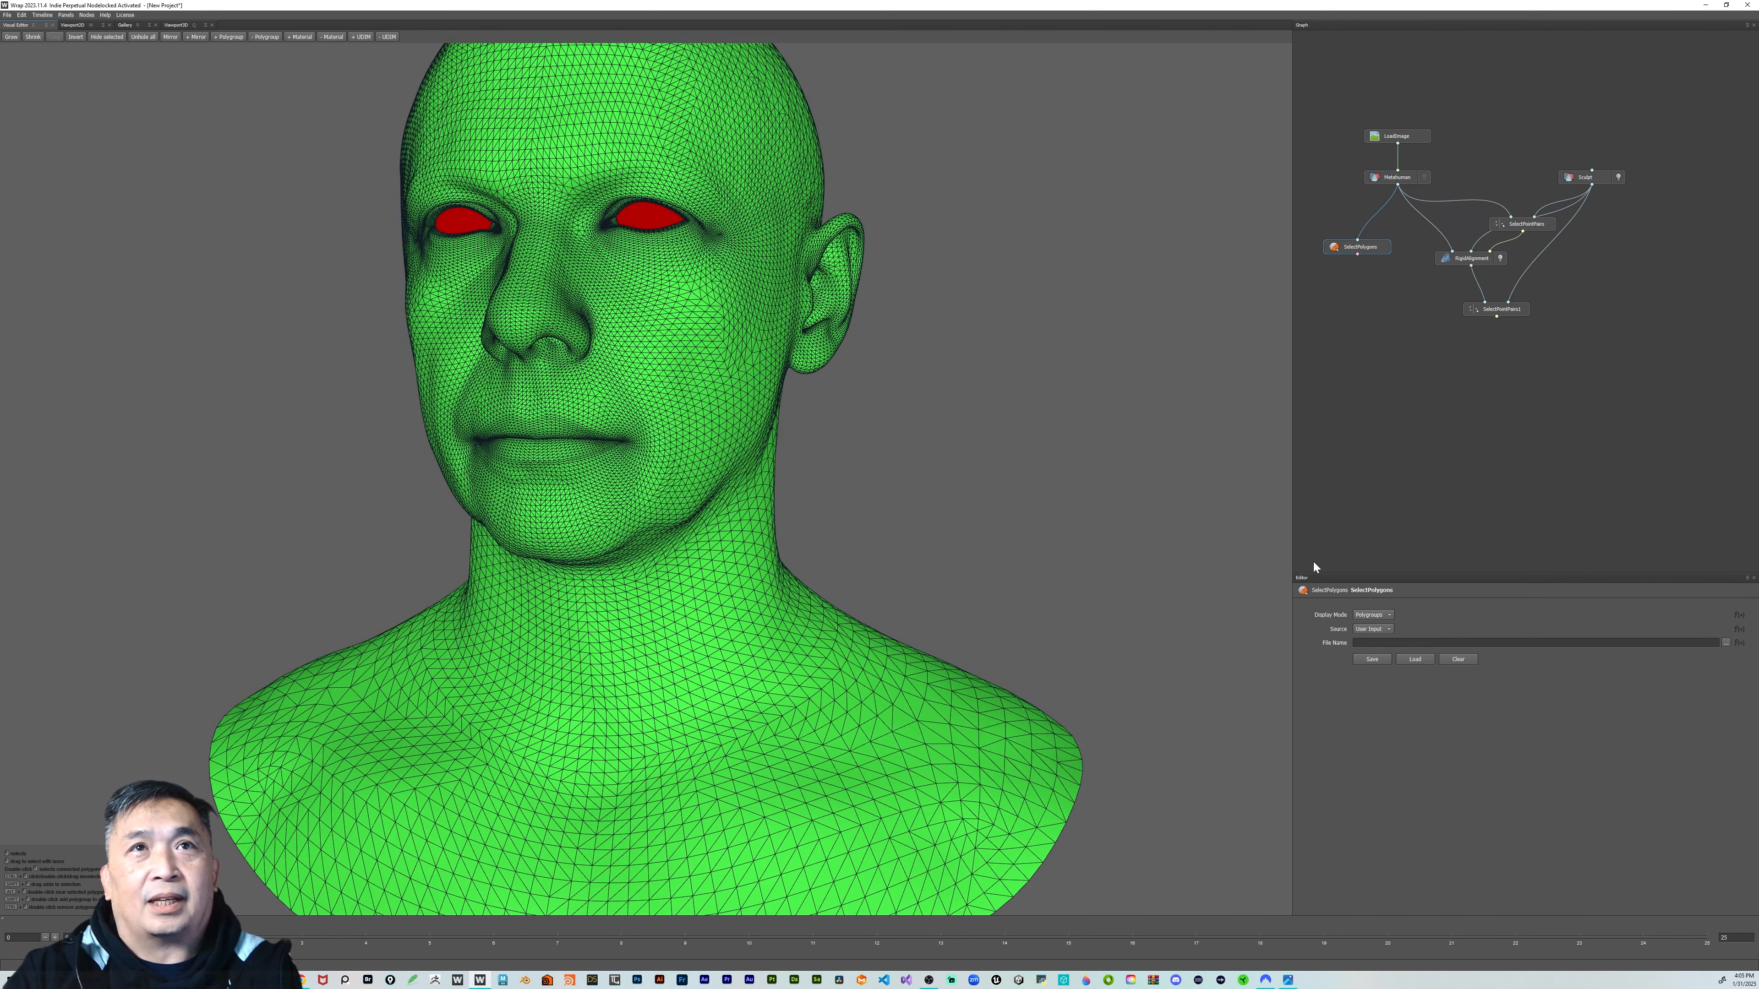
click(1103, 495)
scroll(1108, 496, down, 1)
middle_drag(1093, 497, 927, 389)
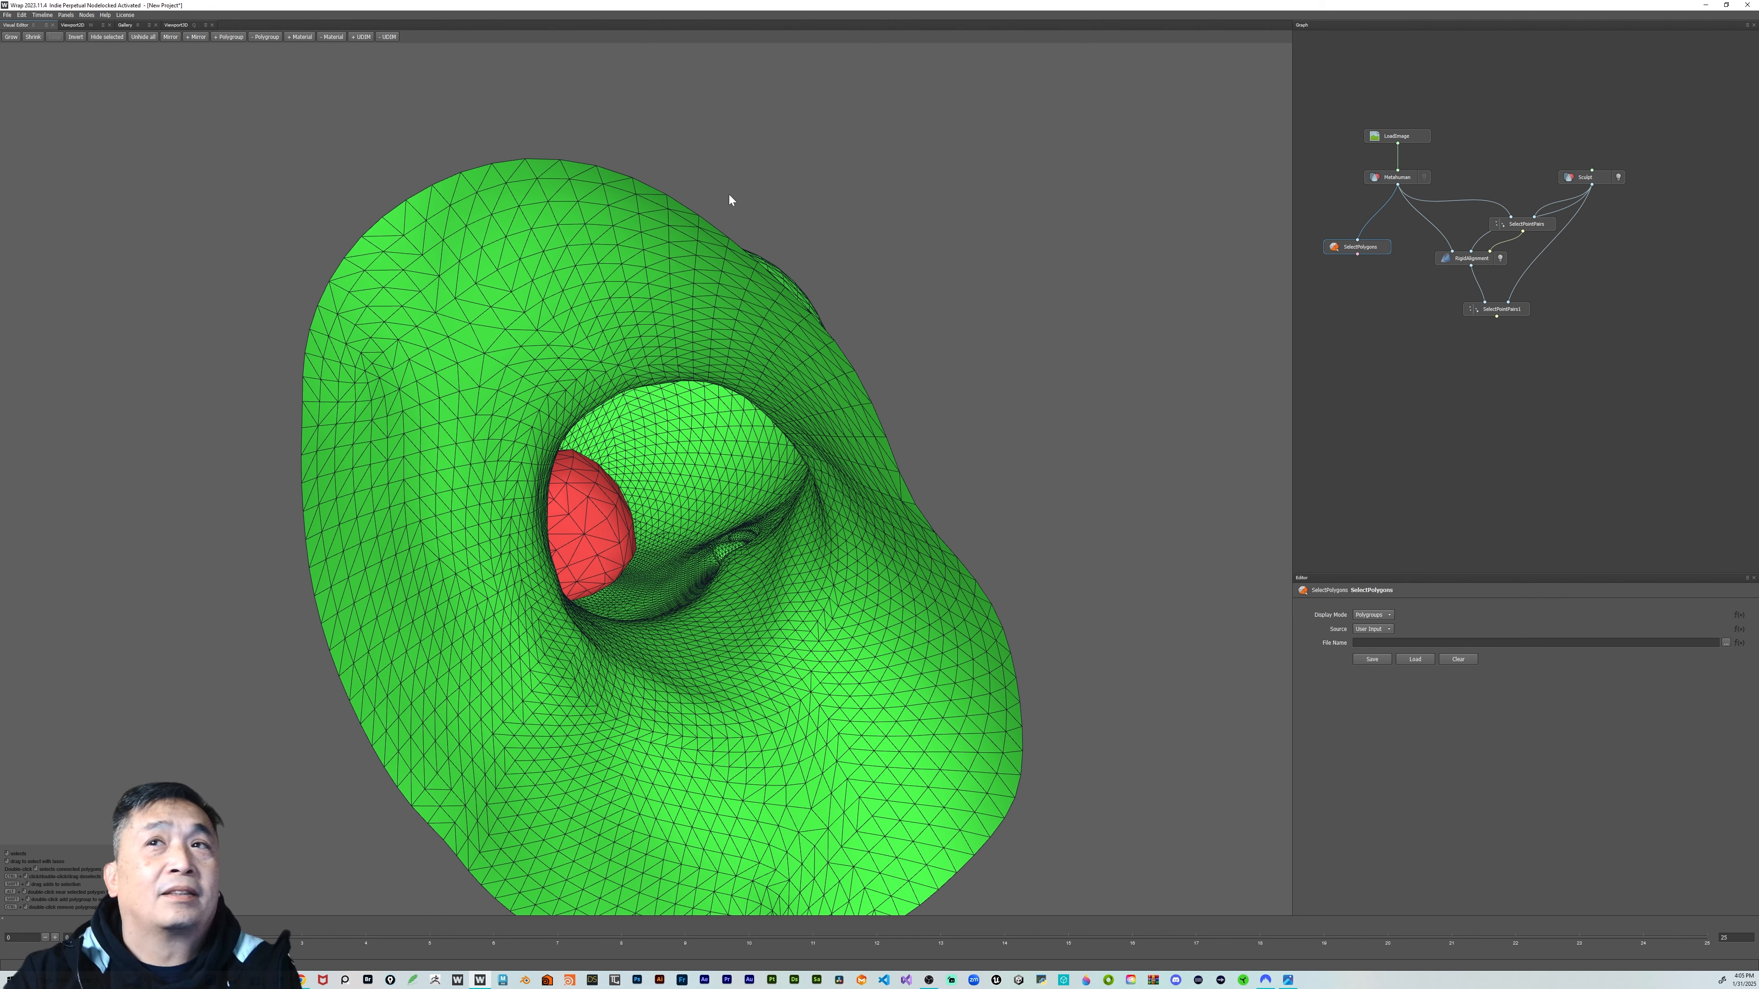
Disable the wireframe display for the MetaHuman geometry and return to the SelectPolygons view
click(1388, 182)
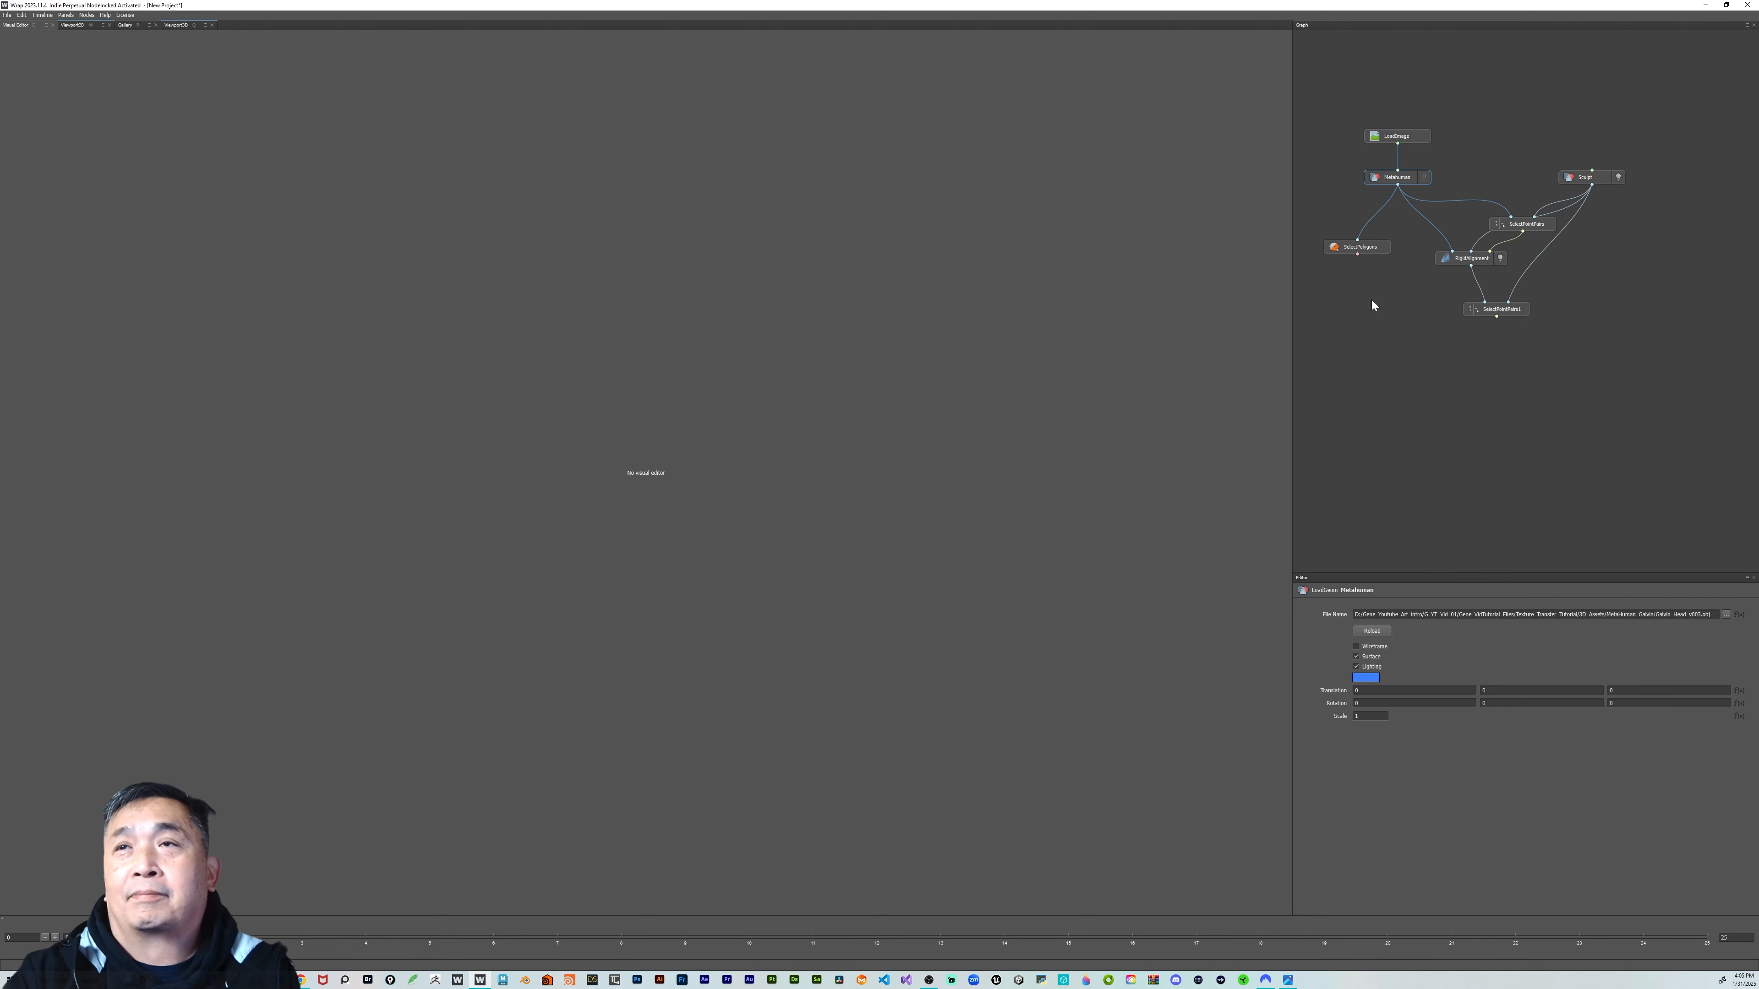
click(1357, 251)
alt+drag(800, 305, 1072, 376)
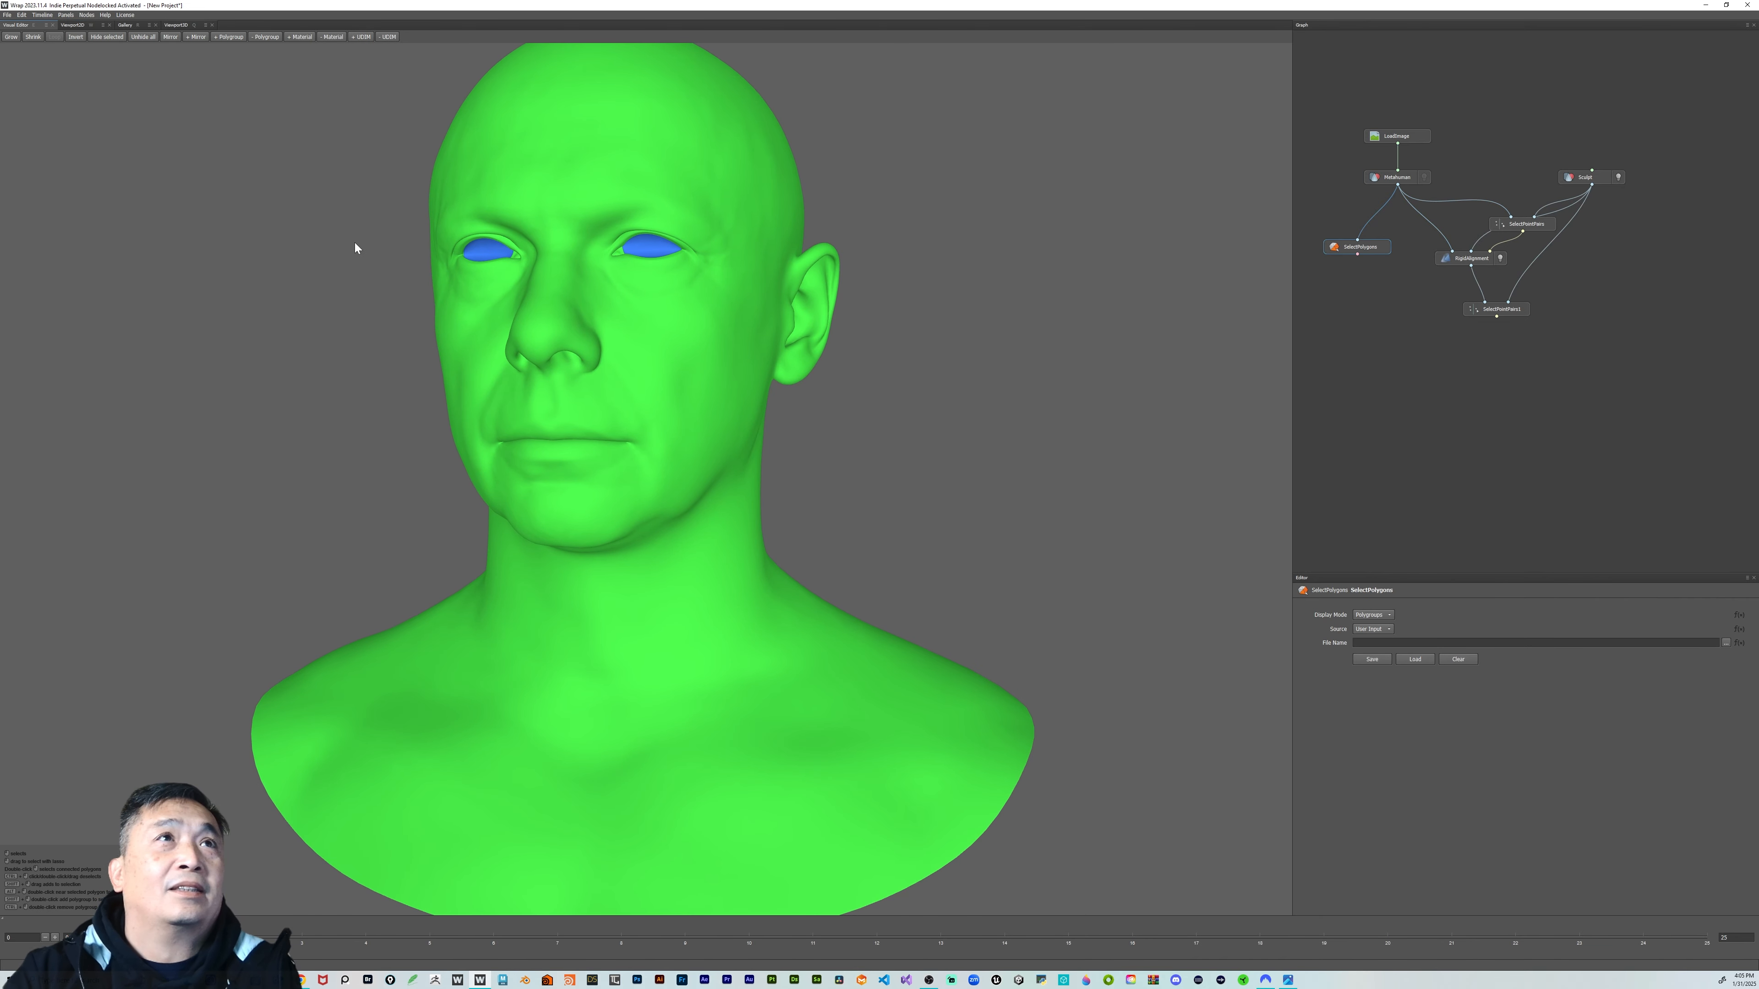
Try selecting by polygroup, adding the mouth cavity group and the head skin group in turn
click(223, 38)
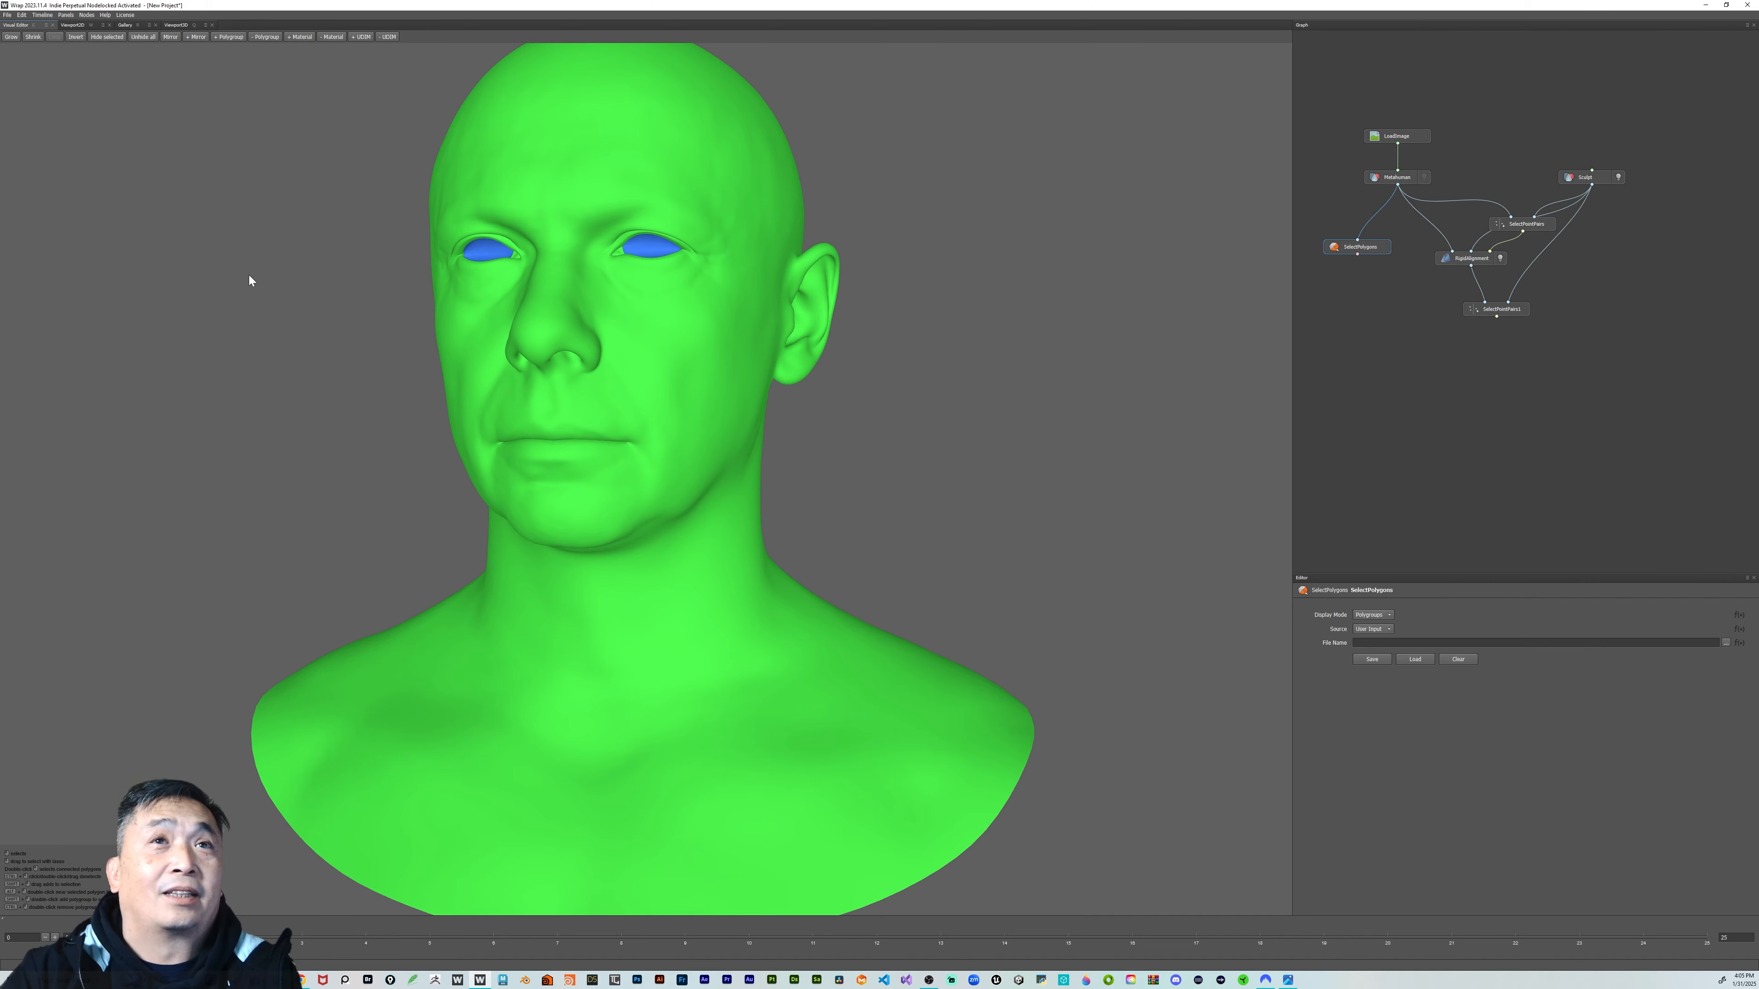
alt+drag(249, 275, 23, 186)
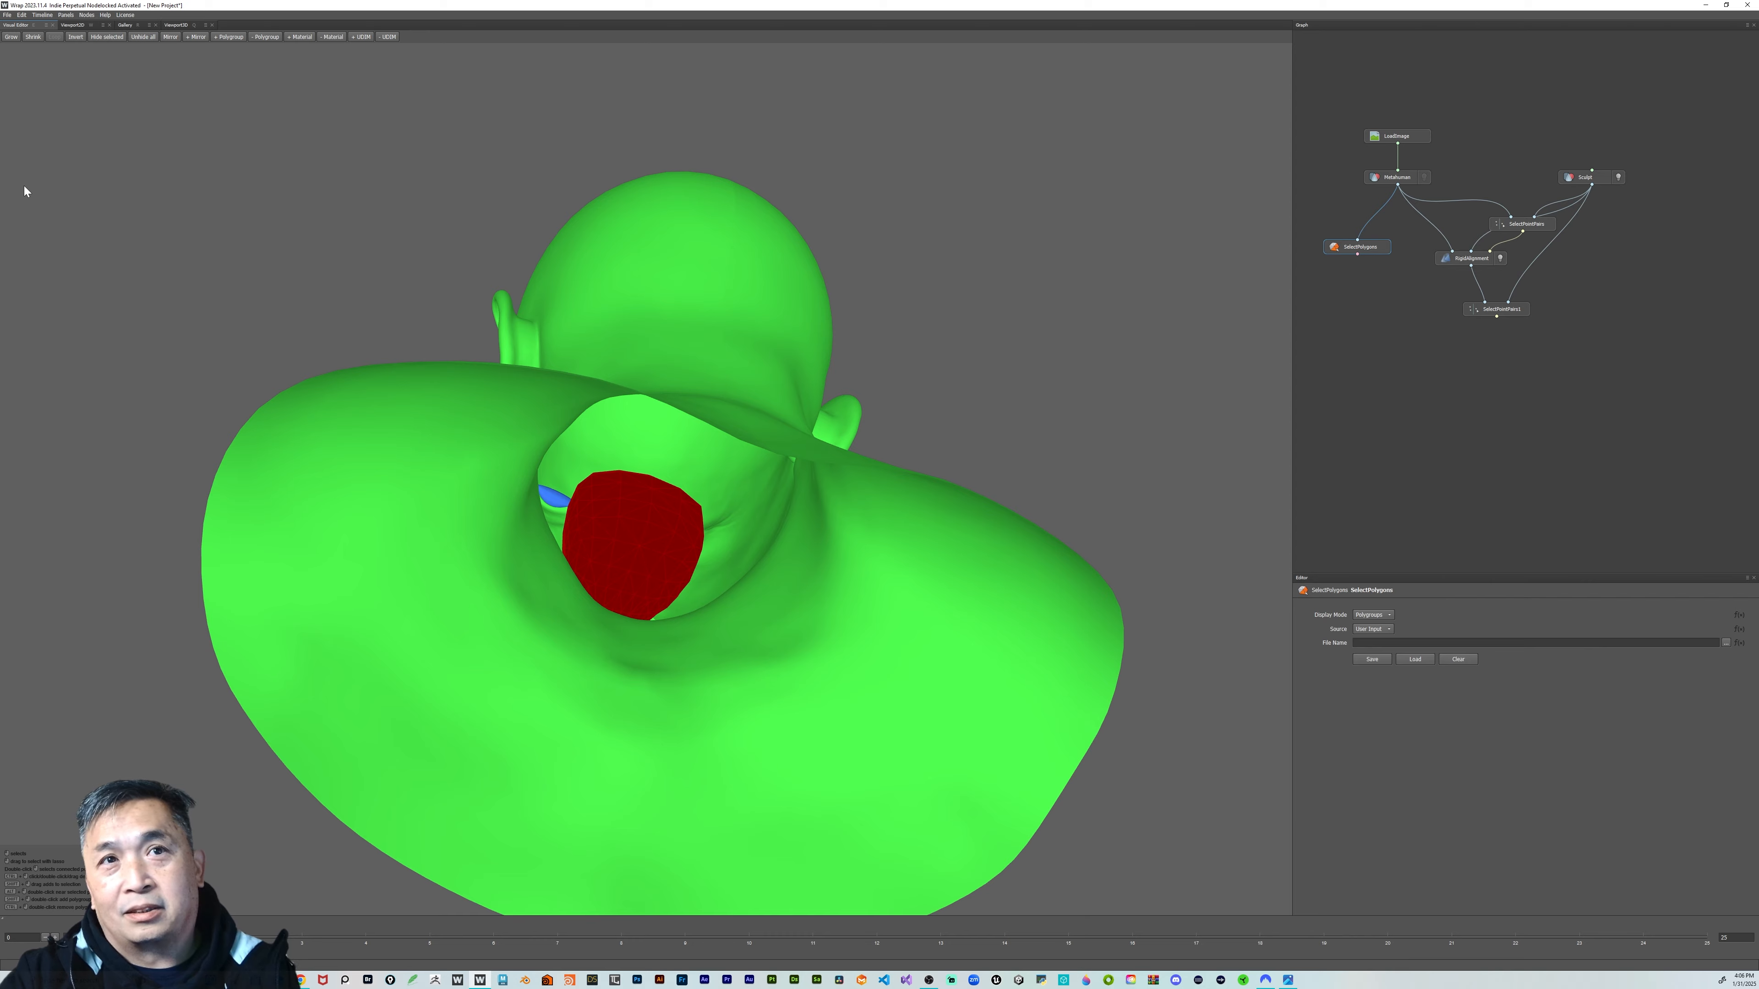
alt+drag(24, 187, 257, 274)
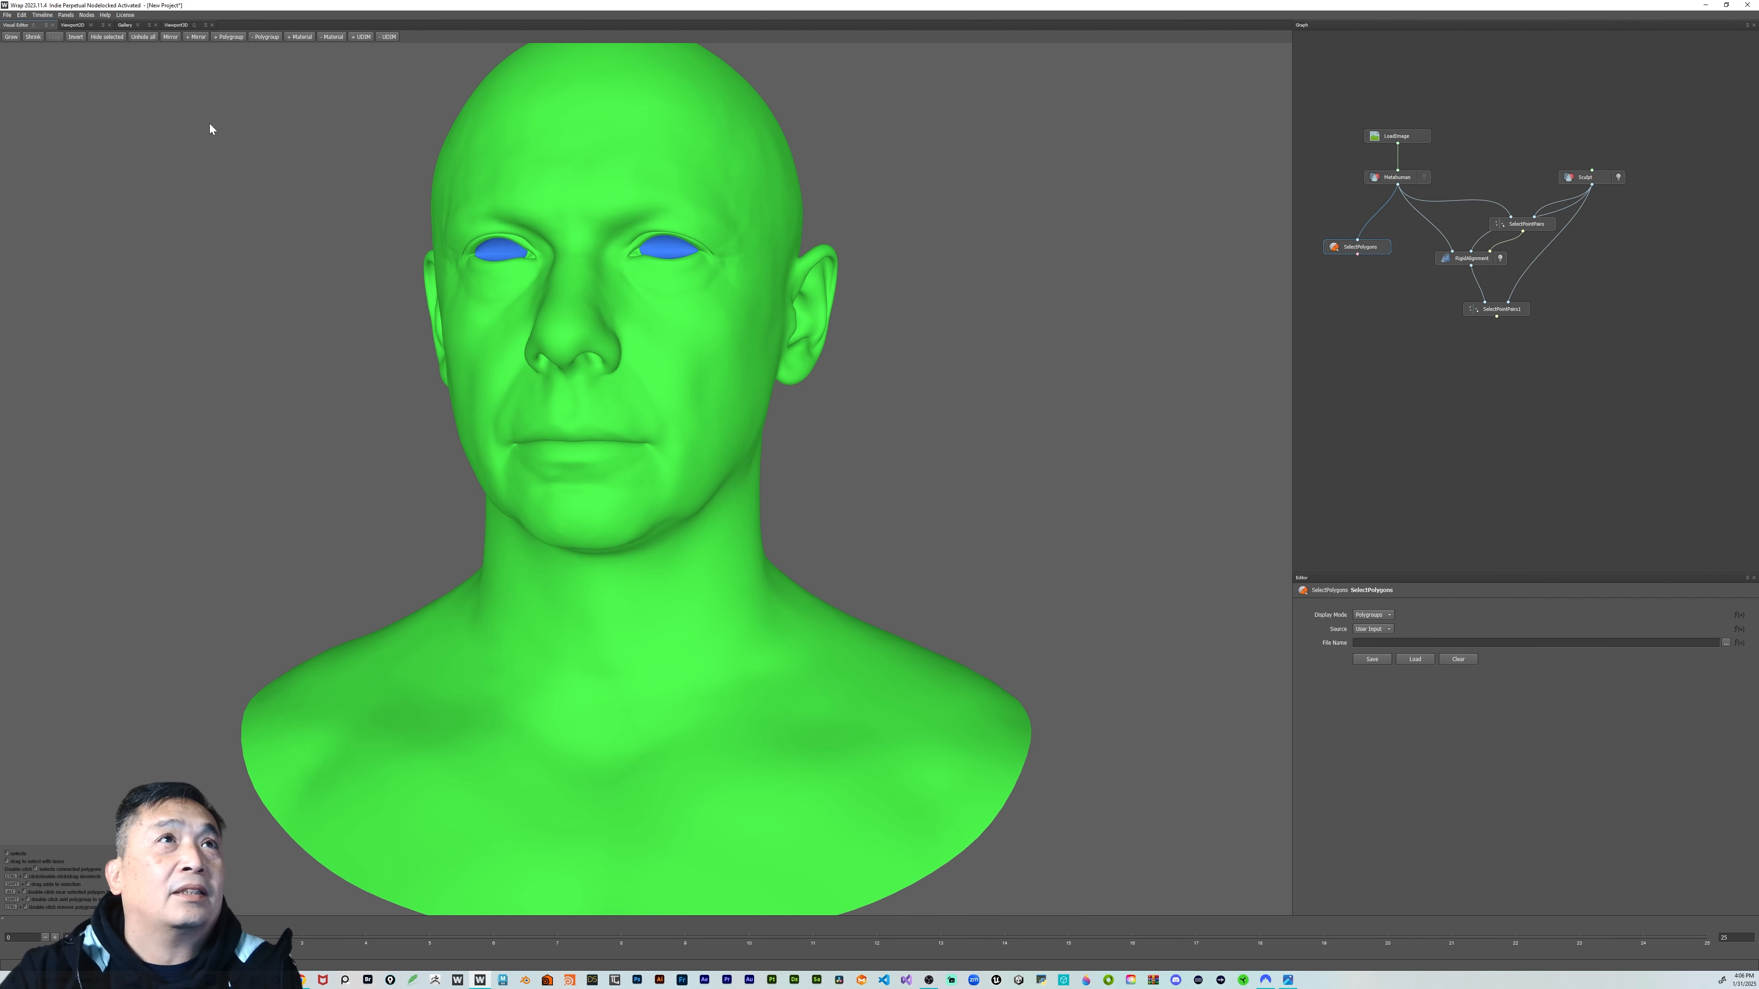
click(222, 38)
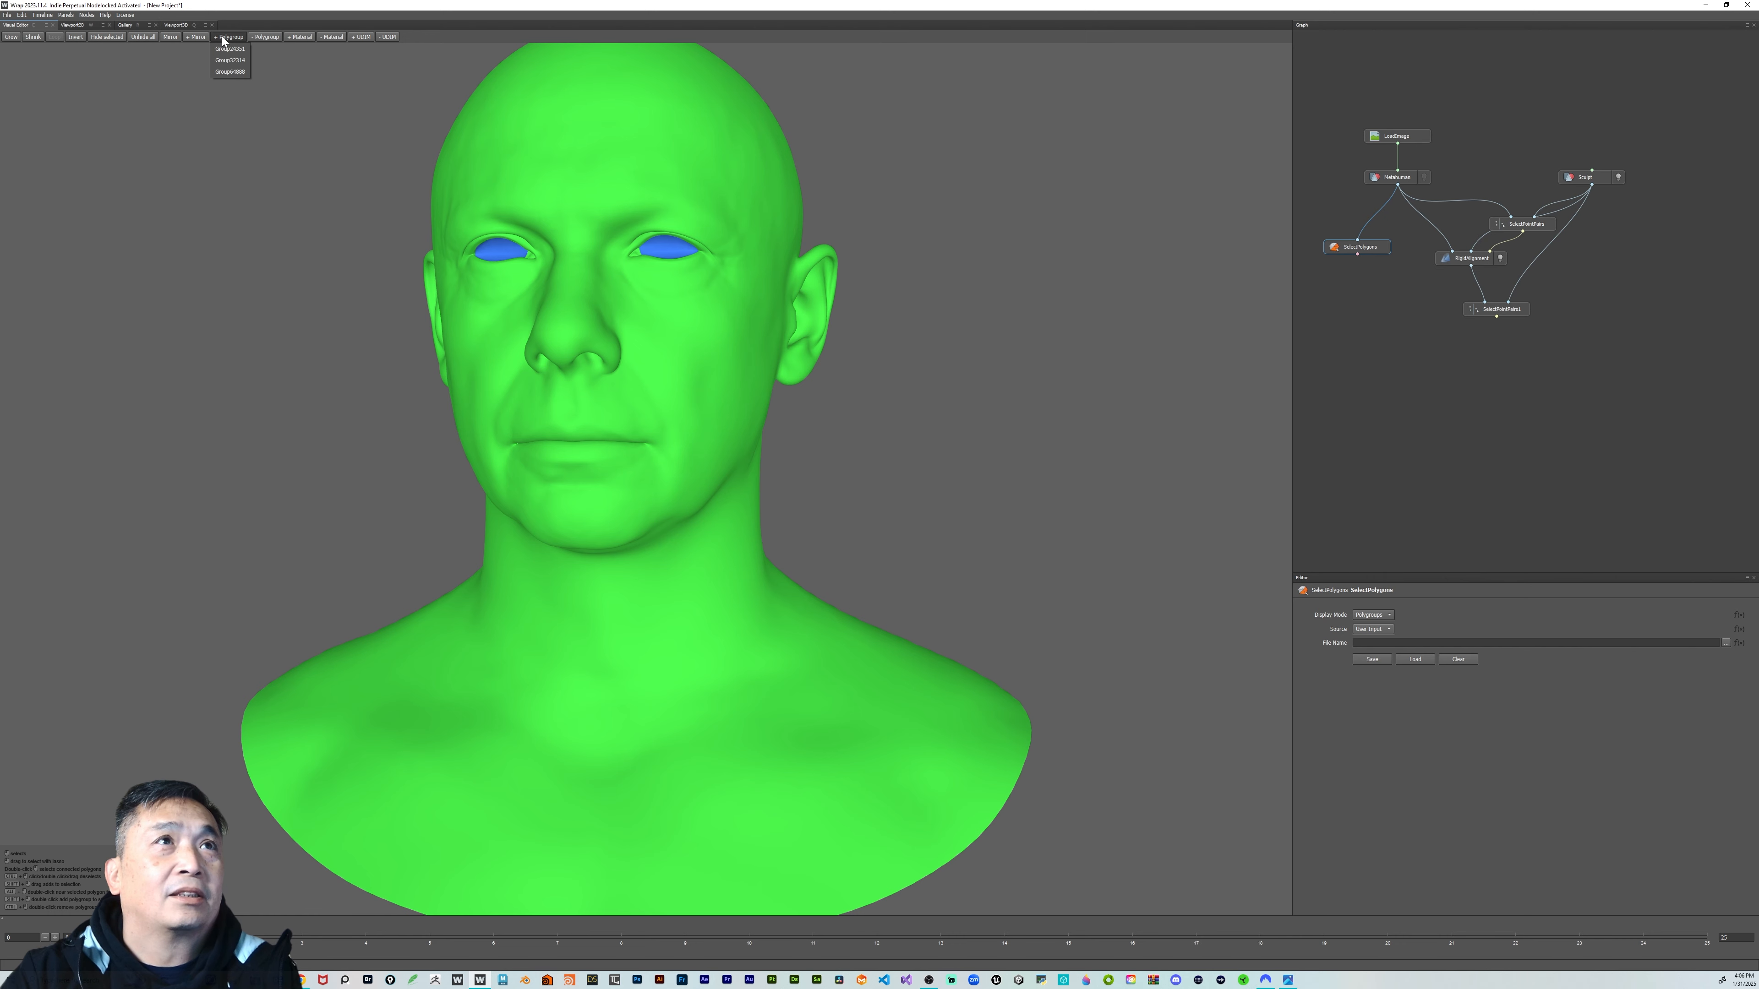
click(227, 61)
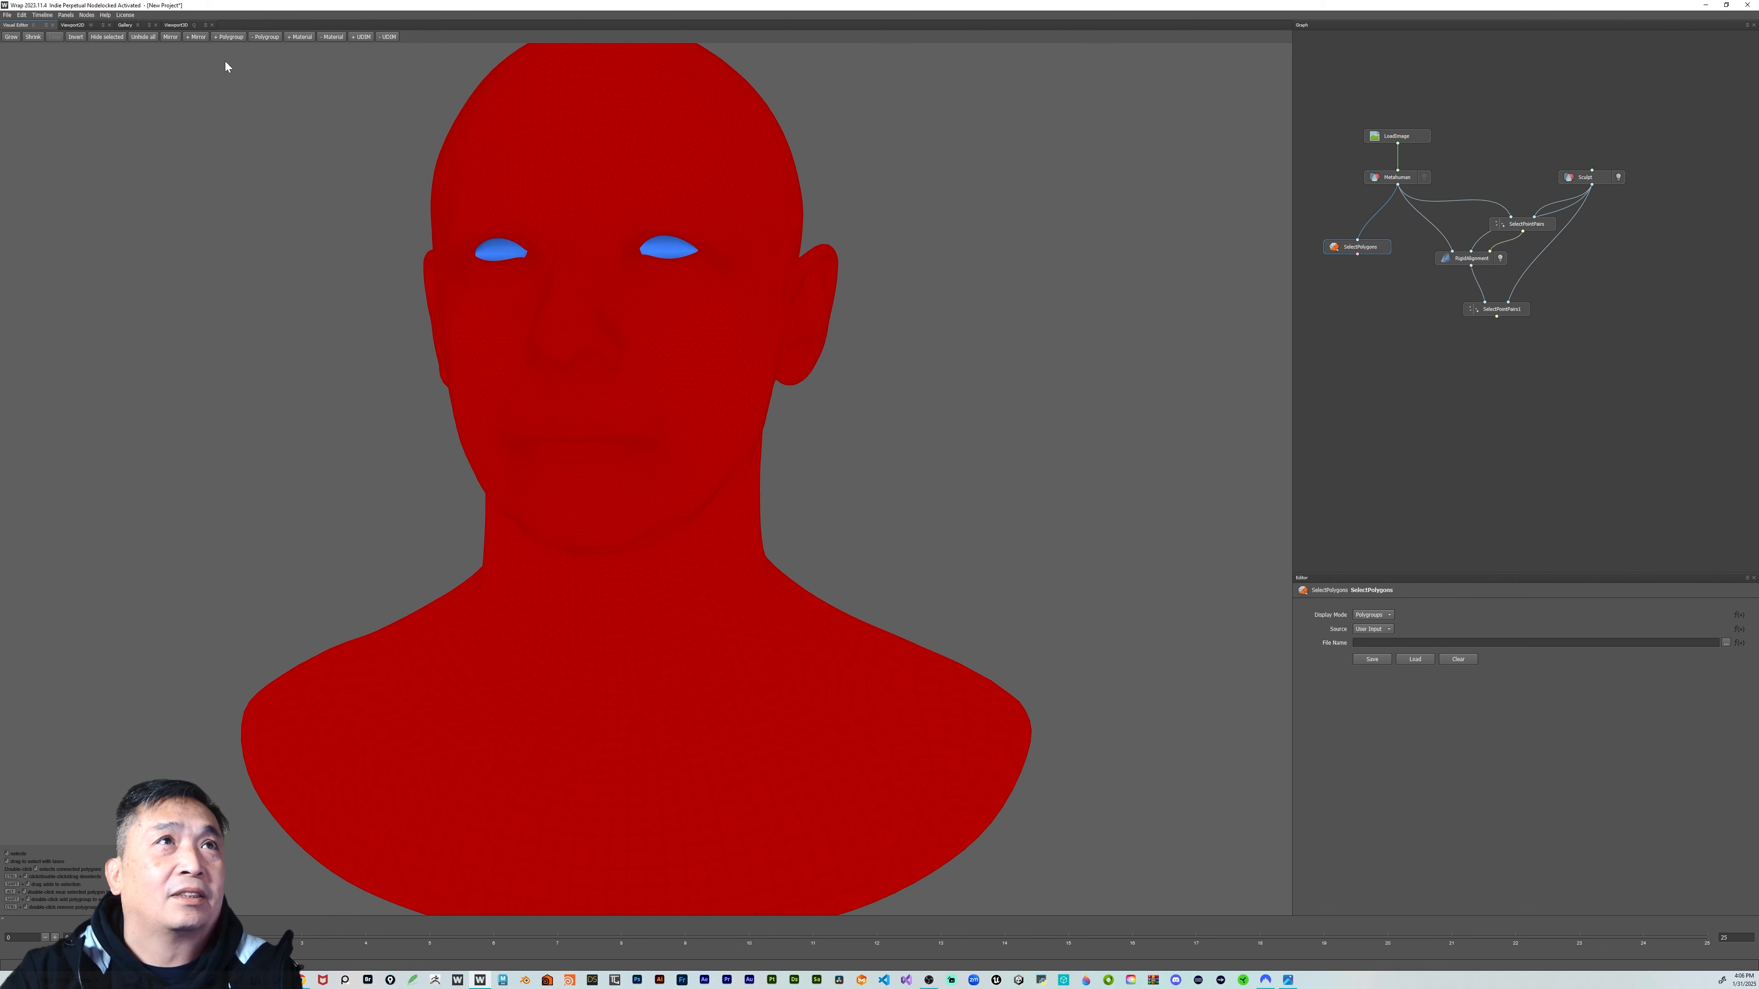
Select only the polygroup containing both eyes of the MetaHuman head
click(229, 39)
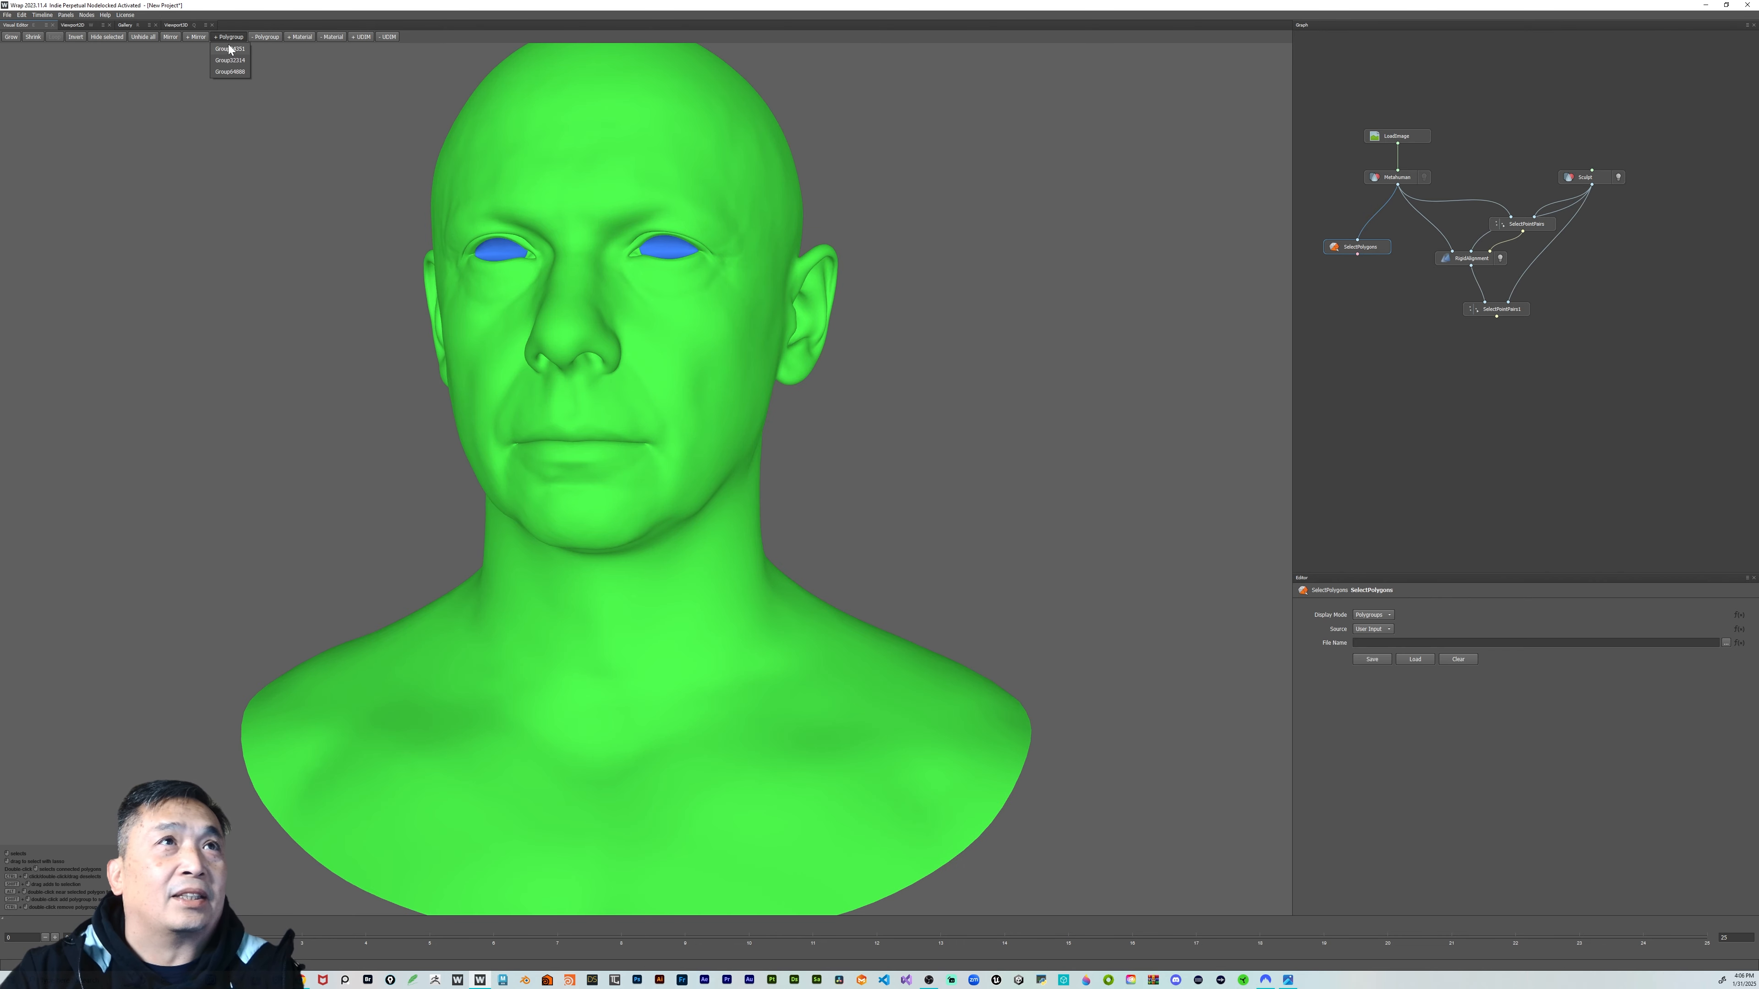
click(232, 72)
scroll(249, 208, down, 3)
mouse_move(267, 247)
alt+mouse_down()
mouse_move(247, 111)
mouse_move(306, 235)
mouse_move(283, 240)
alt+mouse_up()
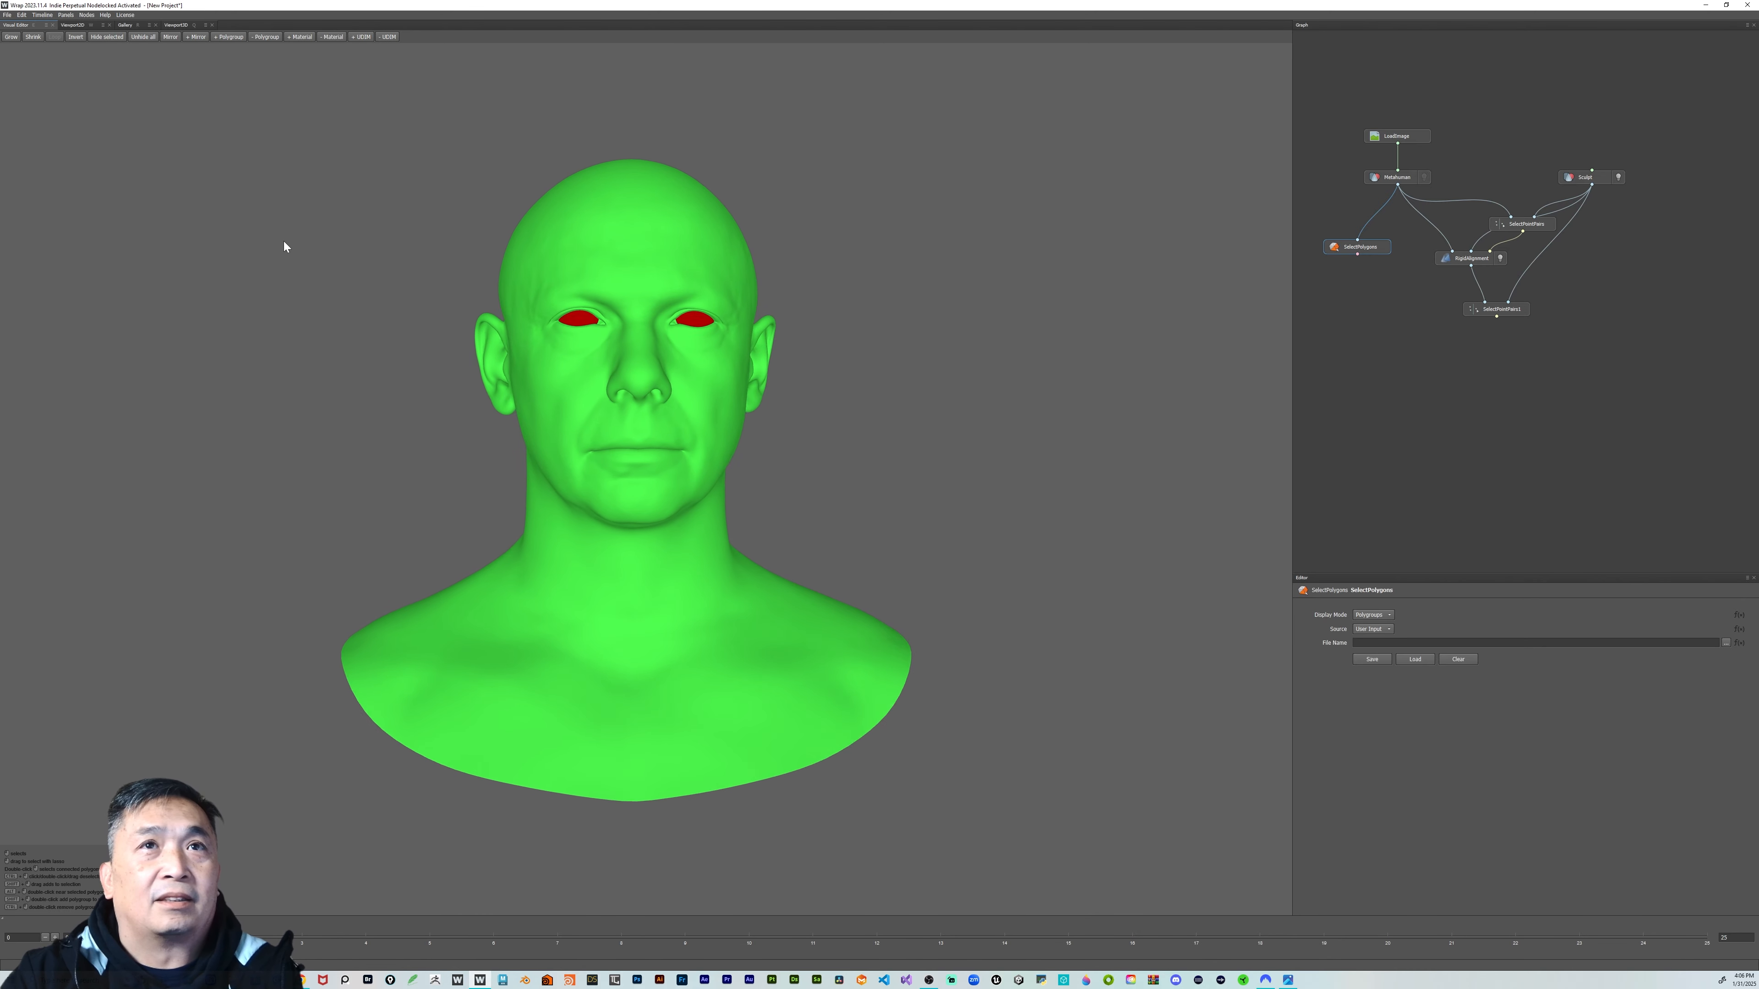
scroll(280, 251, up, 2)
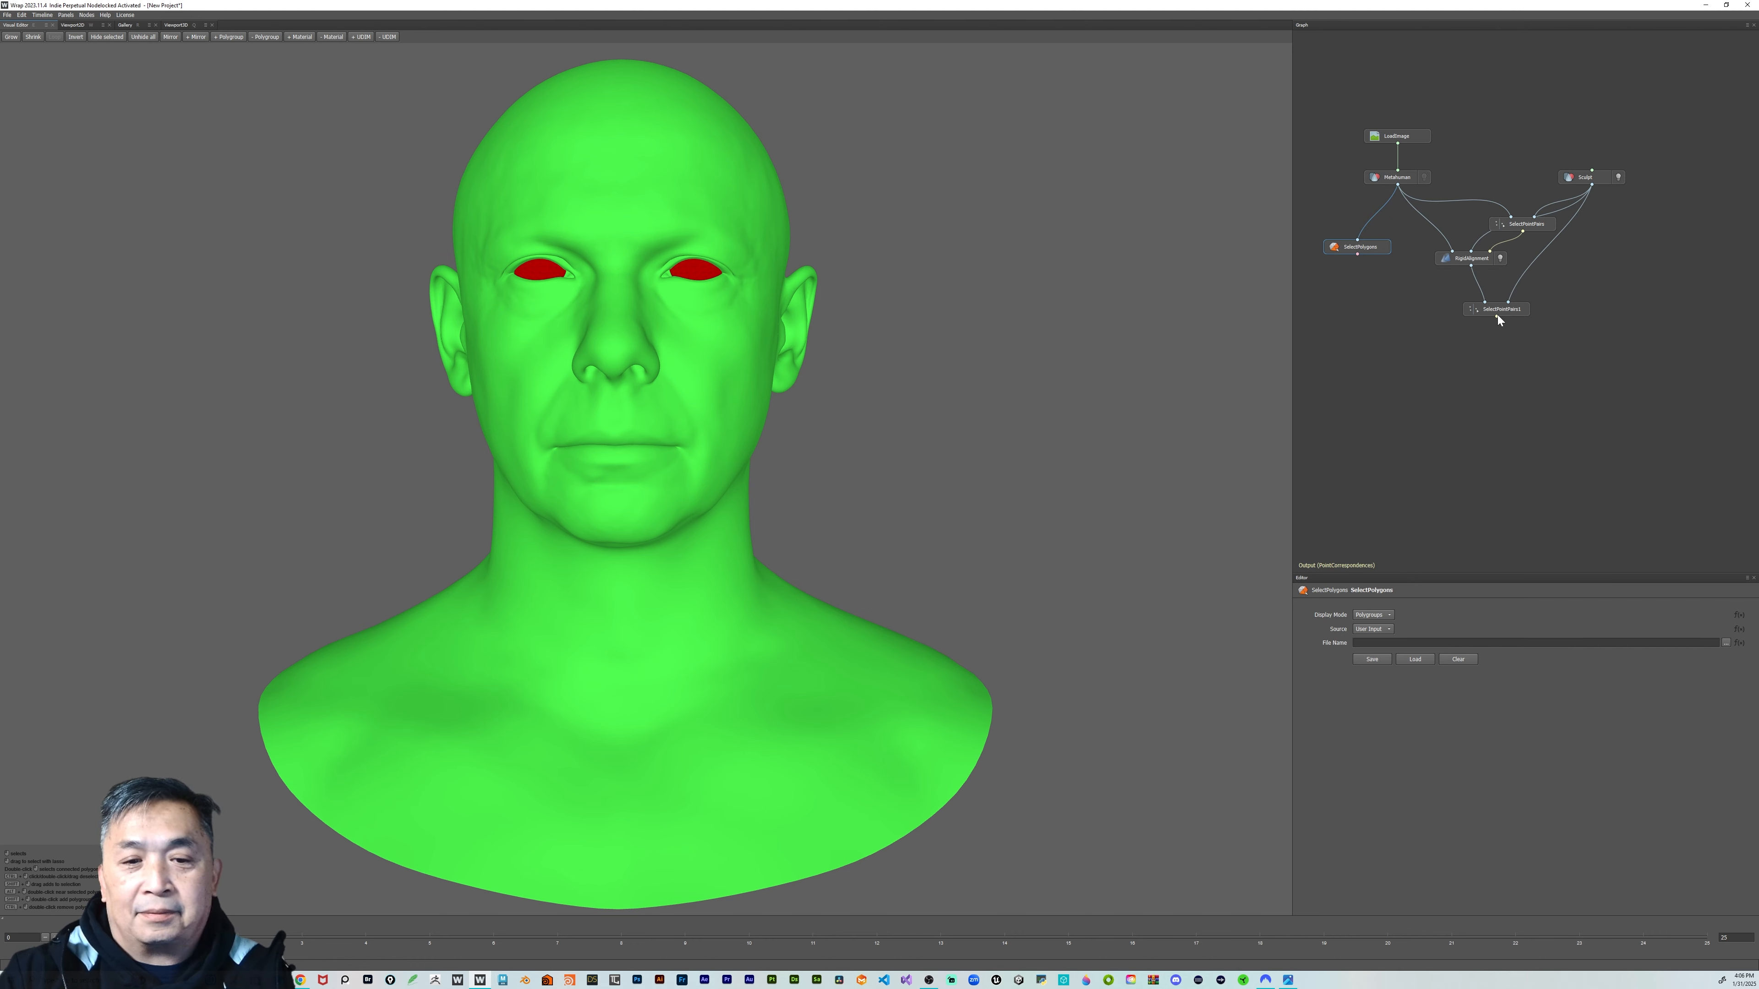
Move the second SelectPointPairs node beneath the first one and line the SelectPolygons node up with RigidAlignment
drag(1501, 315, 1551, 291)
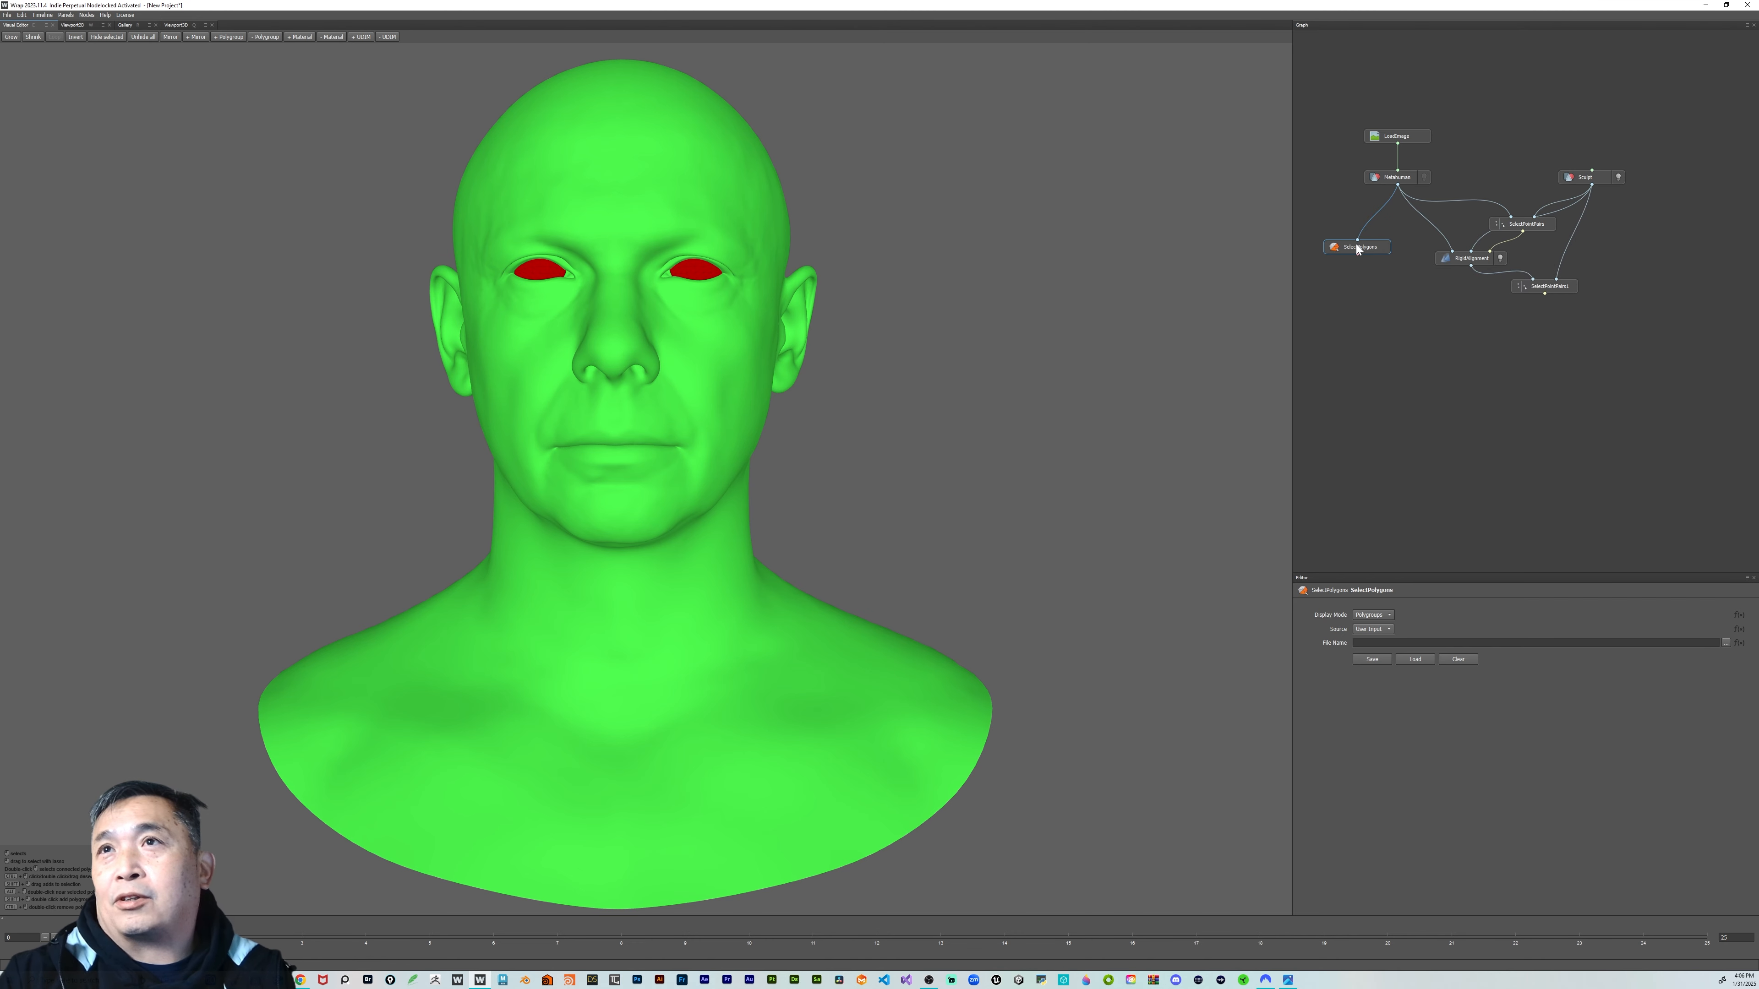
drag(1357, 251, 1357, 260)
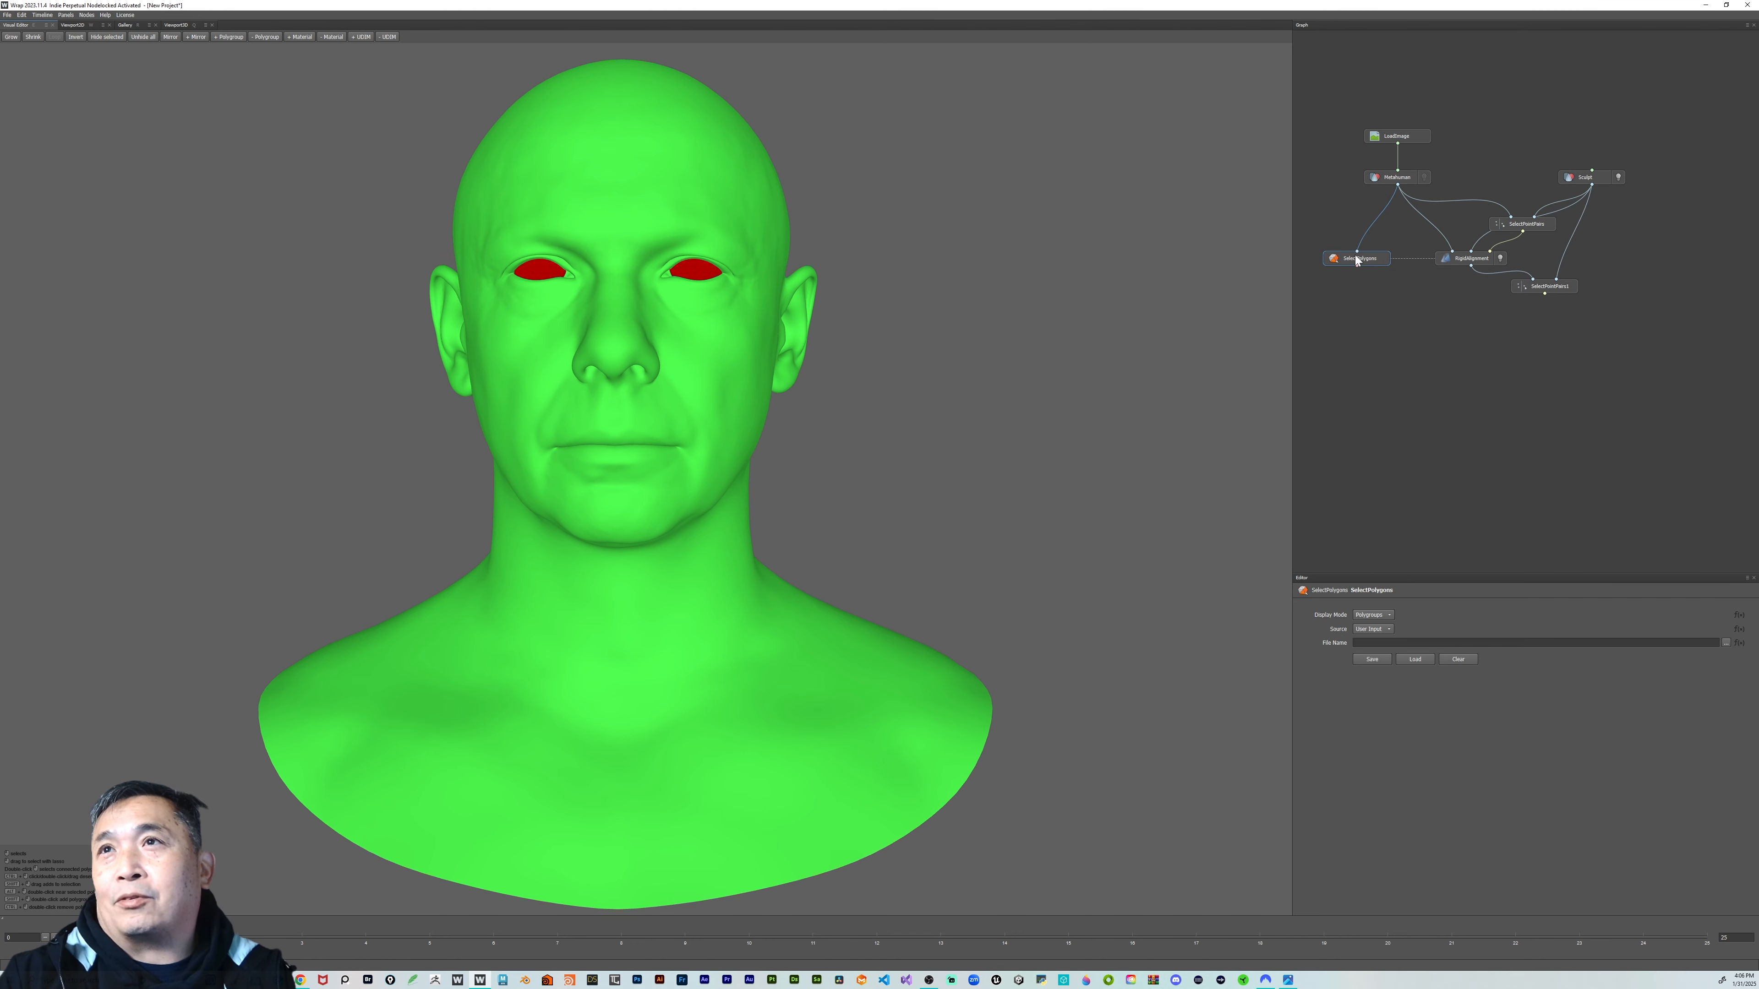
Show the second SelectPointPairs node and place a point on the top of the MetaHuman's right ear
click(1553, 292)
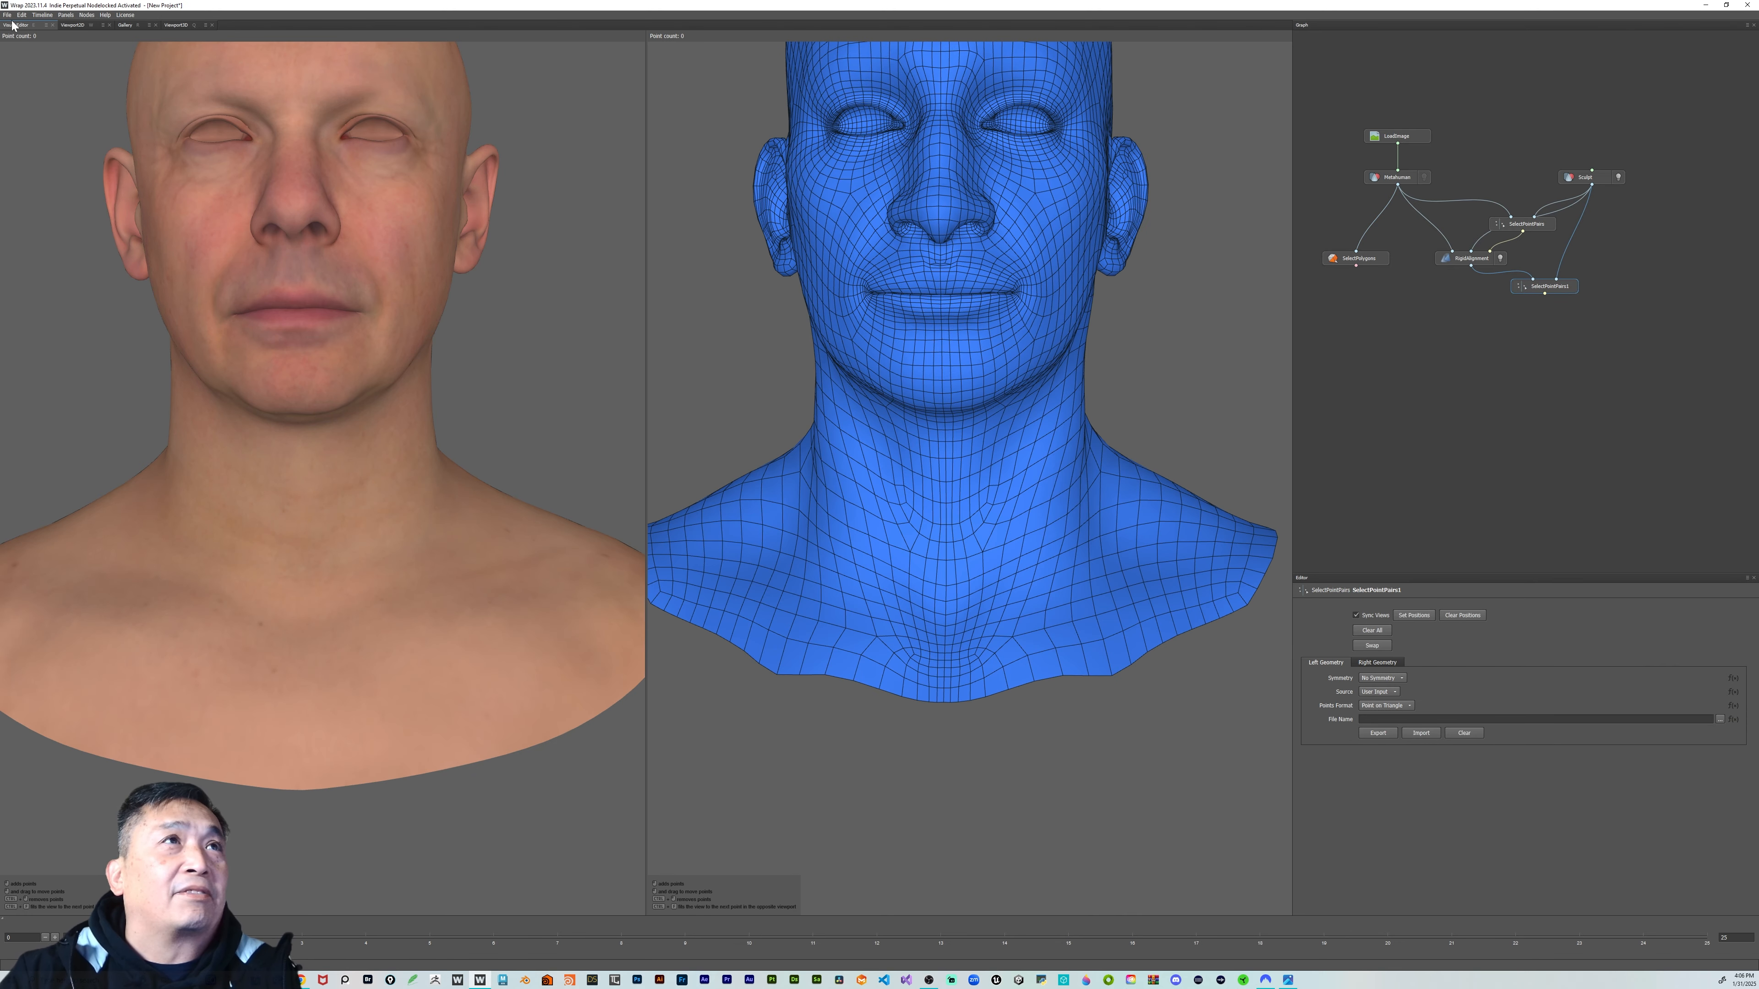
middle_drag(768, 345, 769, 477)
scroll(866, 468, up, 3)
alt+drag(888, 451, 992, 437)
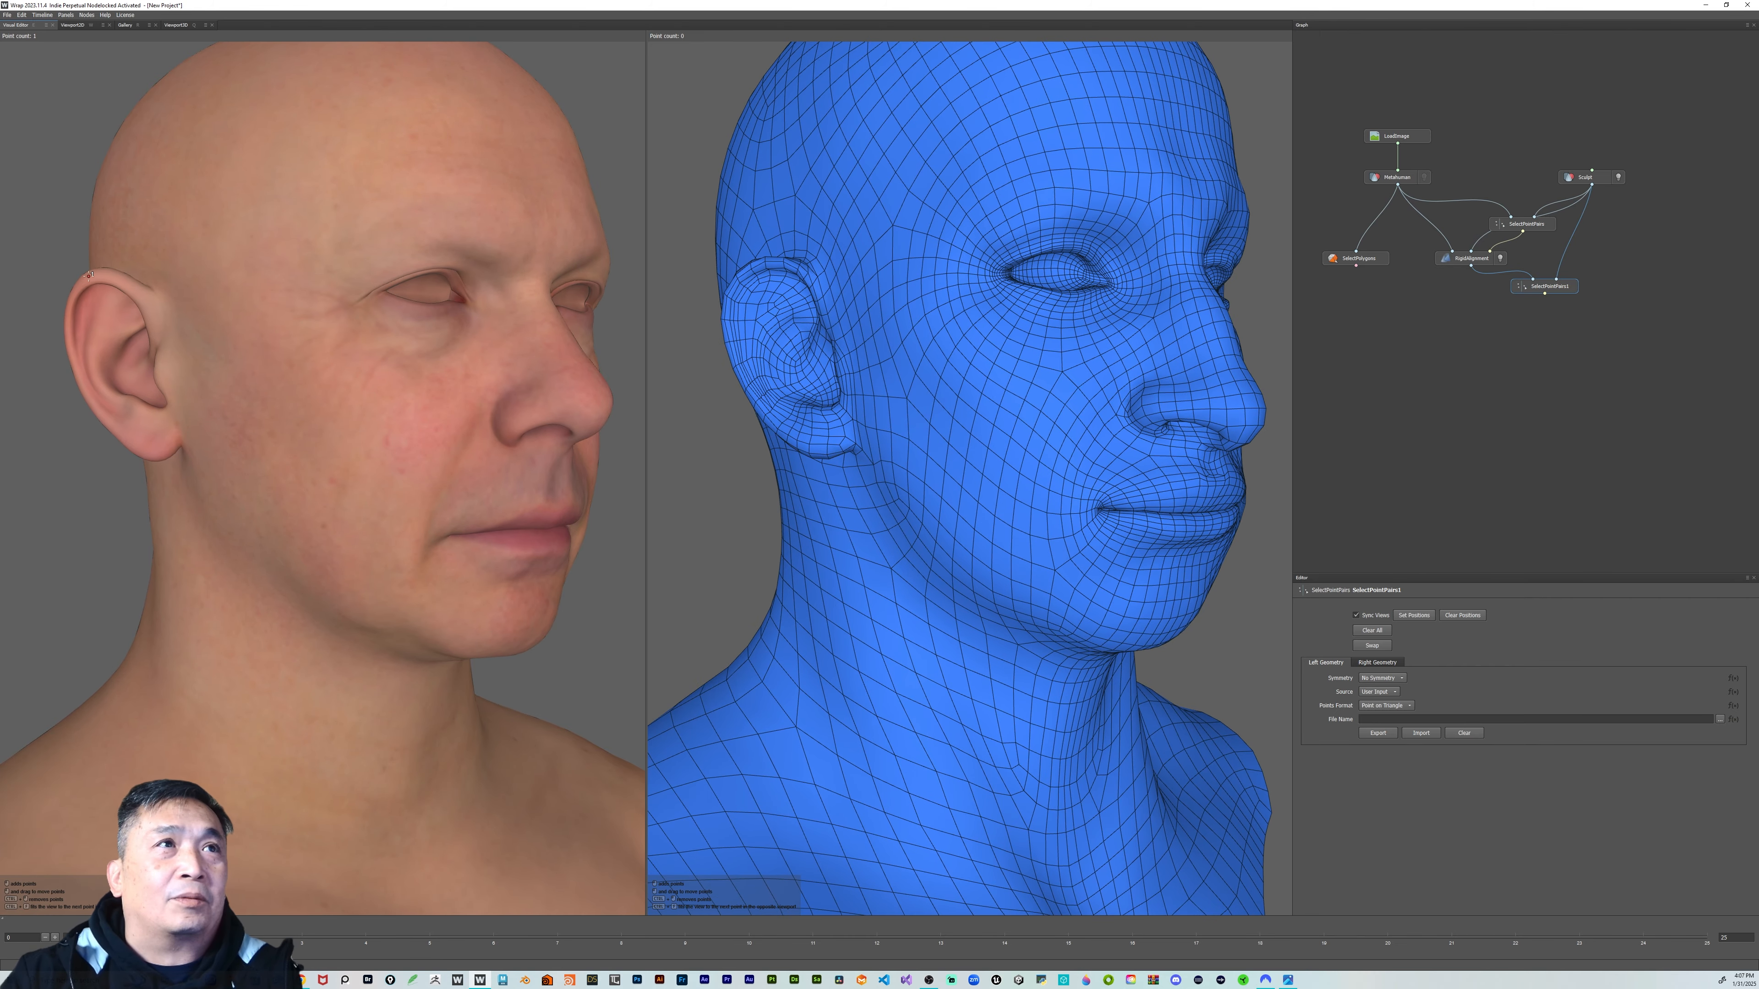
Place points on the MetaHuman's nose tip and the top of its left ear
alt+drag(360, 305, 218, 324)
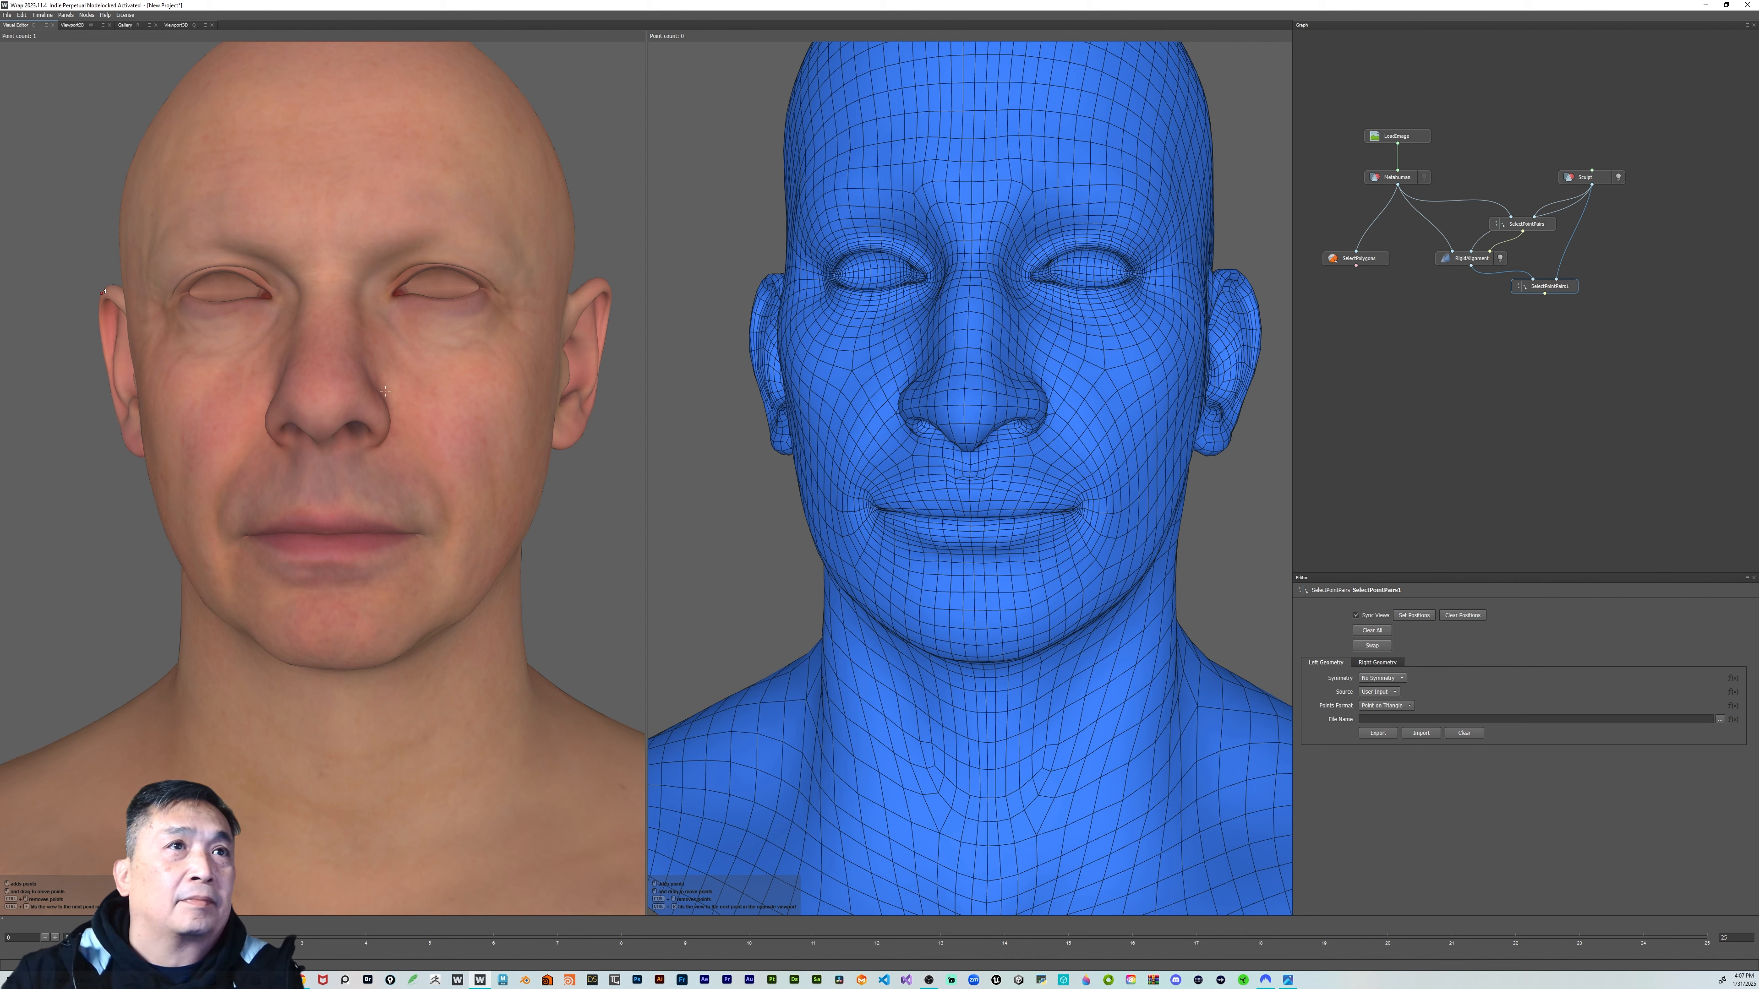
alt+drag(319, 404, 372, 364)
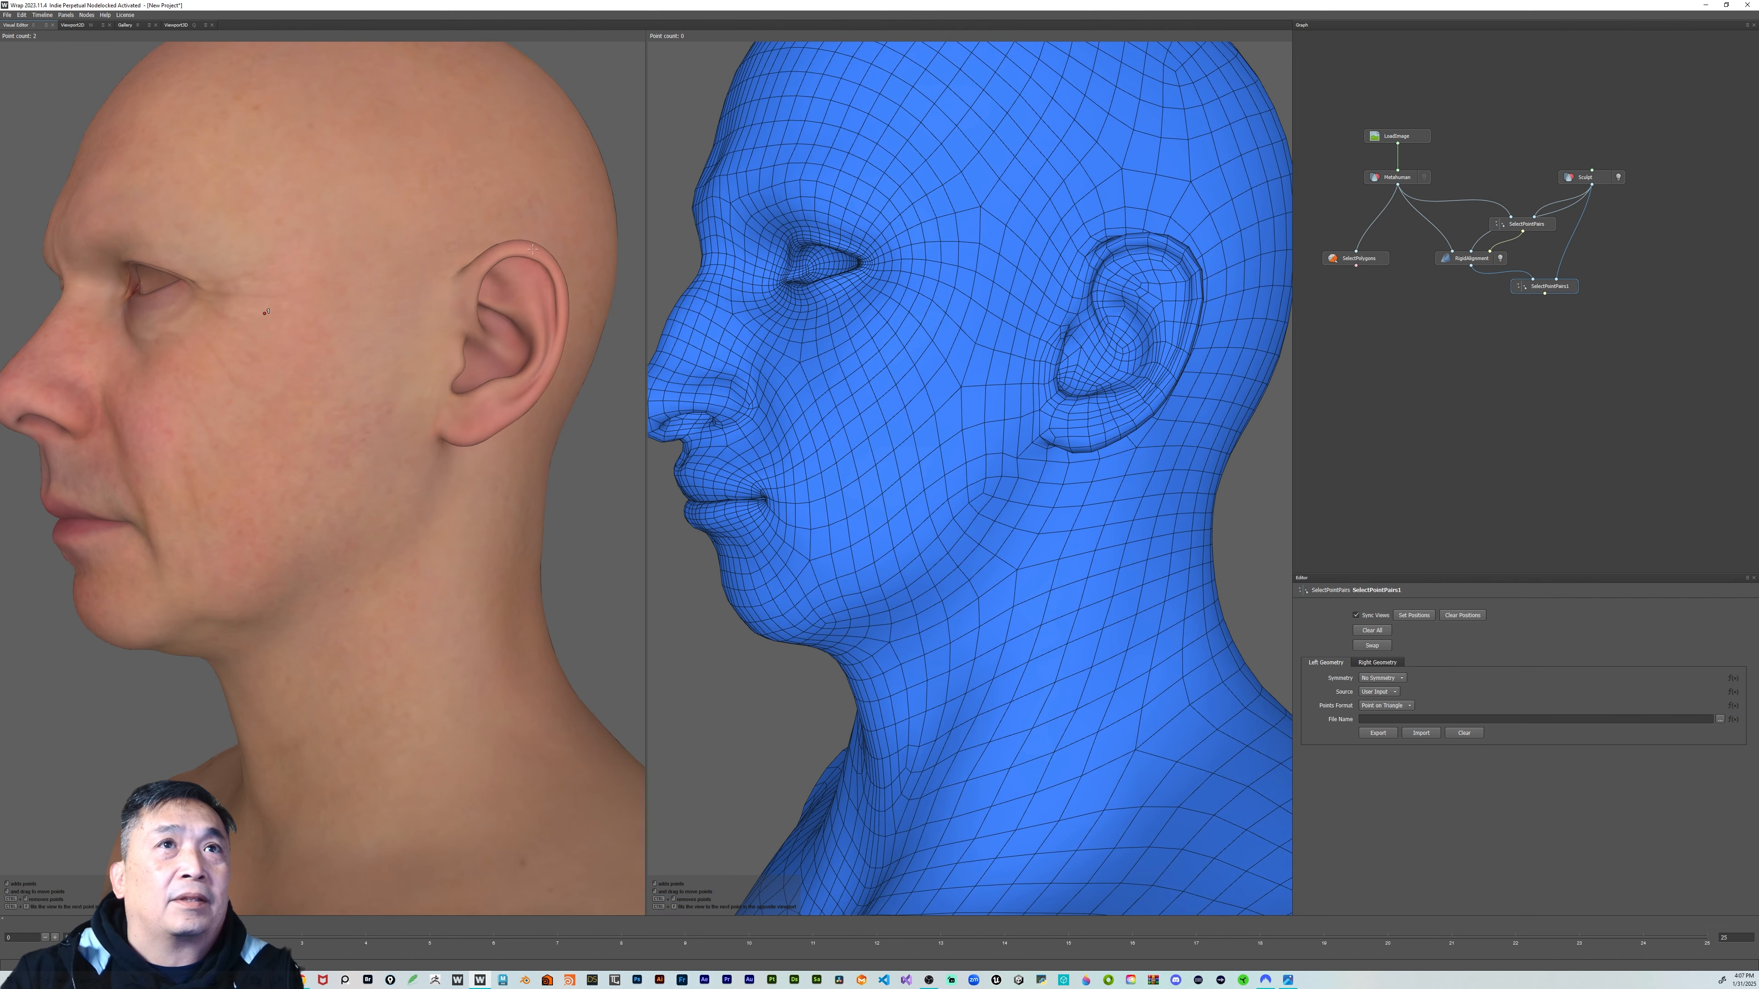
scroll(532, 270, down, 3)
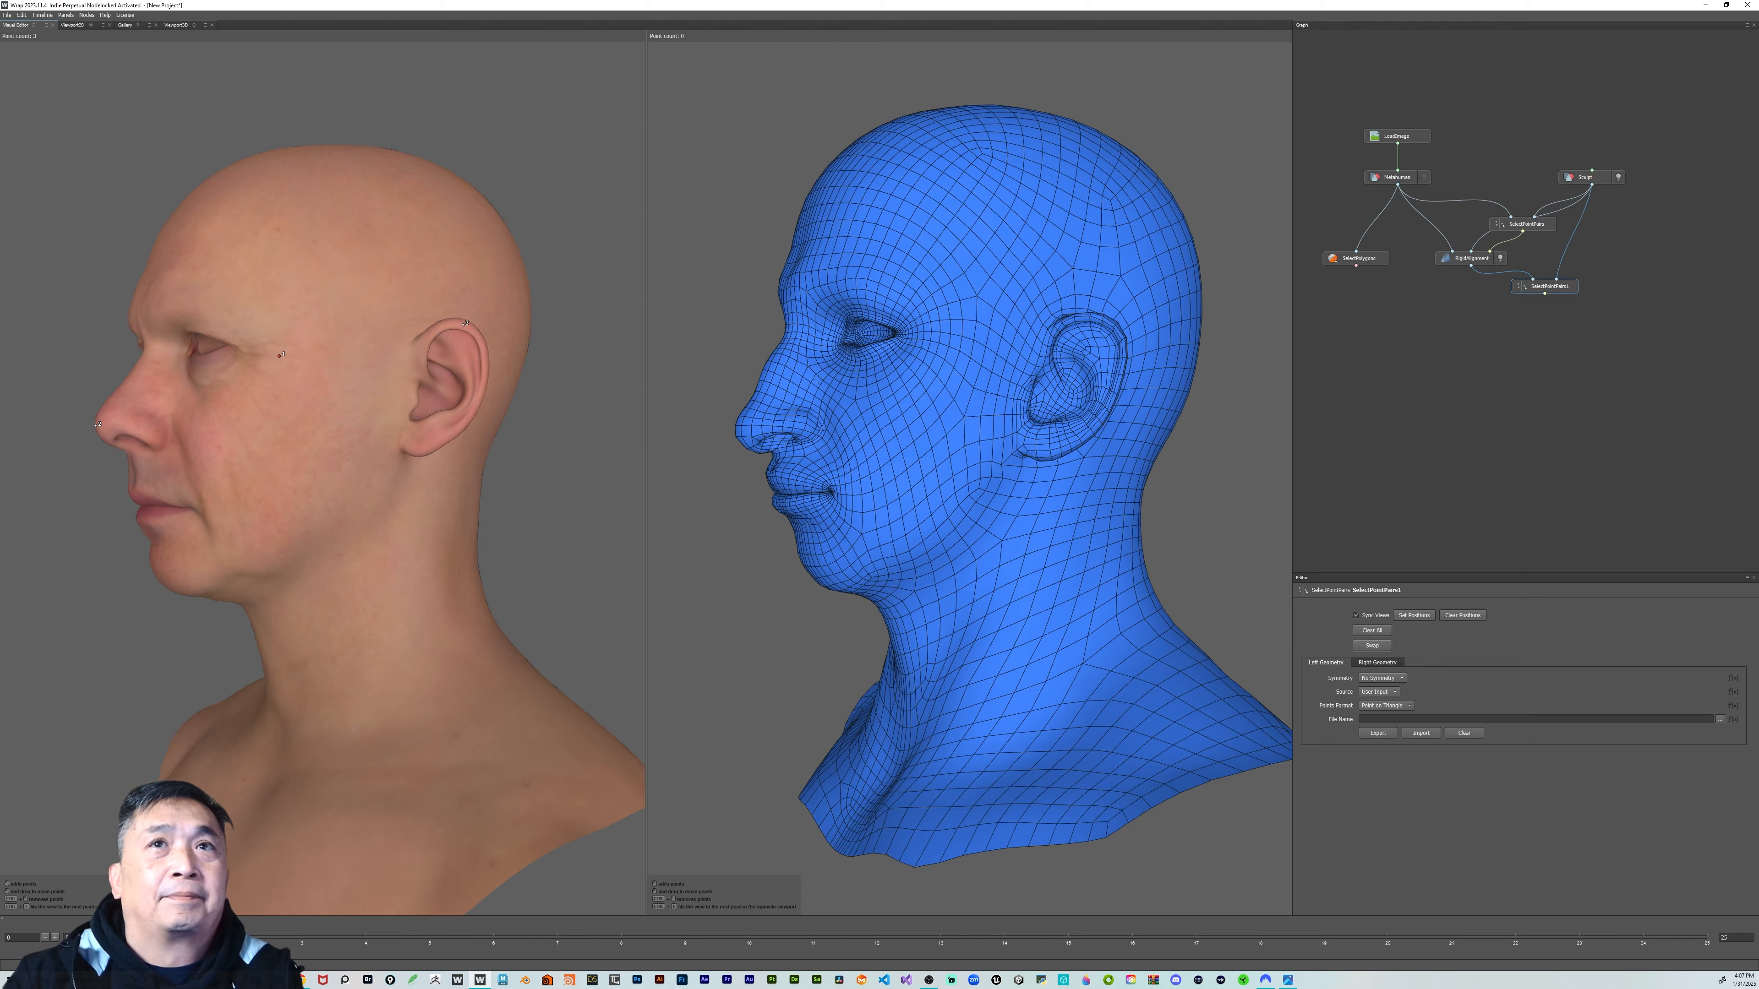
Place the matching points on the sculpted head's right ear top, nose tip and left ear top
alt+drag(817, 380, 880, 376)
scroll(998, 380, up, 3)
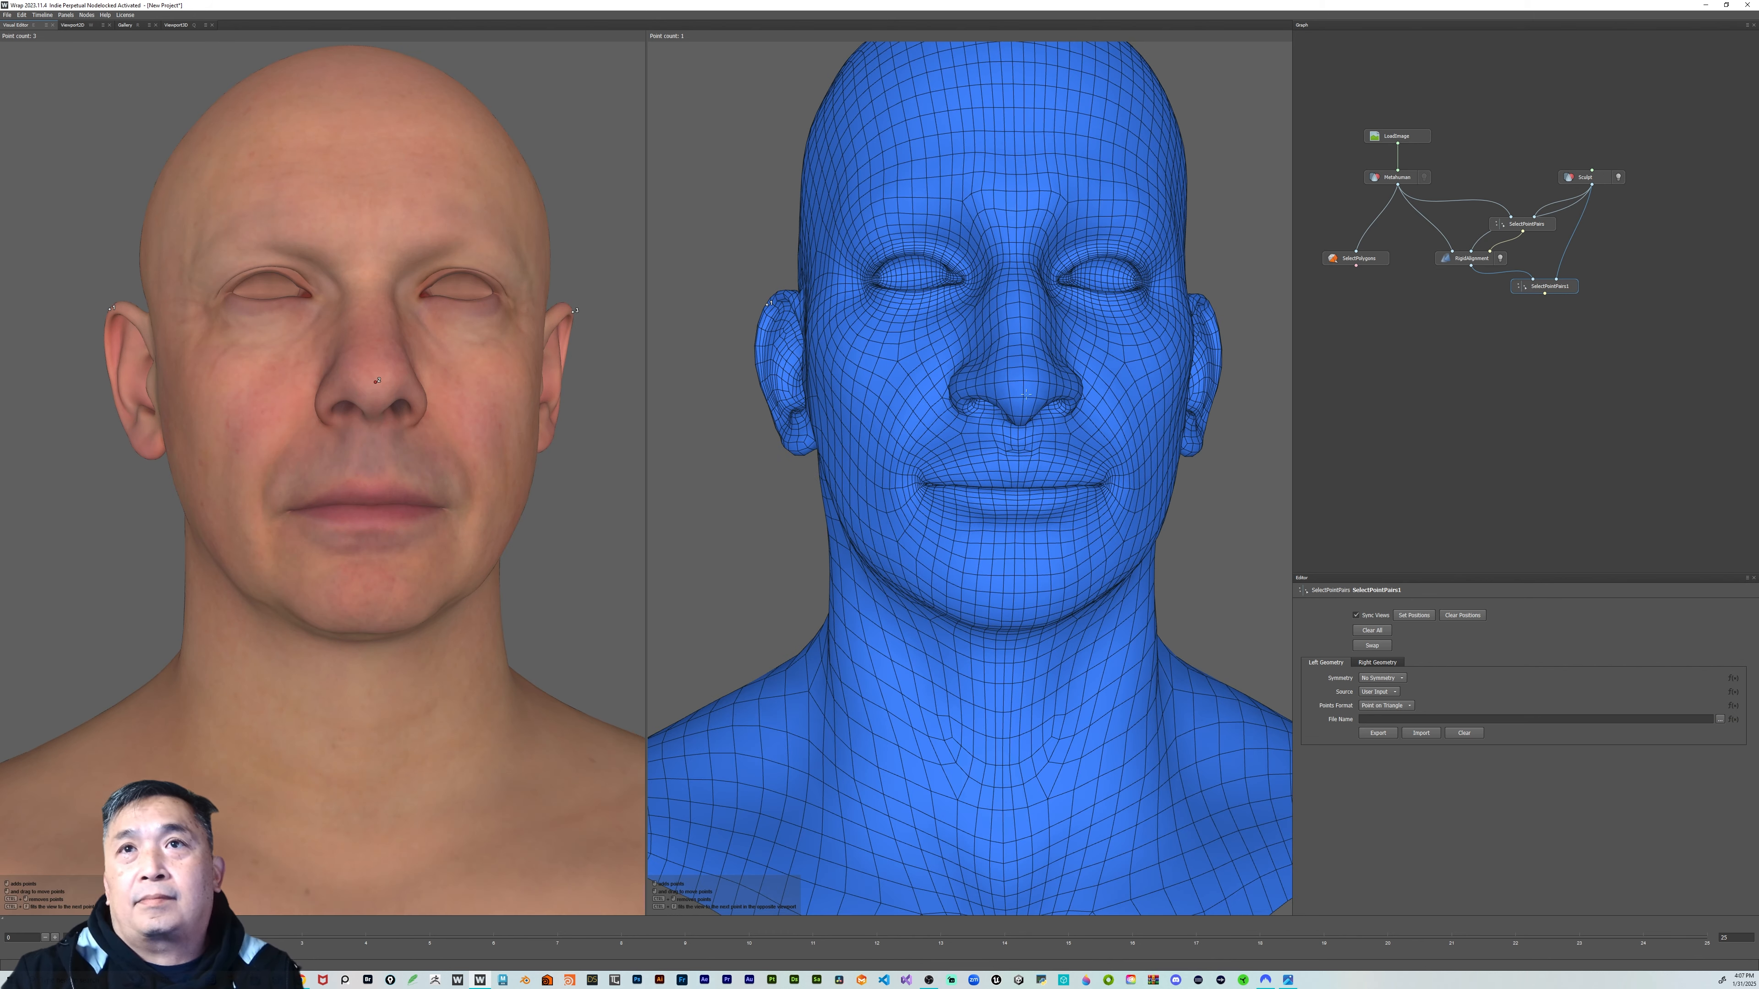
alt+drag(1029, 383, 955, 384)
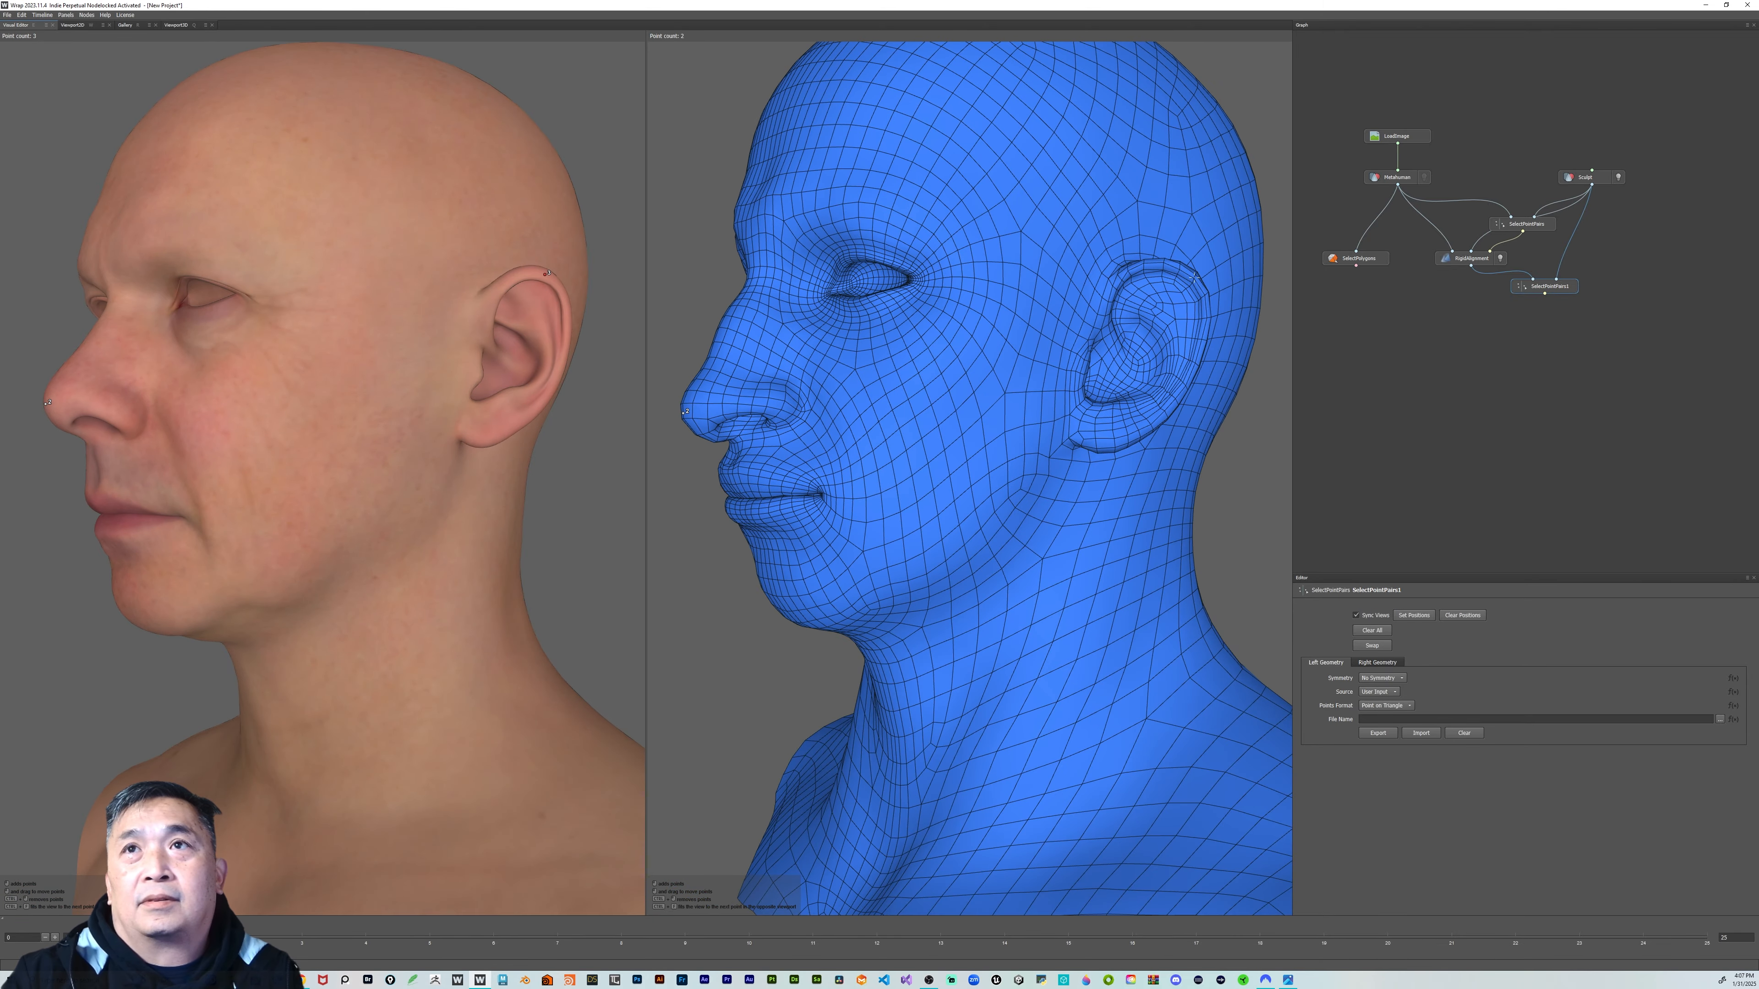
alt+drag(1049, 308, 1148, 323)
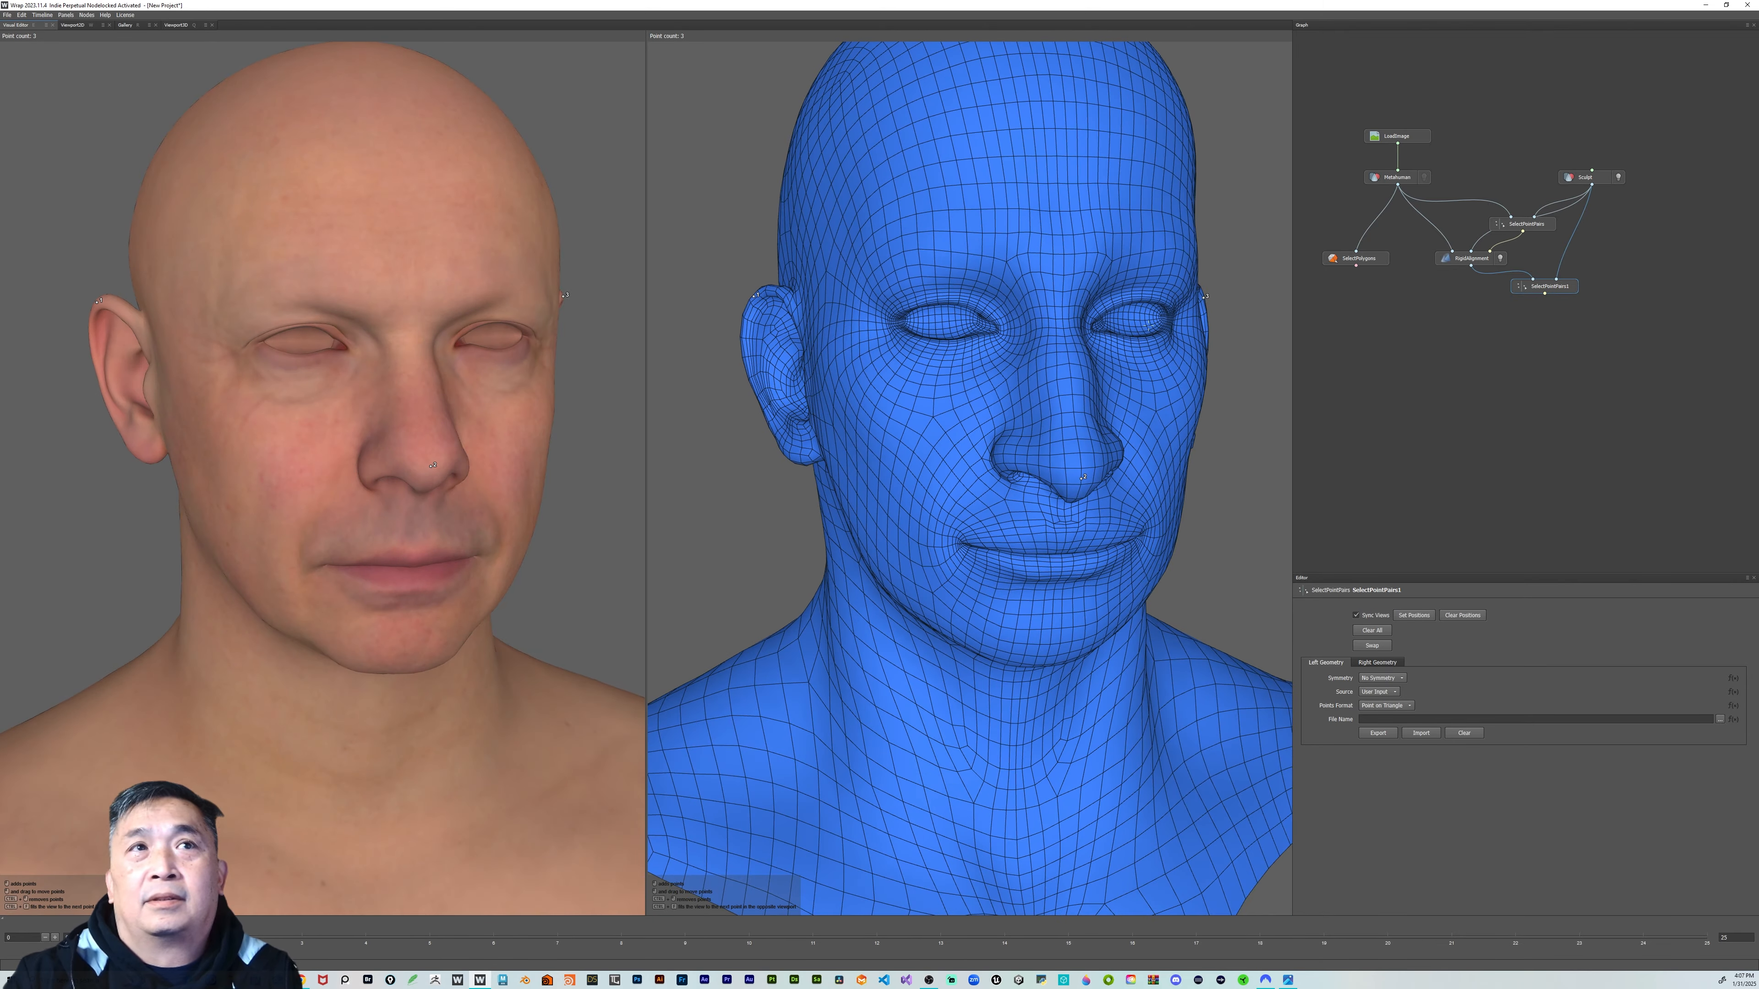
Place matching points around the right eye's upper and lower lids on the MetaHuman and the sculpted head
scroll(348, 358, up, 3)
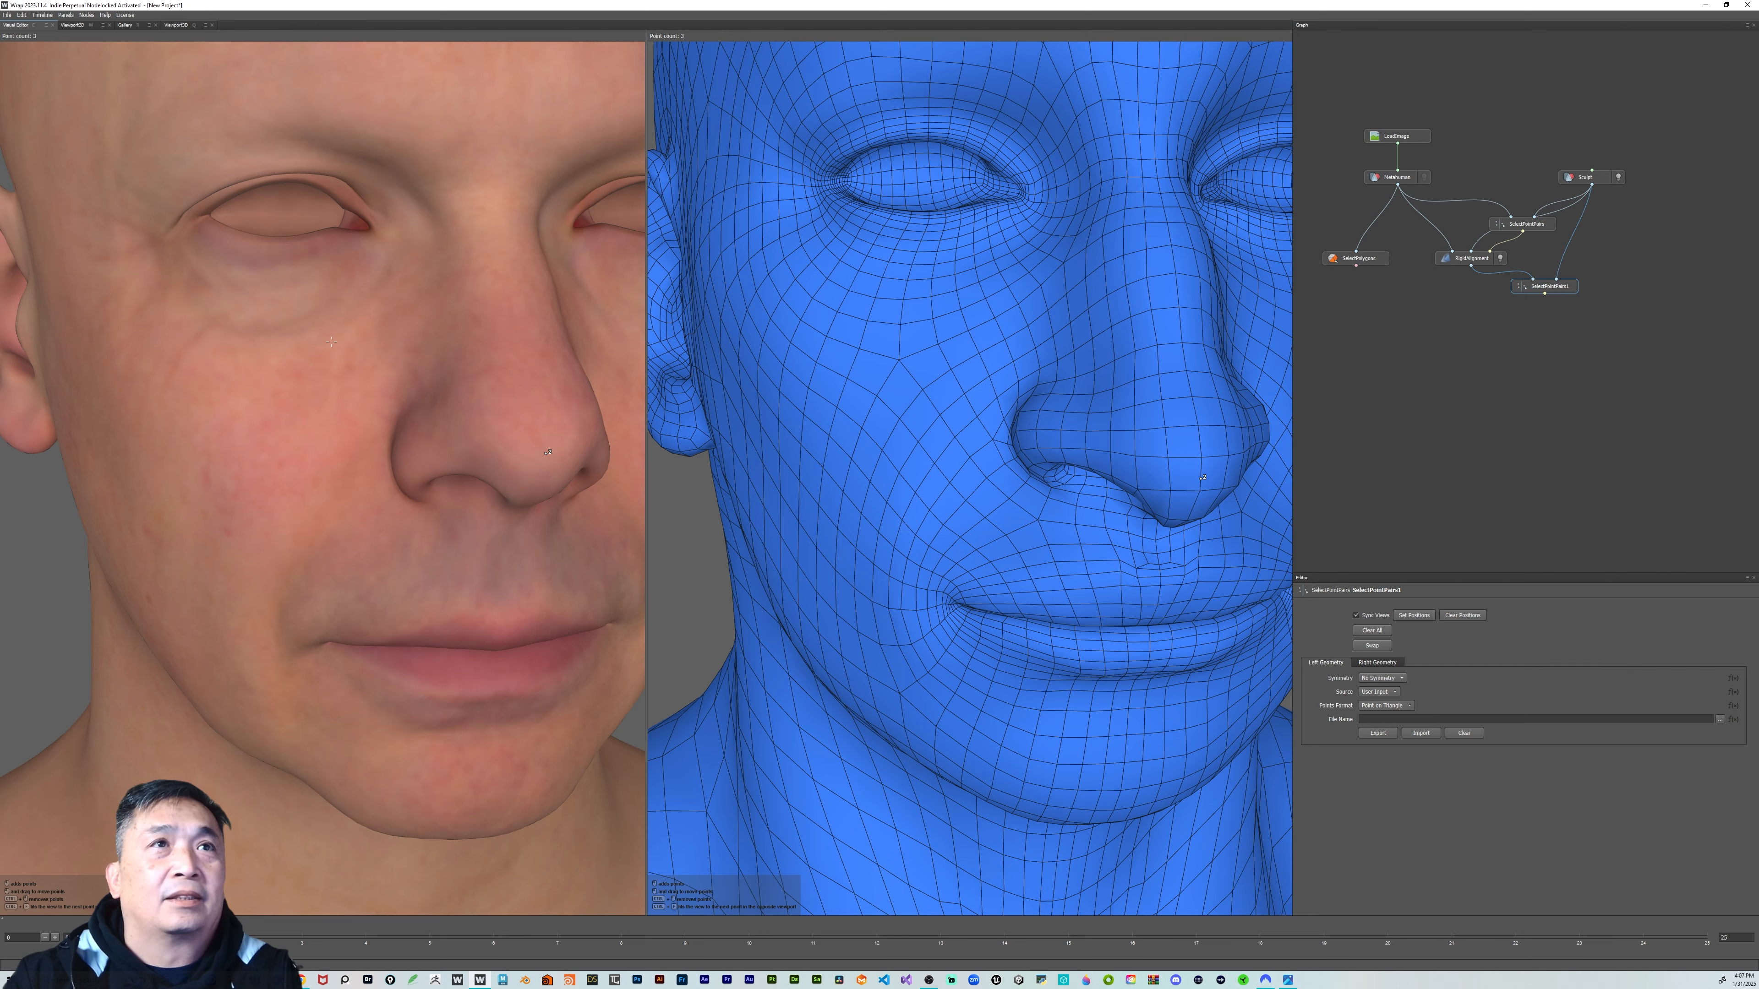
scroll(317, 337, down, 3)
scroll(315, 333, up, 2)
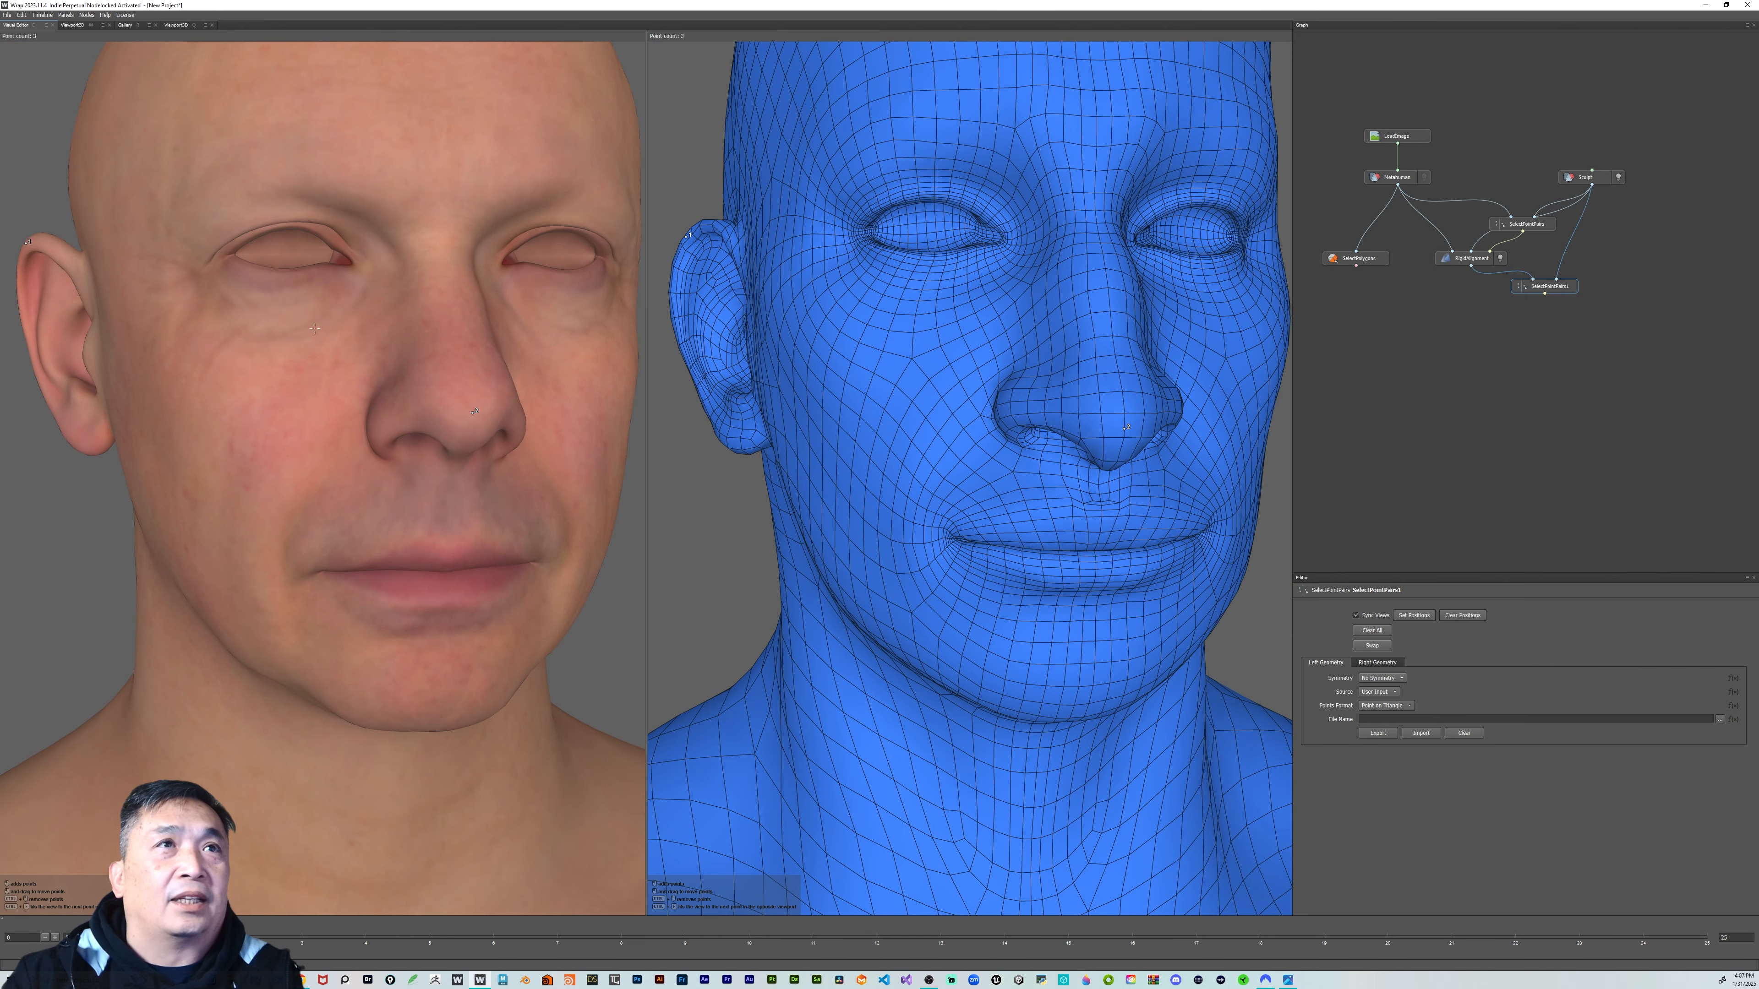
scroll(314, 328, up, 1)
alt+middle_drag(321, 319, 332, 401)
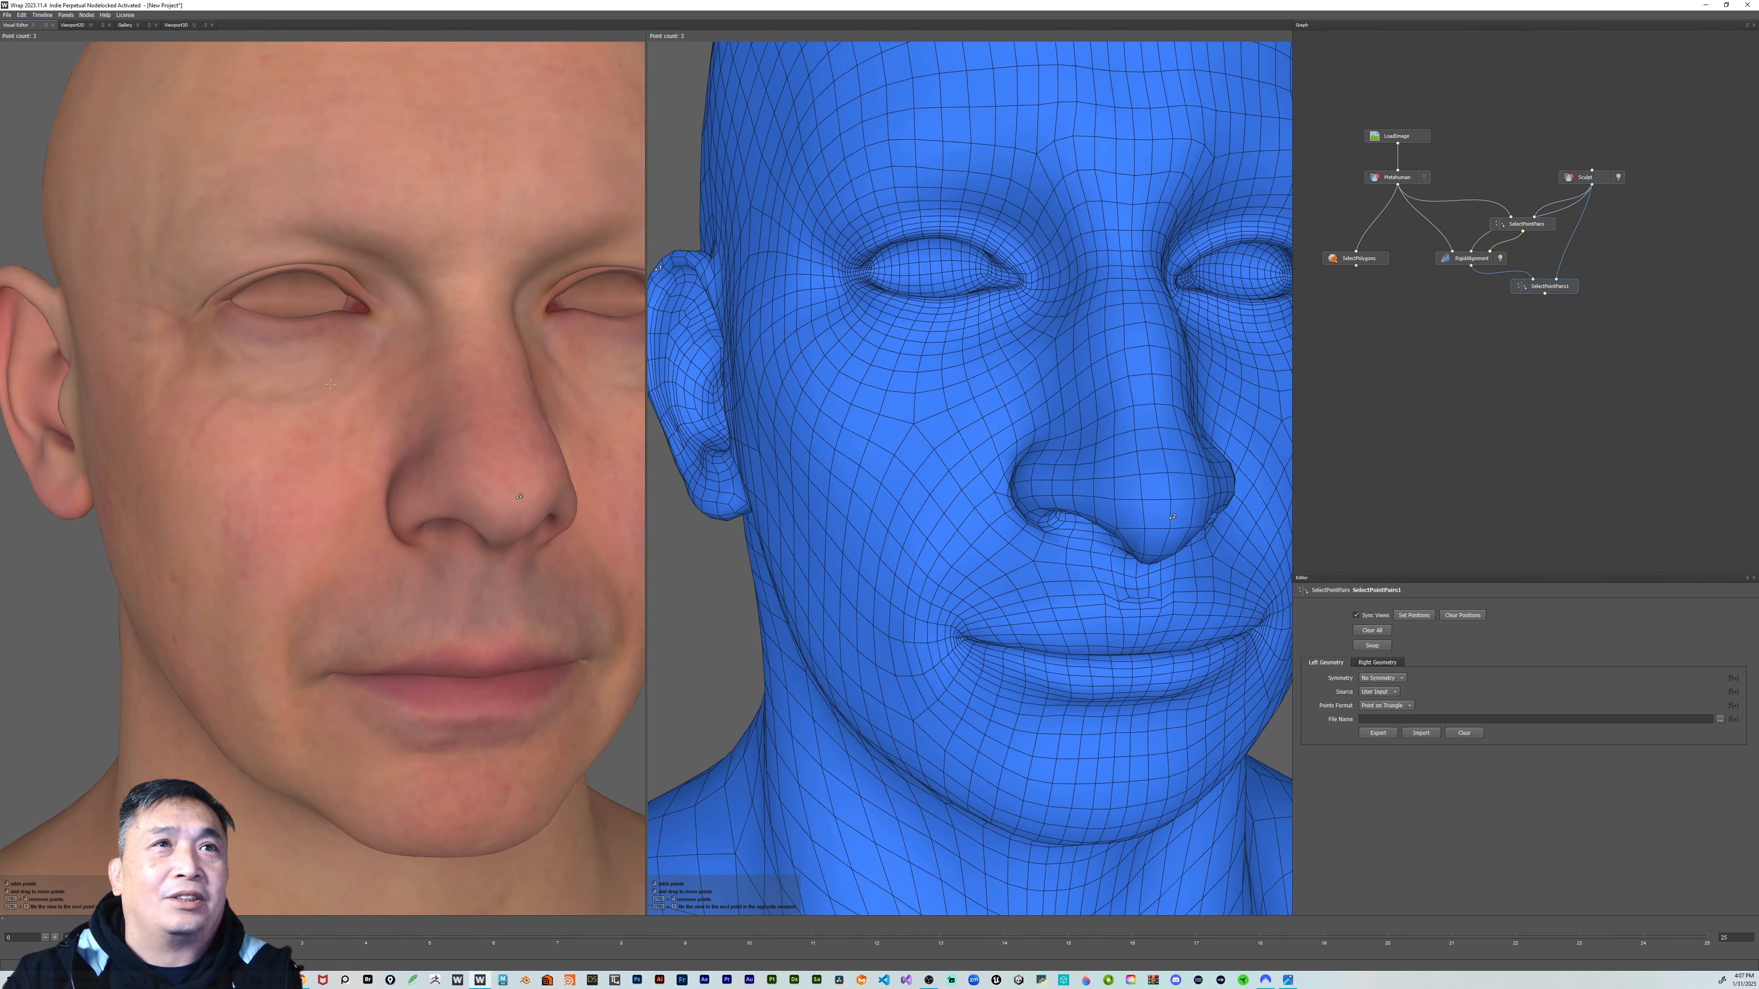
alt+drag(333, 401, 332, 379)
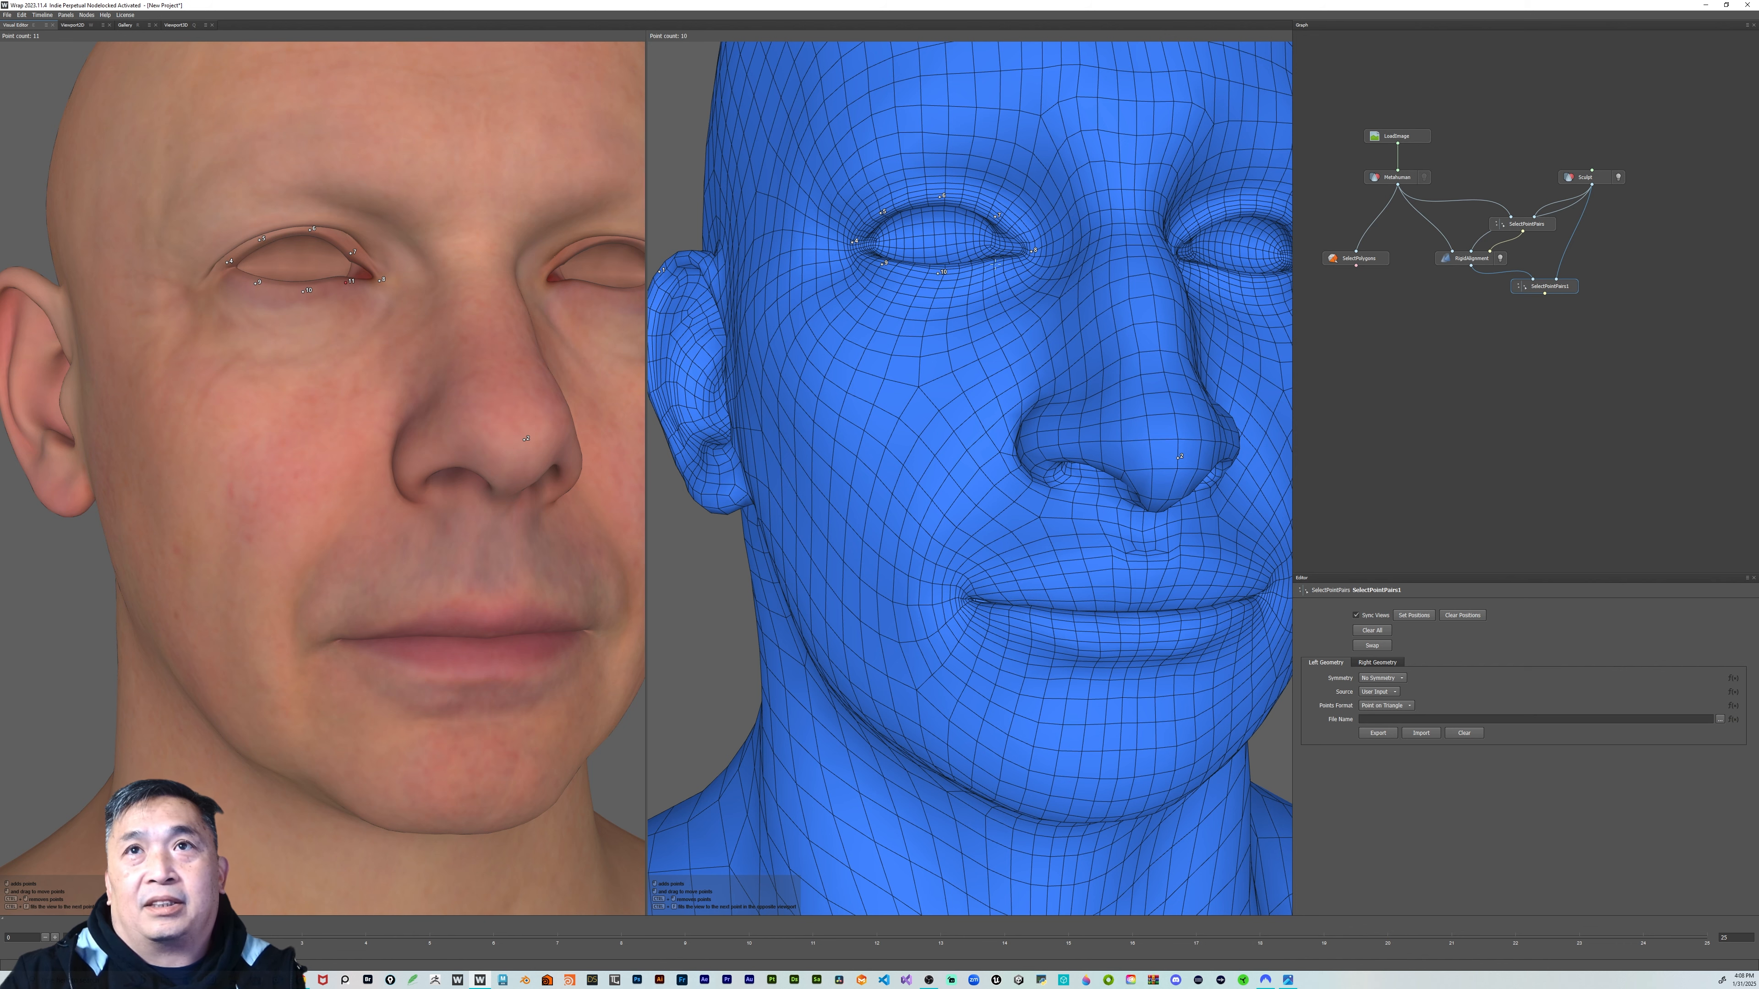
Place matching points around the left eye's upper and lower lids on both heads, including the inner and outer corners
scroll(992, 291, down, 3)
alt+drag(992, 291, 939, 340)
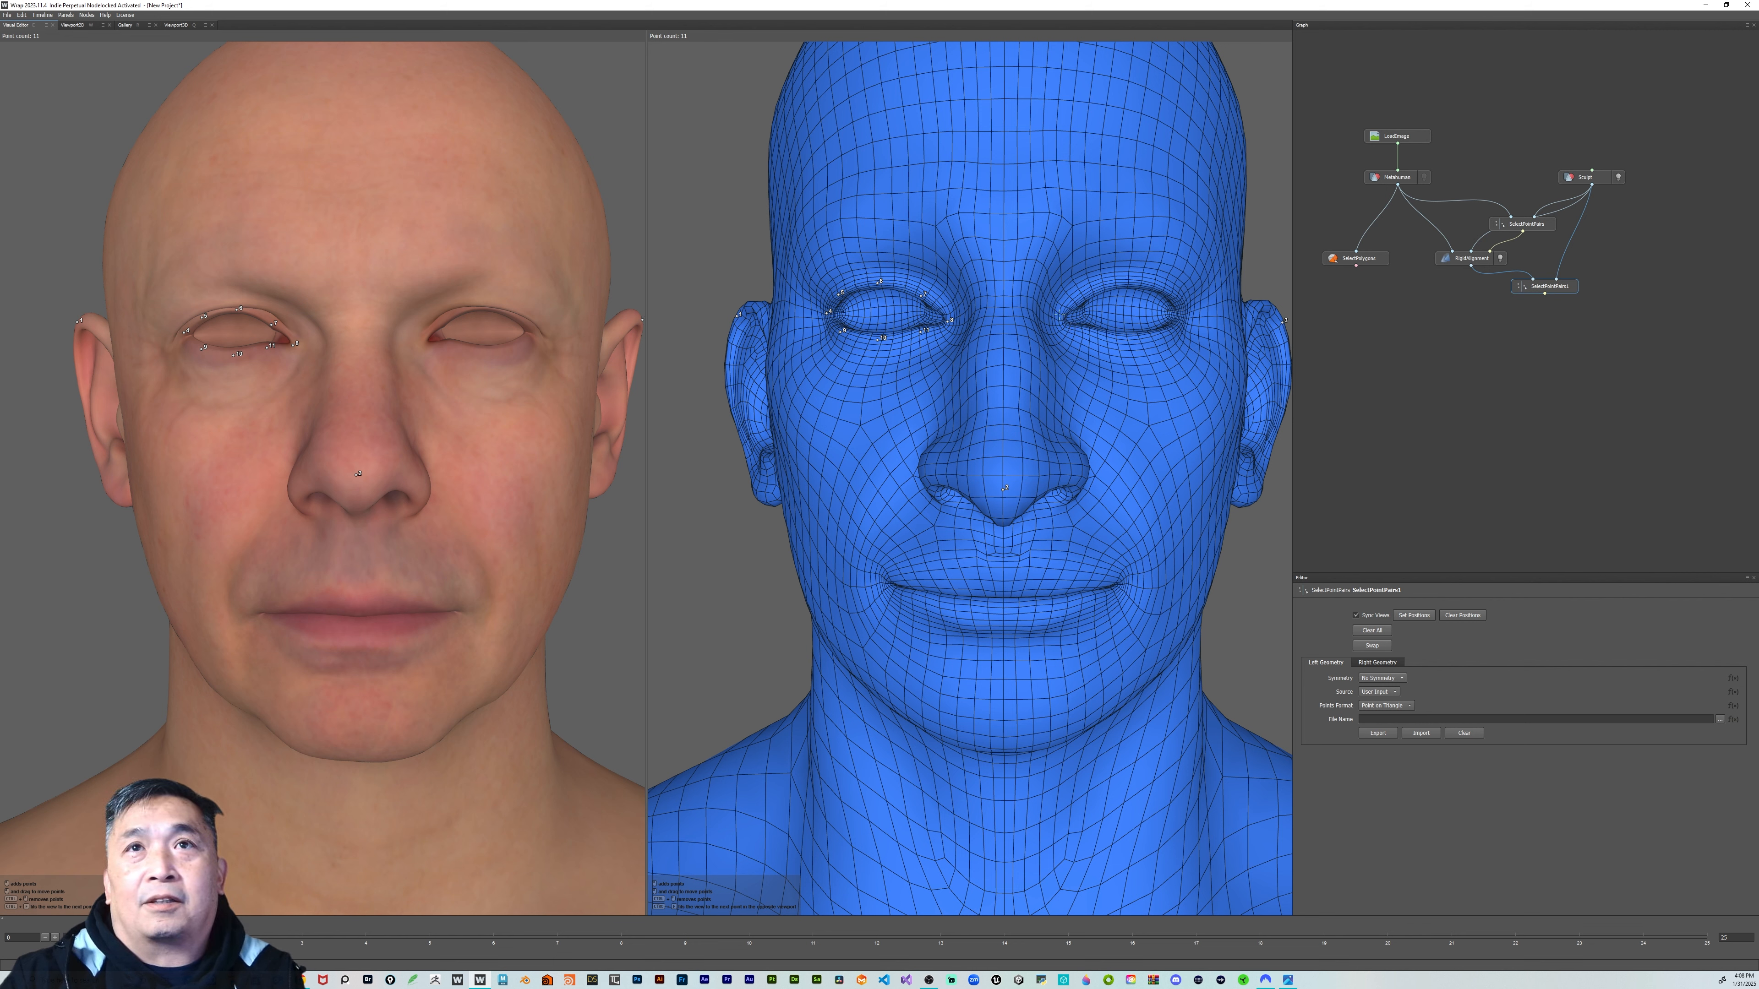
click(1088, 292)
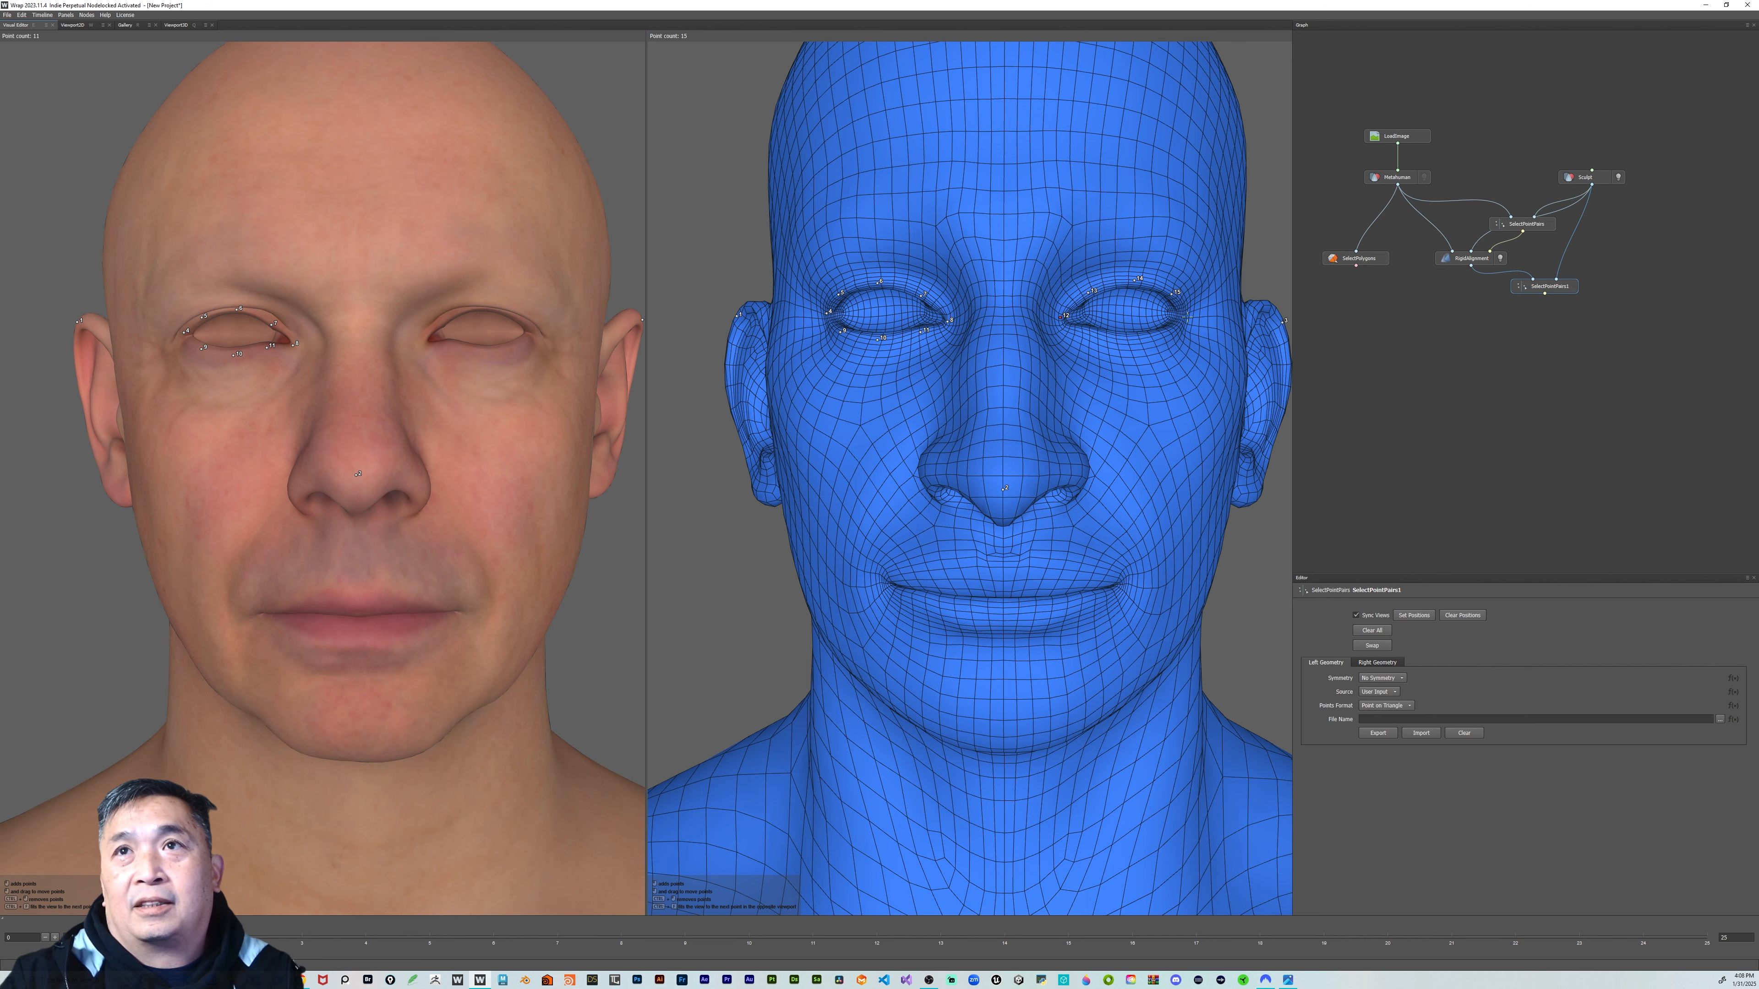
scroll(1132, 358, up, 2)
alt+drag(1132, 358, 1120, 356)
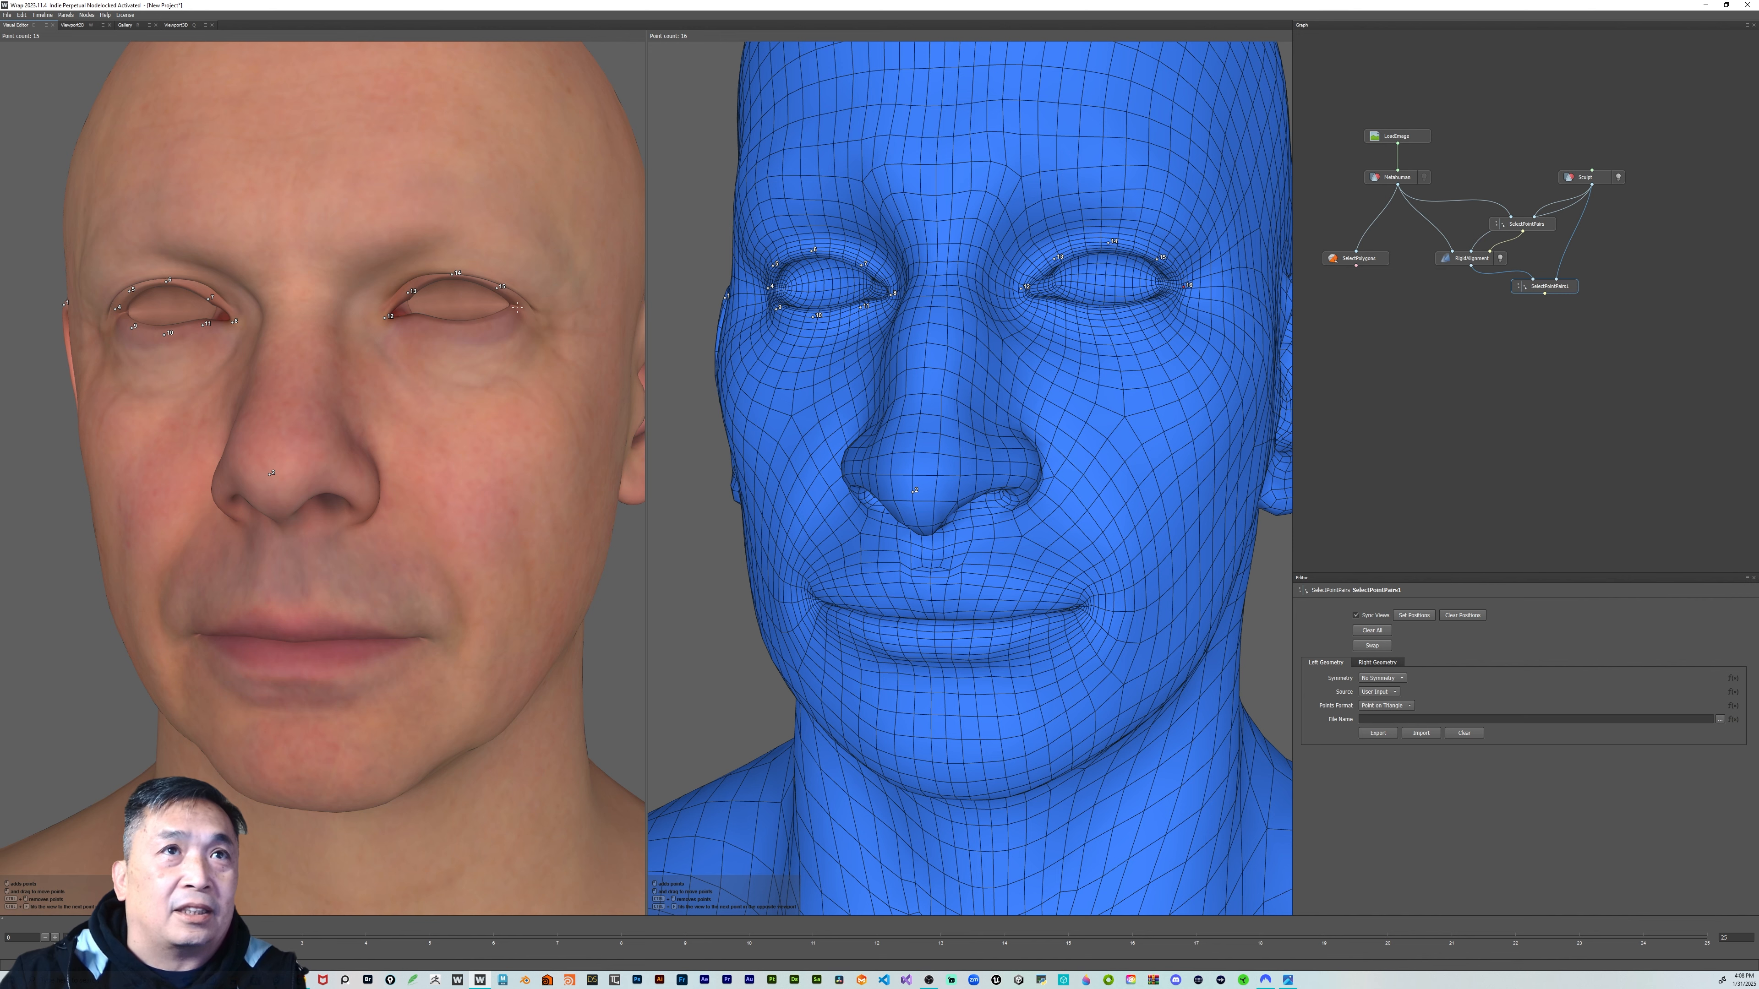
mouse_move(546, 382)
alt+mouse_down()
mouse_move(562, 369)
mouse_move(547, 379)
alt+mouse_up()
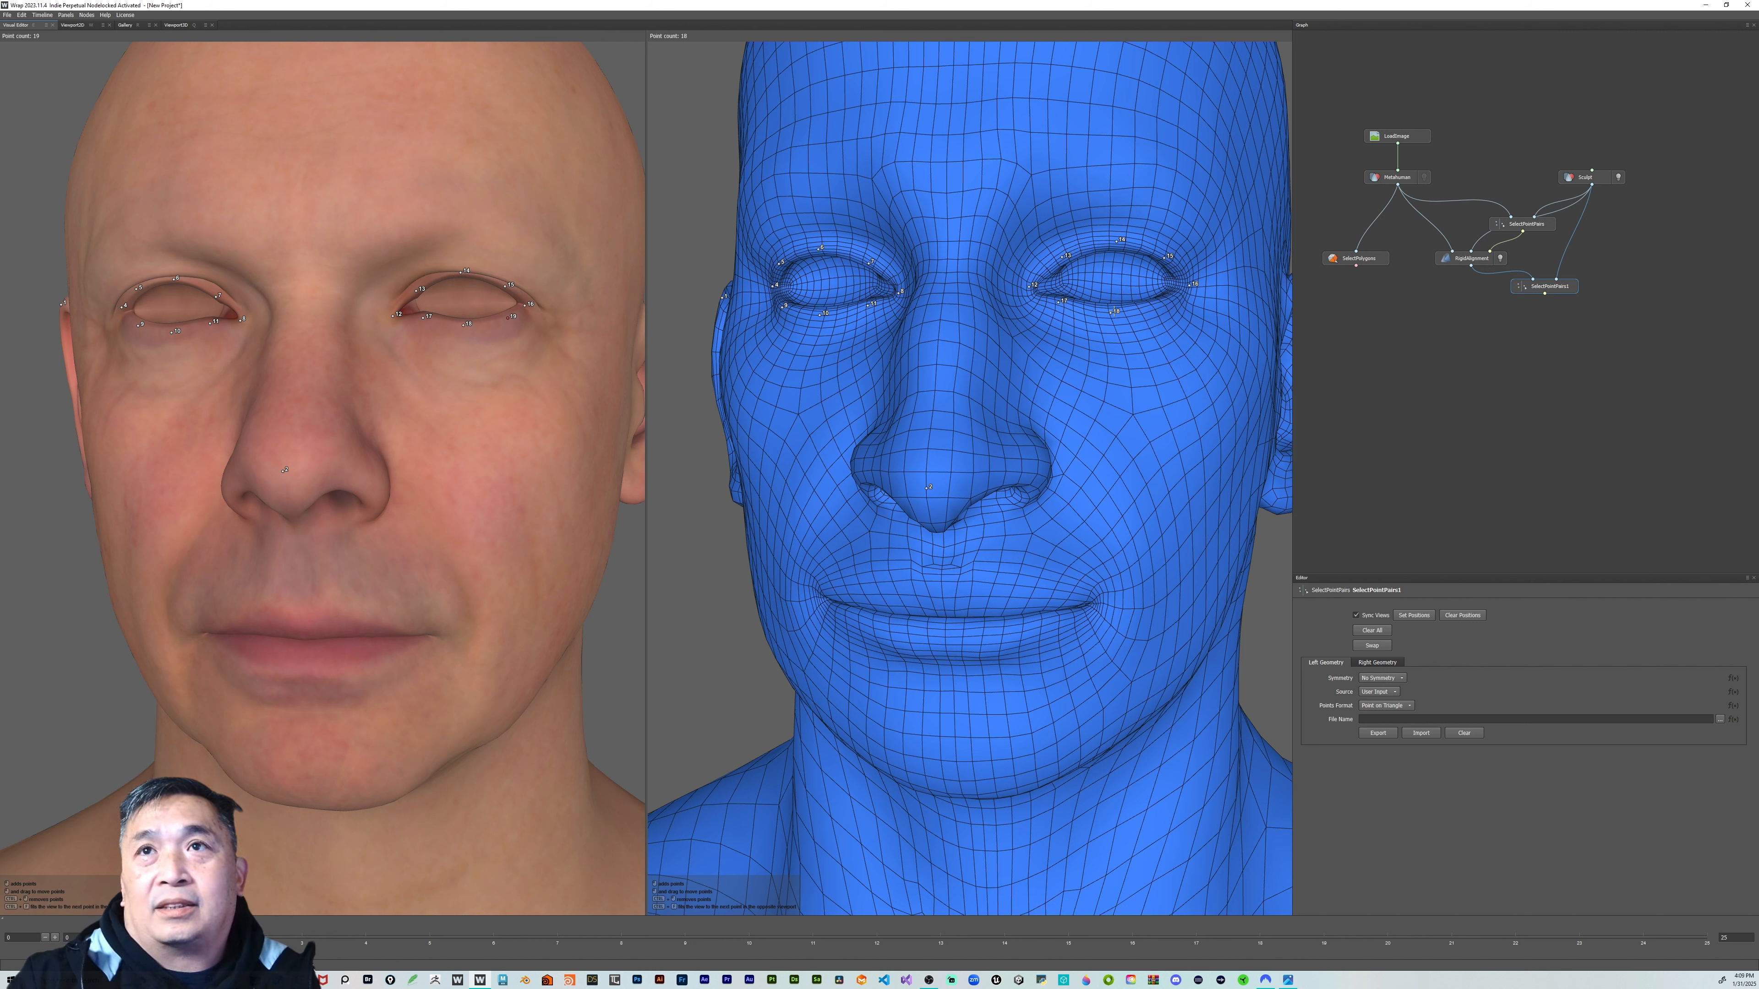
Place matching points around the right nostril wing, inside both nostrils and around the left nostril wing on both heads
drag(1017, 377, 1080, 428)
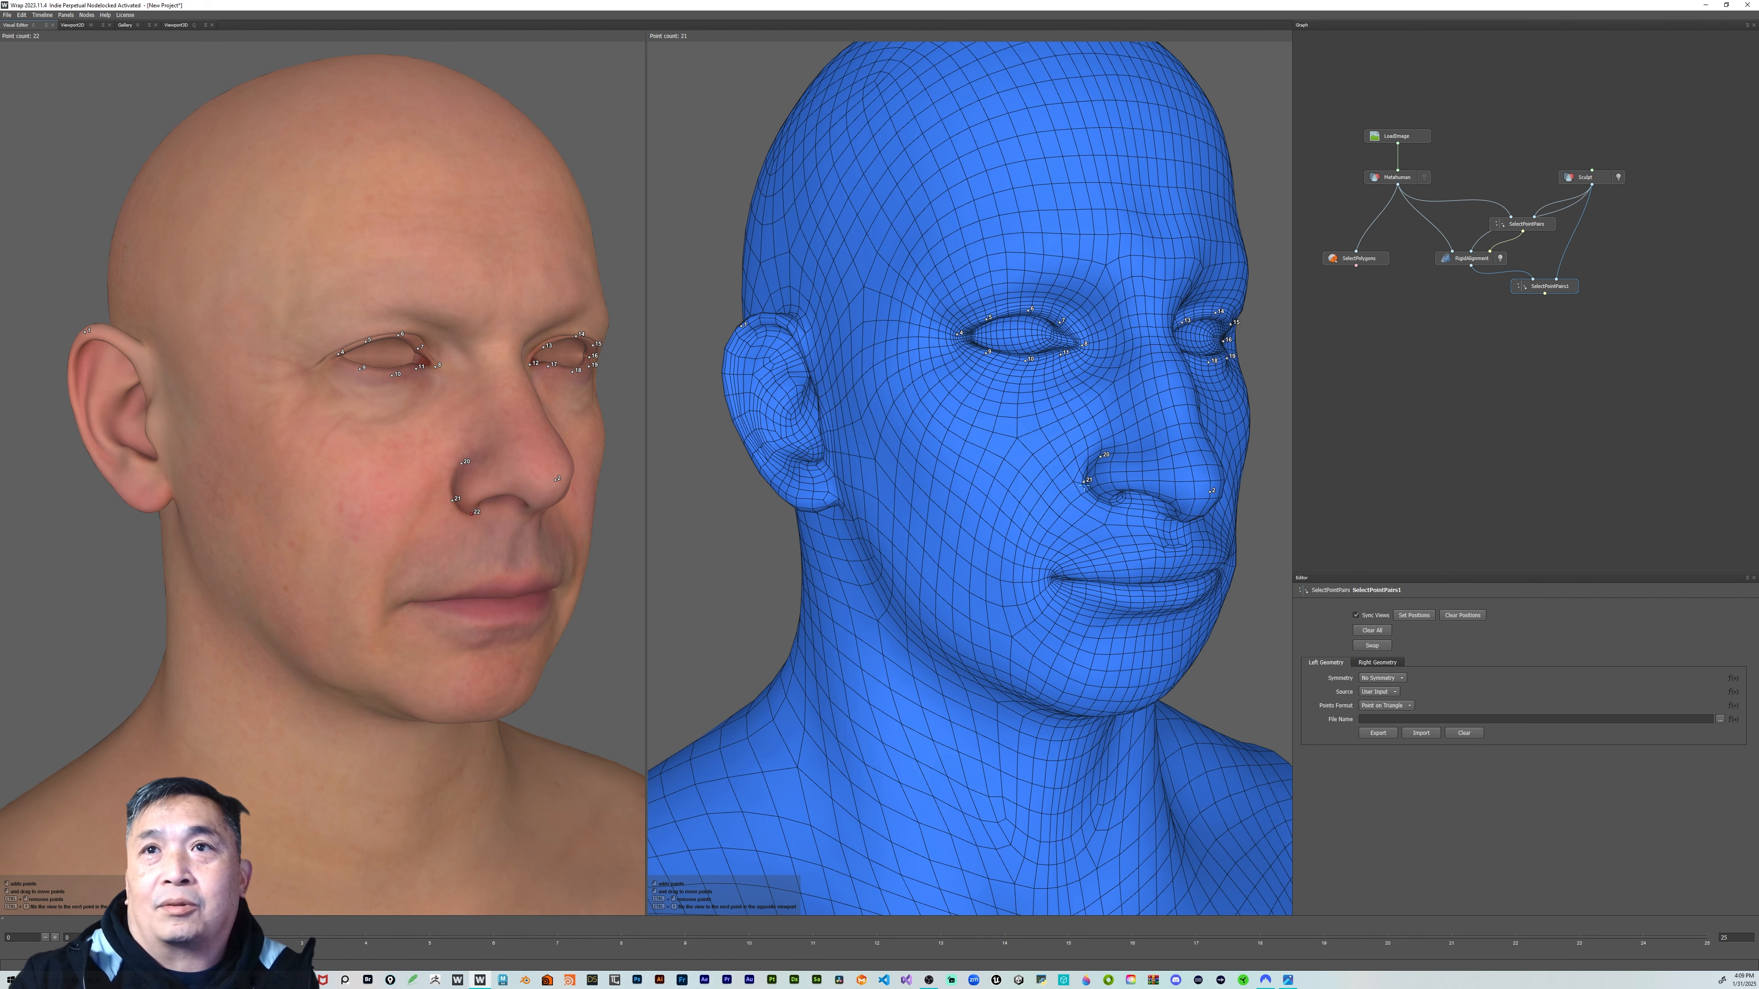
drag(1082, 490, 1054, 437)
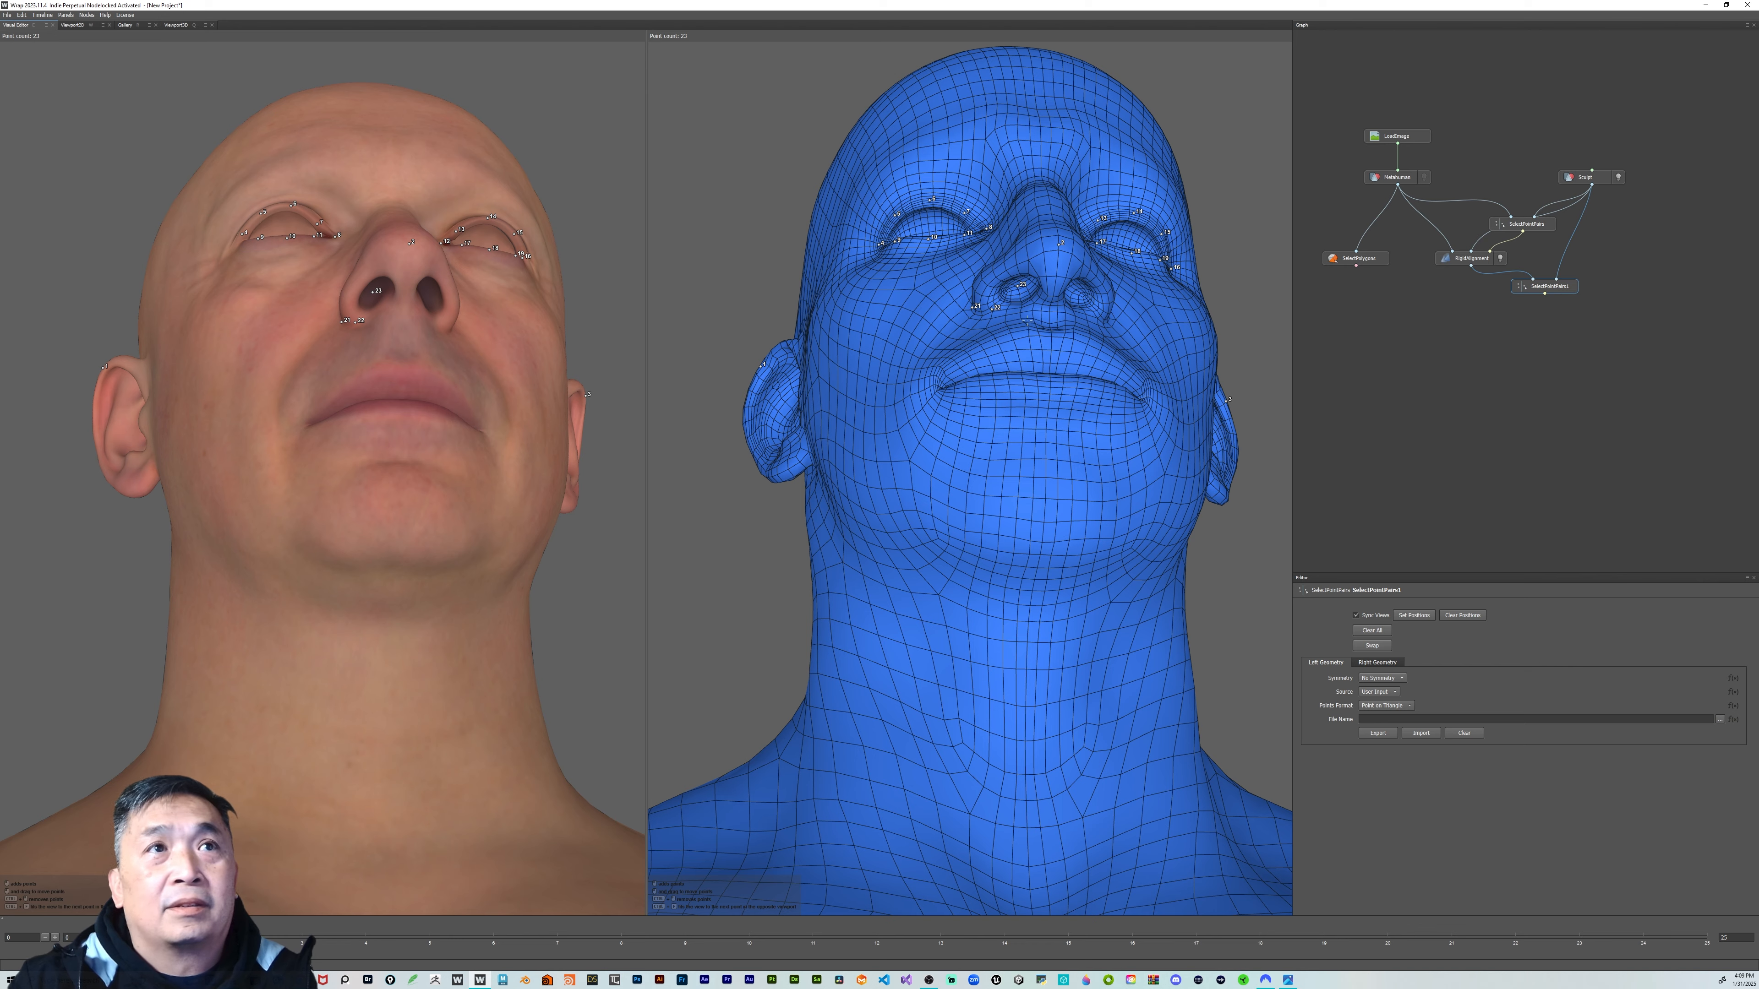
drag(1028, 320, 1019, 322)
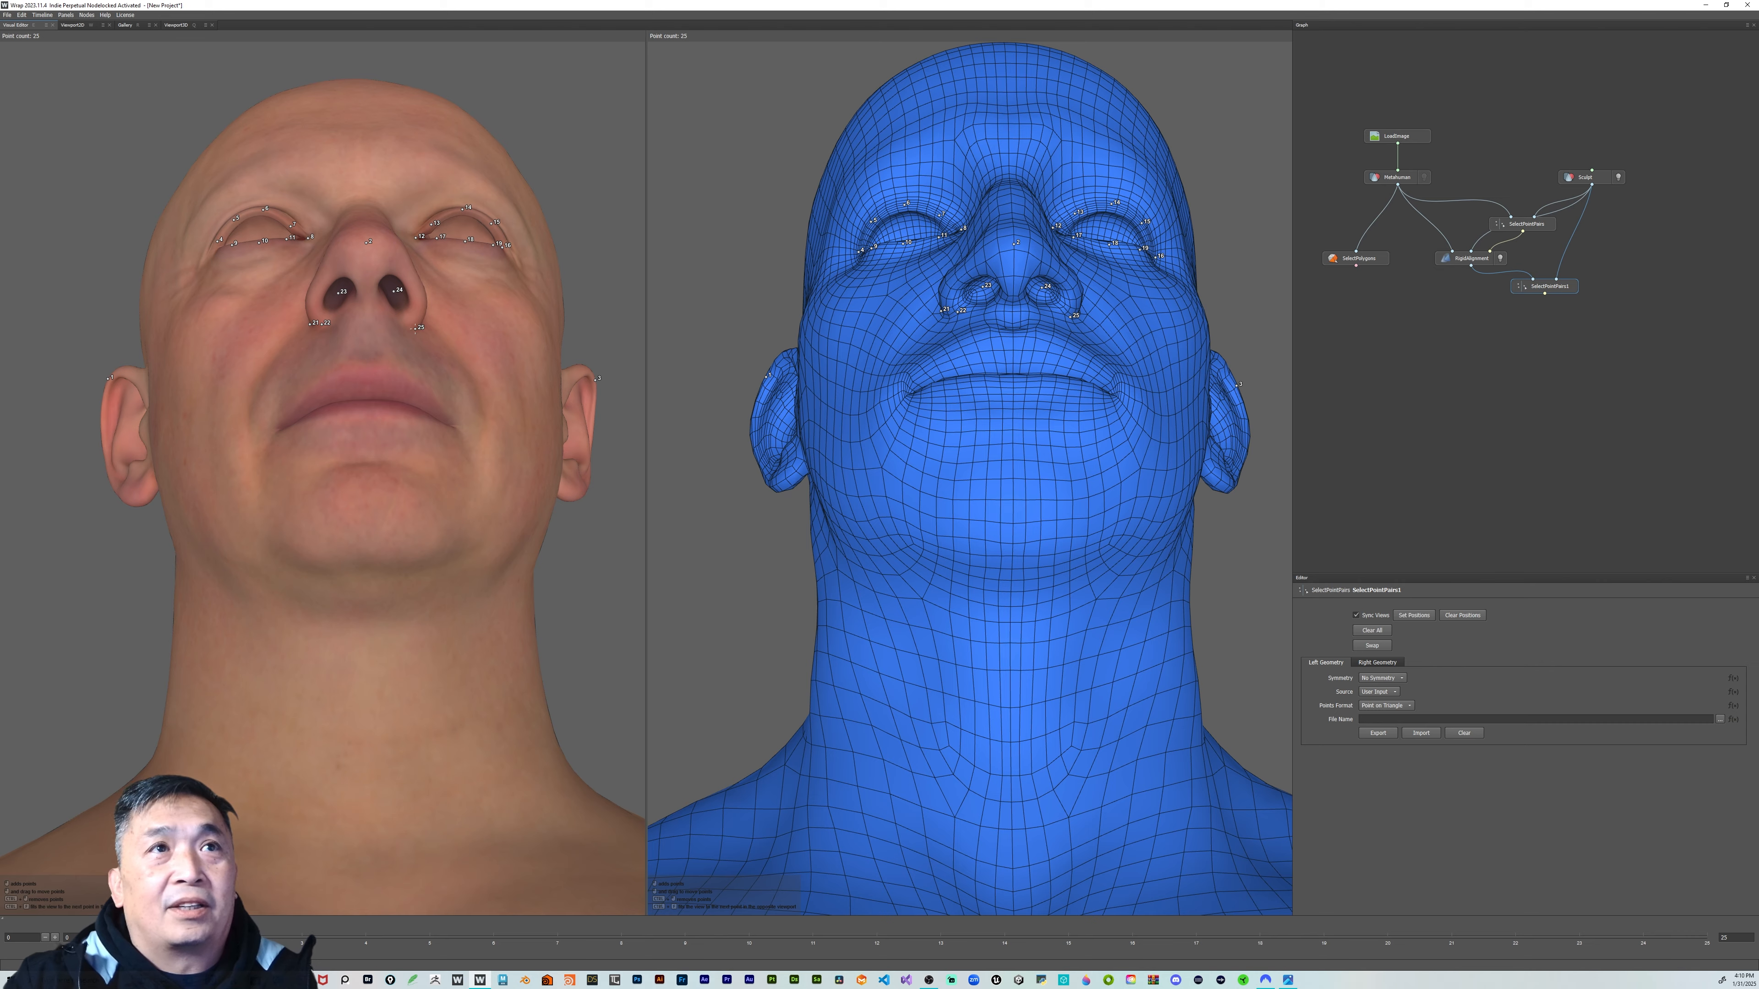
drag(465, 298, 407, 343)
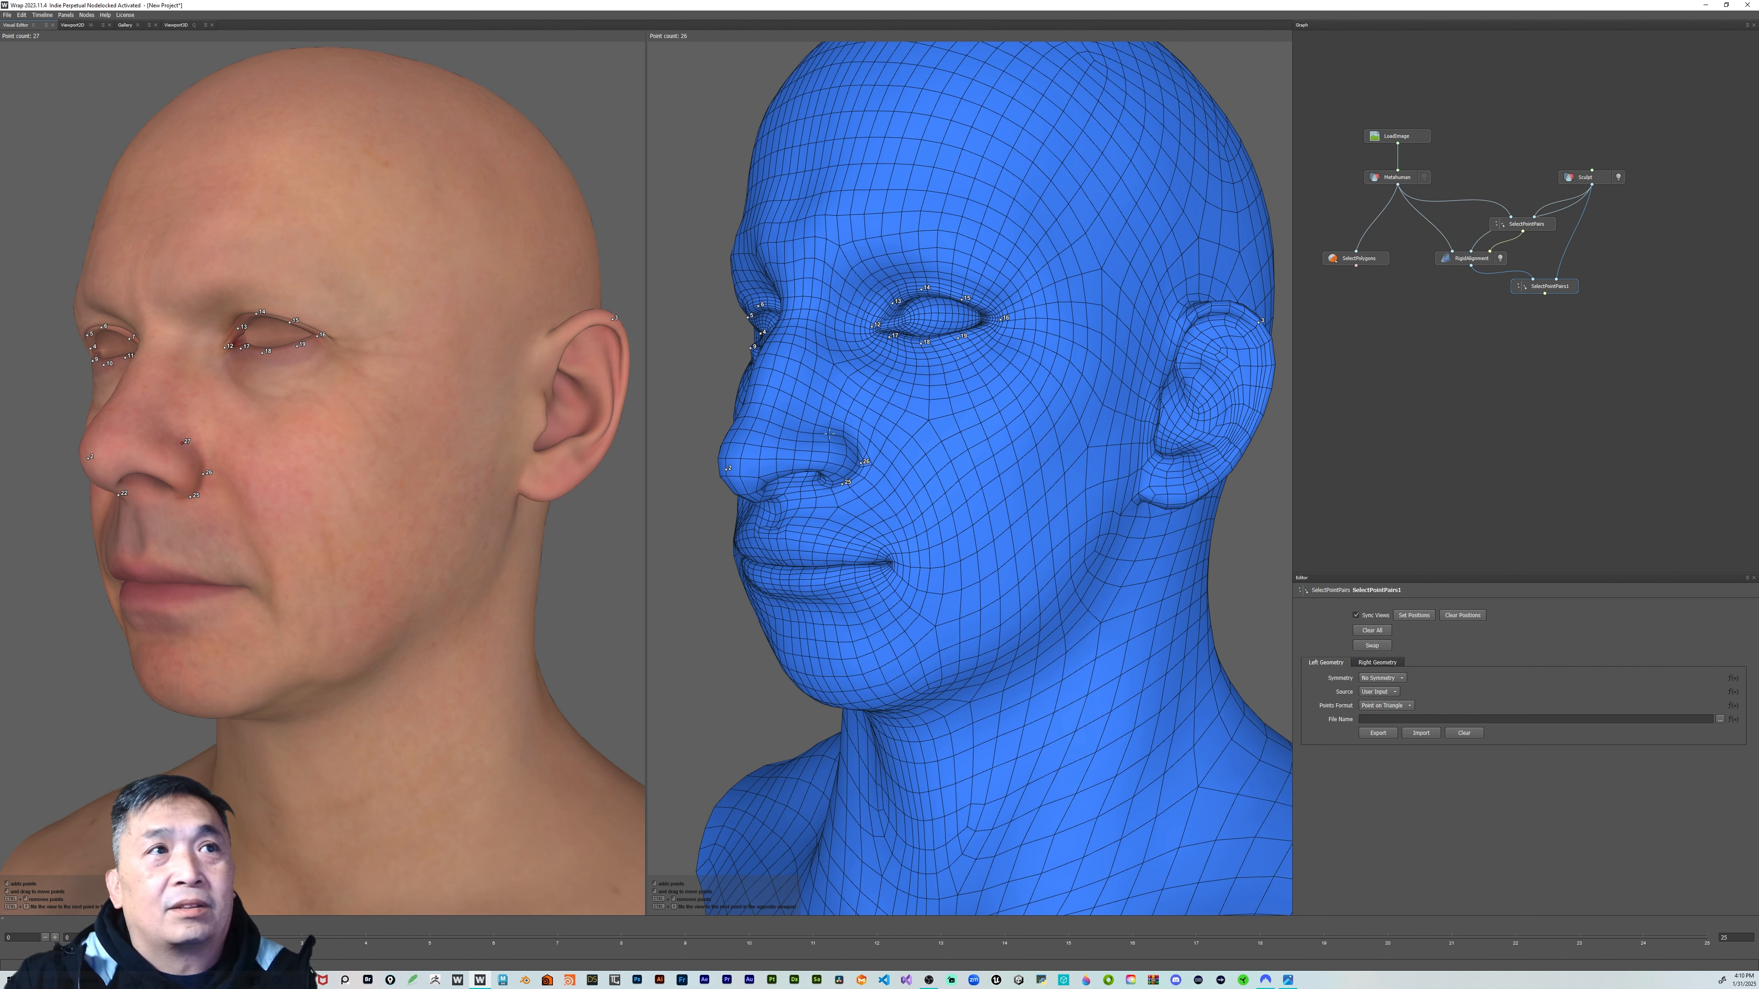
Complete the left nostril wing points and place a matching pair at the base of the nose between the nostrils
scroll(835, 437, down, 4)
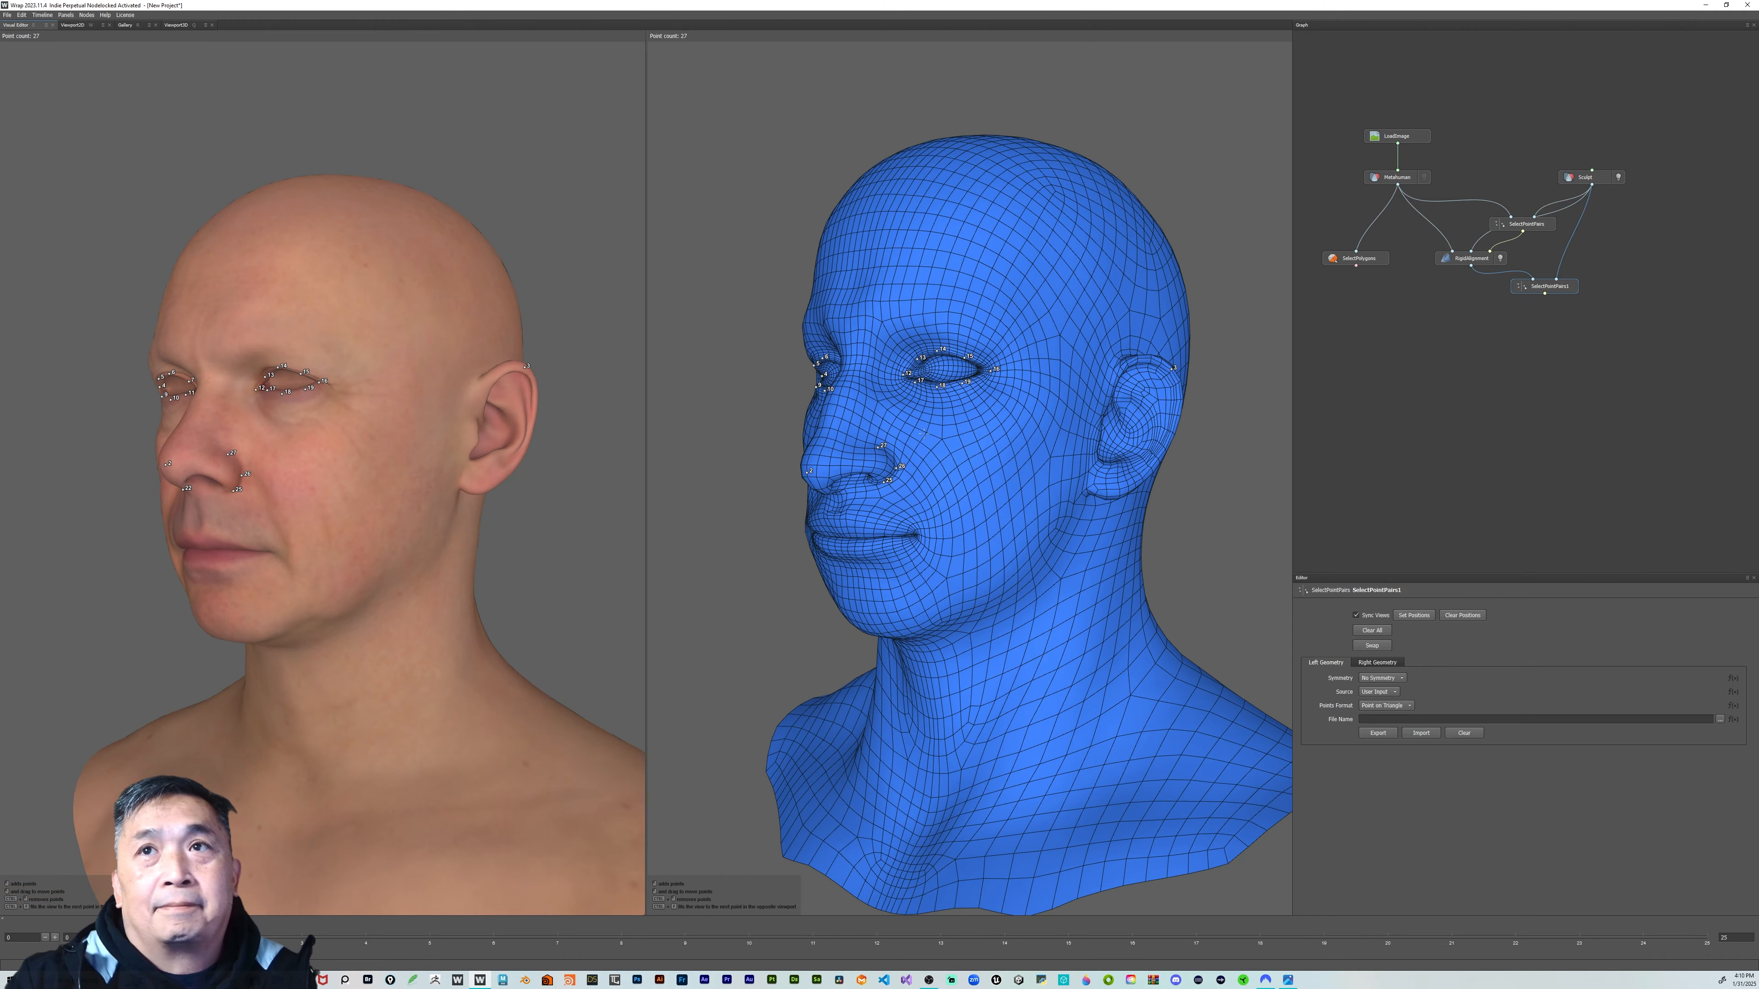
alt+drag(835, 437, 983, 434)
drag(1039, 432, 984, 392)
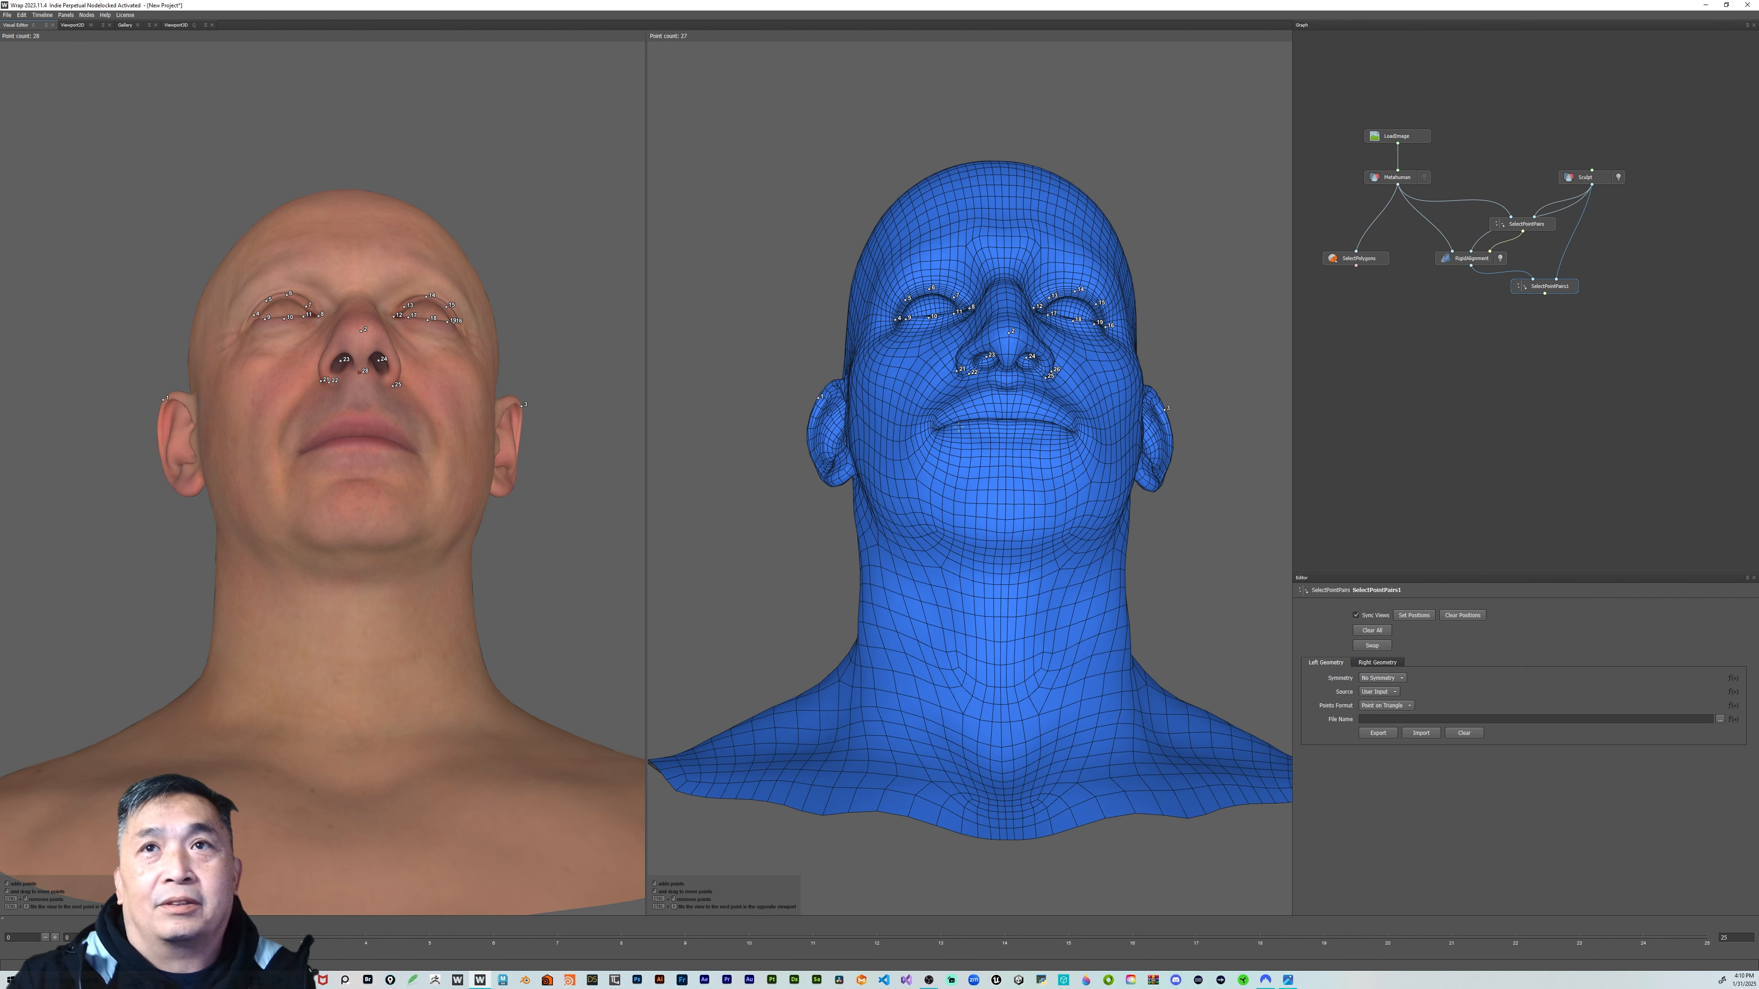
scroll(1011, 375, up, 3)
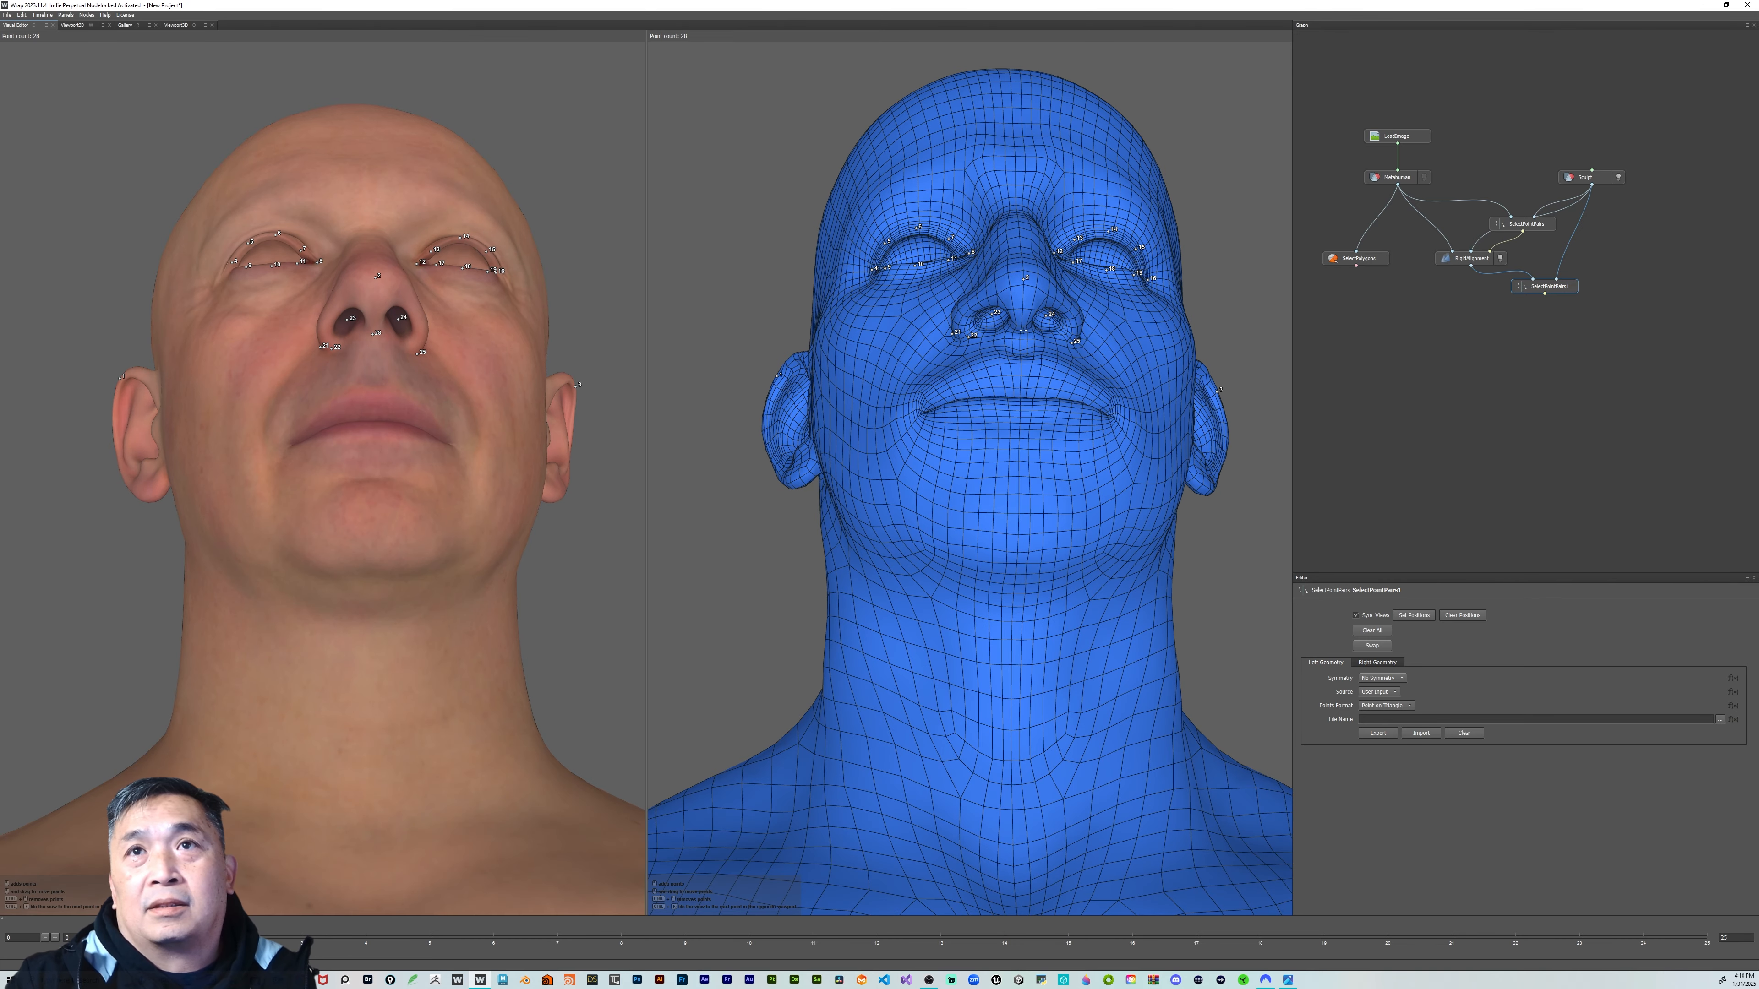
click(1020, 331)
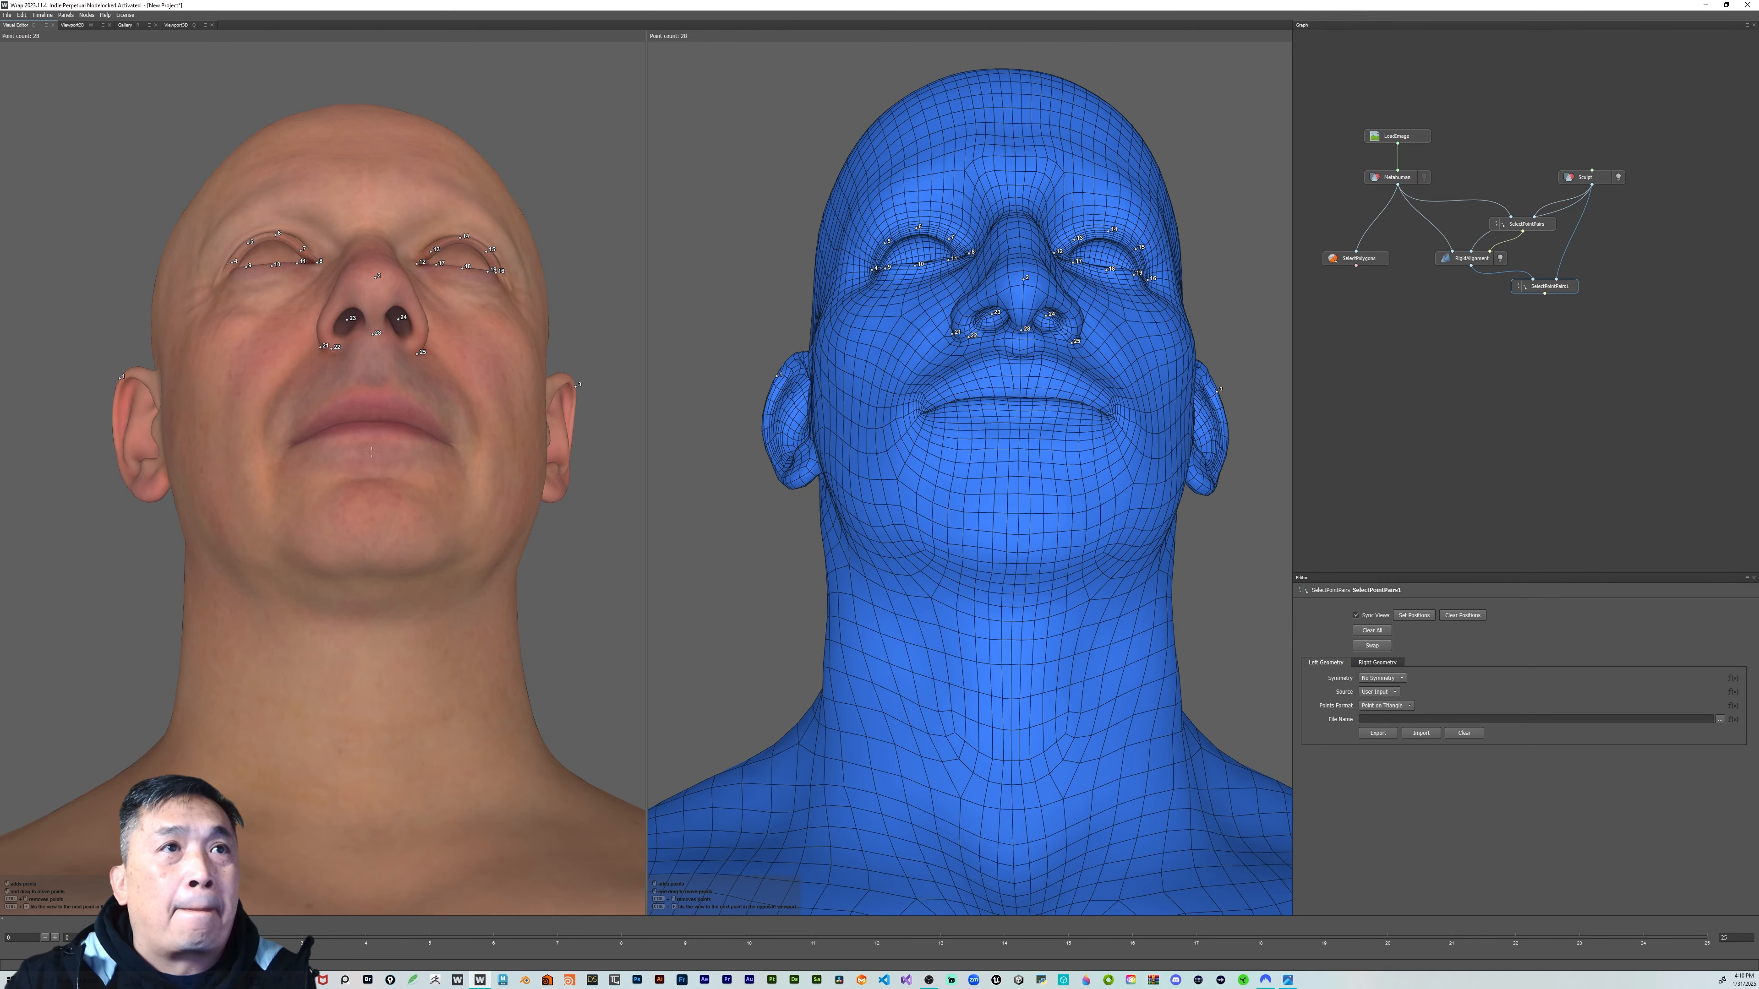
Place matching points on both mouth corners and along the upper lip's top border and bottom edge on both heads
scroll(371, 451, up, 3)
alt+drag(371, 452, 370, 474)
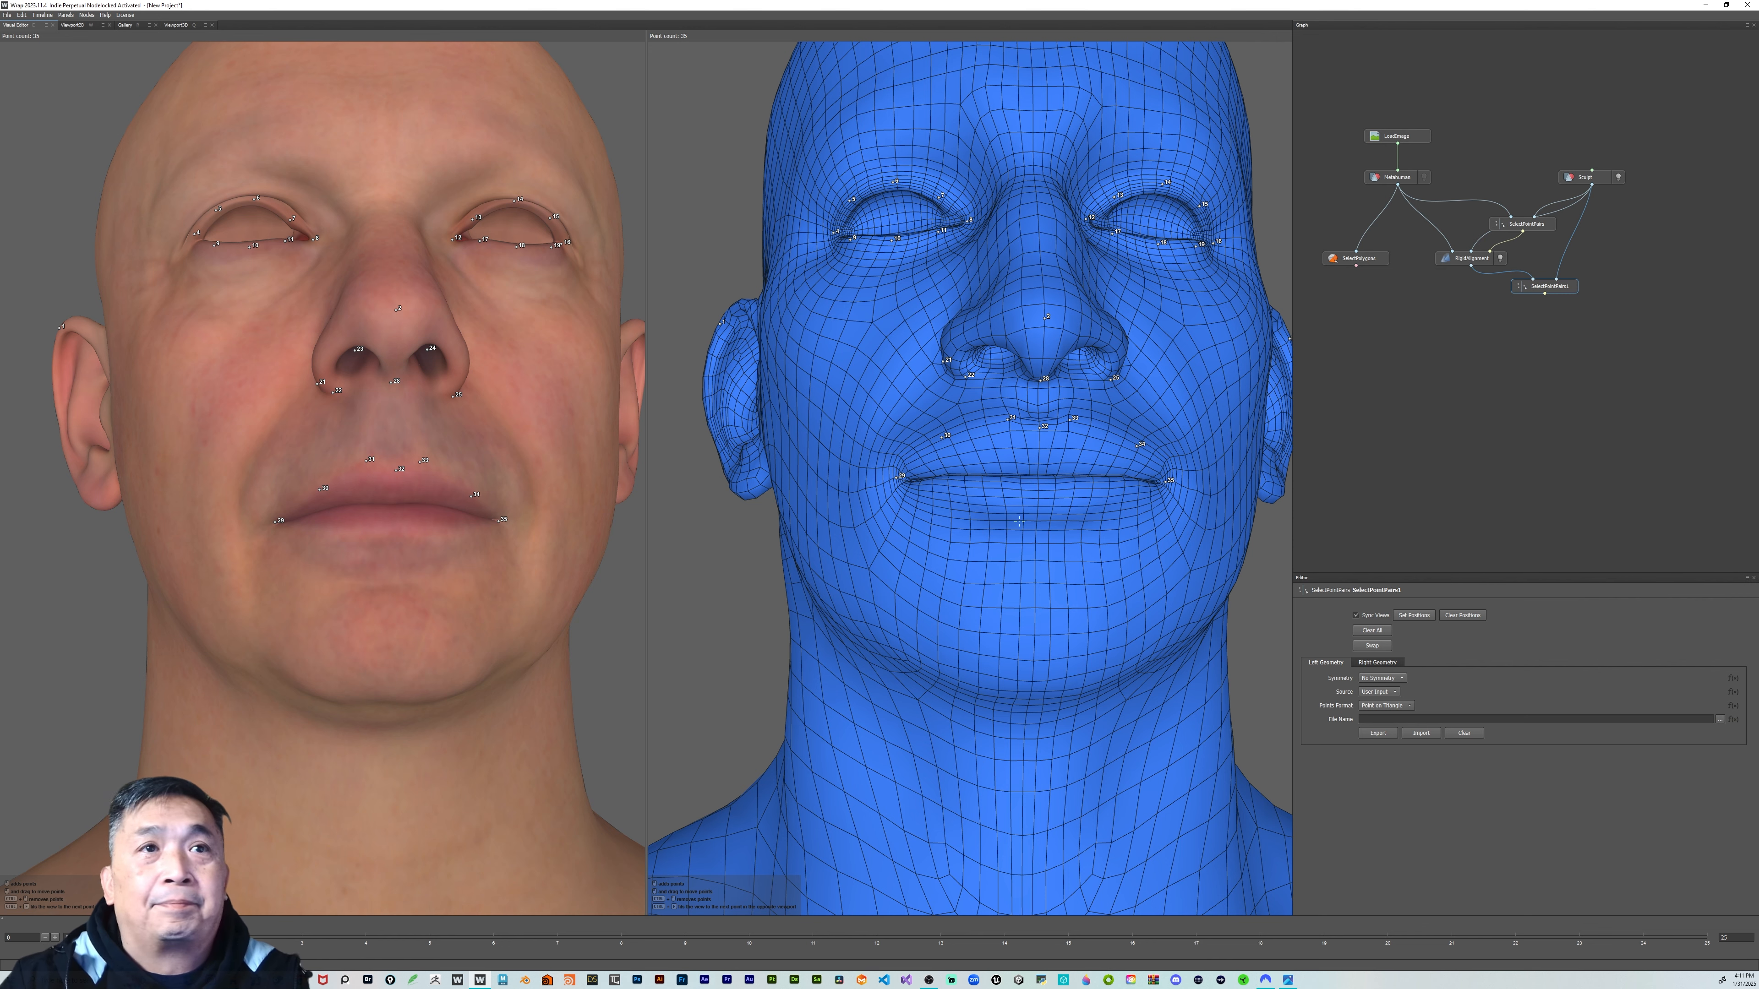
scroll(1065, 494, up, 3)
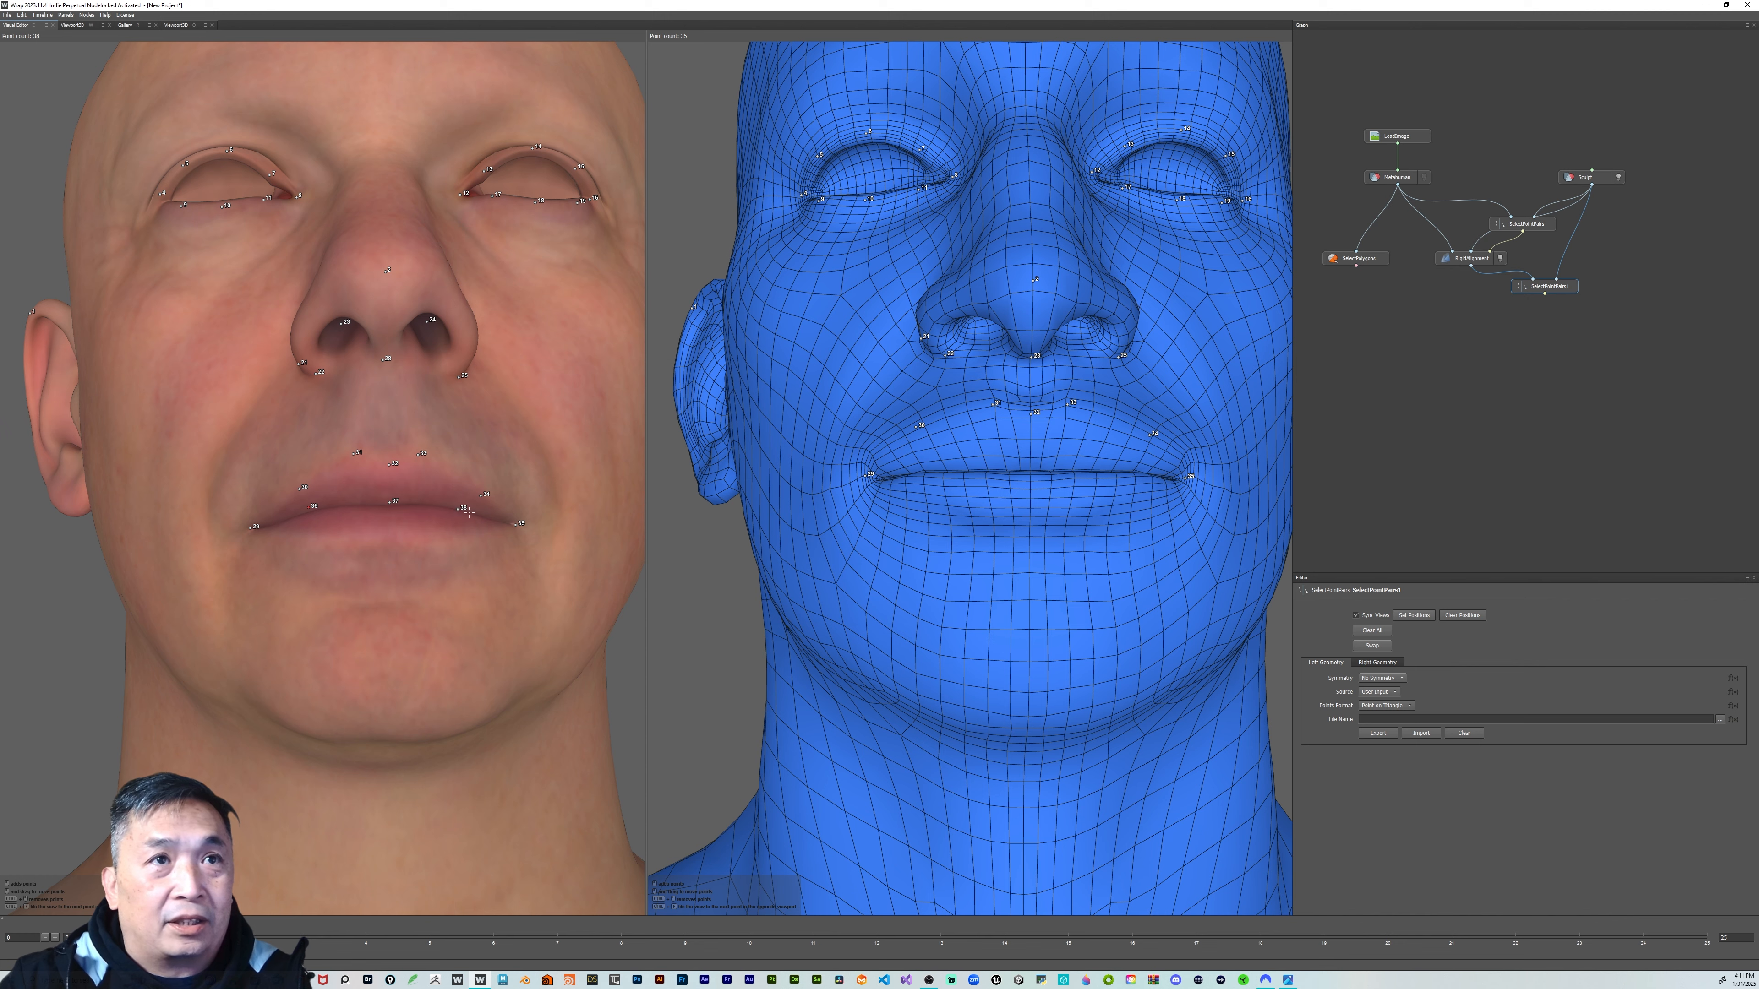
alt+drag(522, 530, 509, 530)
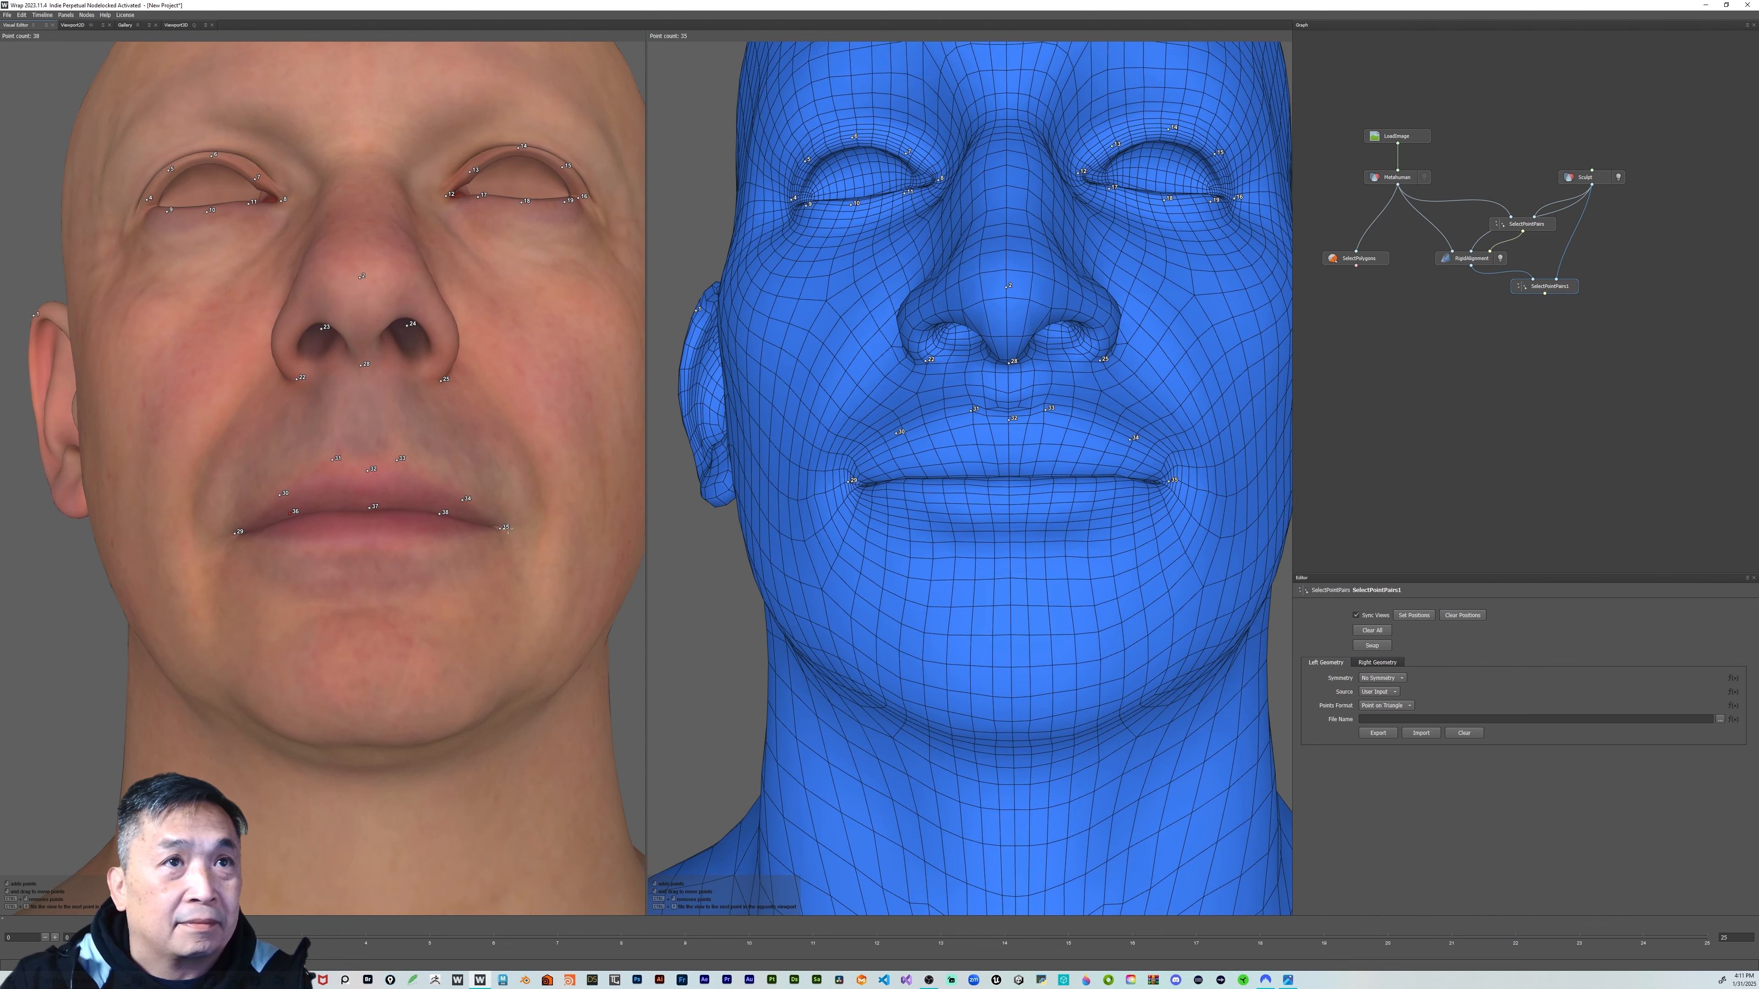
scroll(358, 520, up, 5)
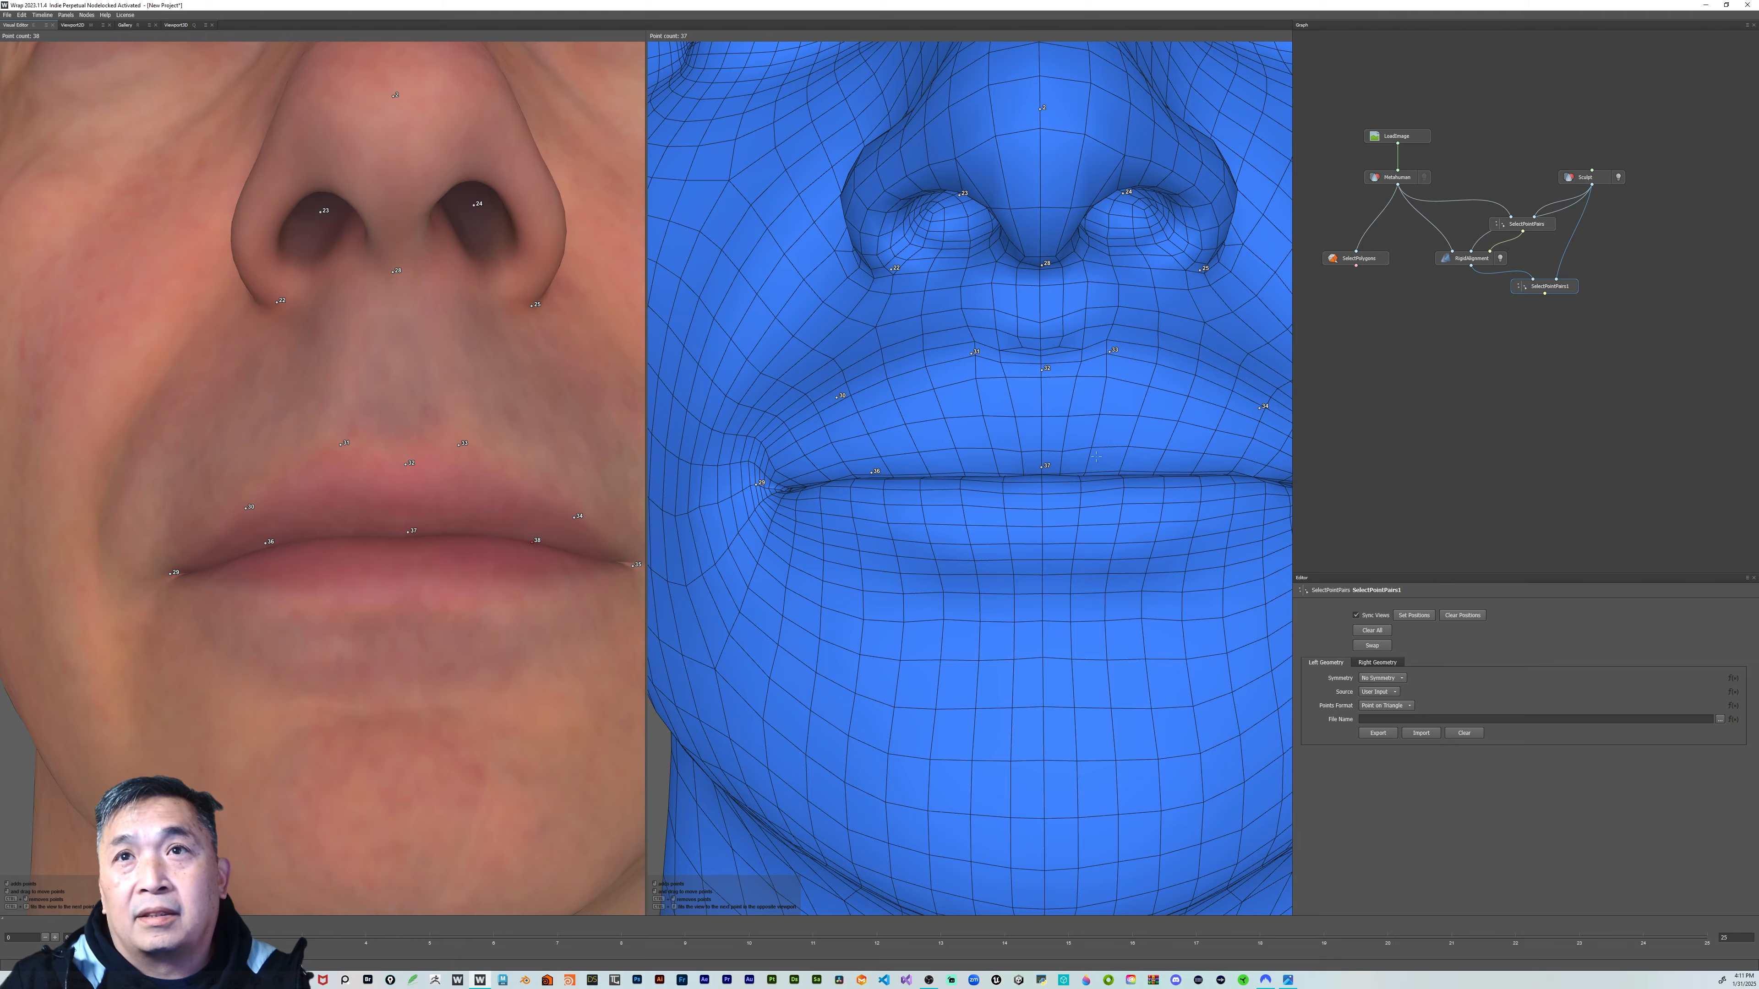
middle_drag(1095, 457, 983, 423)
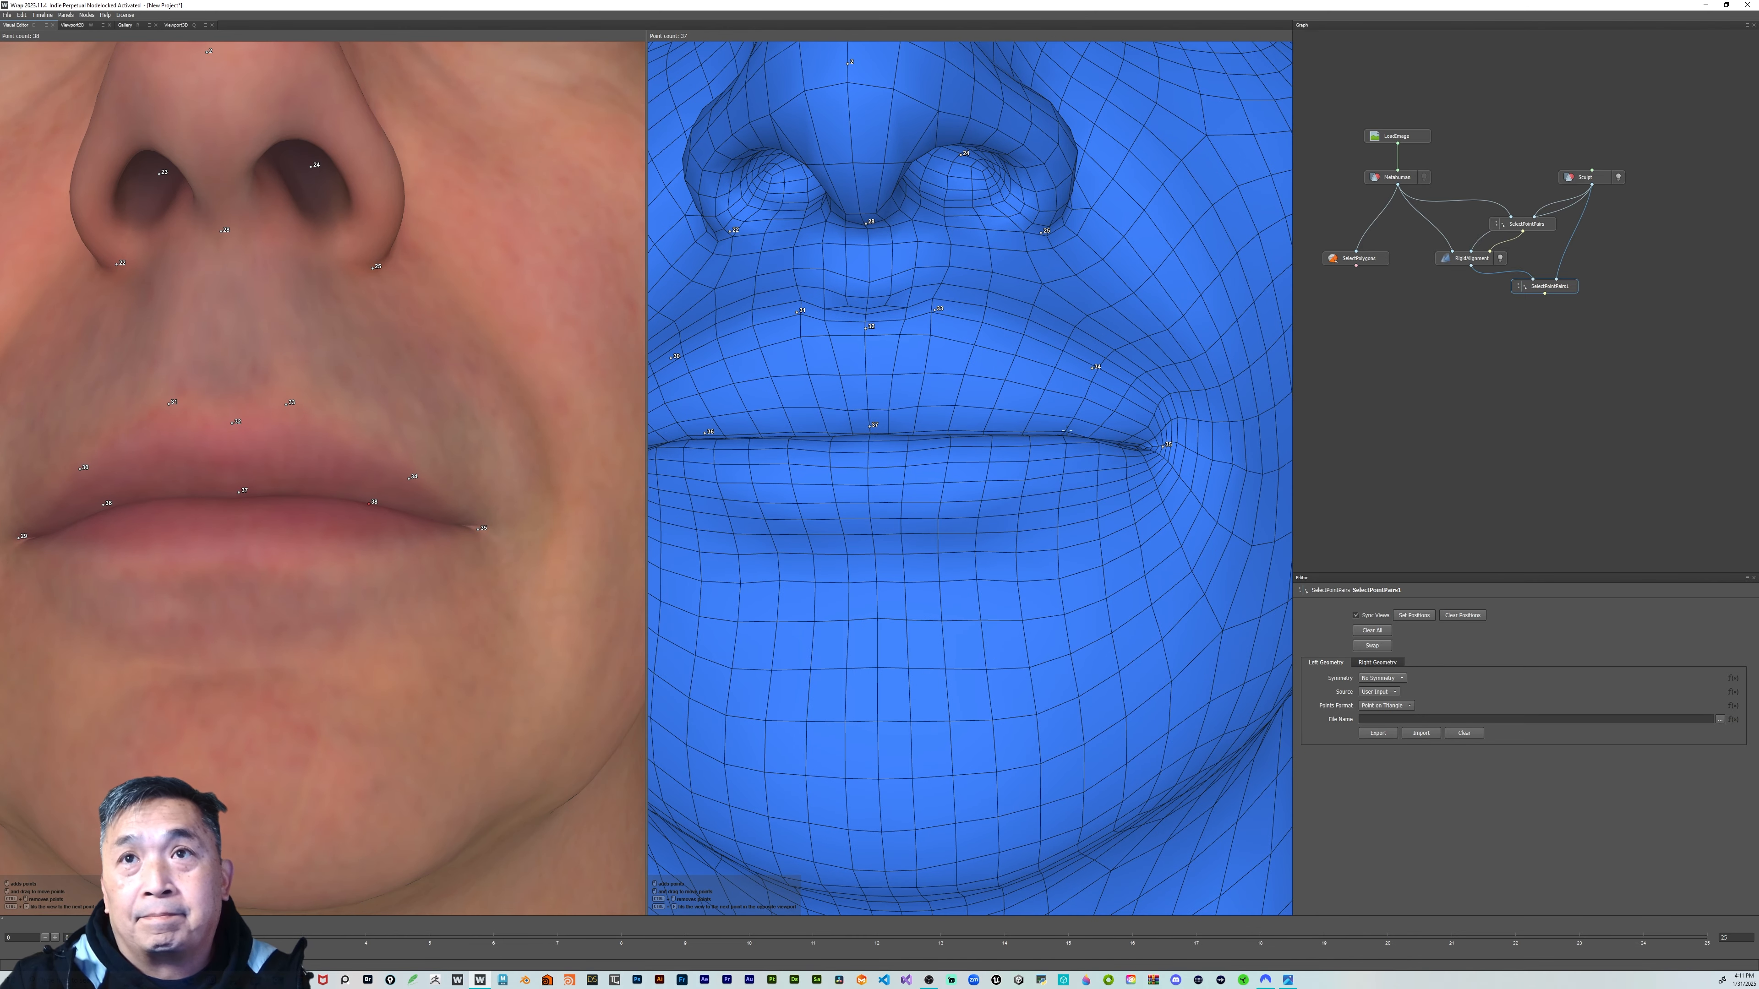
Place matching points along the lower lip's bottom border and its upper edge at the mouth opening on both heads
scroll(1013, 437, down, 5)
scroll(985, 444, up, 2)
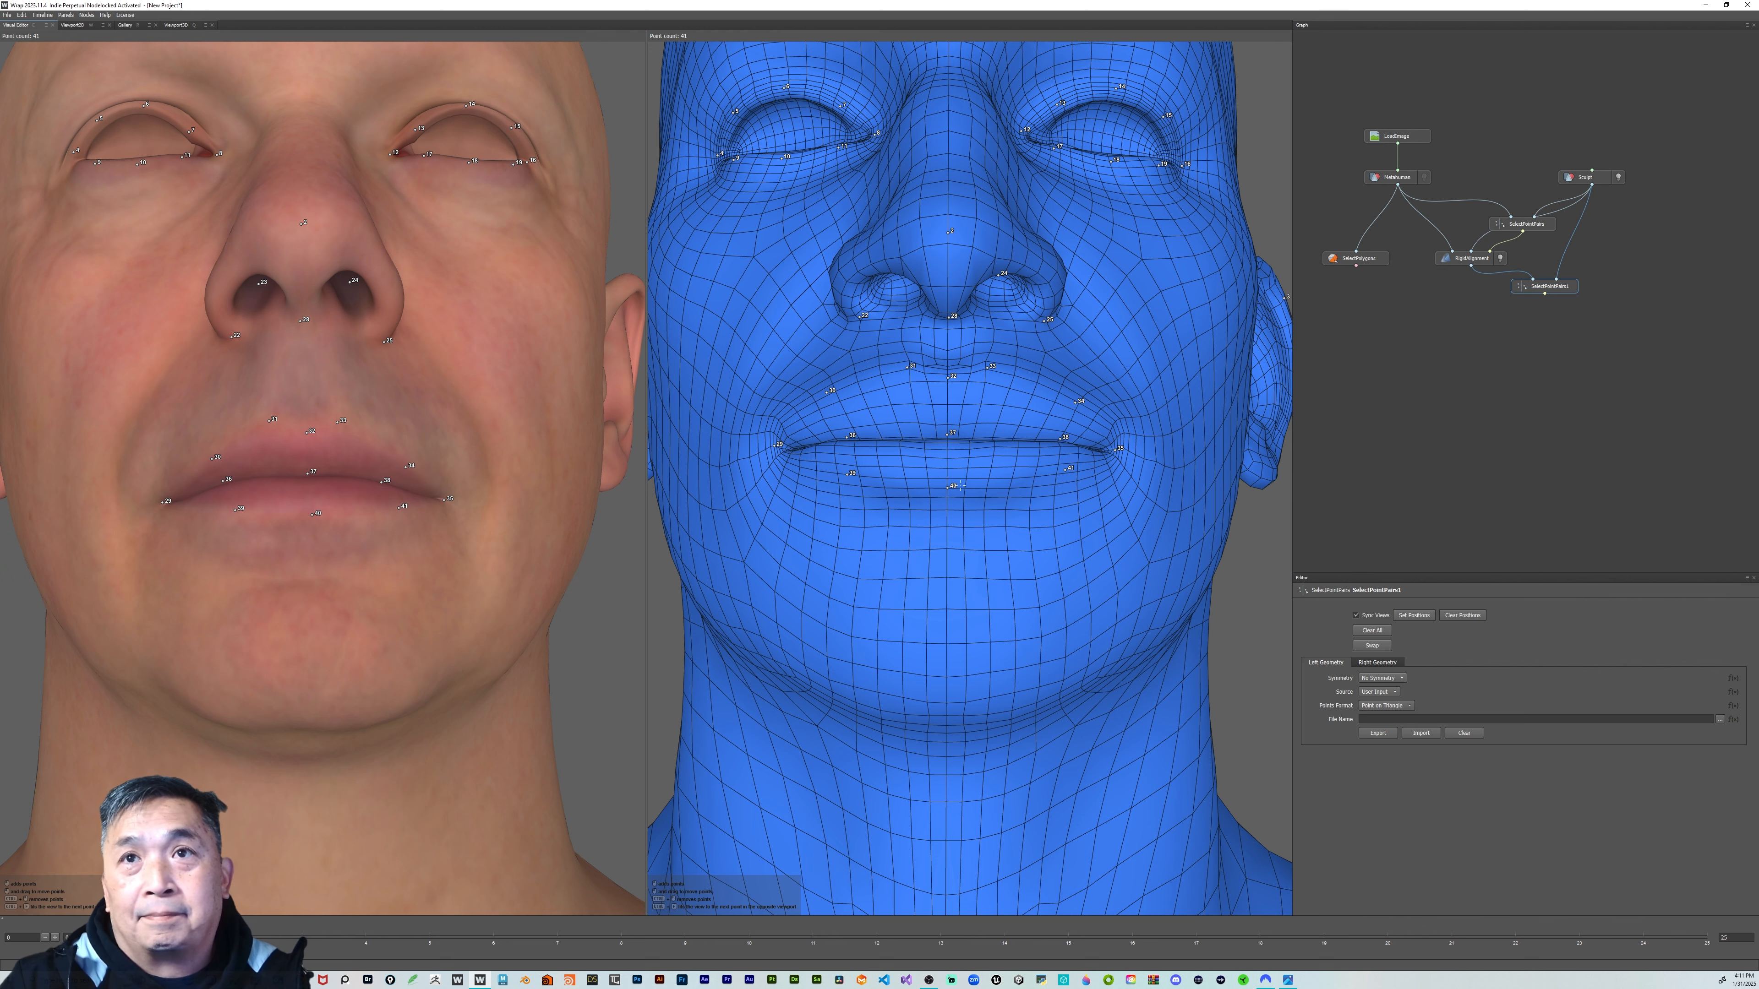
scroll(959, 485, up, 3)
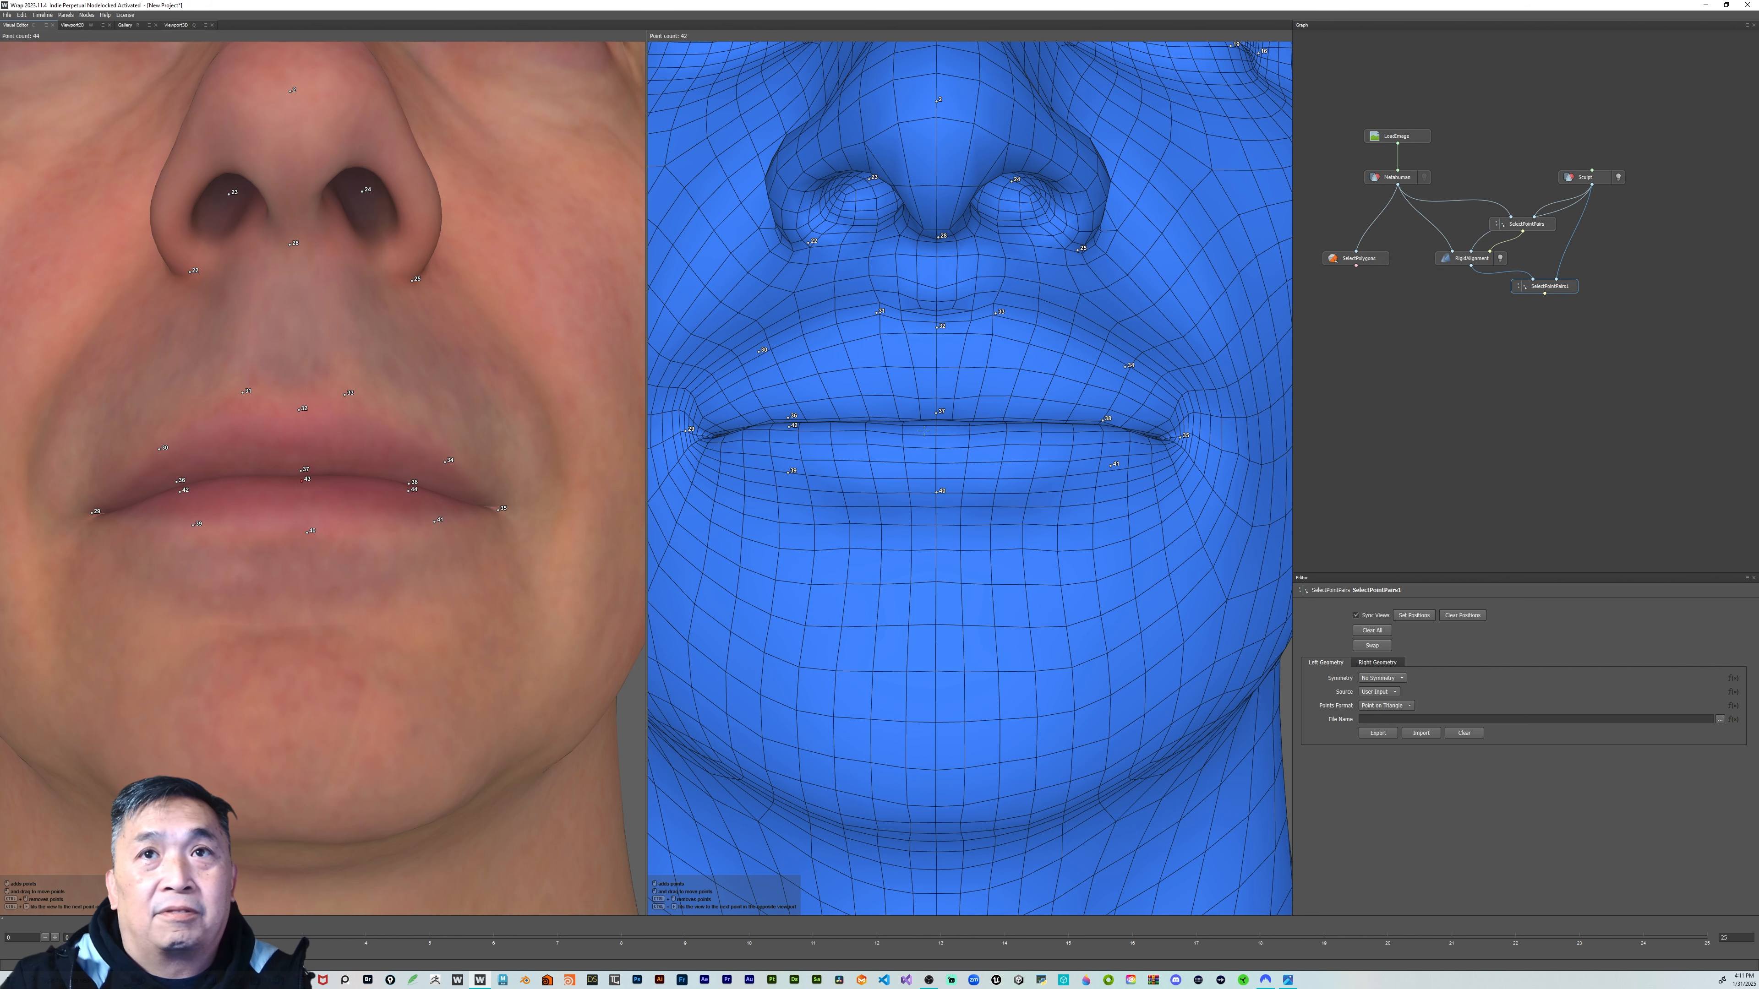
click(1100, 429)
Place matching points around the outer rim and lobe of the right ear and the left ear on both heads
key(f)
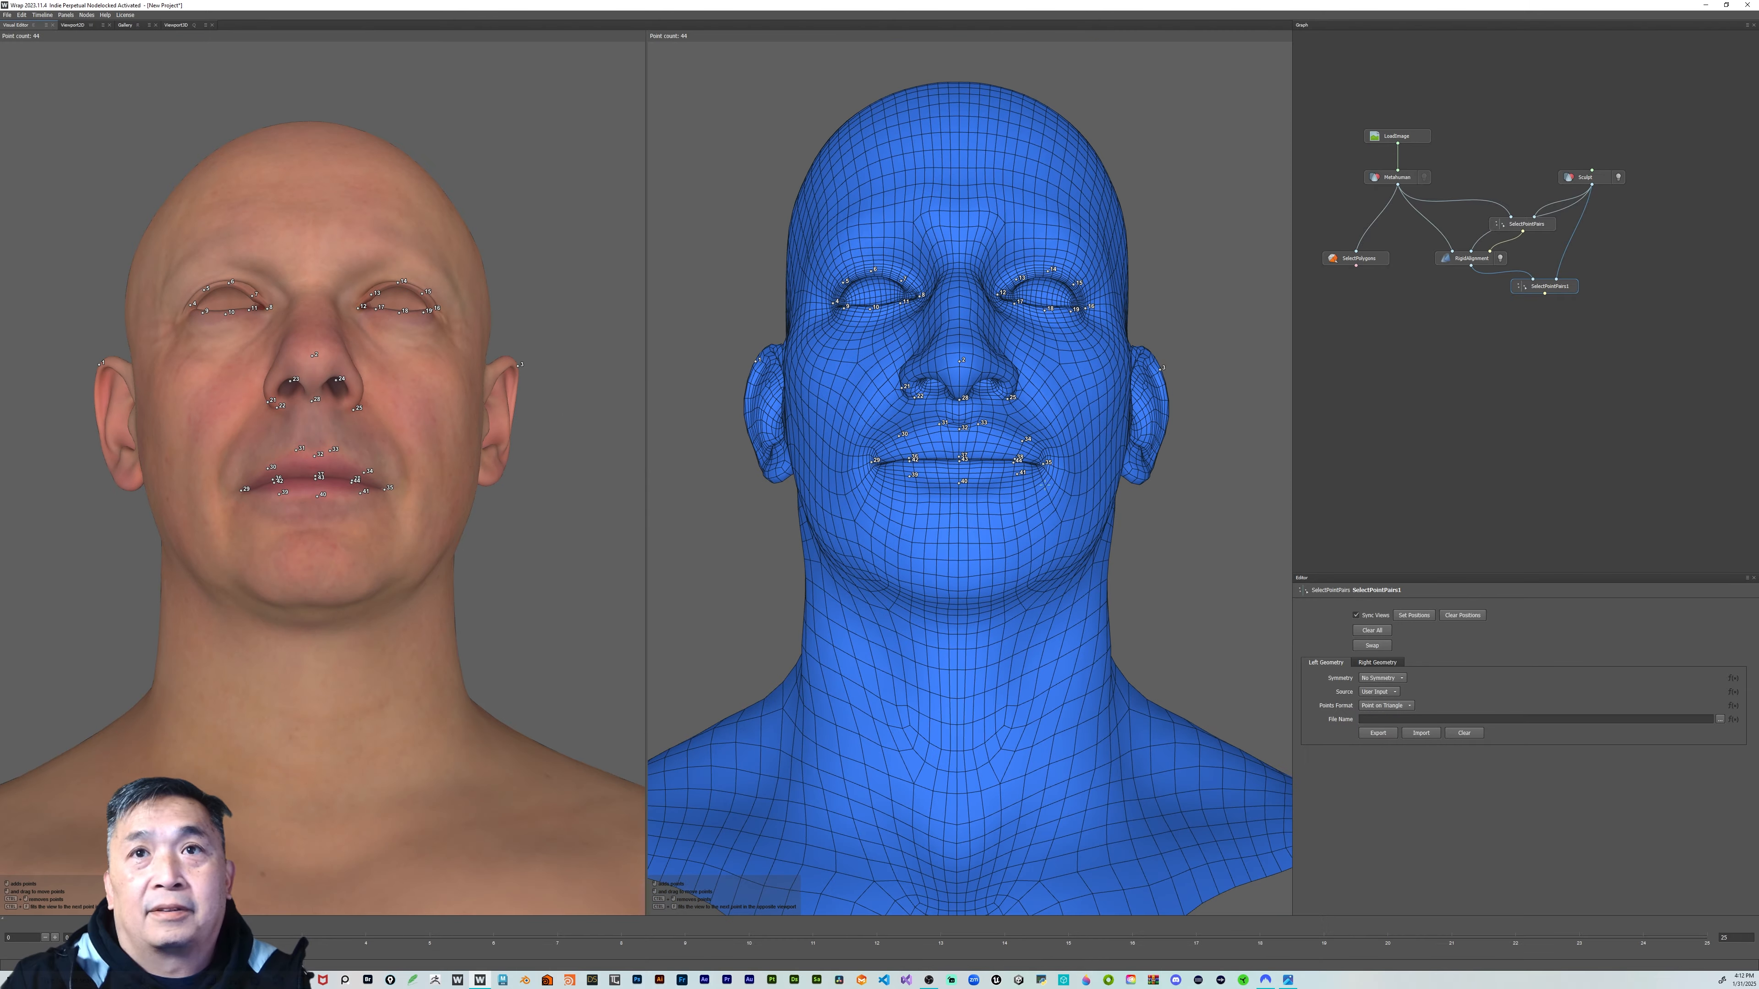
drag(977, 541, 1011, 504)
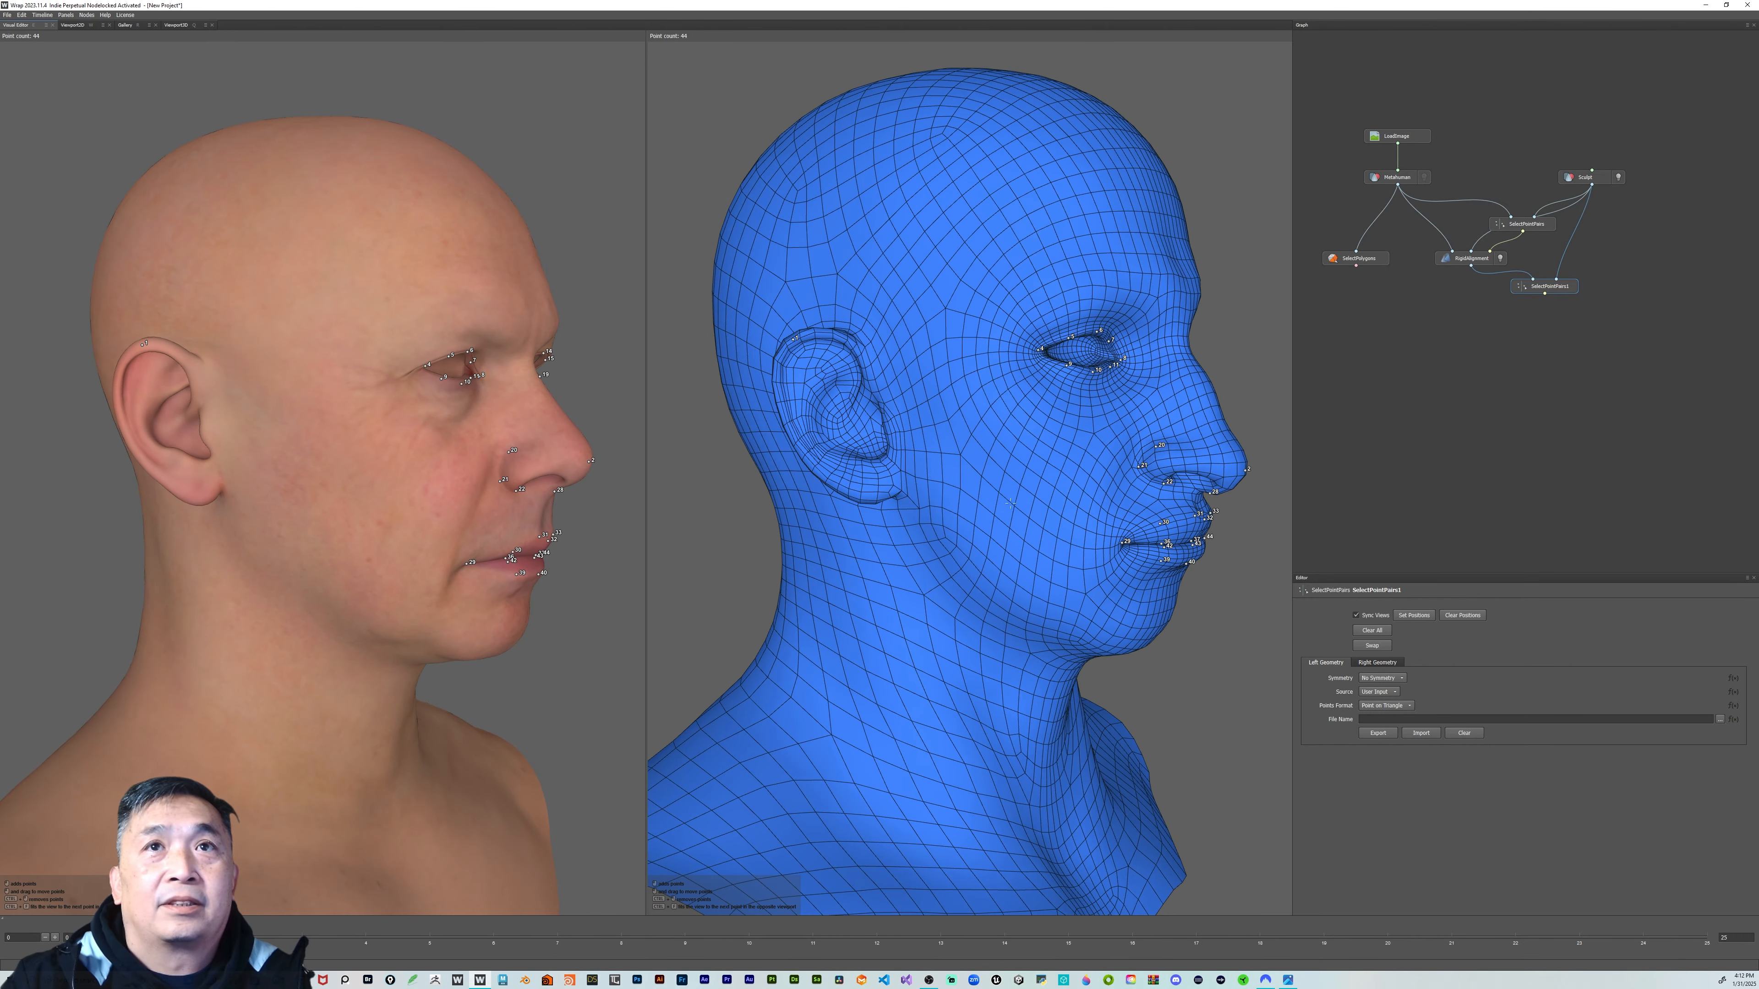
scroll(506, 419, up, 3)
scroll(161, 348, down, 3)
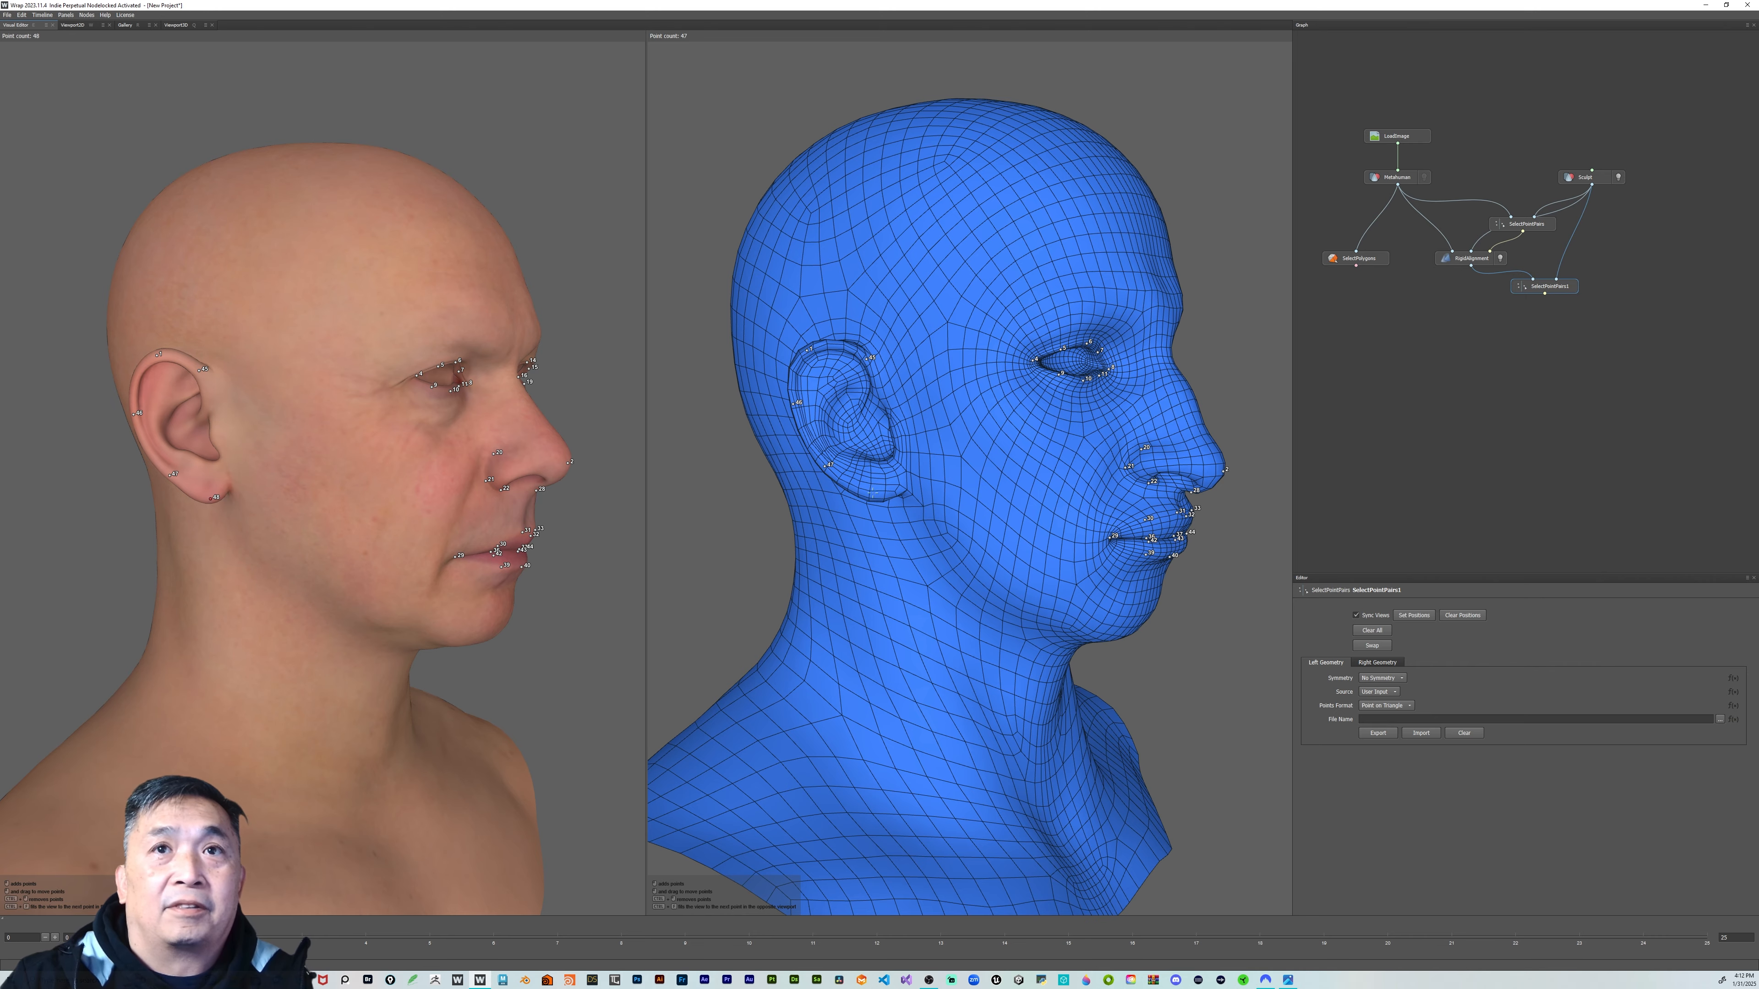
alt+drag(1122, 496, 799, 440)
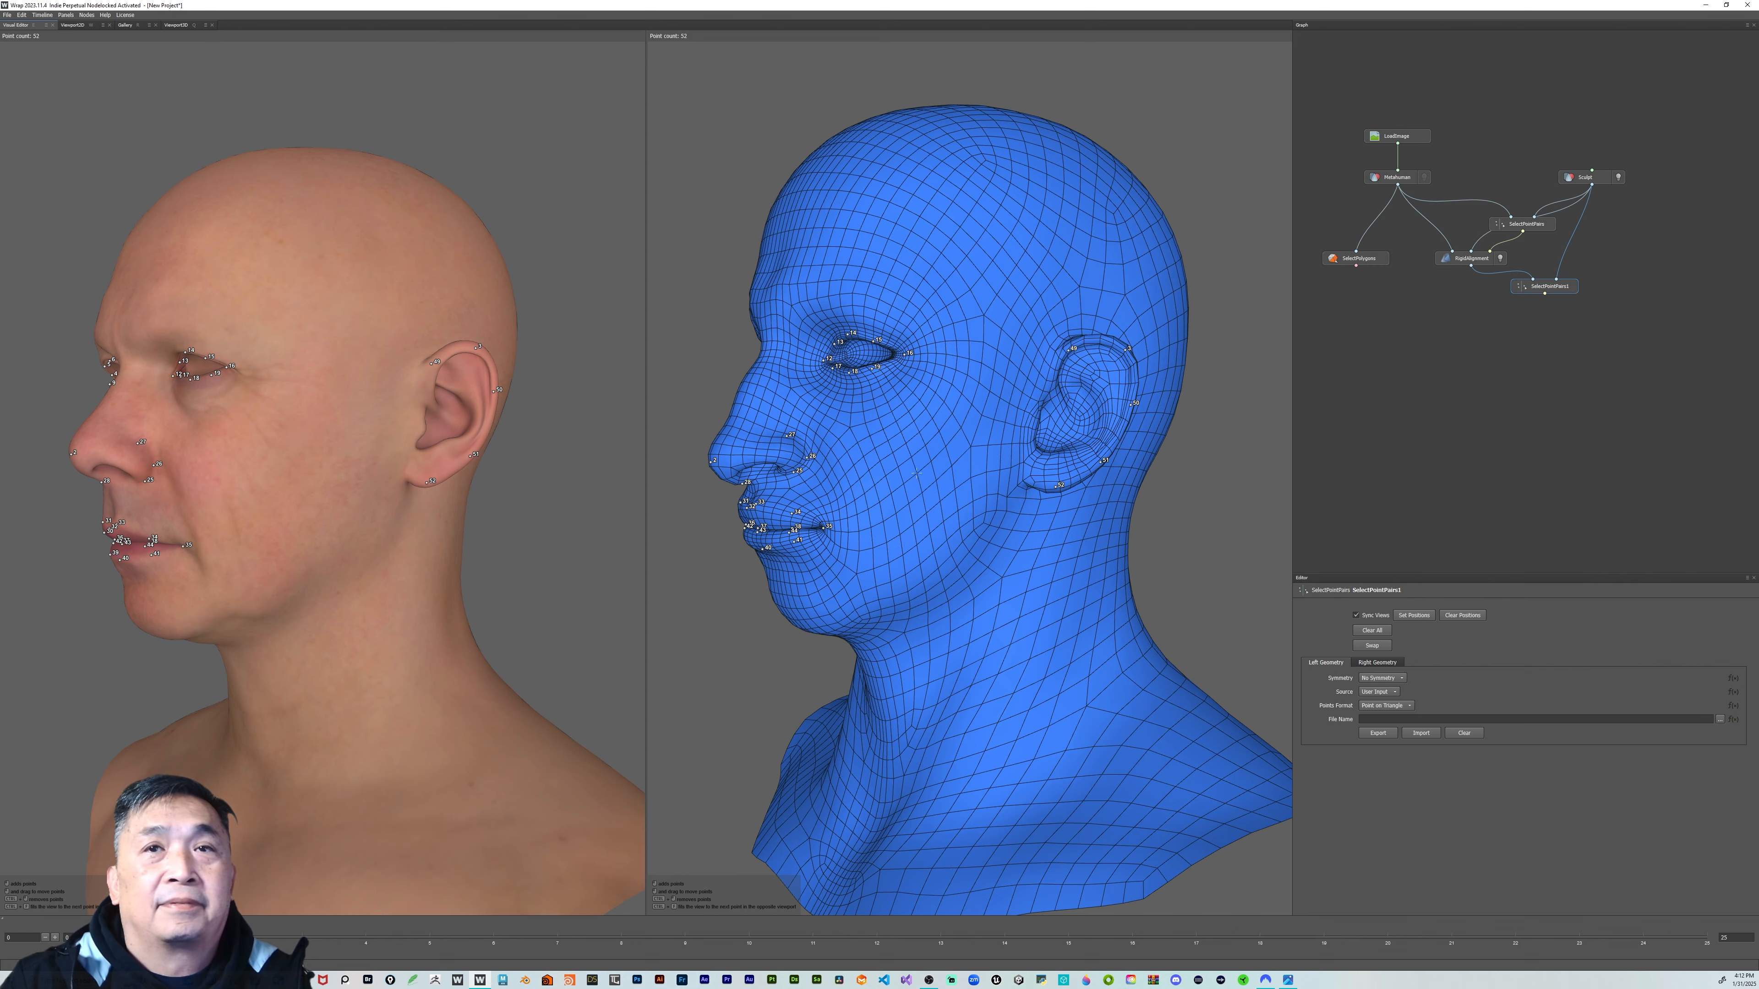
Place matching points on the chin and along the right and left jawlines of both heads, checking them from several angles
drag(917, 474, 1002, 462)
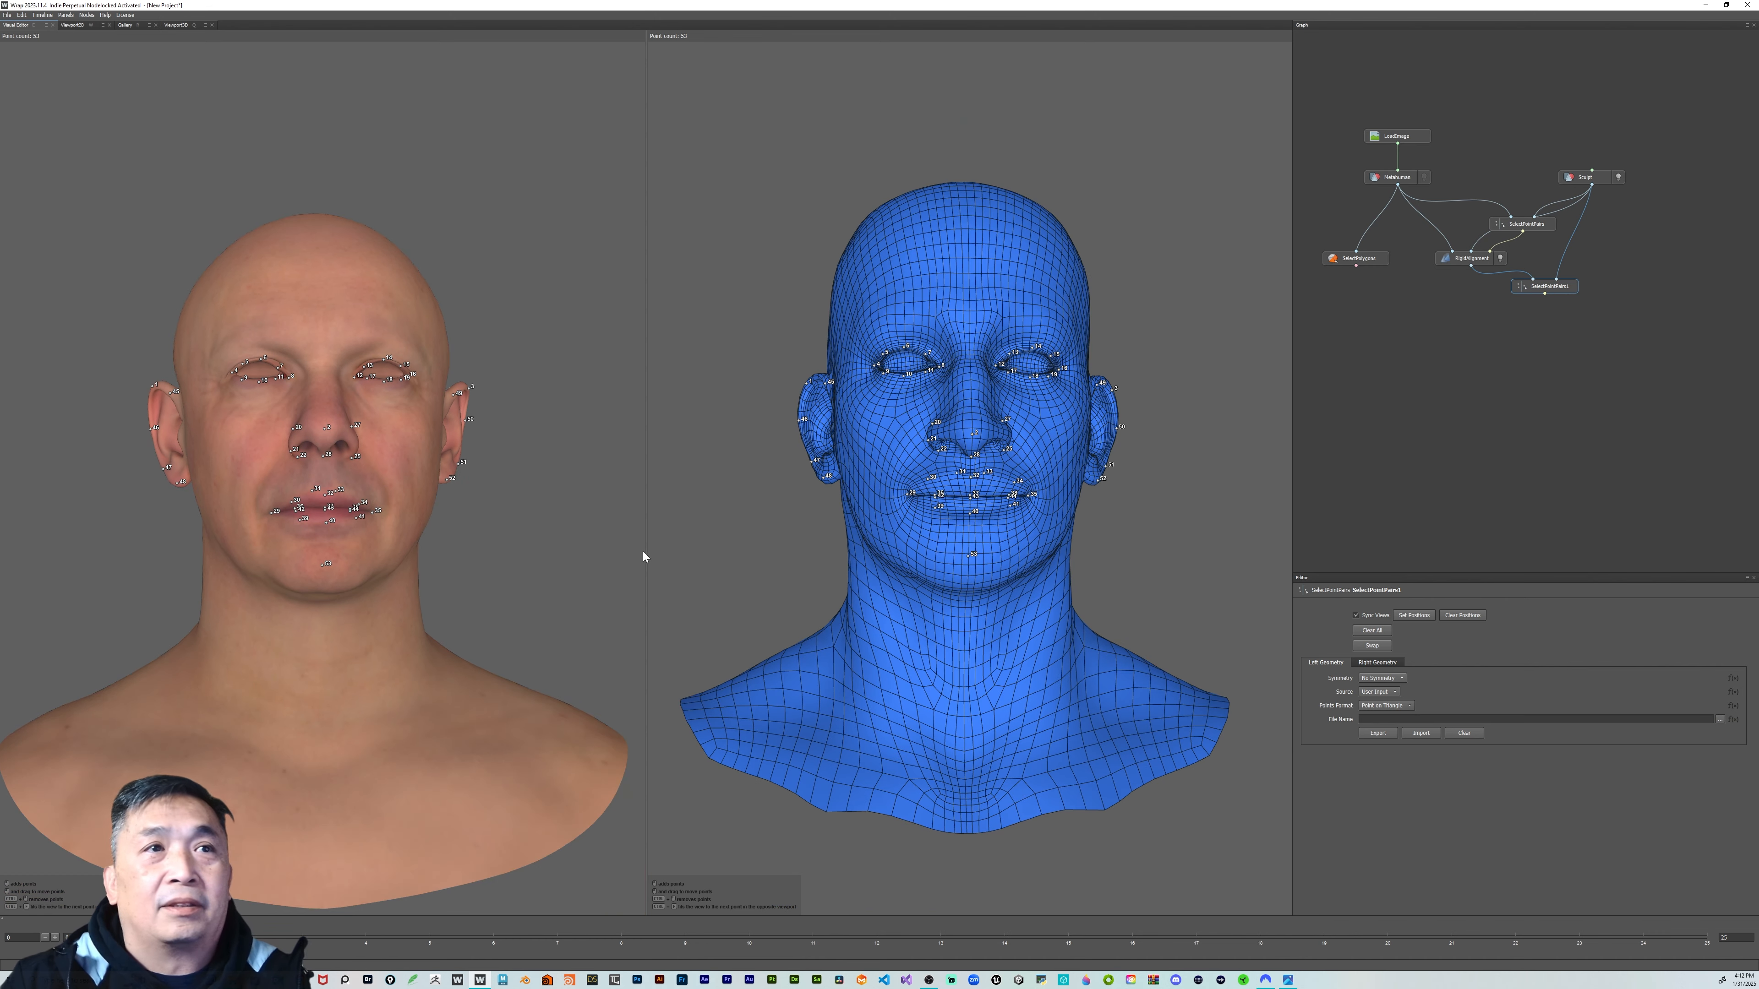
drag(487, 550, 551, 548)
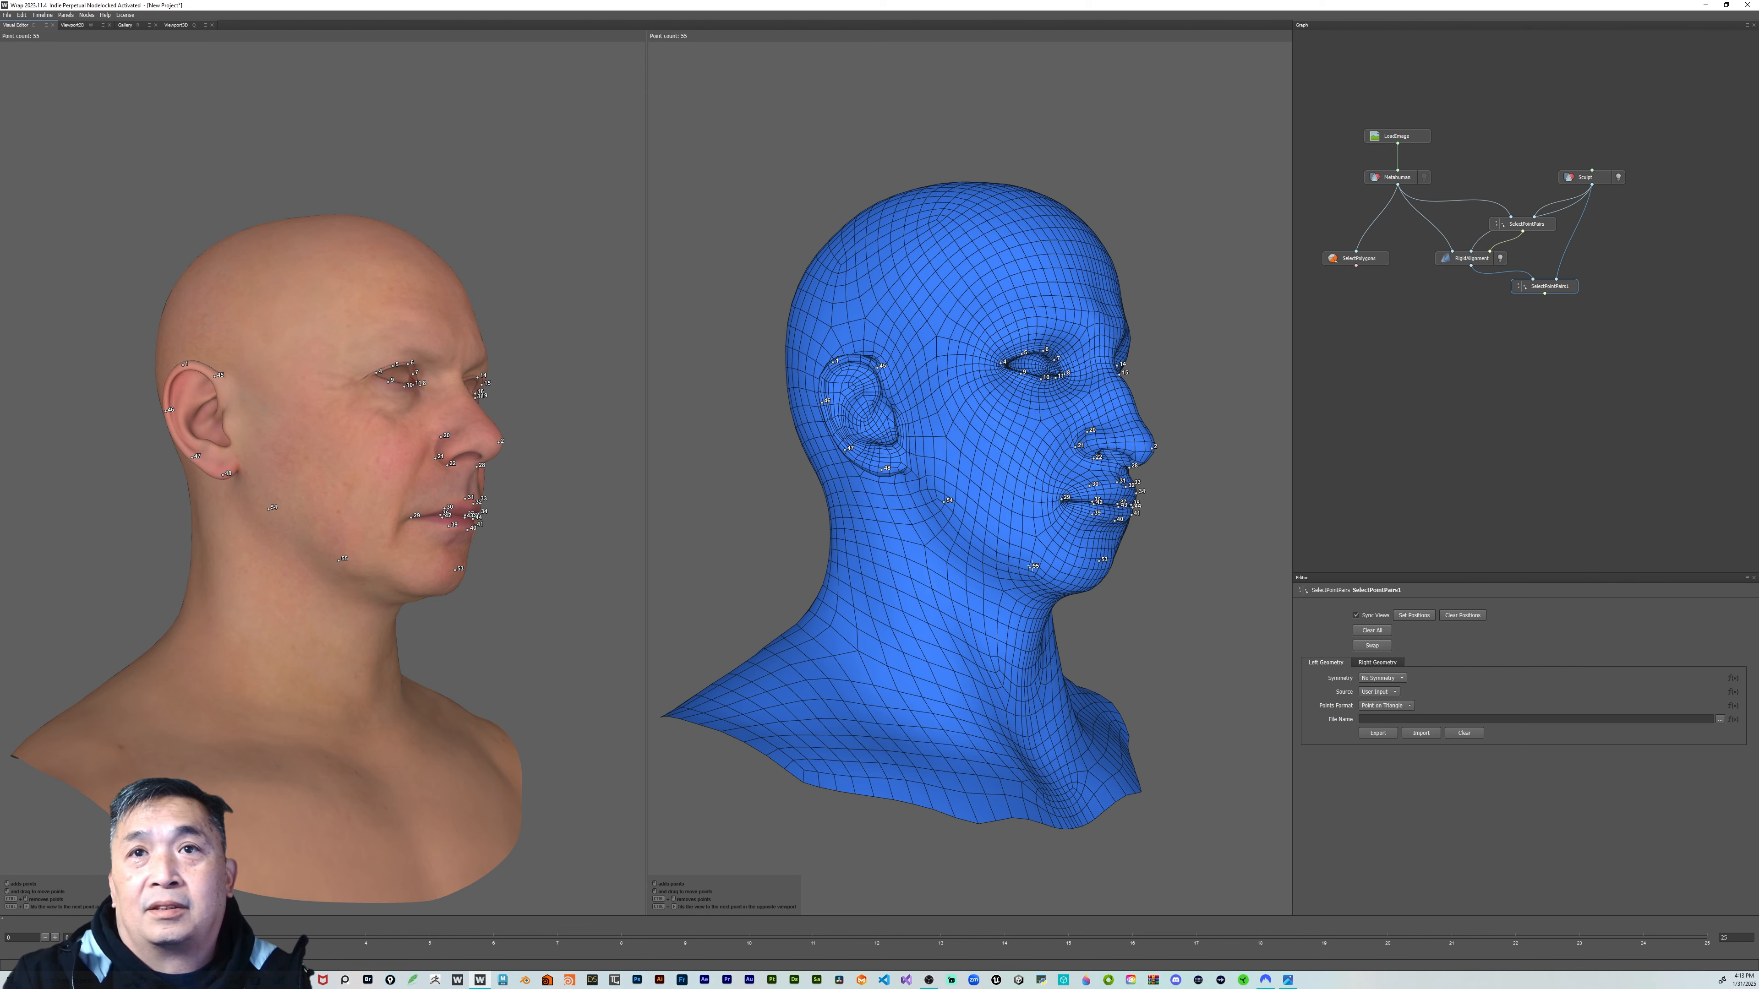
drag(1032, 563, 897, 545)
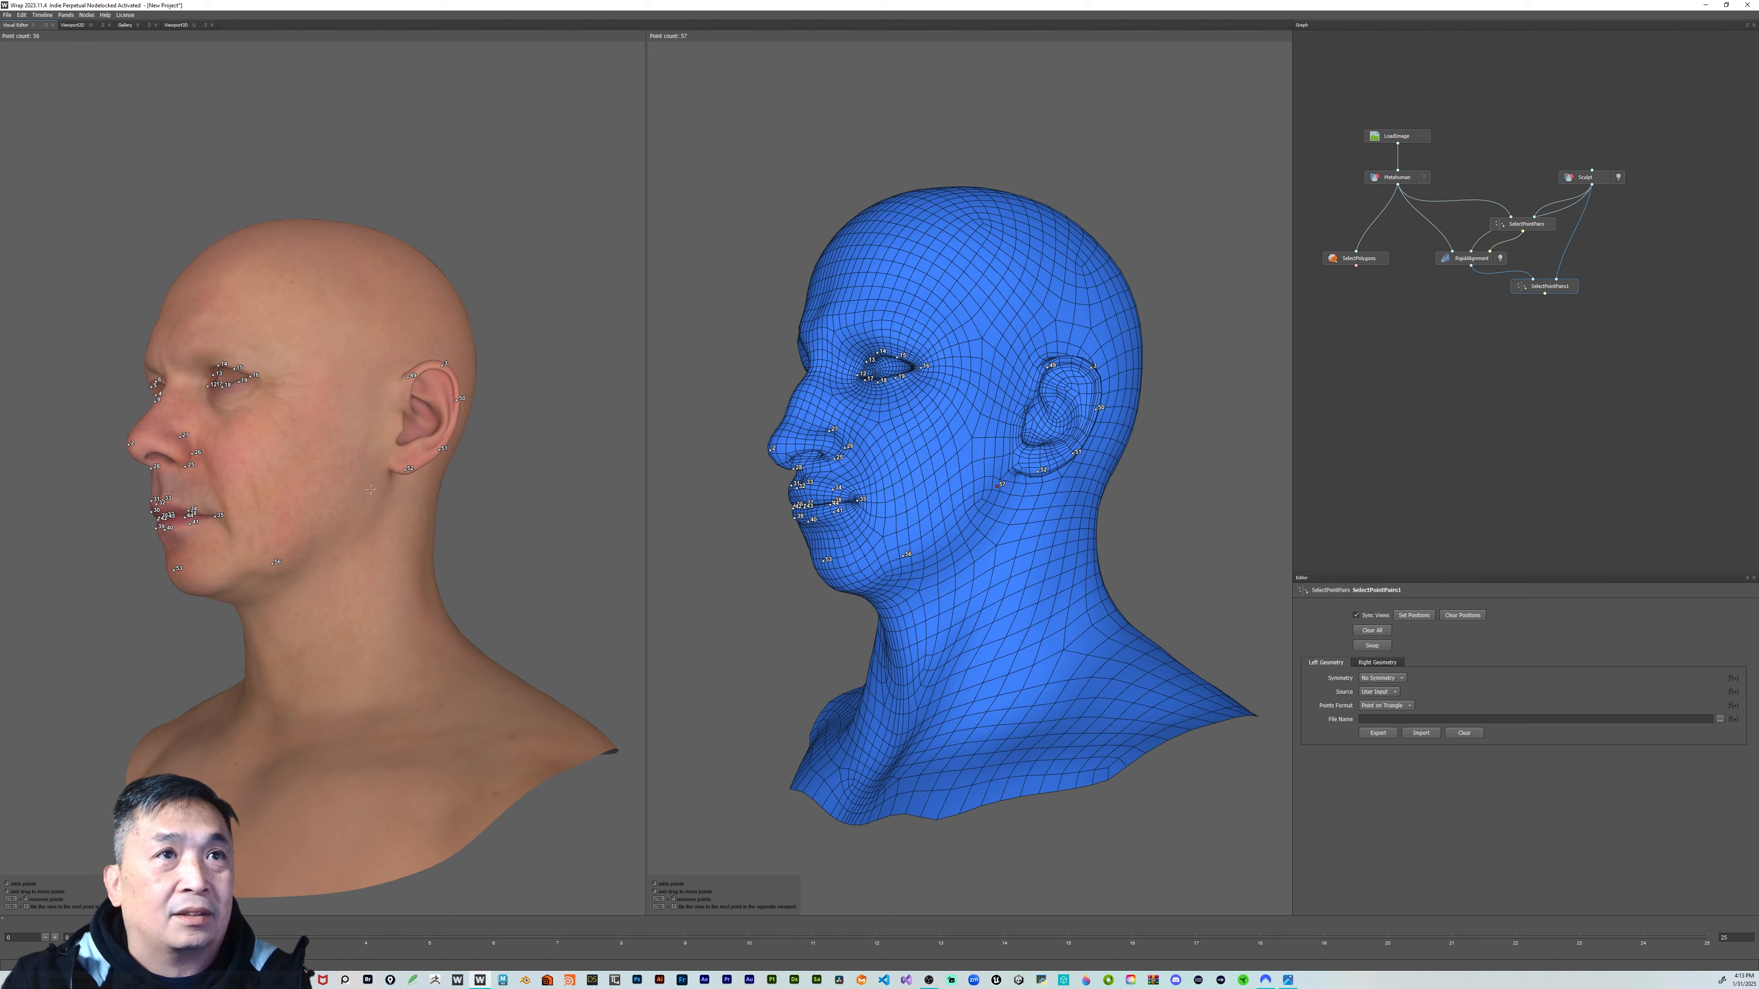
scroll(373, 487, down, 3)
alt+drag(367, 501, 404, 557)
scroll(405, 561, up, 3)
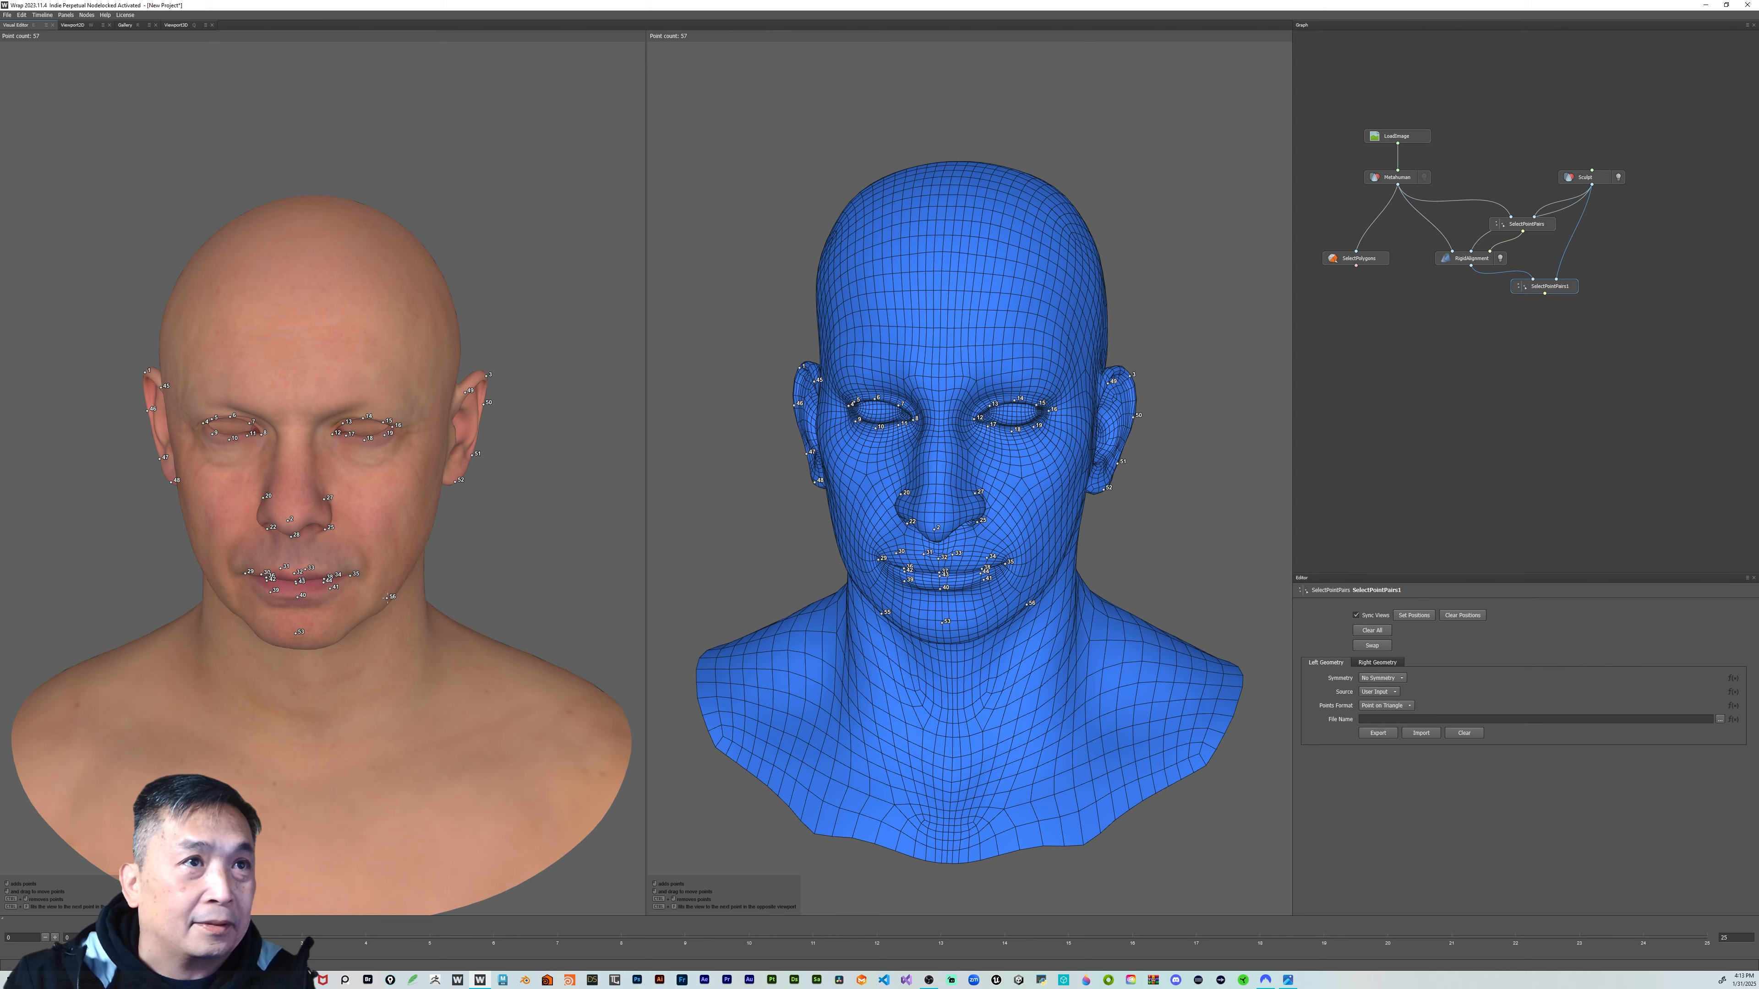
alt+drag(405, 561, 394, 506)
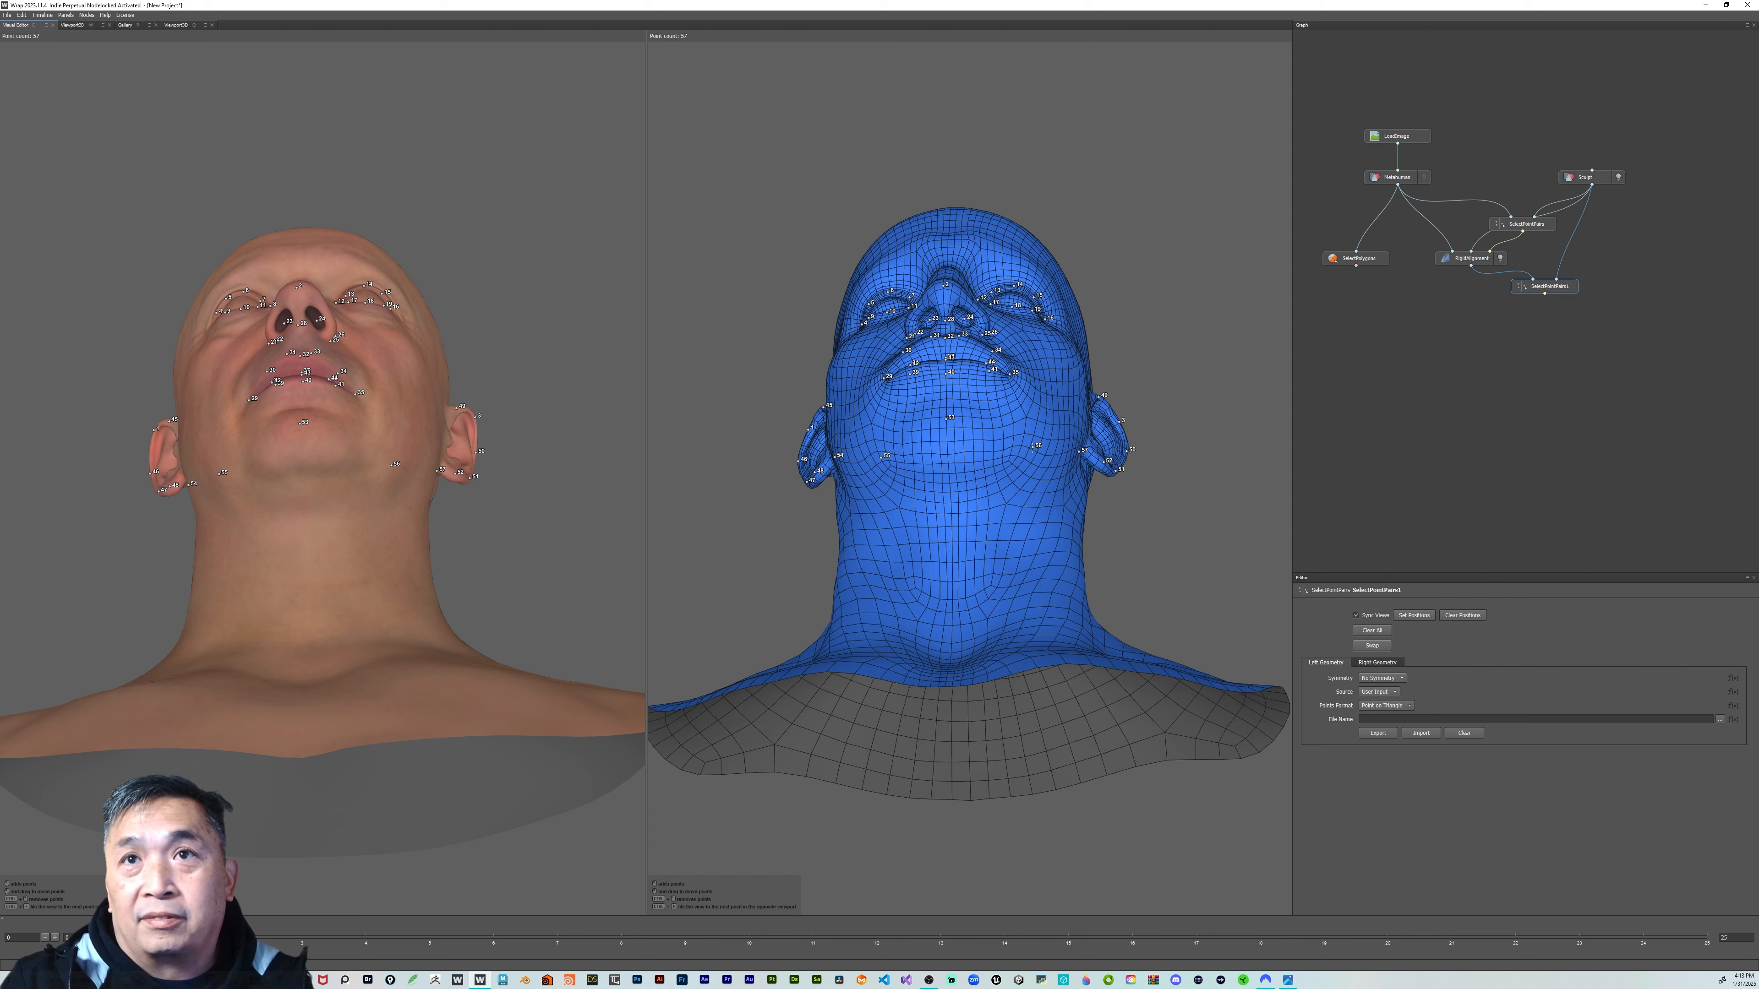
alt+drag(1029, 452, 997, 526)
alt+drag(992, 528, 991, 530)
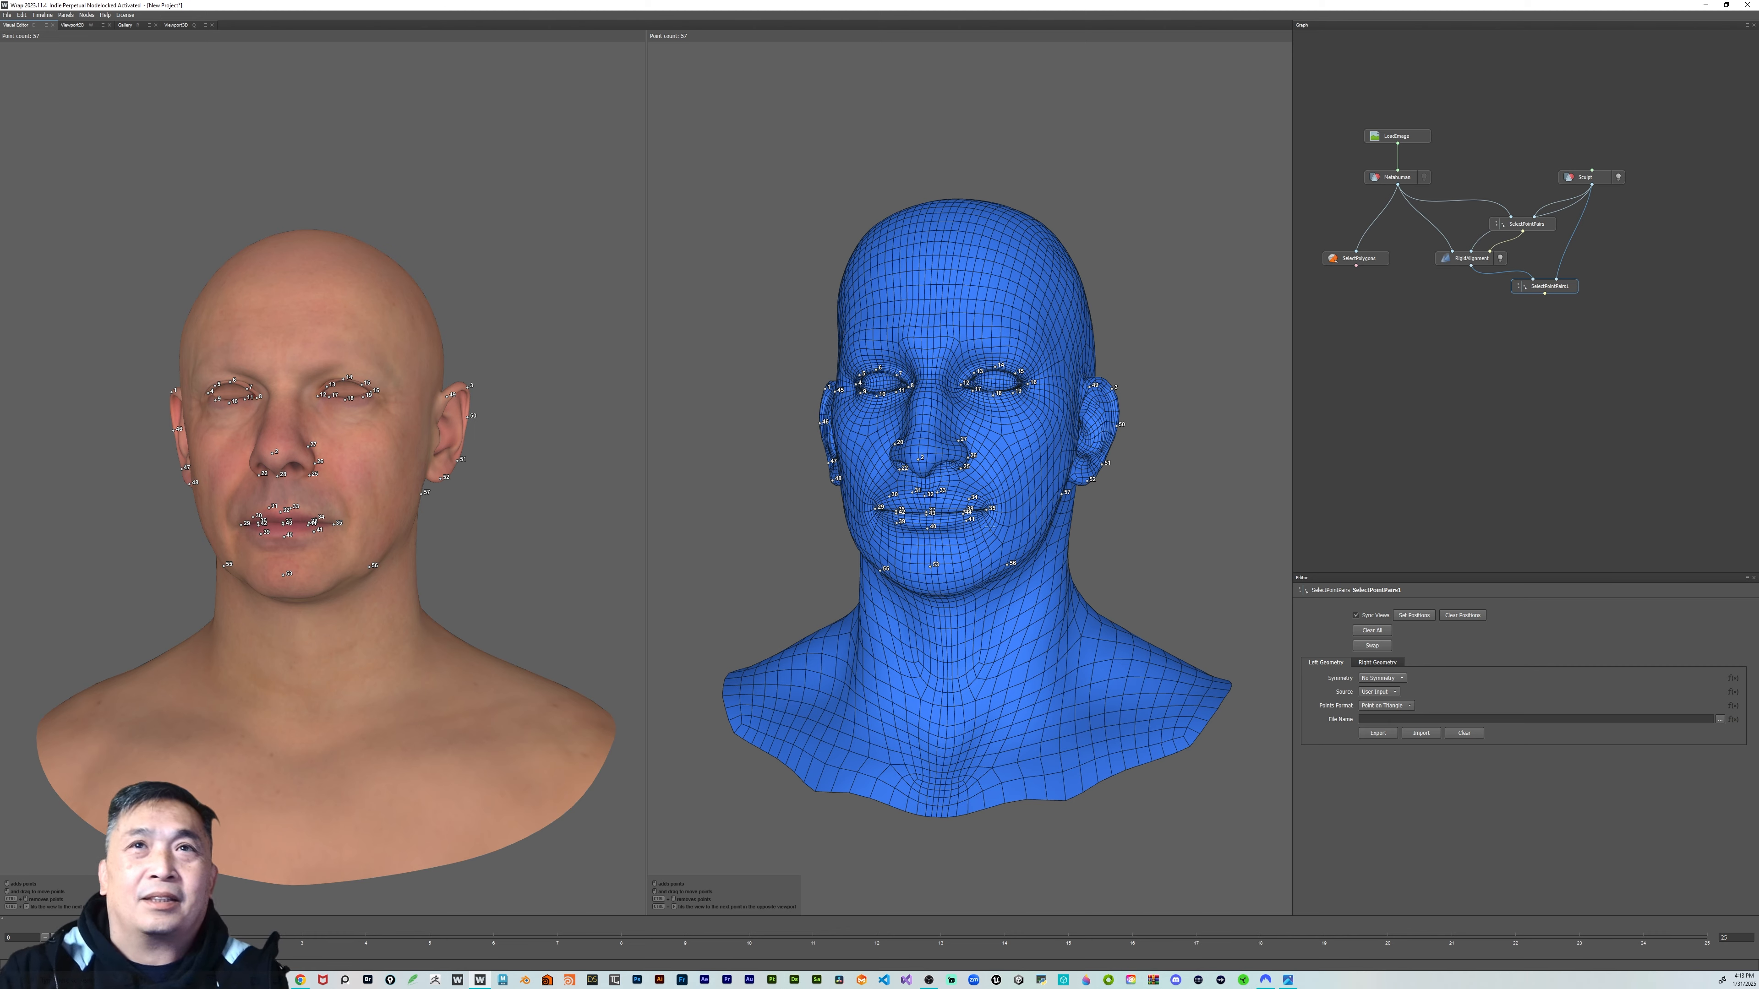
scroll(989, 525, up, 2)
alt+drag(986, 475, 1010, 482)
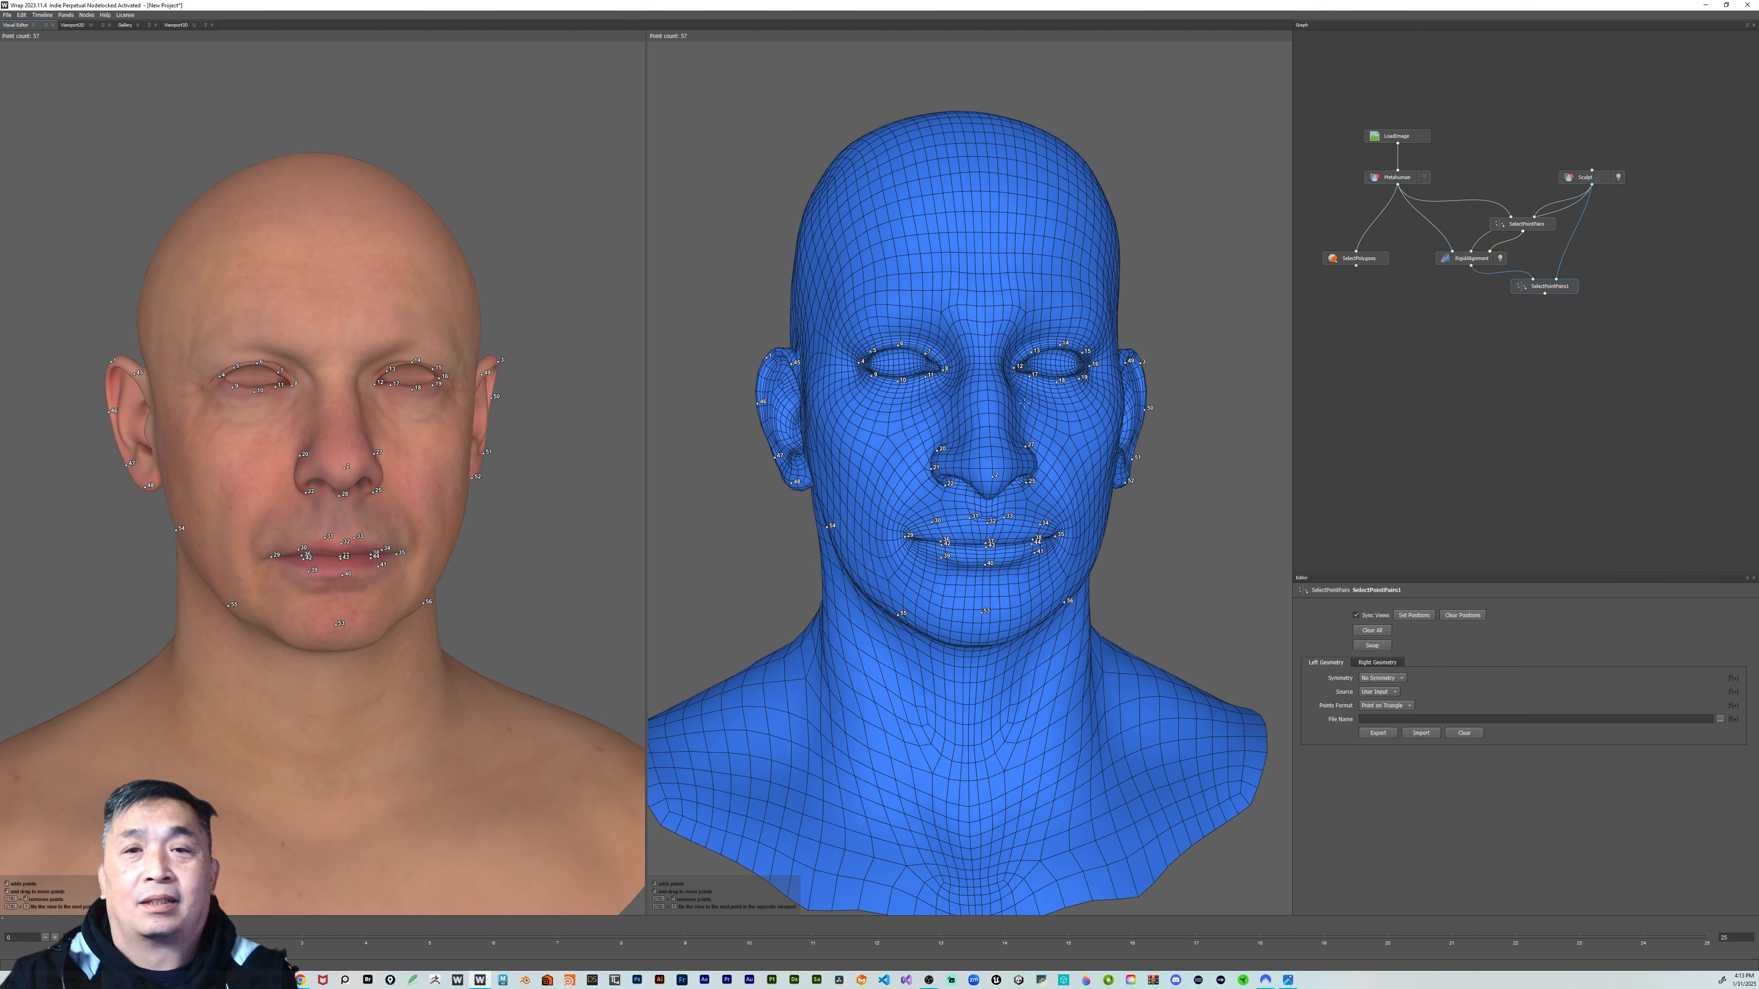
Move the SelectPolygons node down in the graph to line up with the second SelectPointPairs node
drag(1368, 261, 1380, 290)
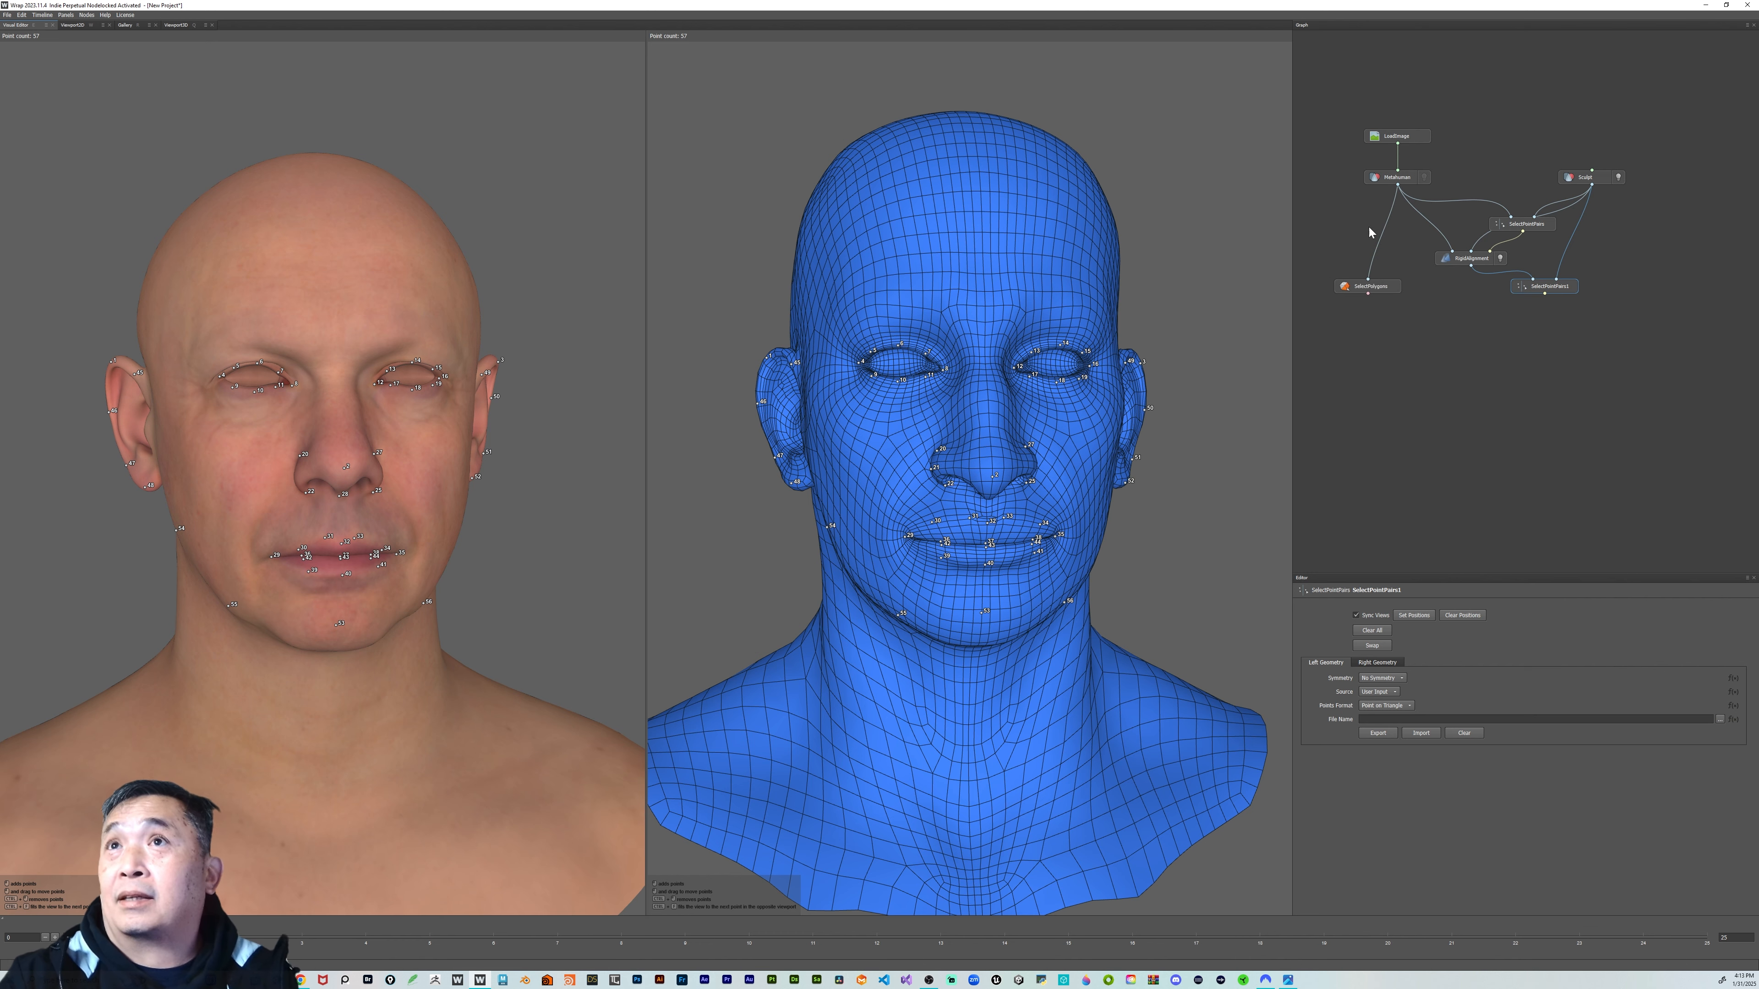
Add a FastWrapping node to the graph and place it below and between the SelectPolygons node and the second SelectPointPairs node
right_click(1421, 342)
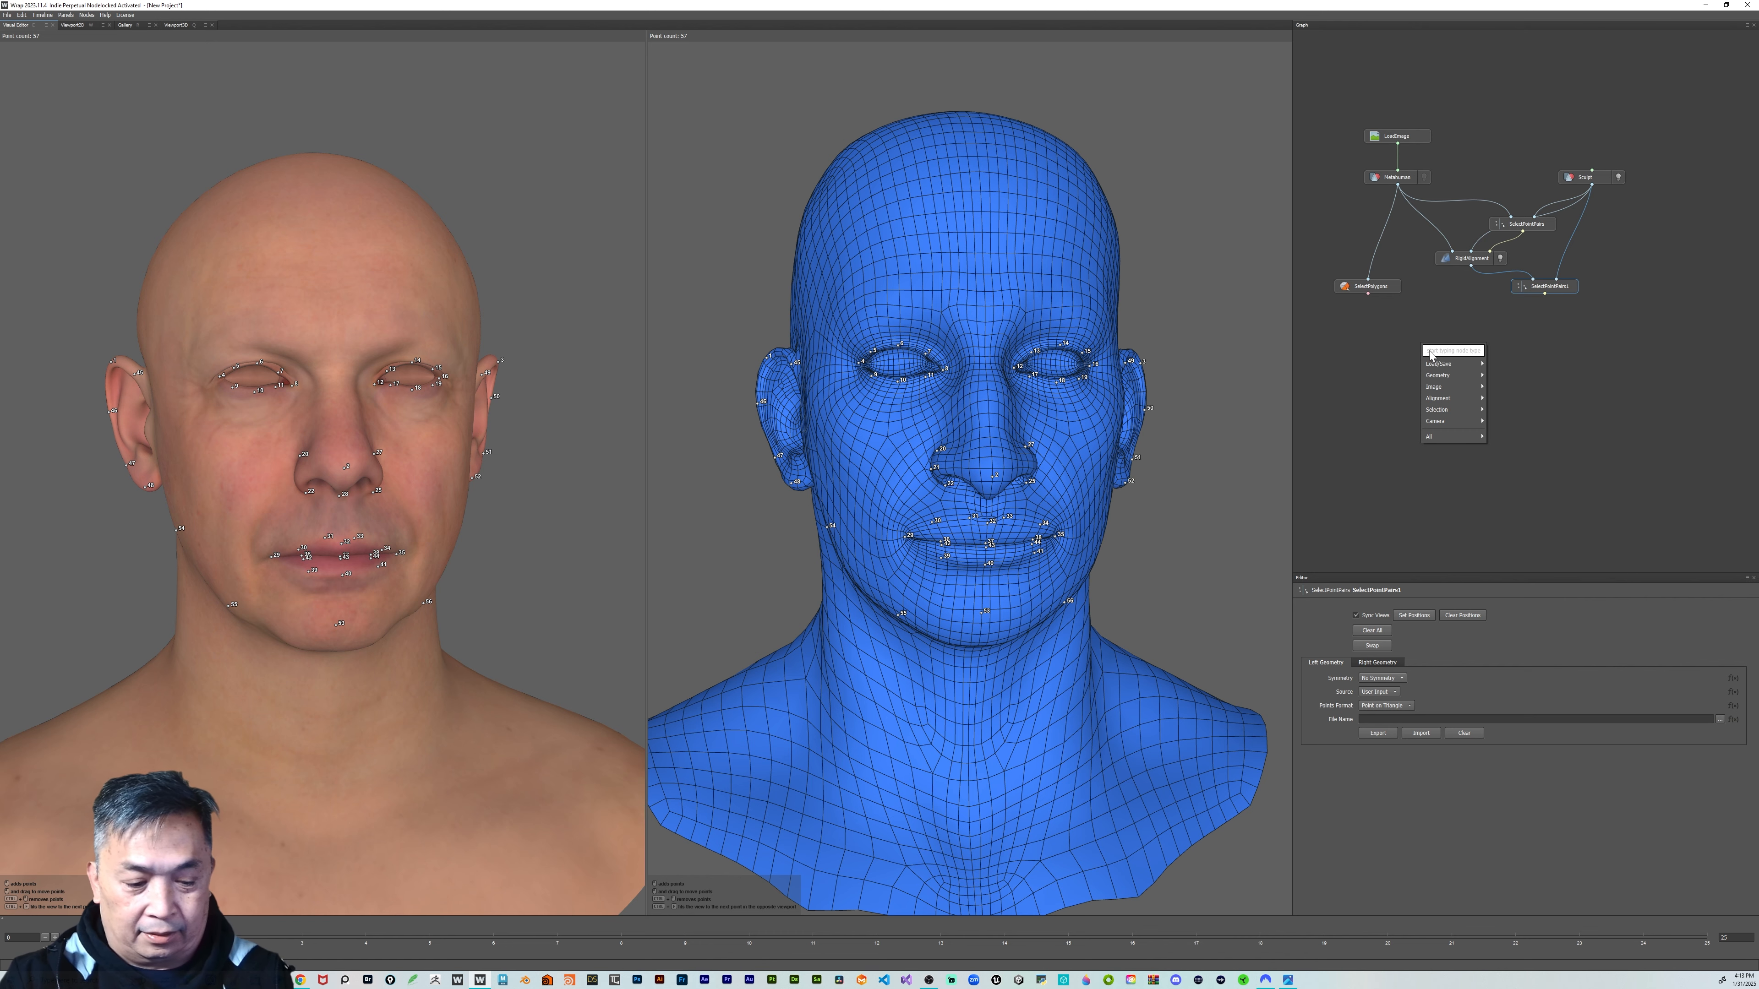
text(fa)
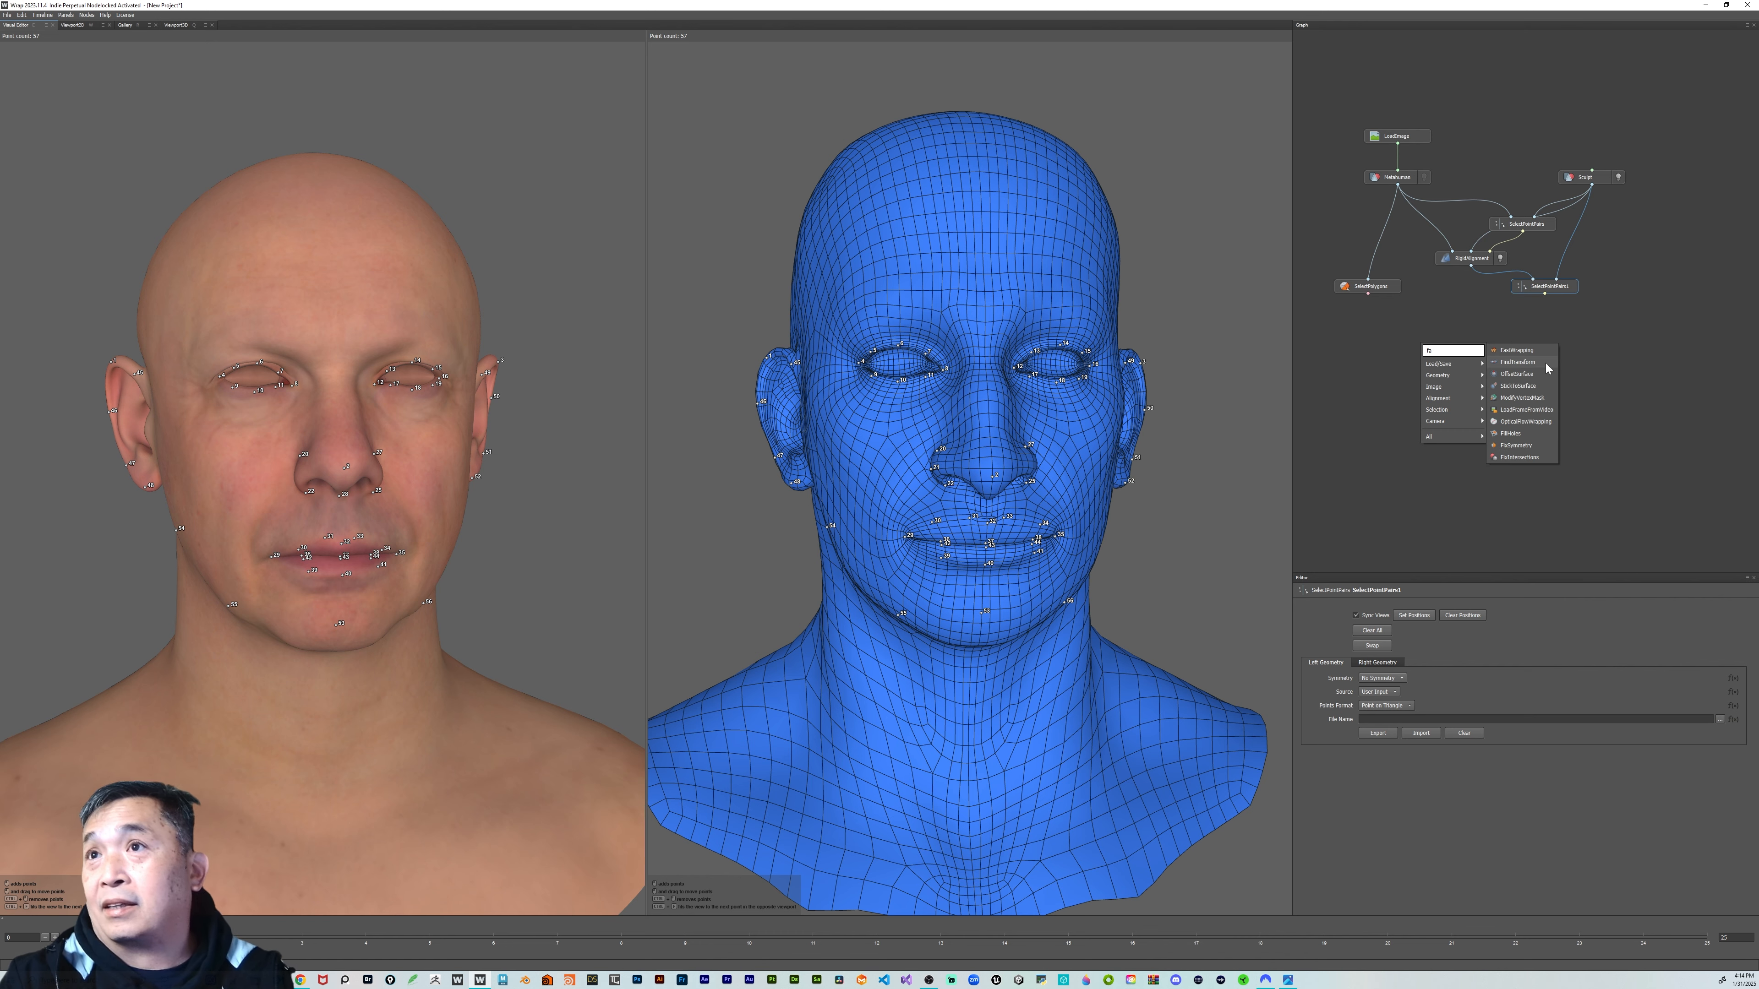
click(1517, 351)
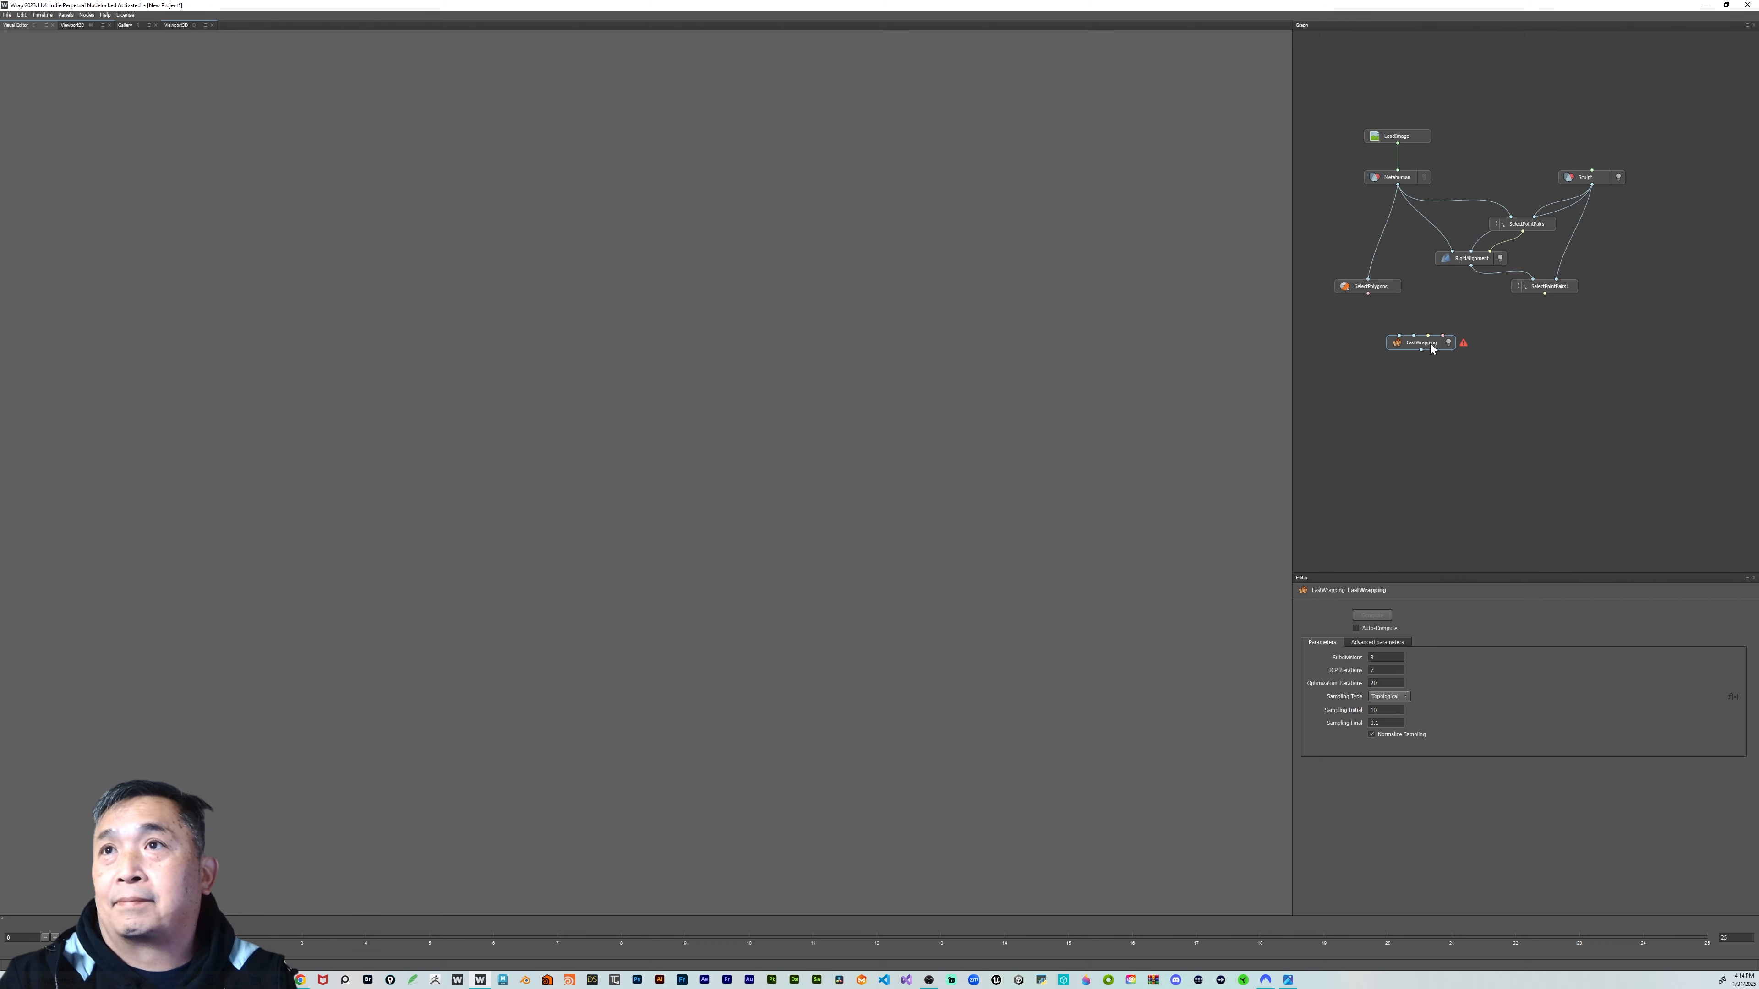
drag(1456, 340, 1464, 340)
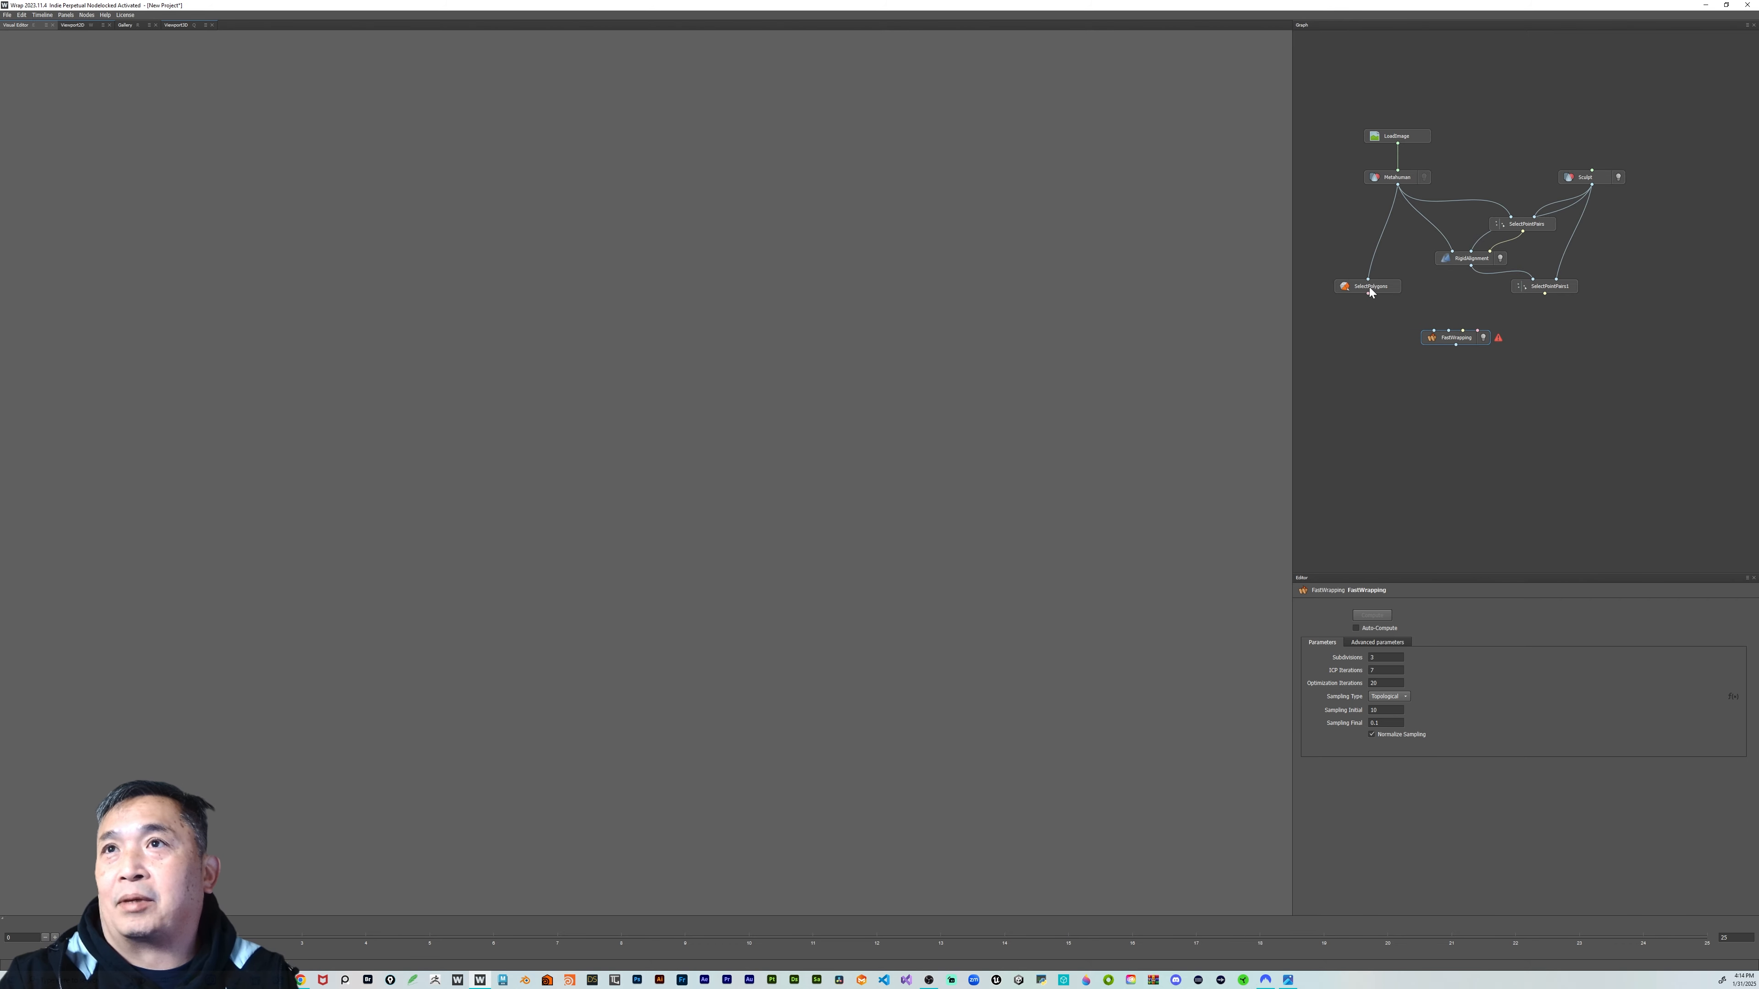
drag(1375, 262, 1373, 288)
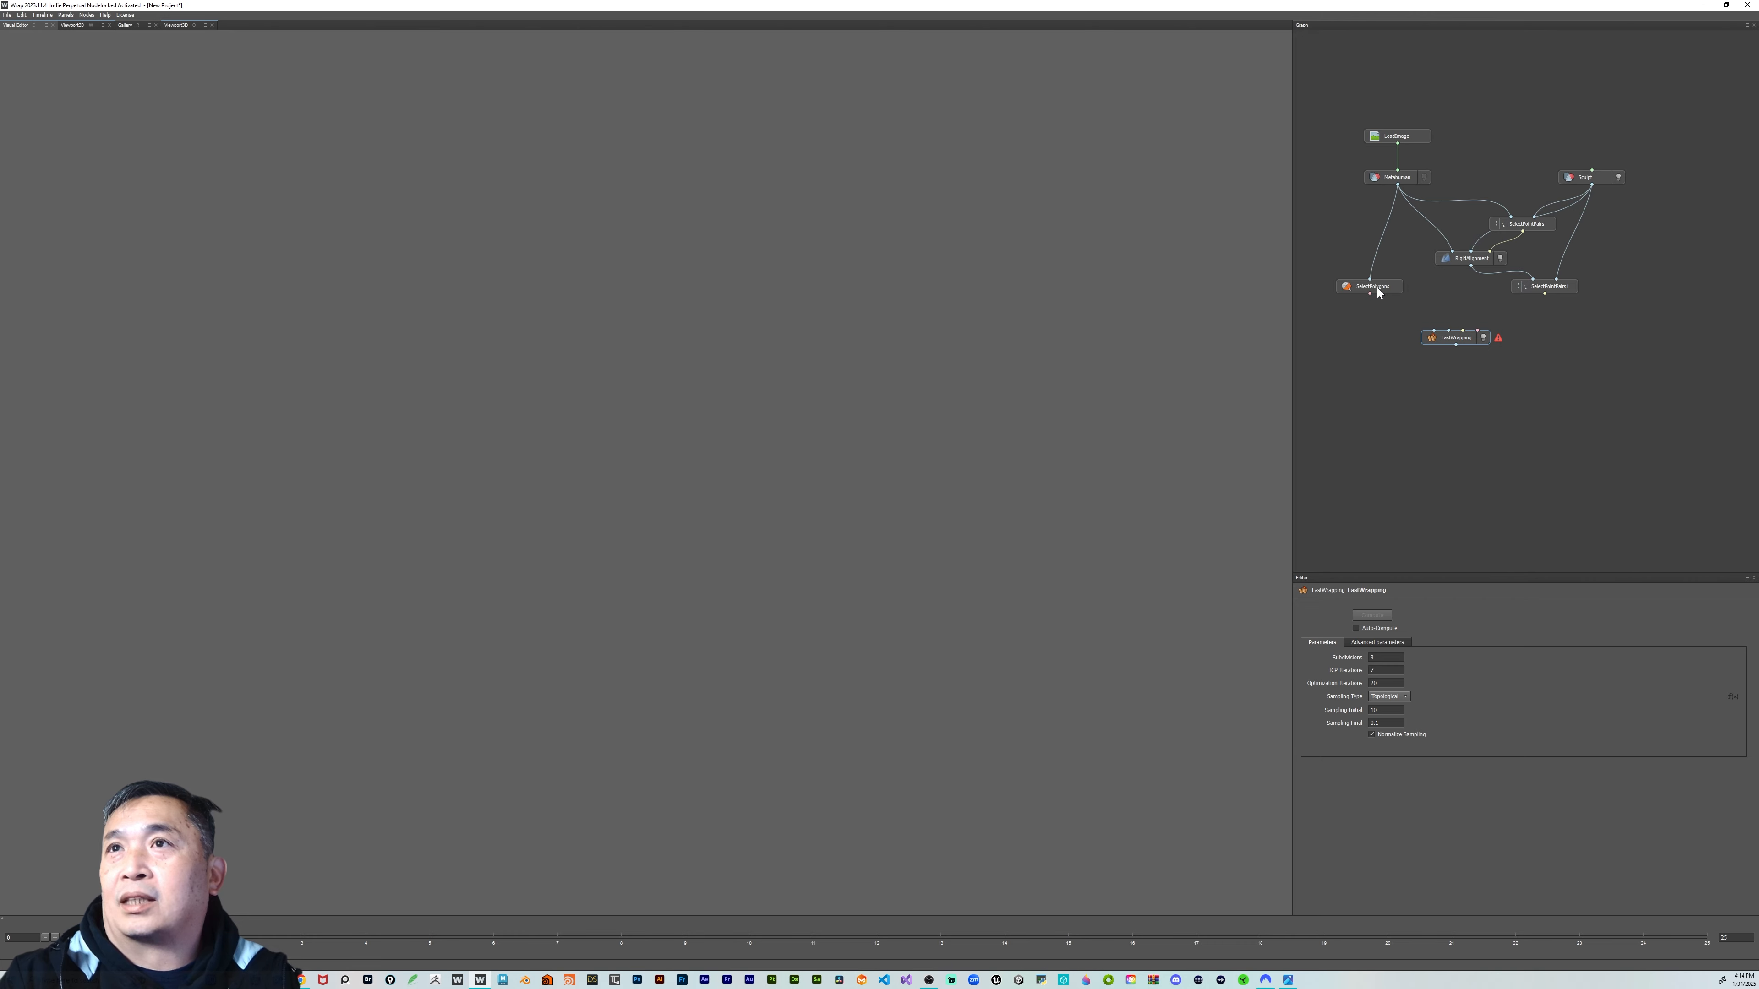
Connect SelectPolygons, the second SelectPointPairs node, Sculpt as the fixed geometry, and RigidAlignment to the FastWrapping node
drag(1369, 293, 1477, 333)
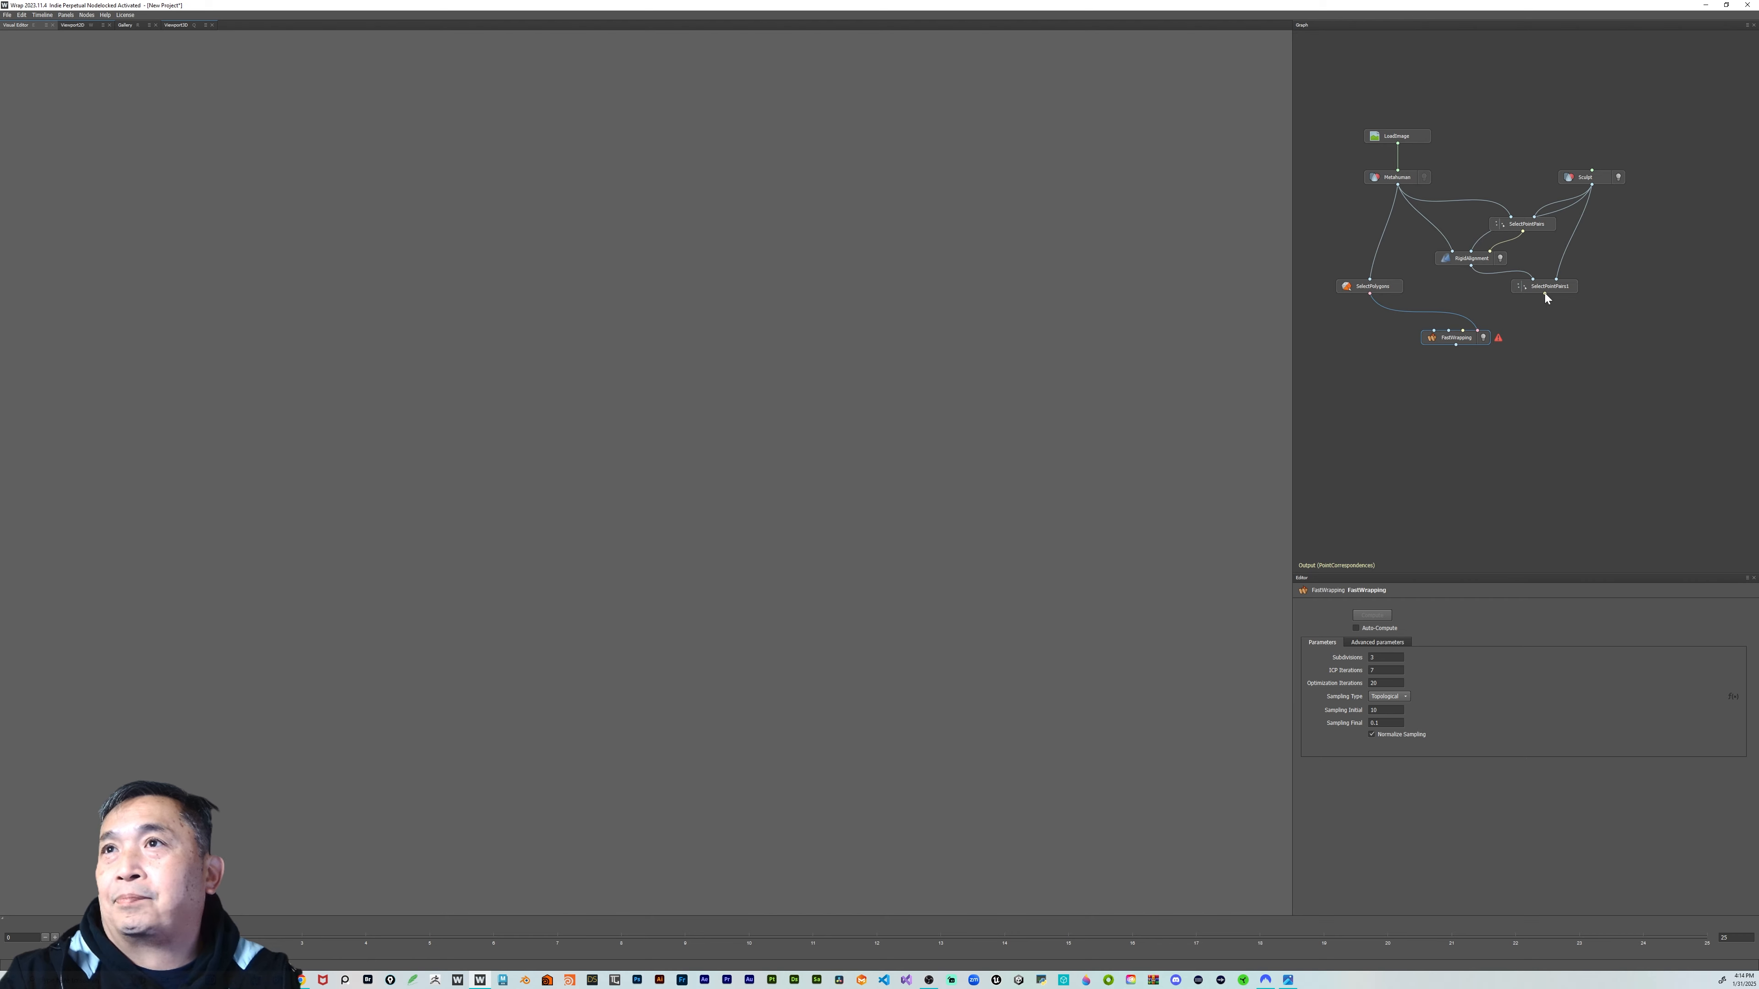
drag(1544, 293, 1465, 340)
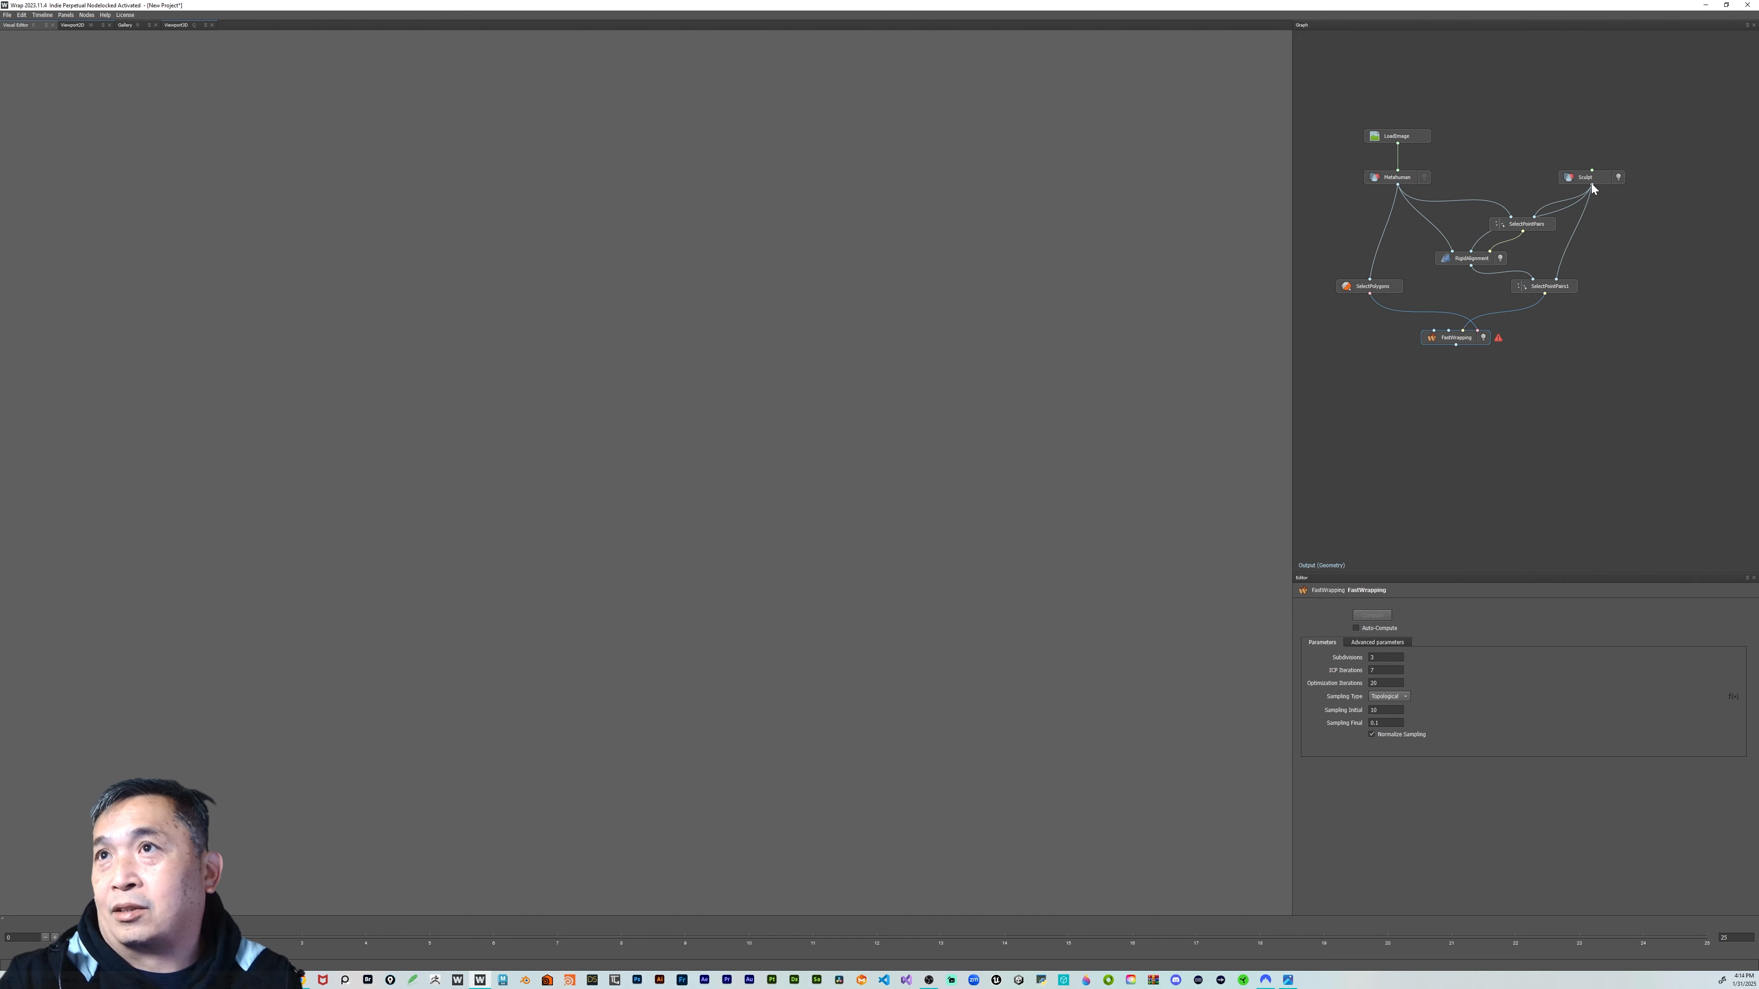
drag(1591, 184, 1560, 213)
drag(1473, 313, 1449, 332)
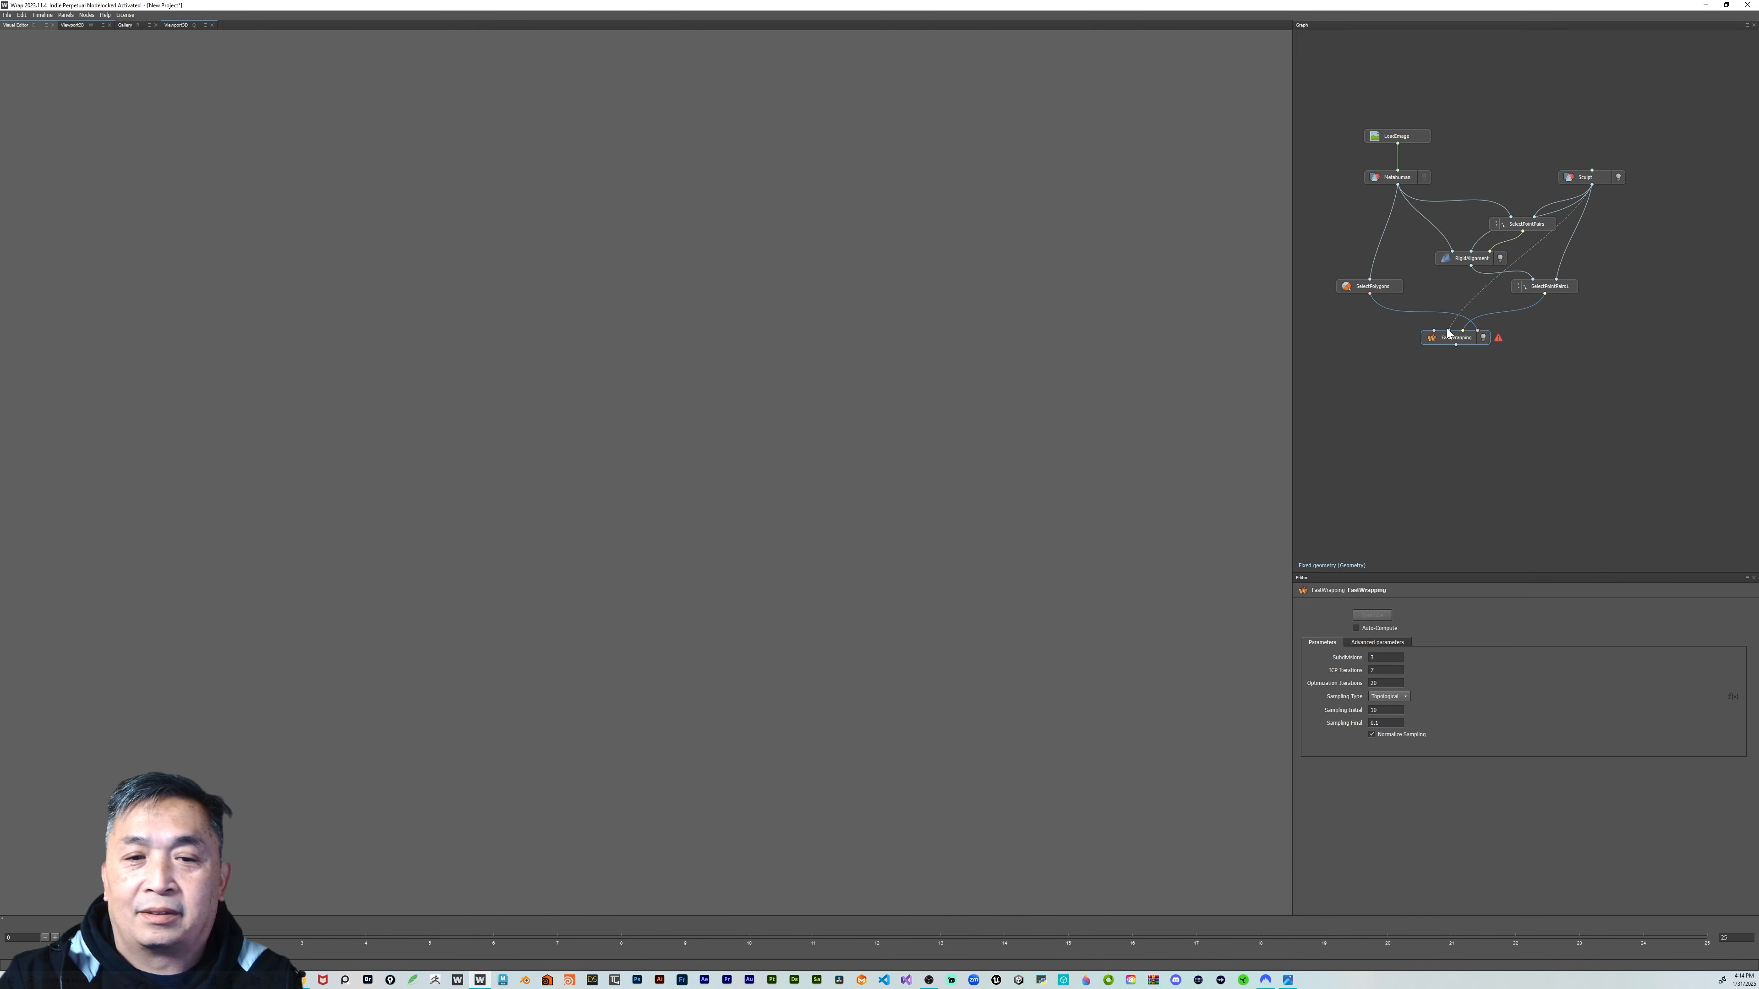
drag(1448, 332, 1449, 334)
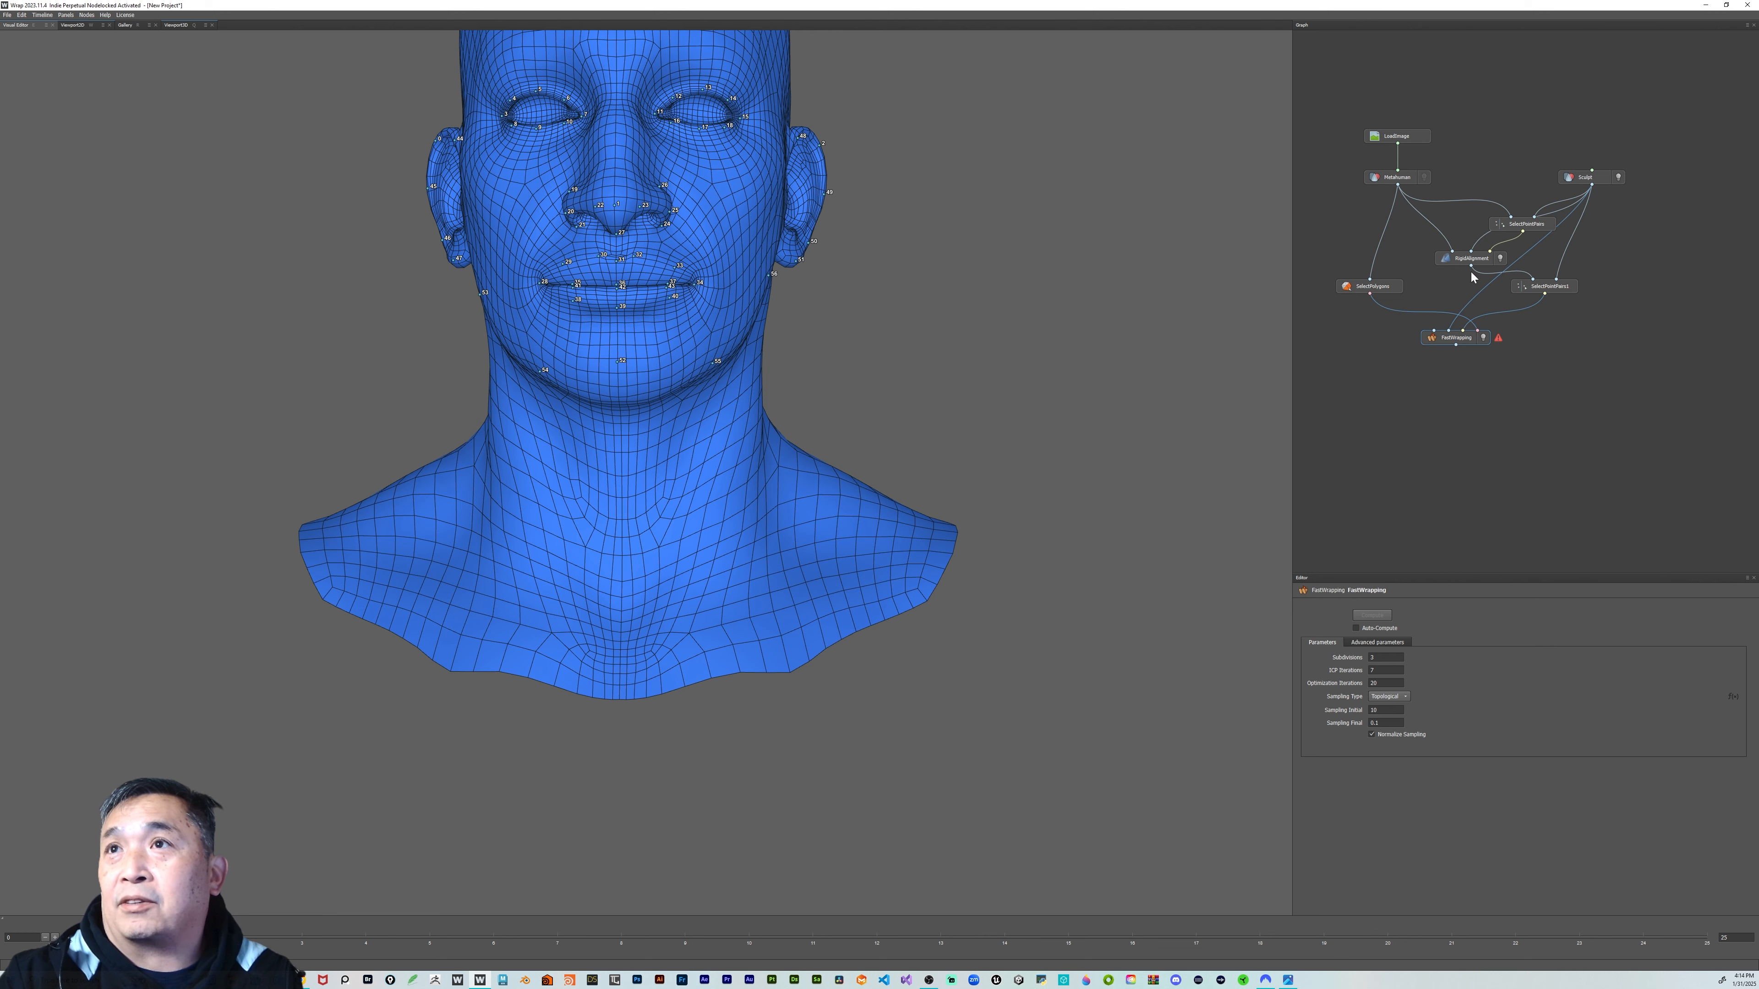
drag(1471, 266, 1434, 335)
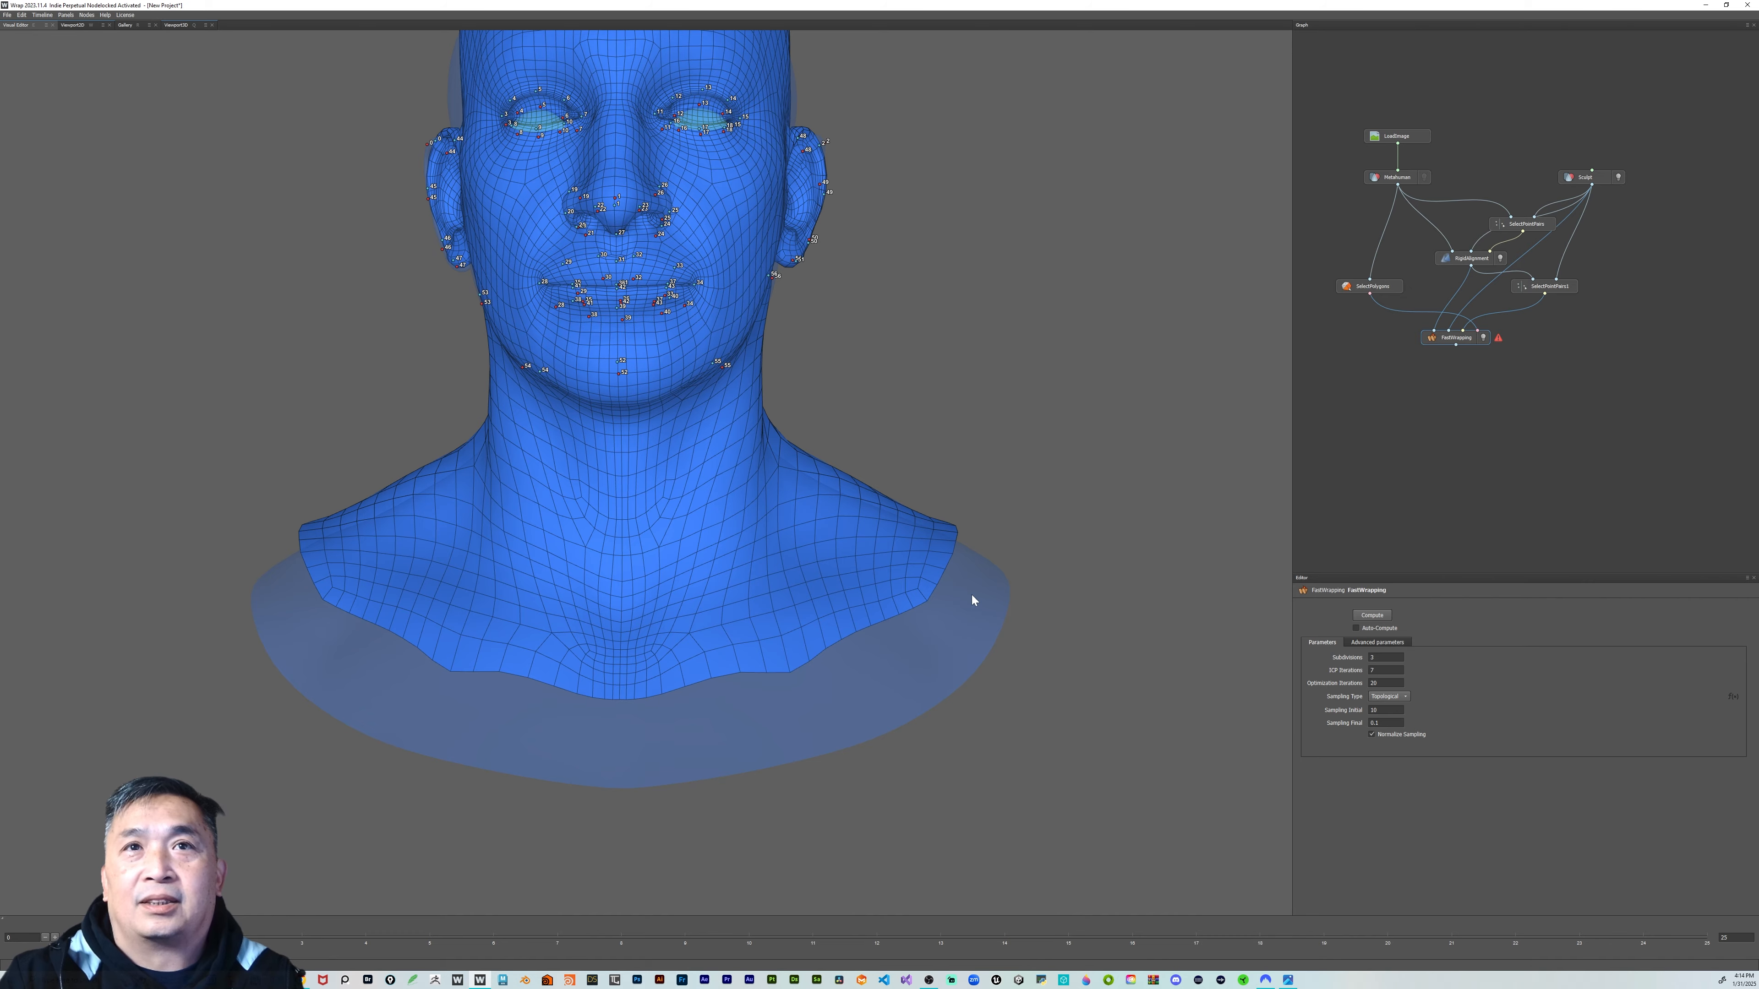
Check the overlapping heads from several angles and compute the FastWrapping
drag(1040, 451, 998, 455)
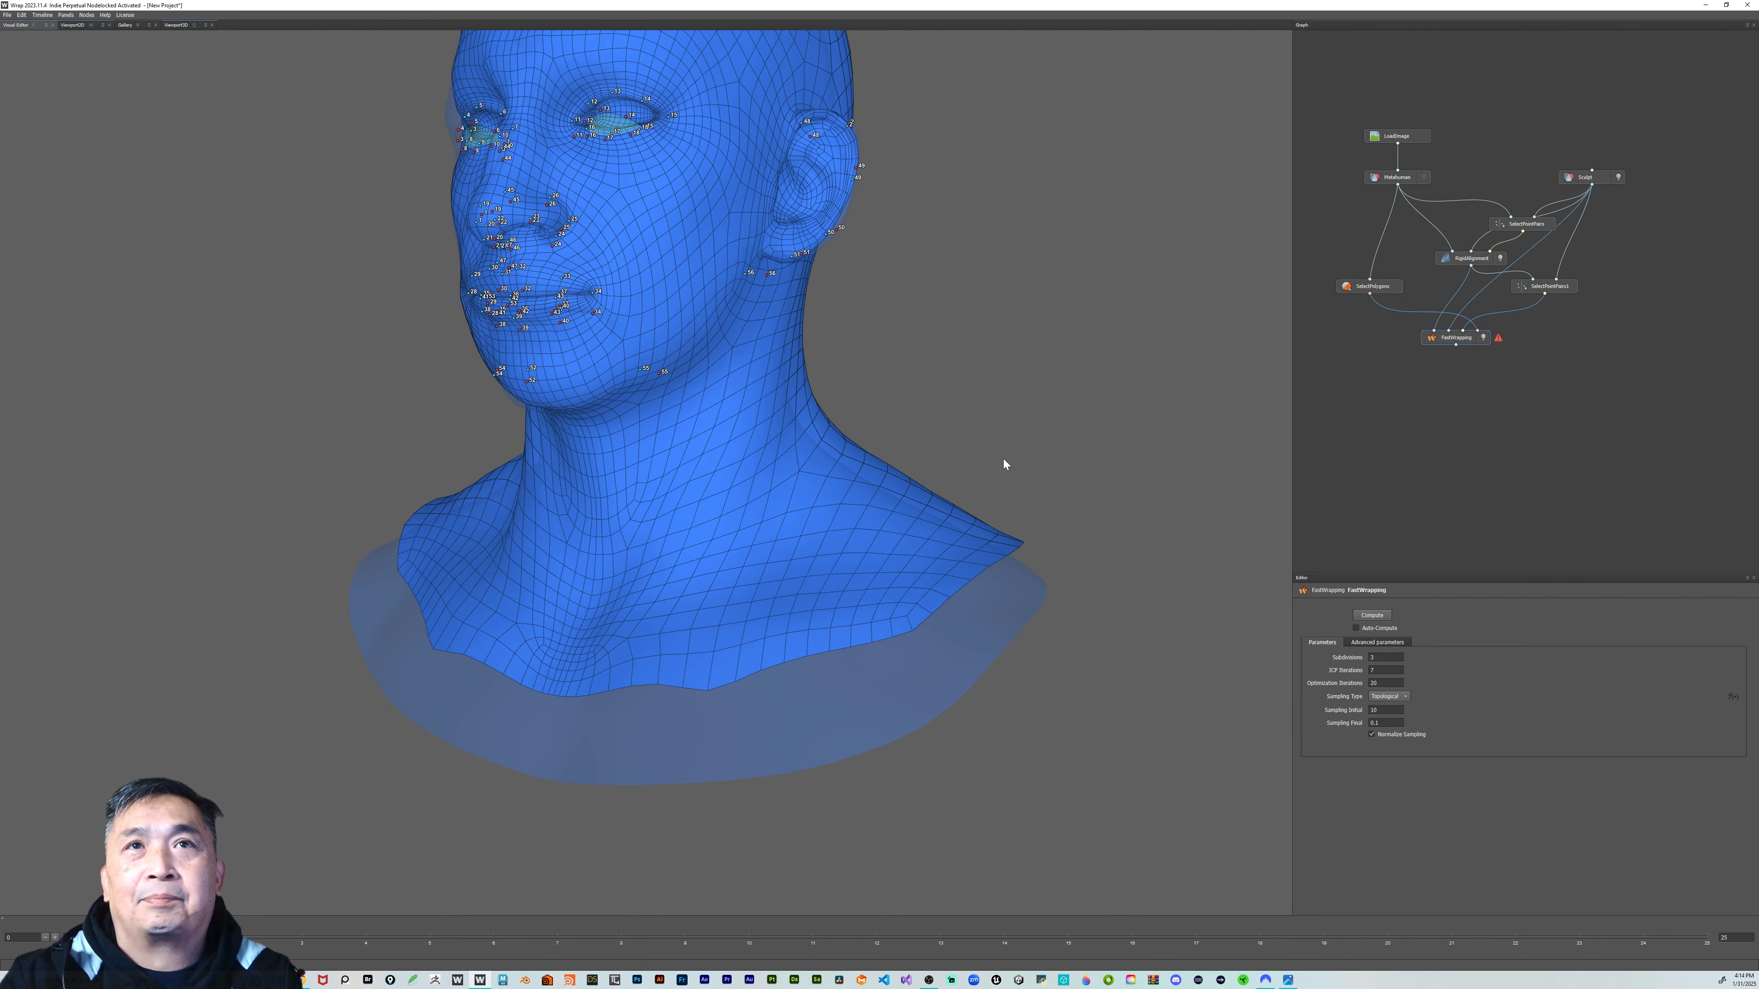
scroll(1036, 414, down, 4)
scroll(1036, 414, up, 1)
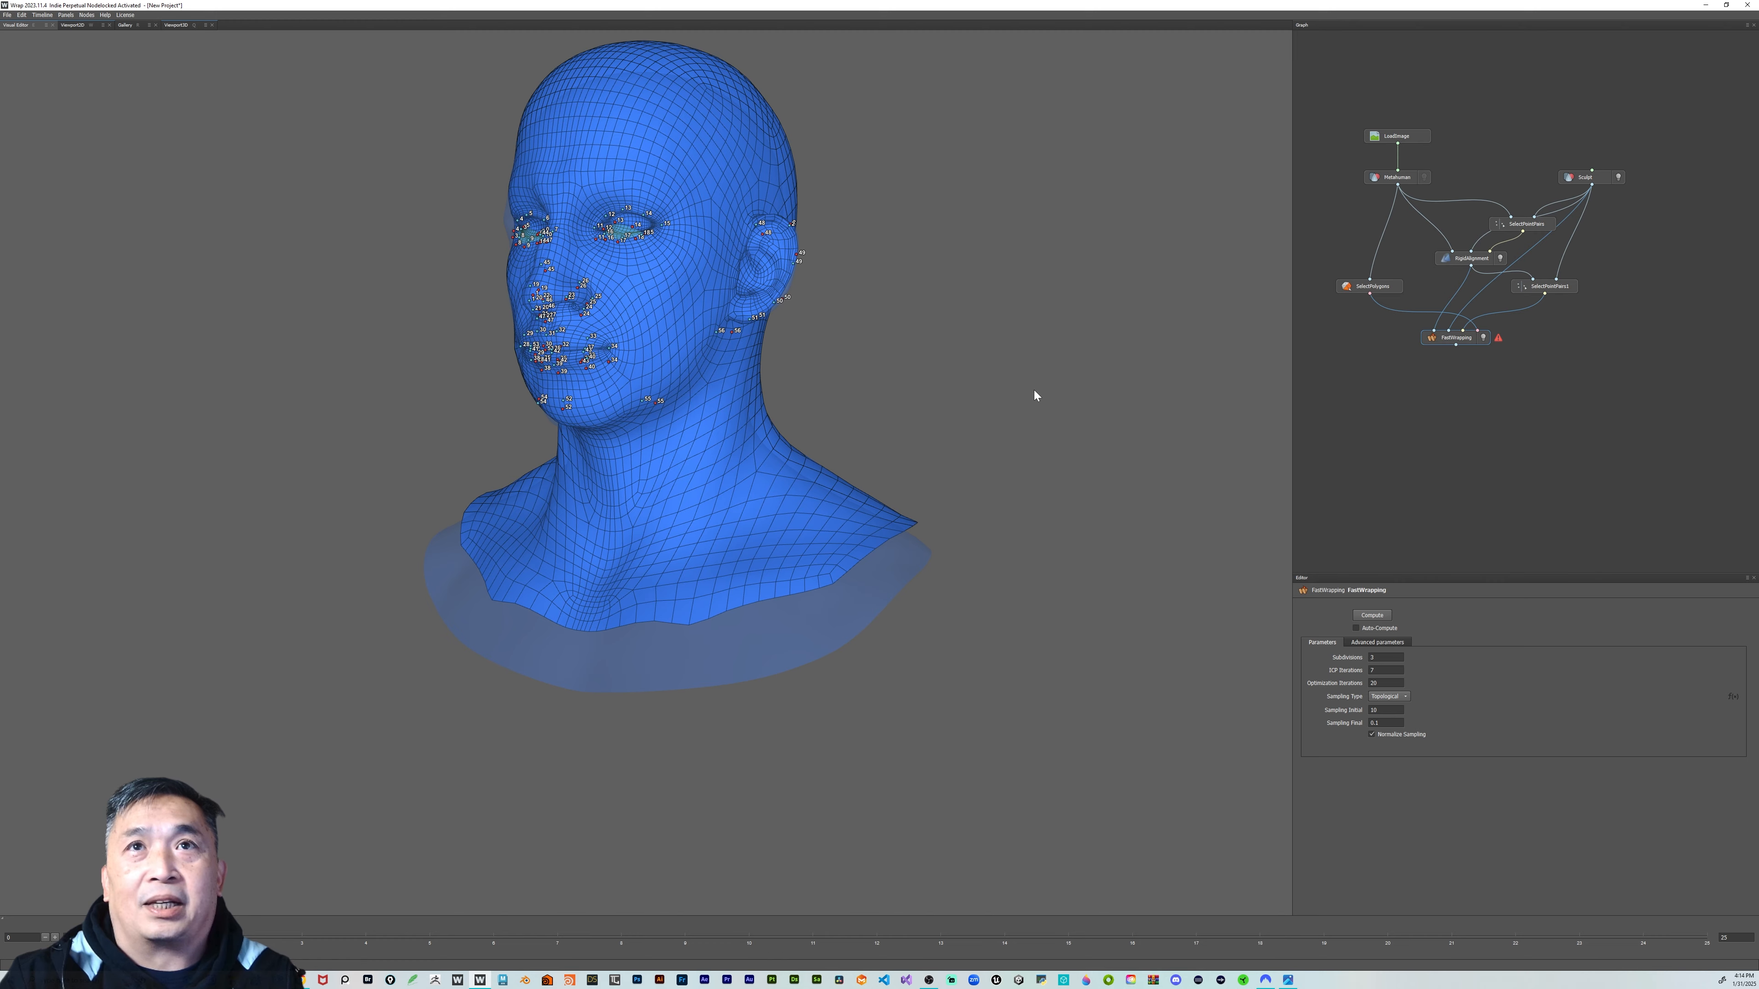
middle_drag(1033, 391, 1024, 446)
drag(998, 469, 1040, 464)
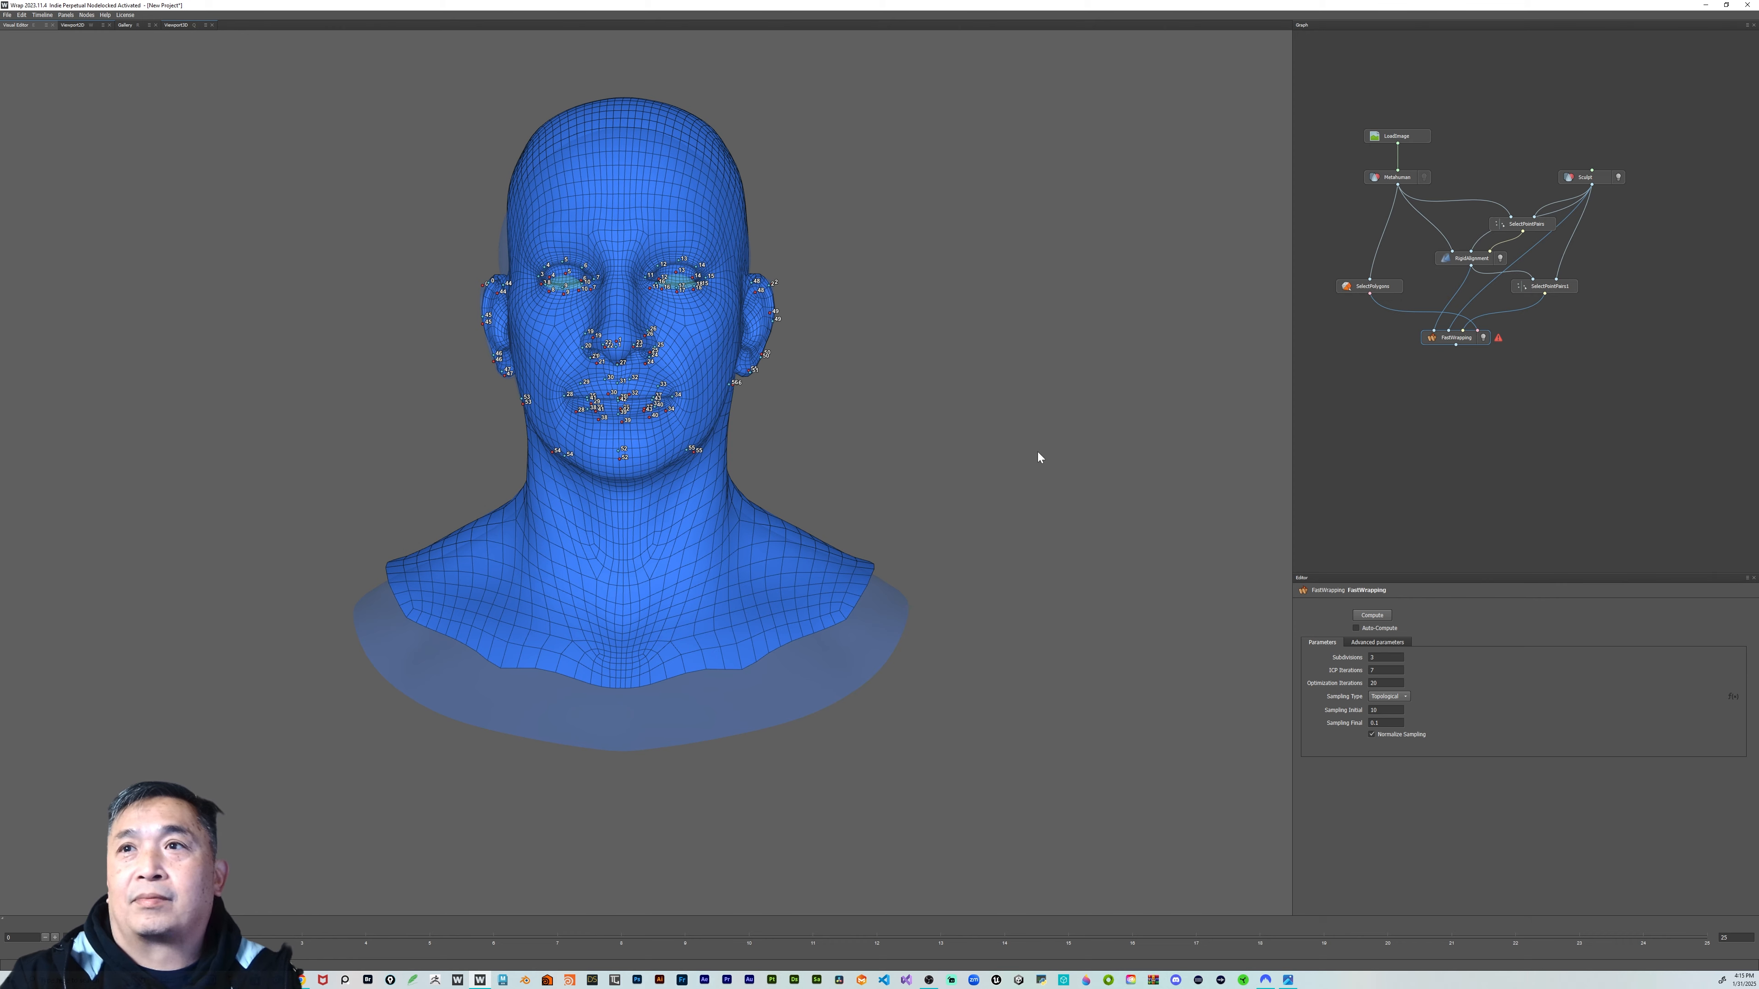
mouse_move(1025, 456)
mouse_down()
mouse_move(1049, 459)
mouse_move(1054, 408)
mouse_move(1057, 461)
mouse_up()
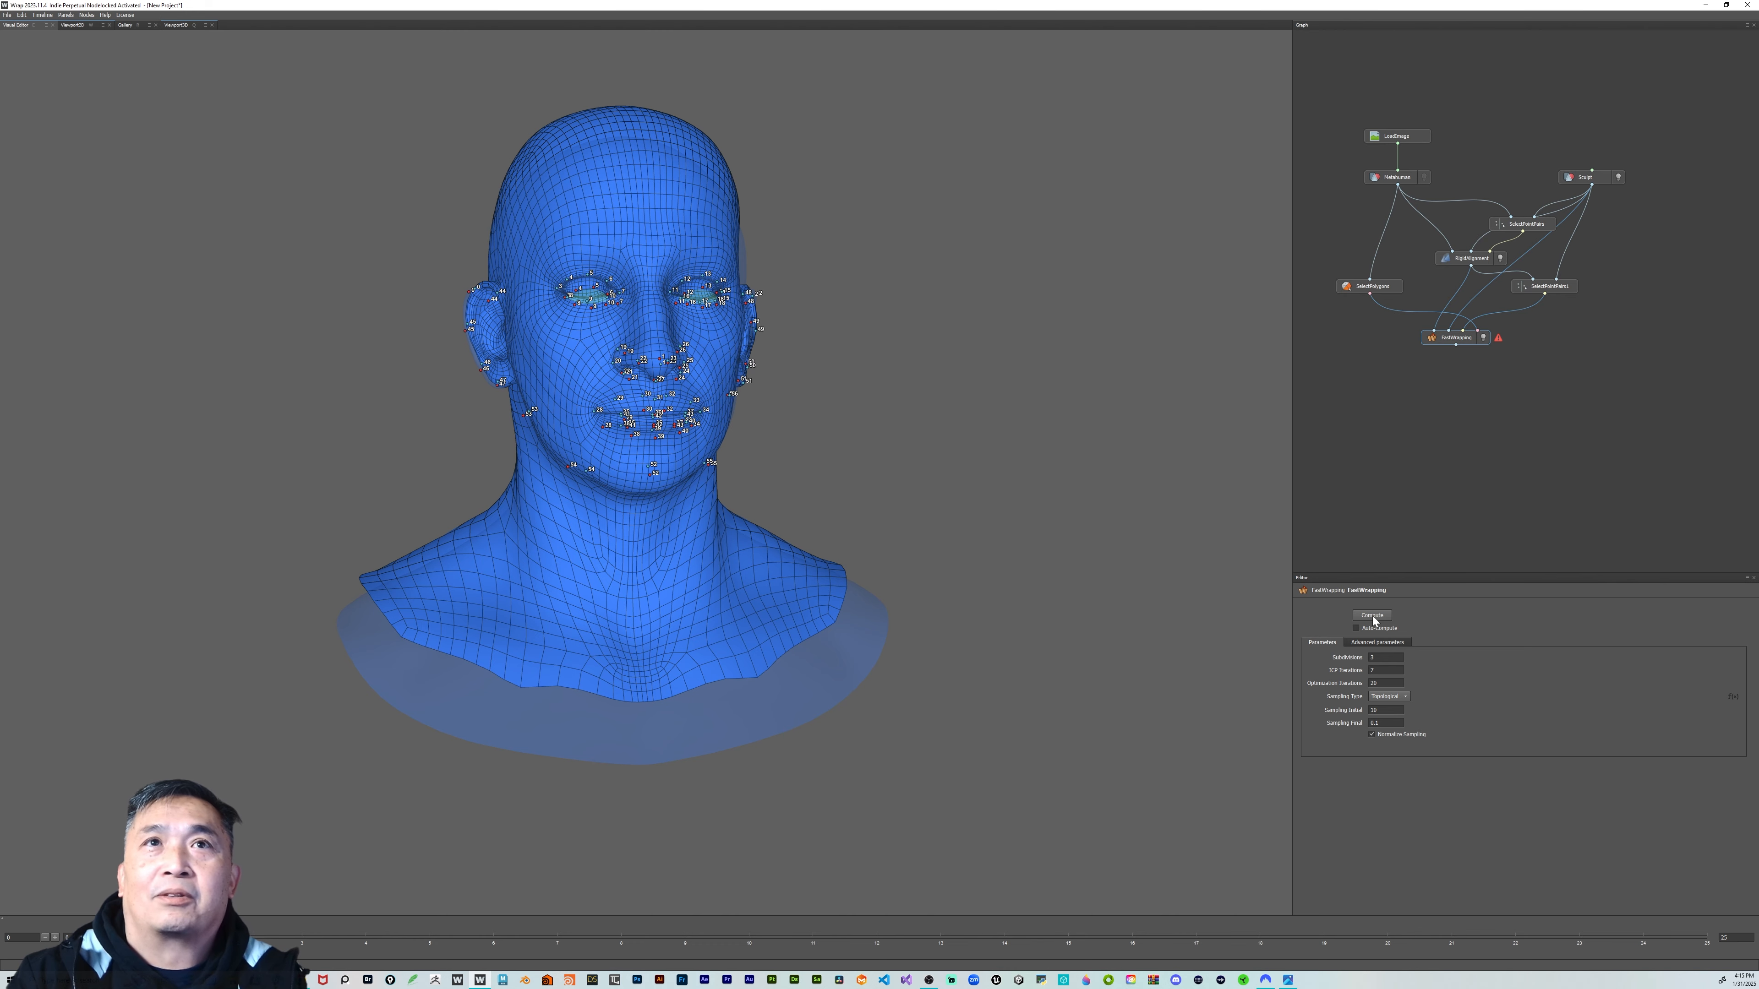
click(1372, 616)
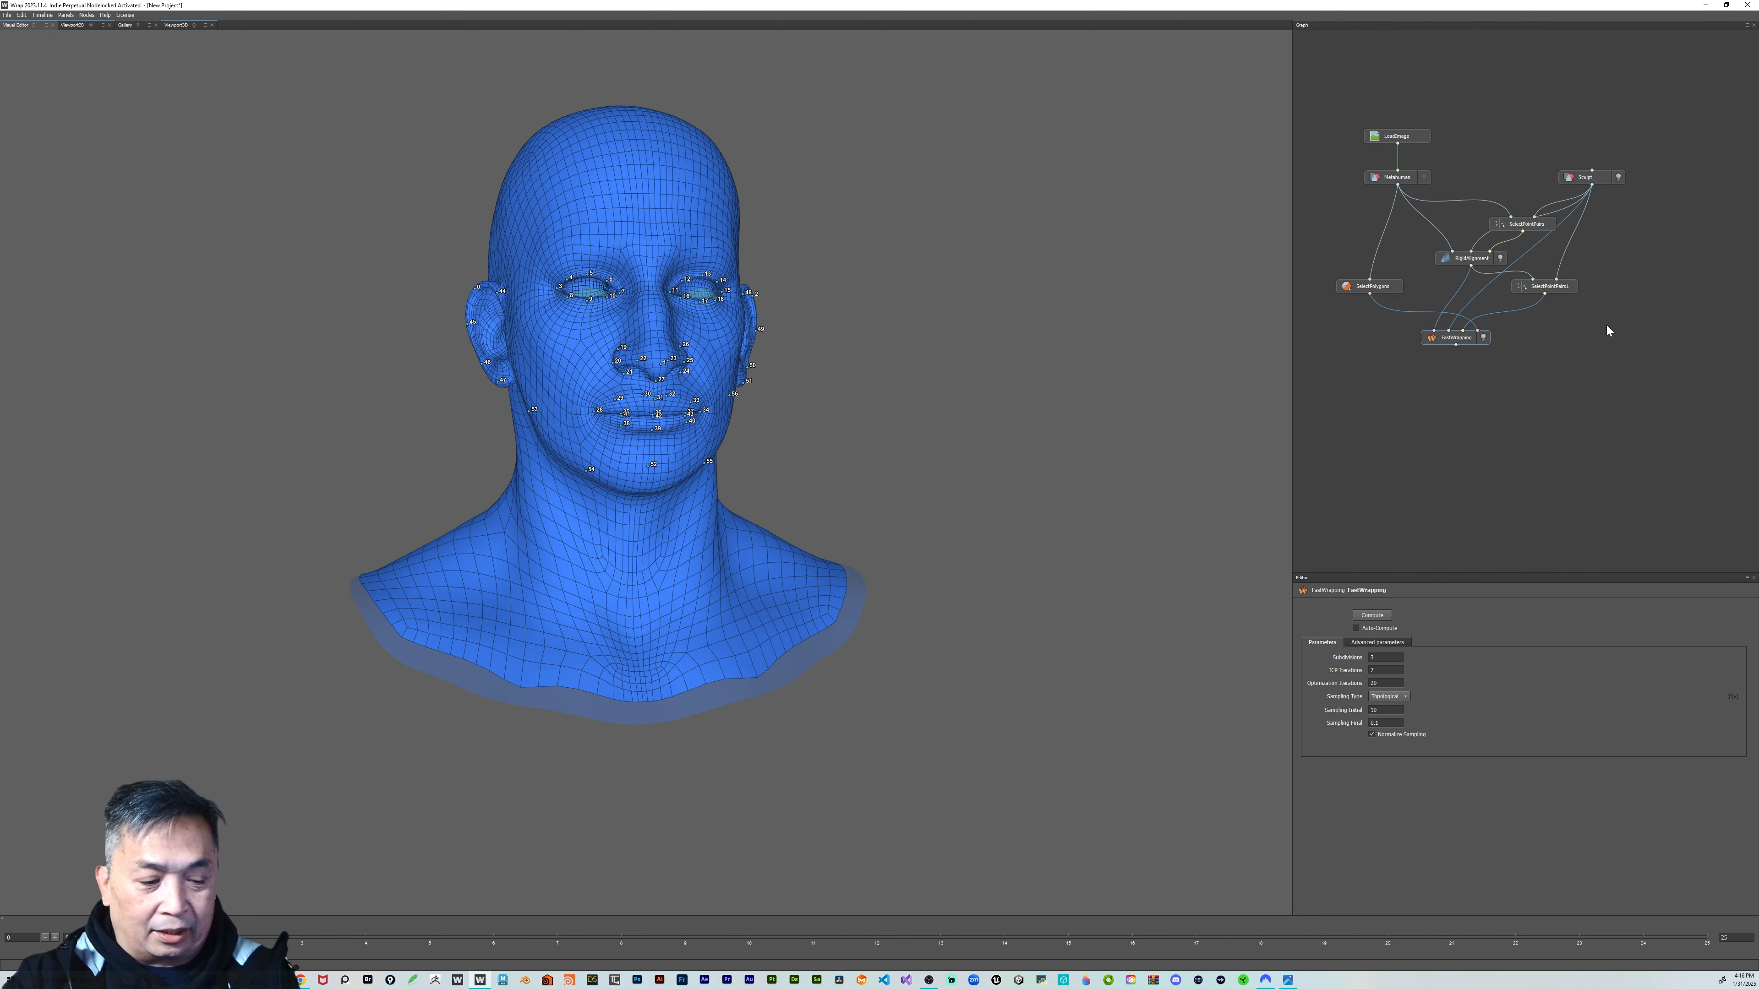
Add a second SelectPolygons node beside the FastWrapping node and connect the Sculpt geometry to it
key(Tab)
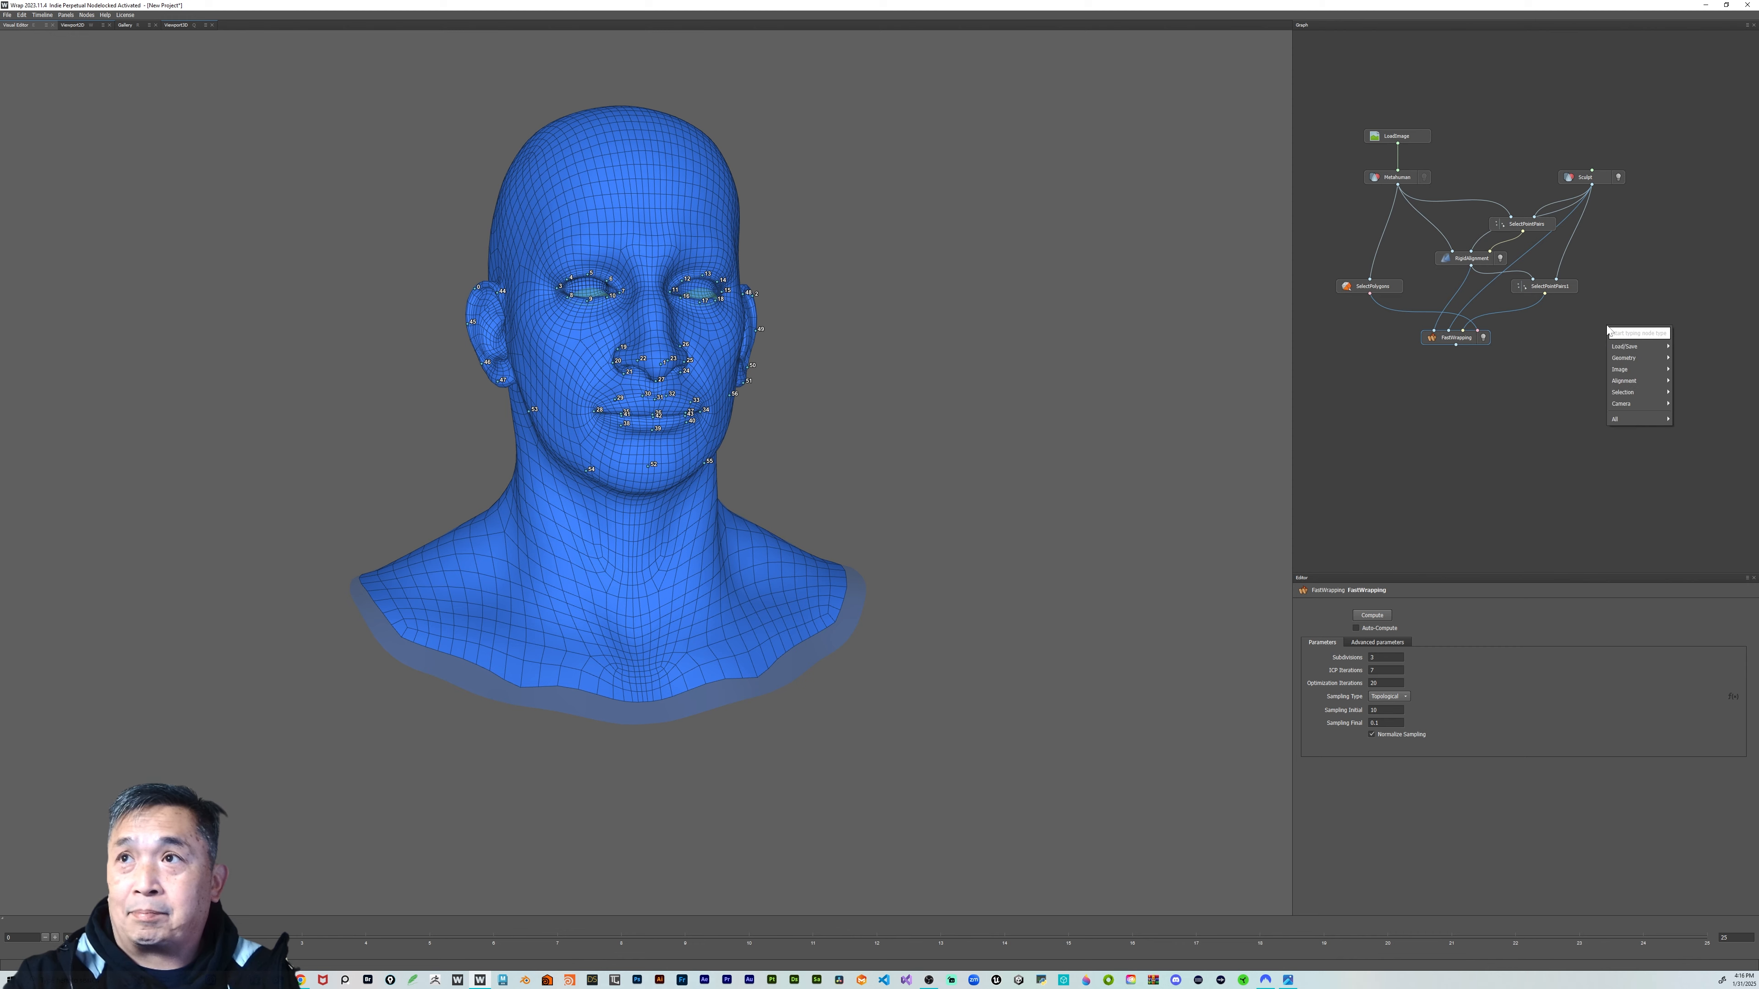
text(sel)
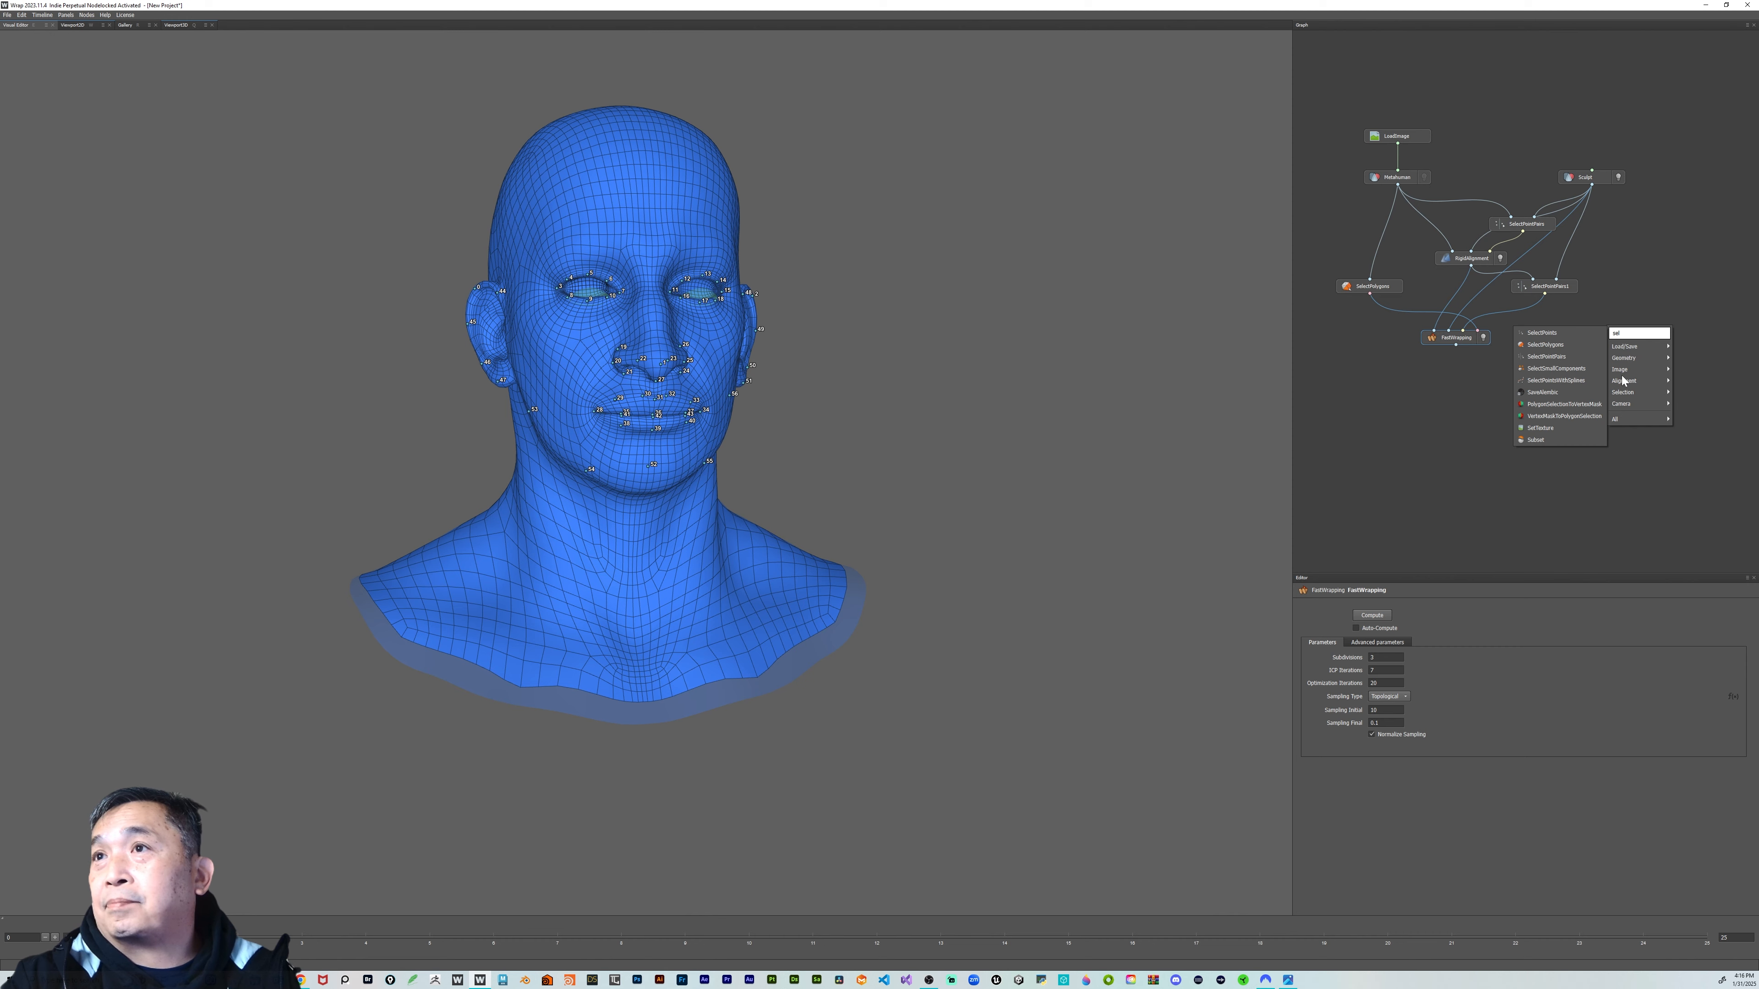
click(1574, 345)
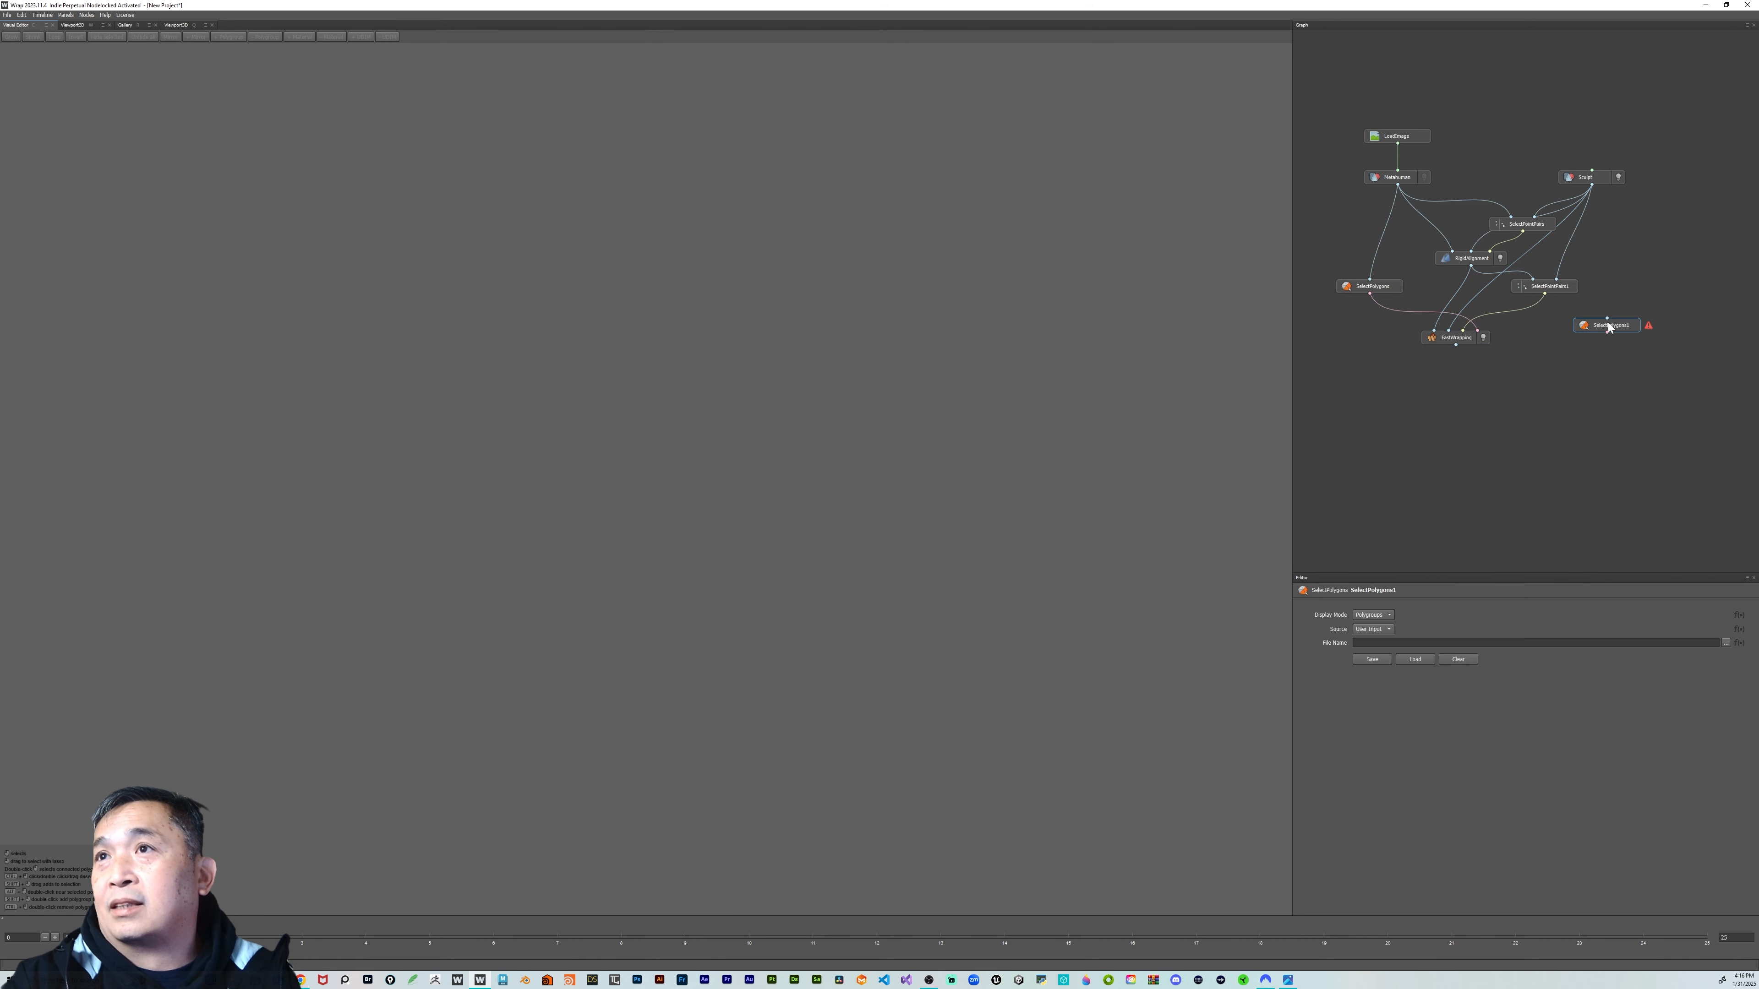
drag(1627, 318, 1609, 337)
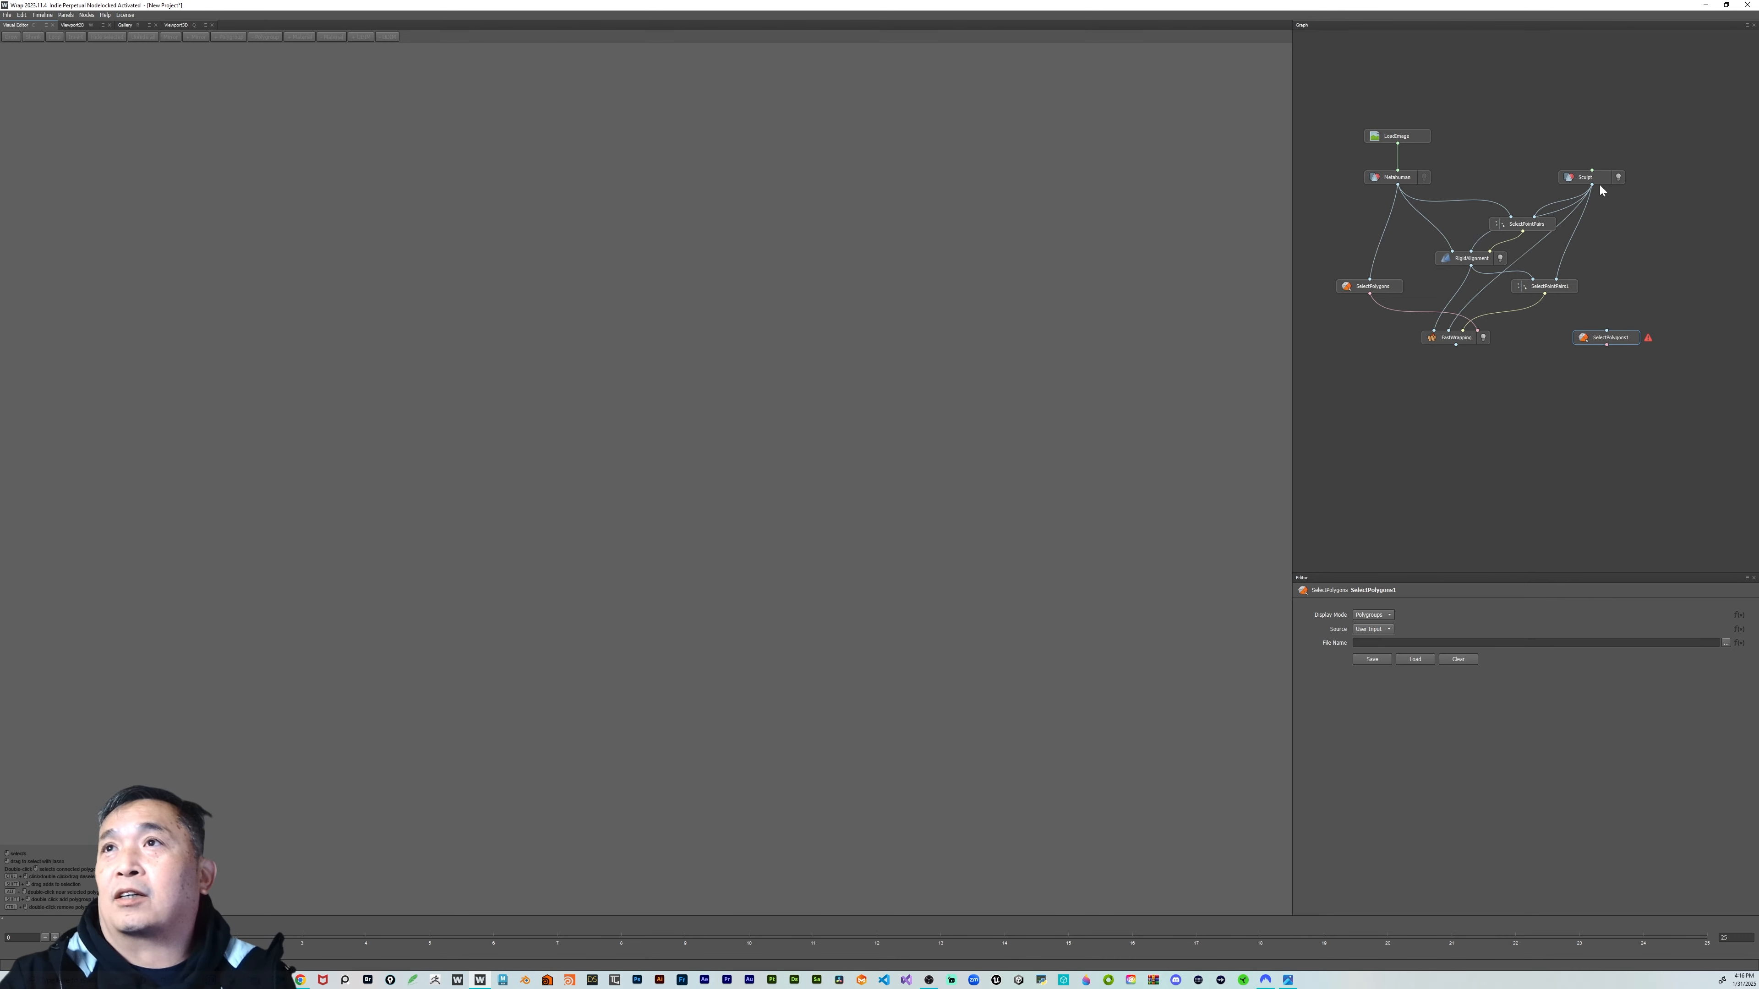
drag(1592, 184, 1602, 239)
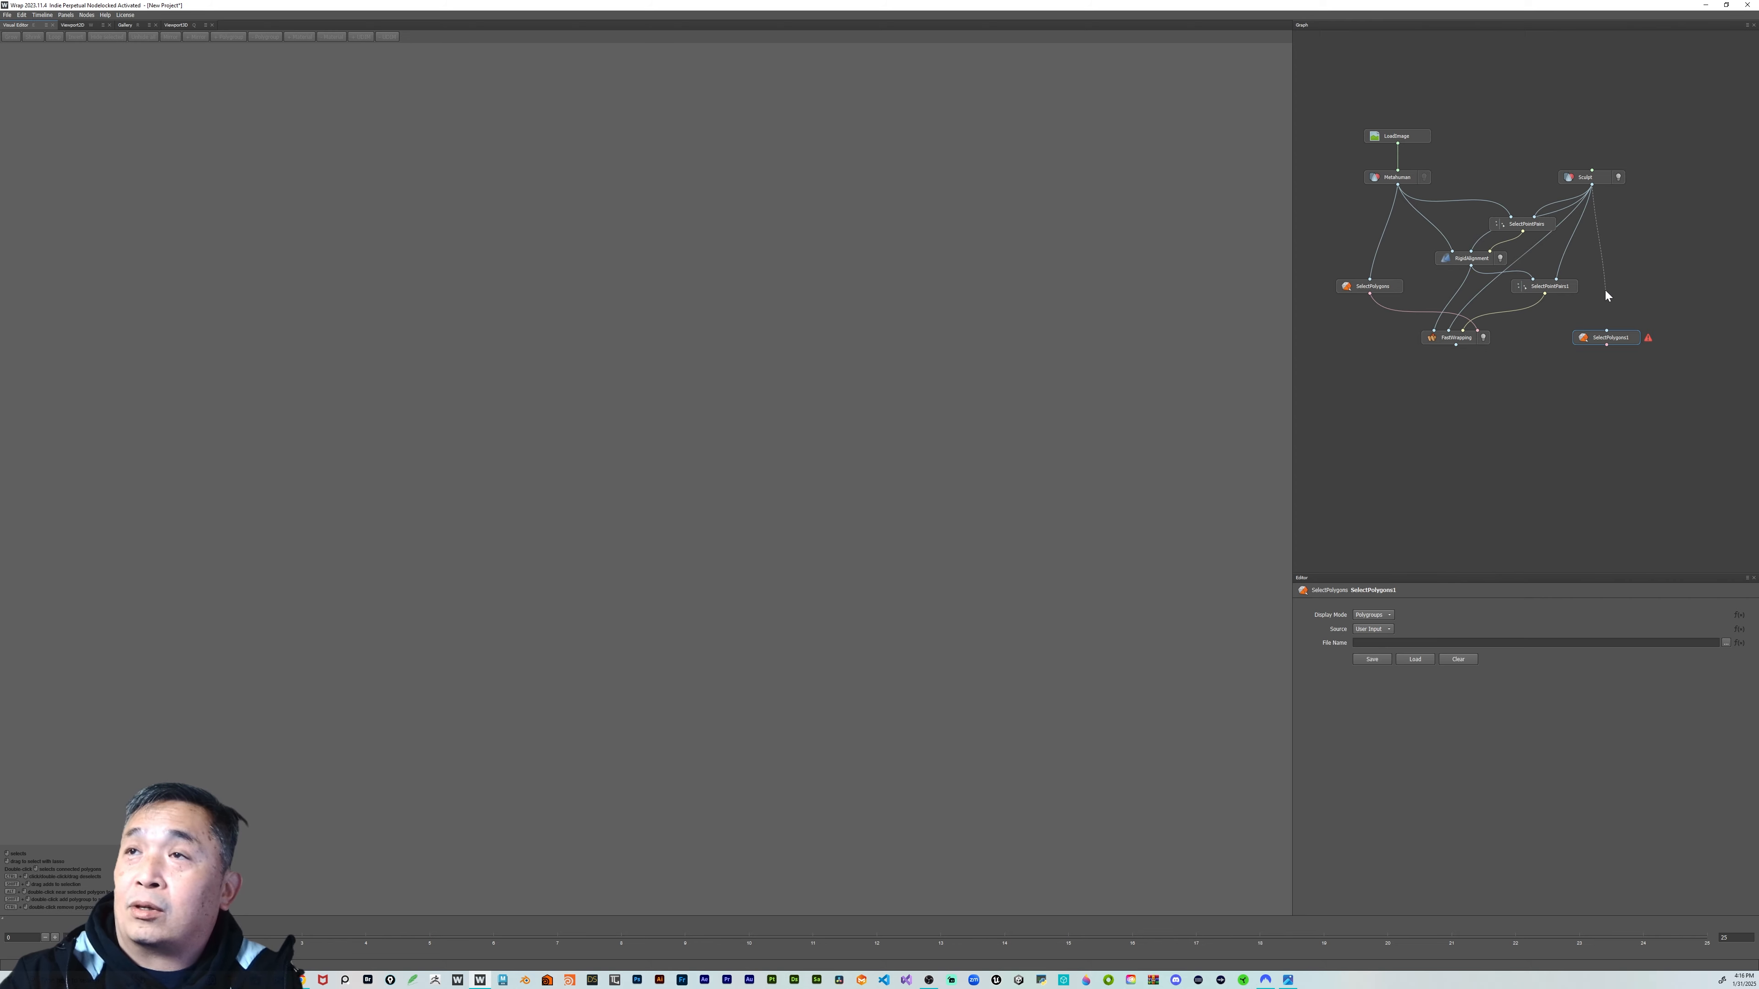
drag(1606, 298, 1606, 329)
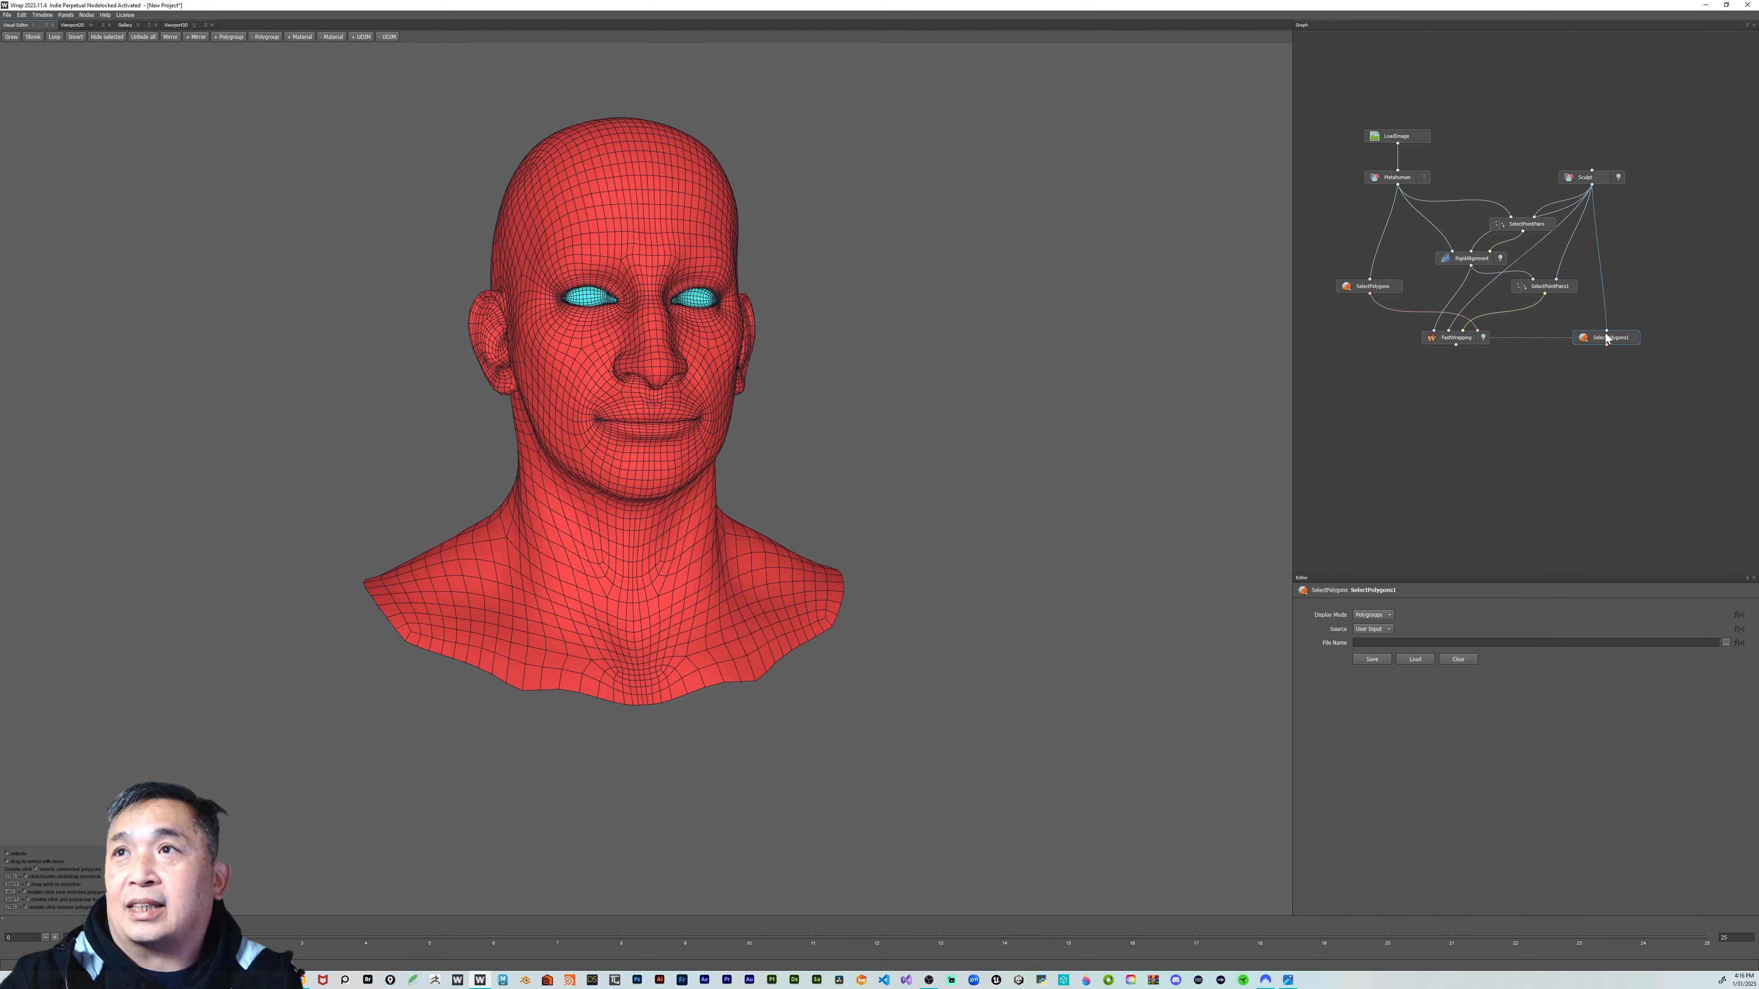
Select the polygroups of both eyes and the inner cavity reached through the neck opening on the sculpted head
mouse_move(1023, 463)
middle_down()
mouse_move(985, 369)
mouse_move(934, 322)
mouse_move(891, 392)
mouse_move(994, 462)
middle_up()
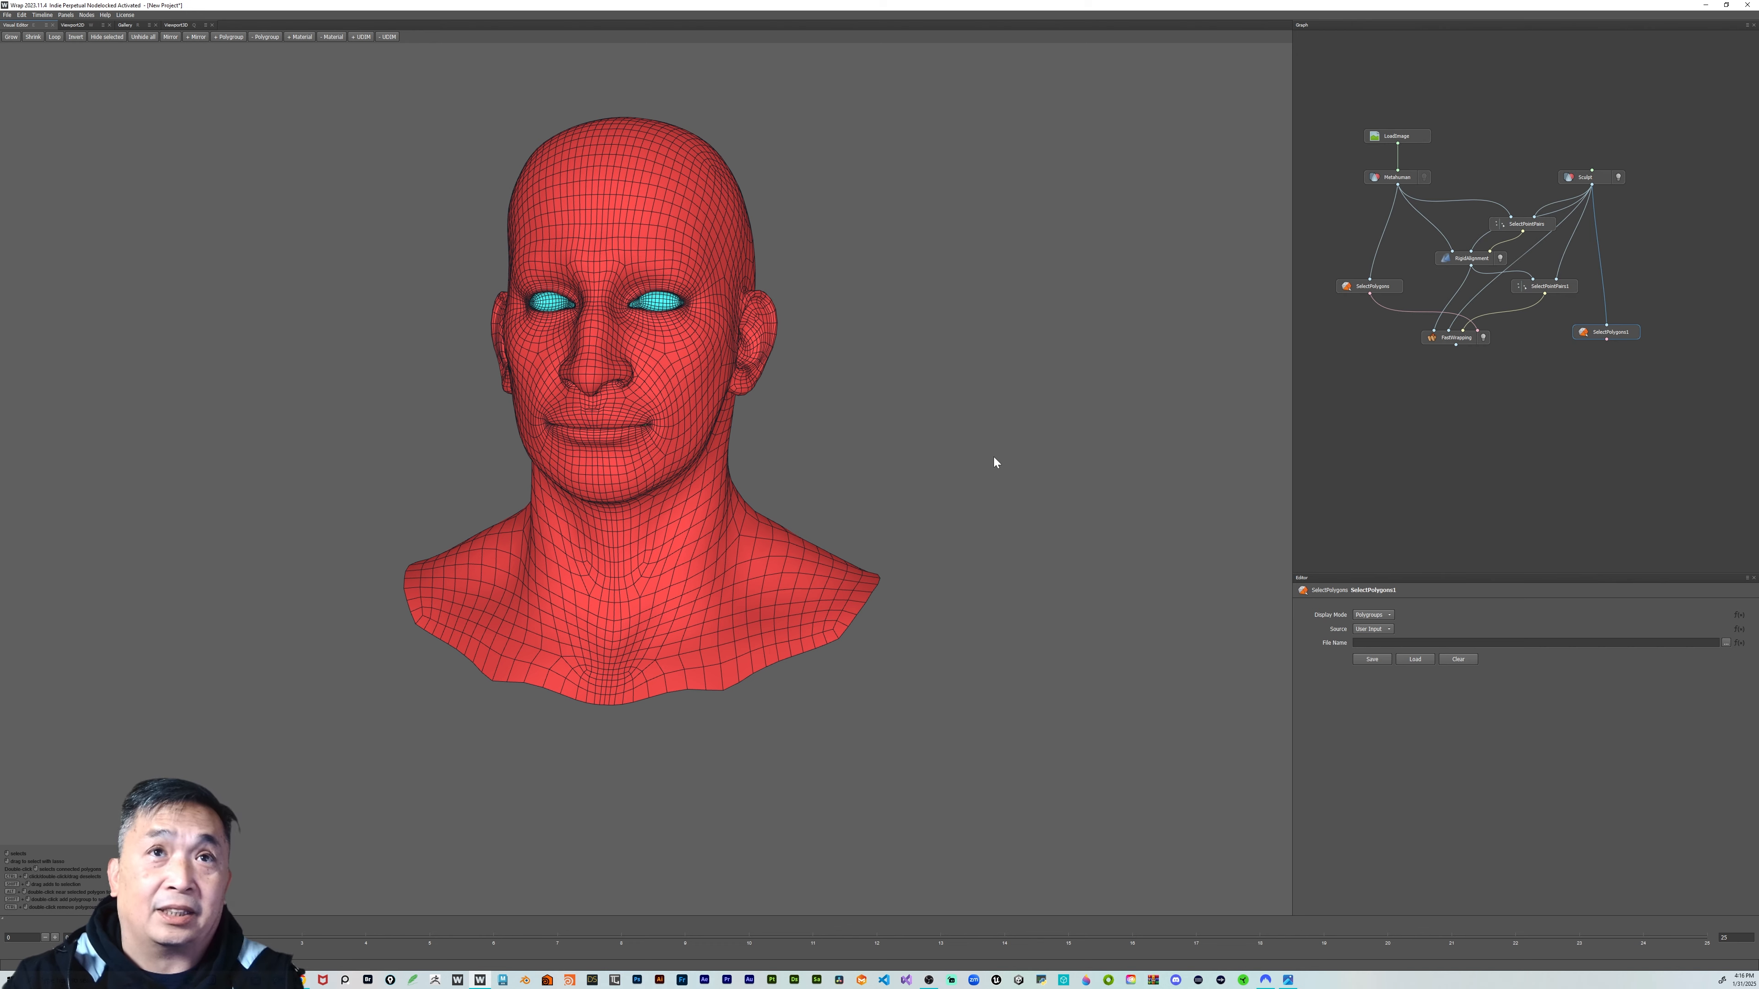
click(663, 302)
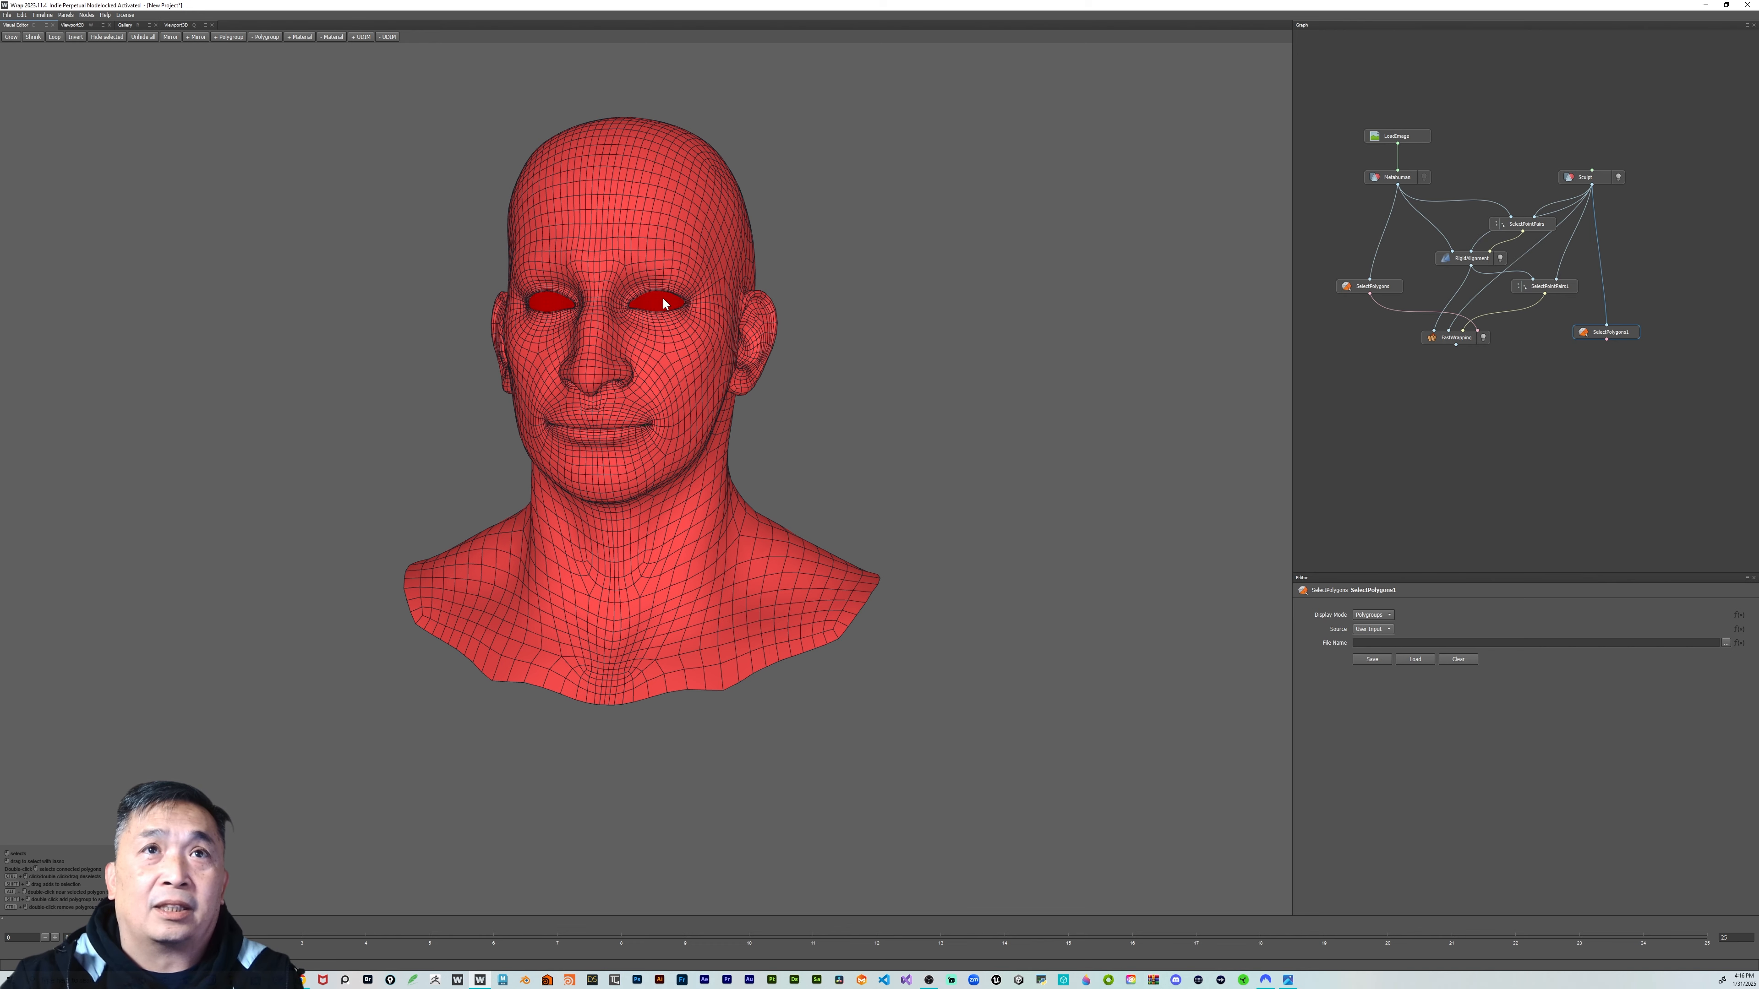
middle_drag(949, 344, 804, 259)
click(629, 508)
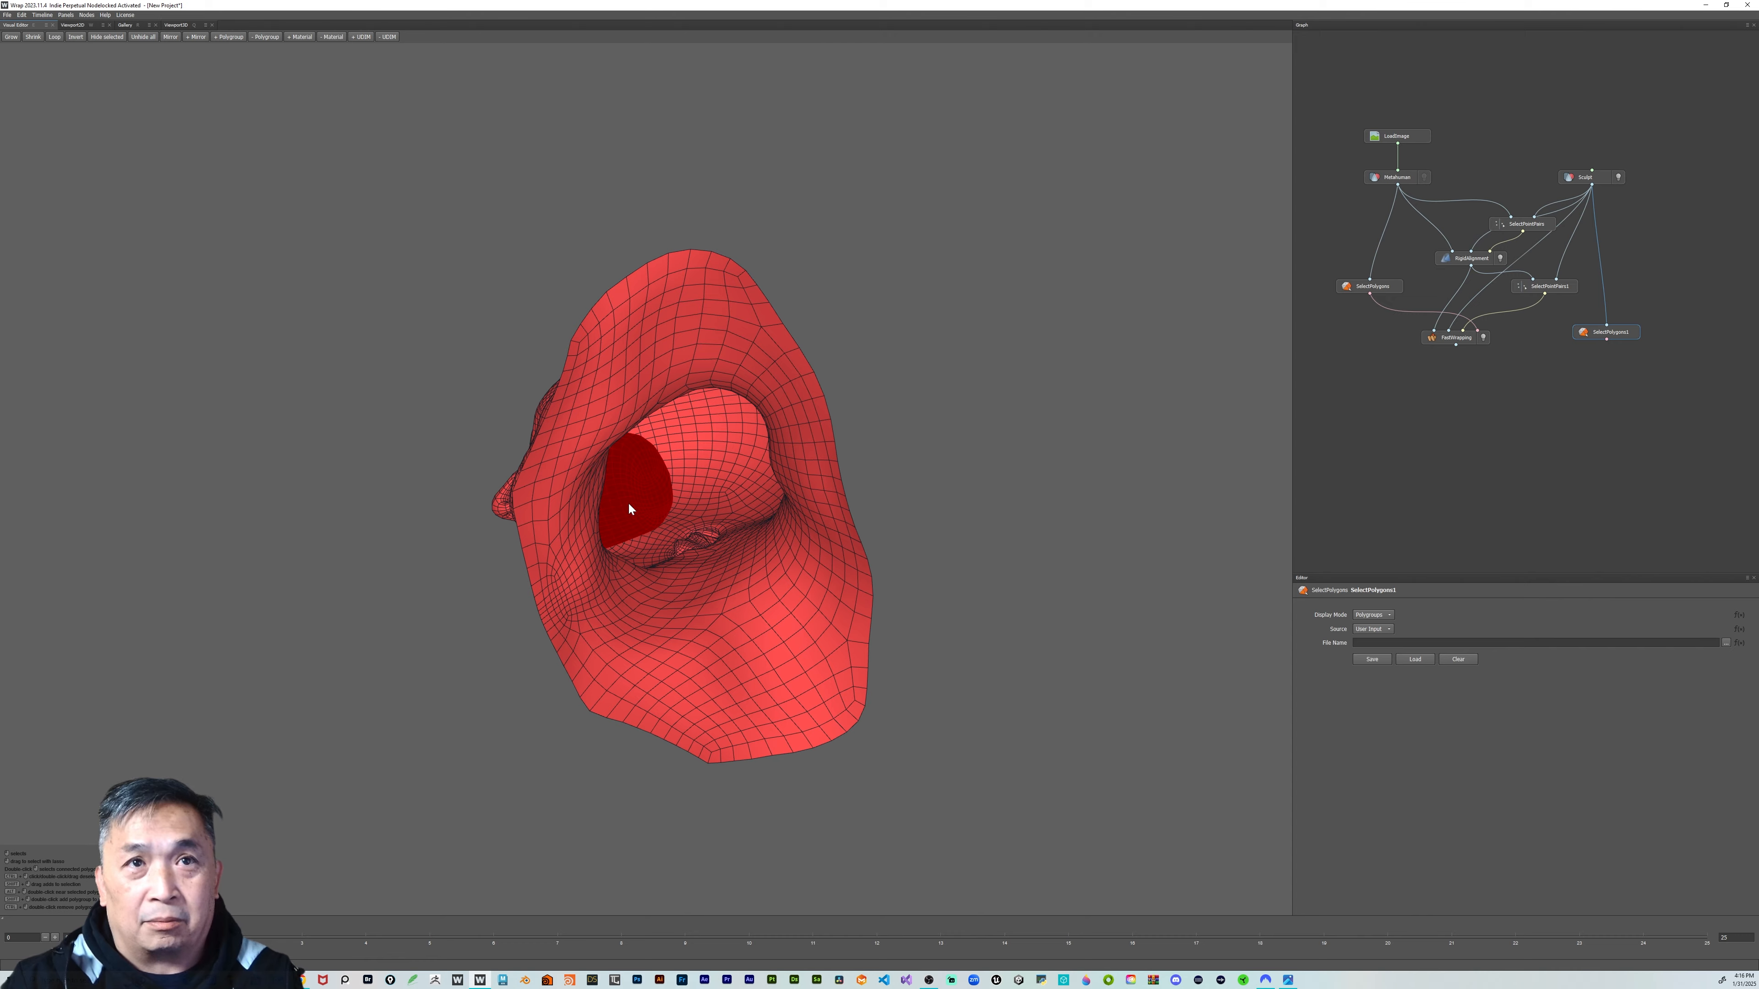
middle_drag(971, 461, 1126, 574)
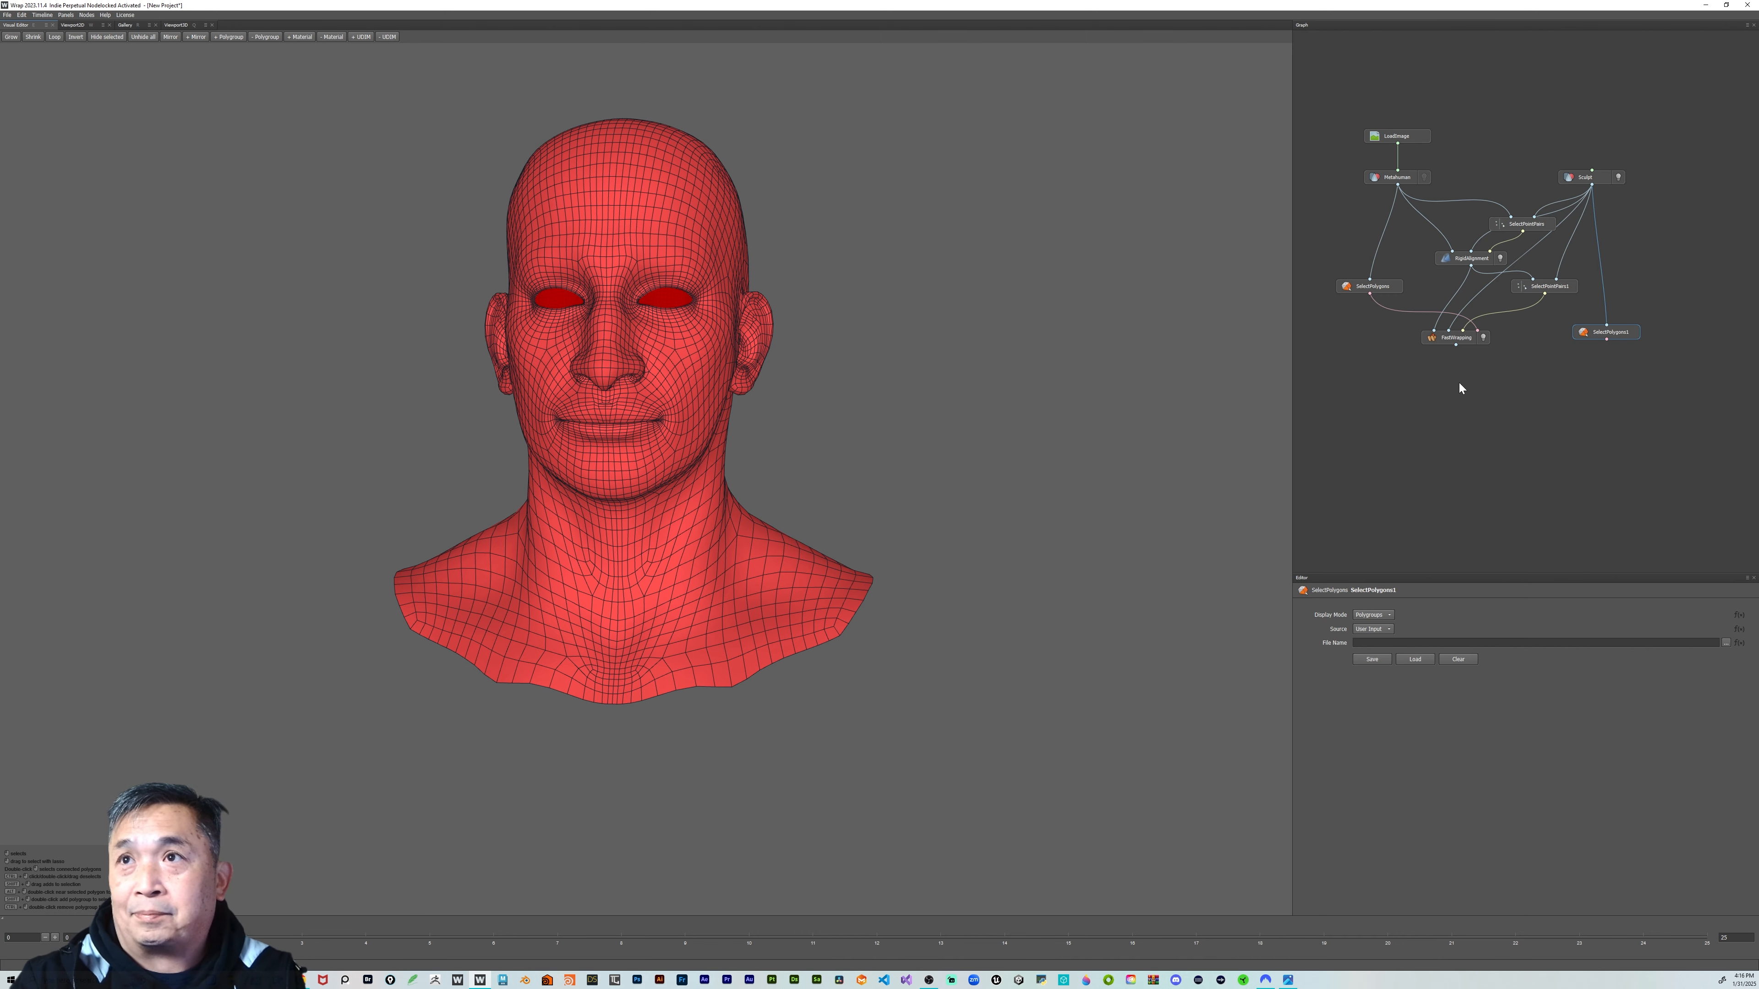
Add a TransferTexture node below the FastWrapping node and the second SelectPolygons node
click(1473, 380)
right_click(1473, 377)
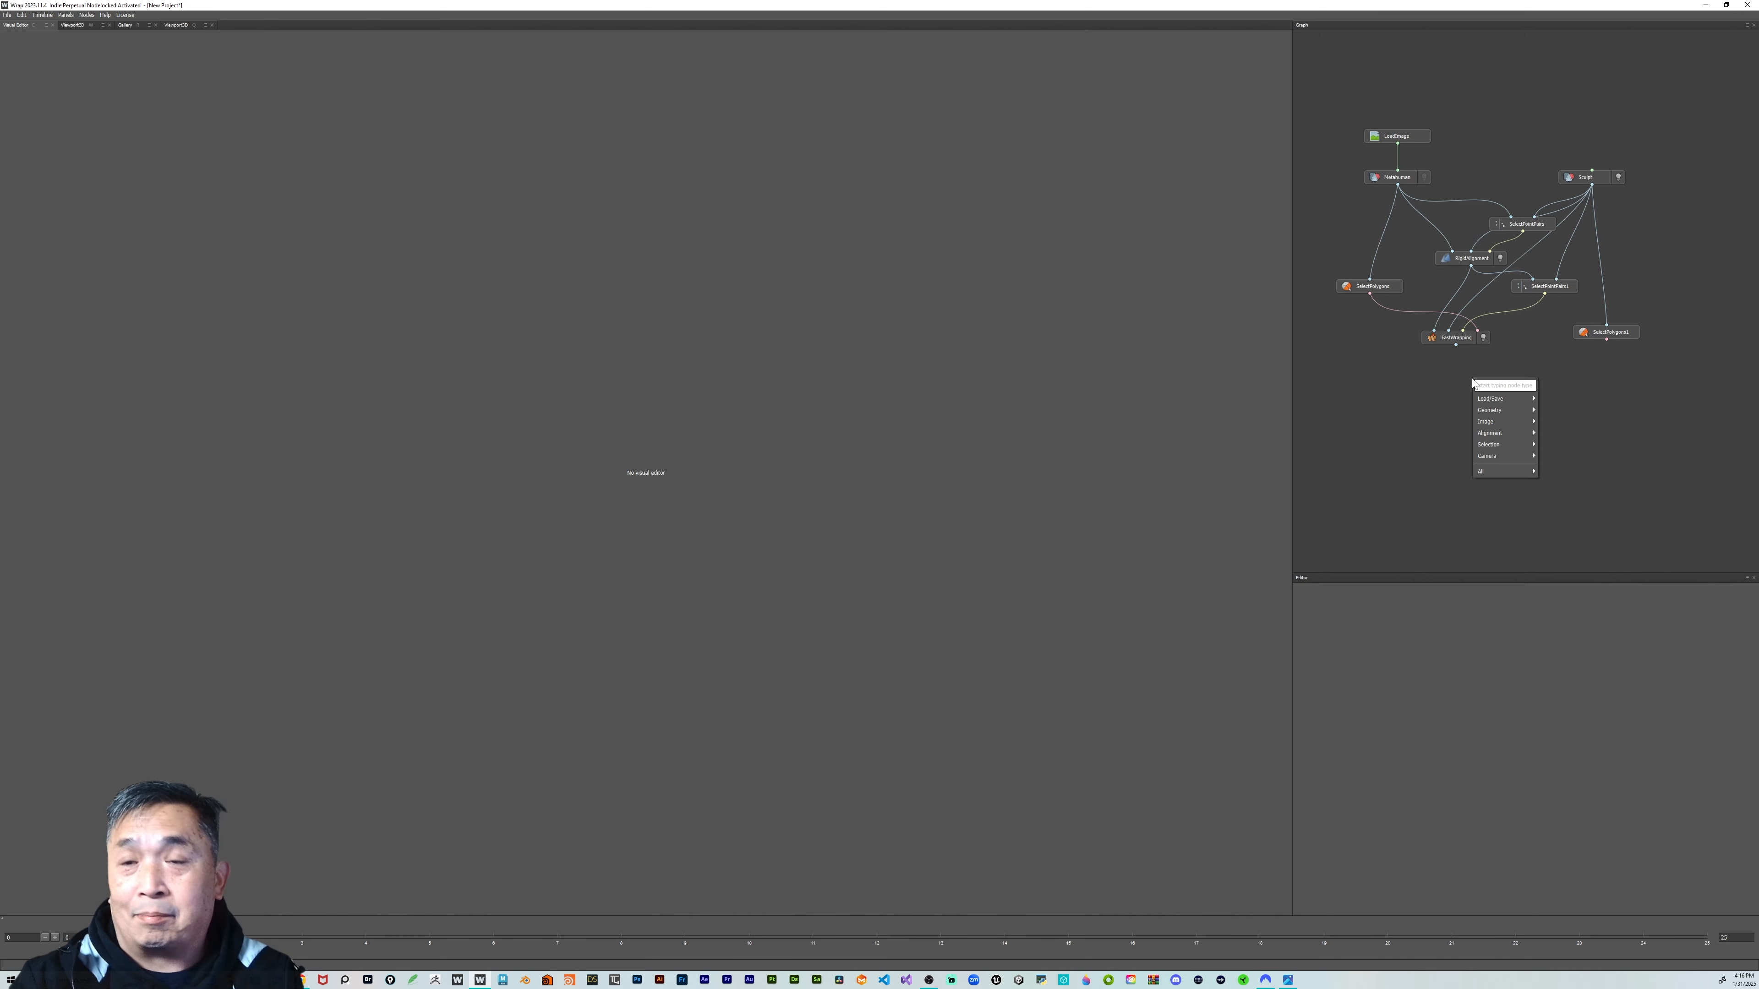
text(tex)
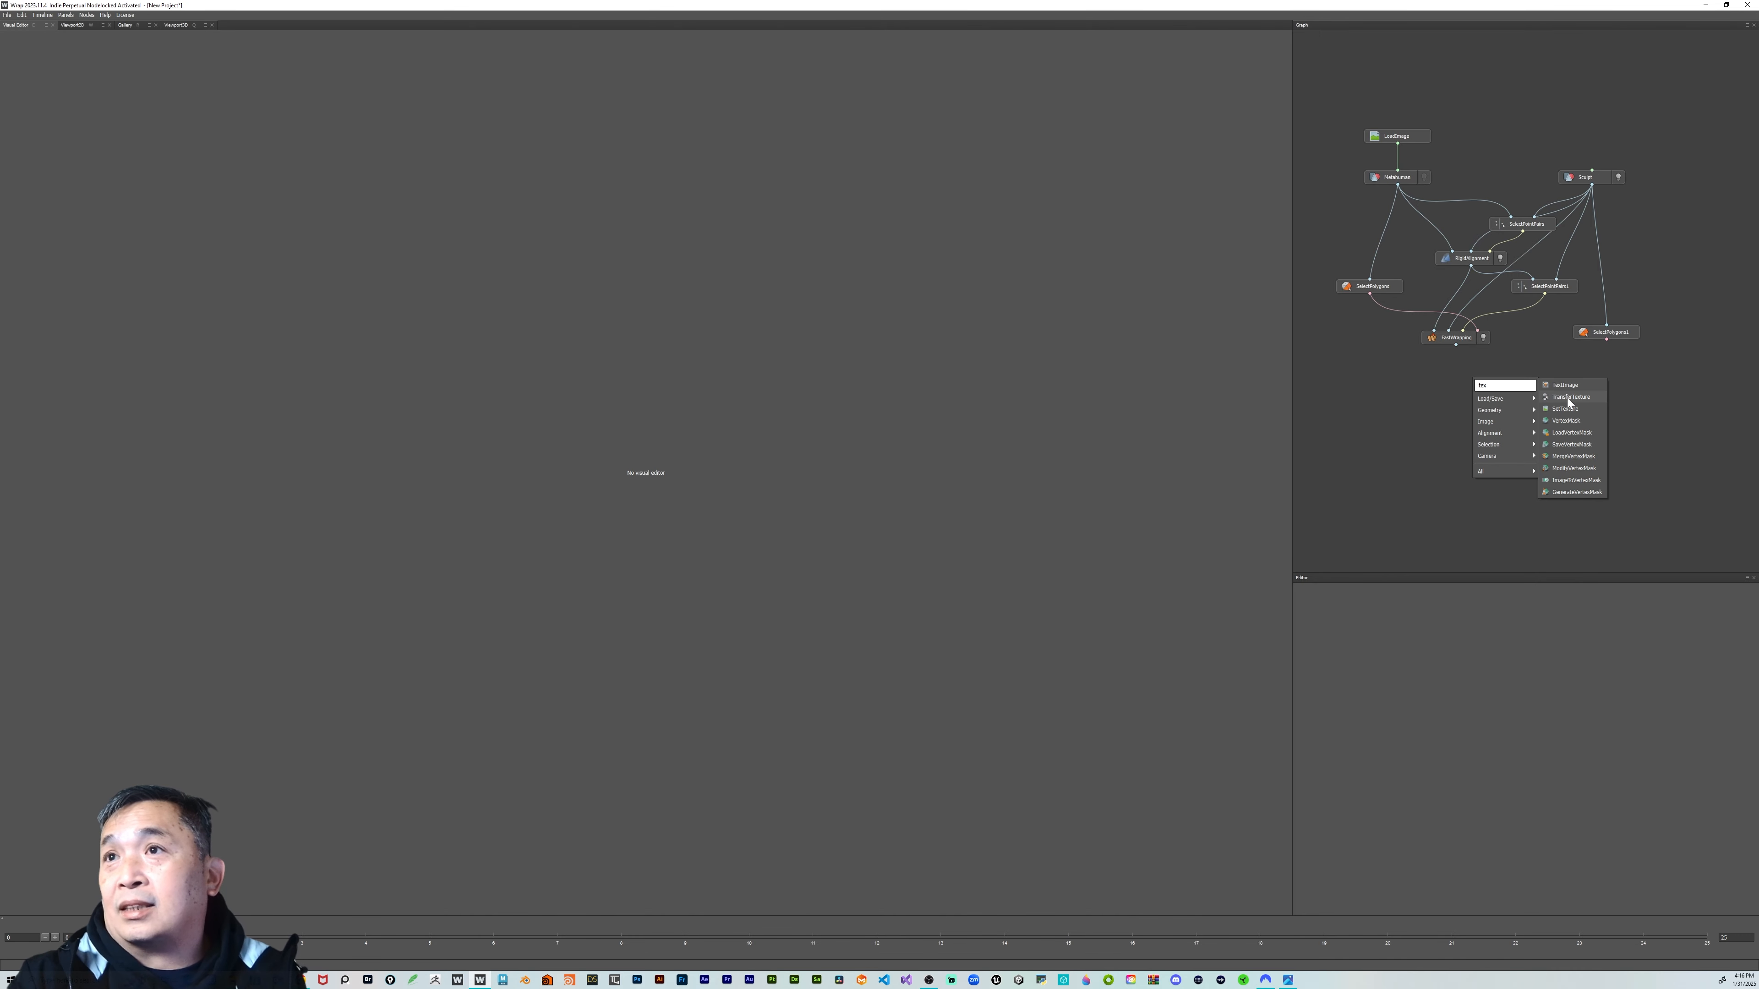
click(1567, 398)
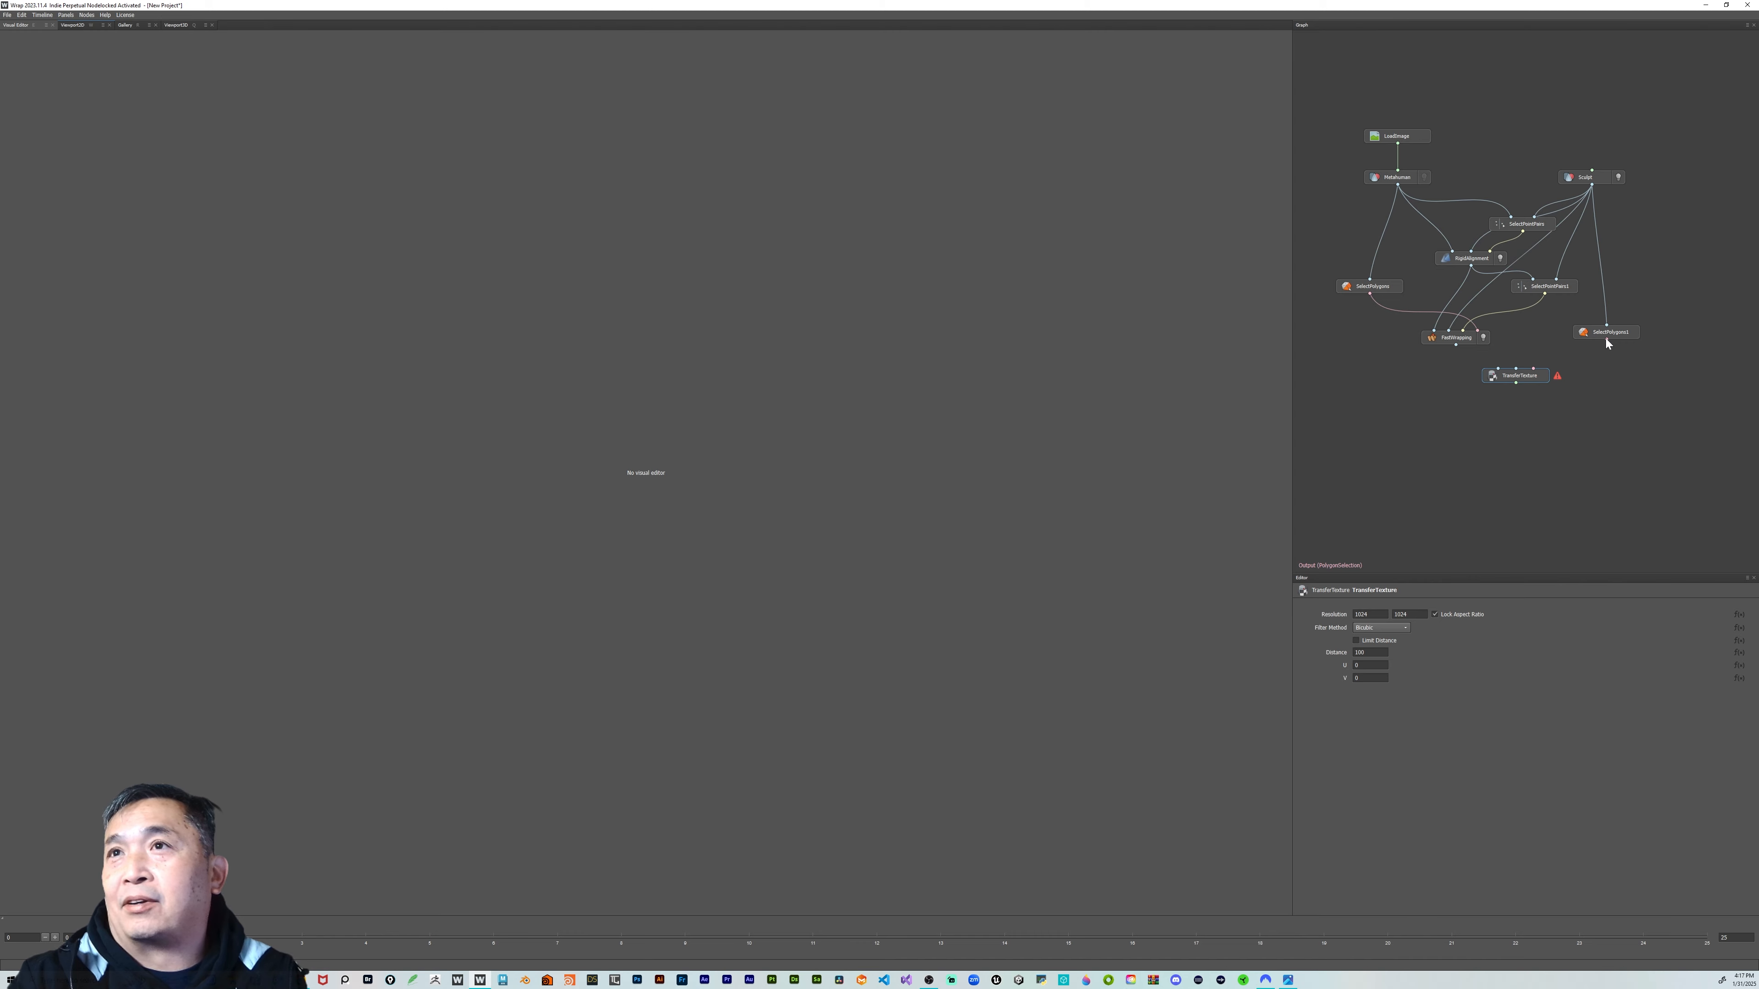
Connect the second SelectPolygons node, Sculpt and FastWrapping to the TransferTexture node, and set its resolution to 4096 by 4096
drag(1610, 334, 1617, 337)
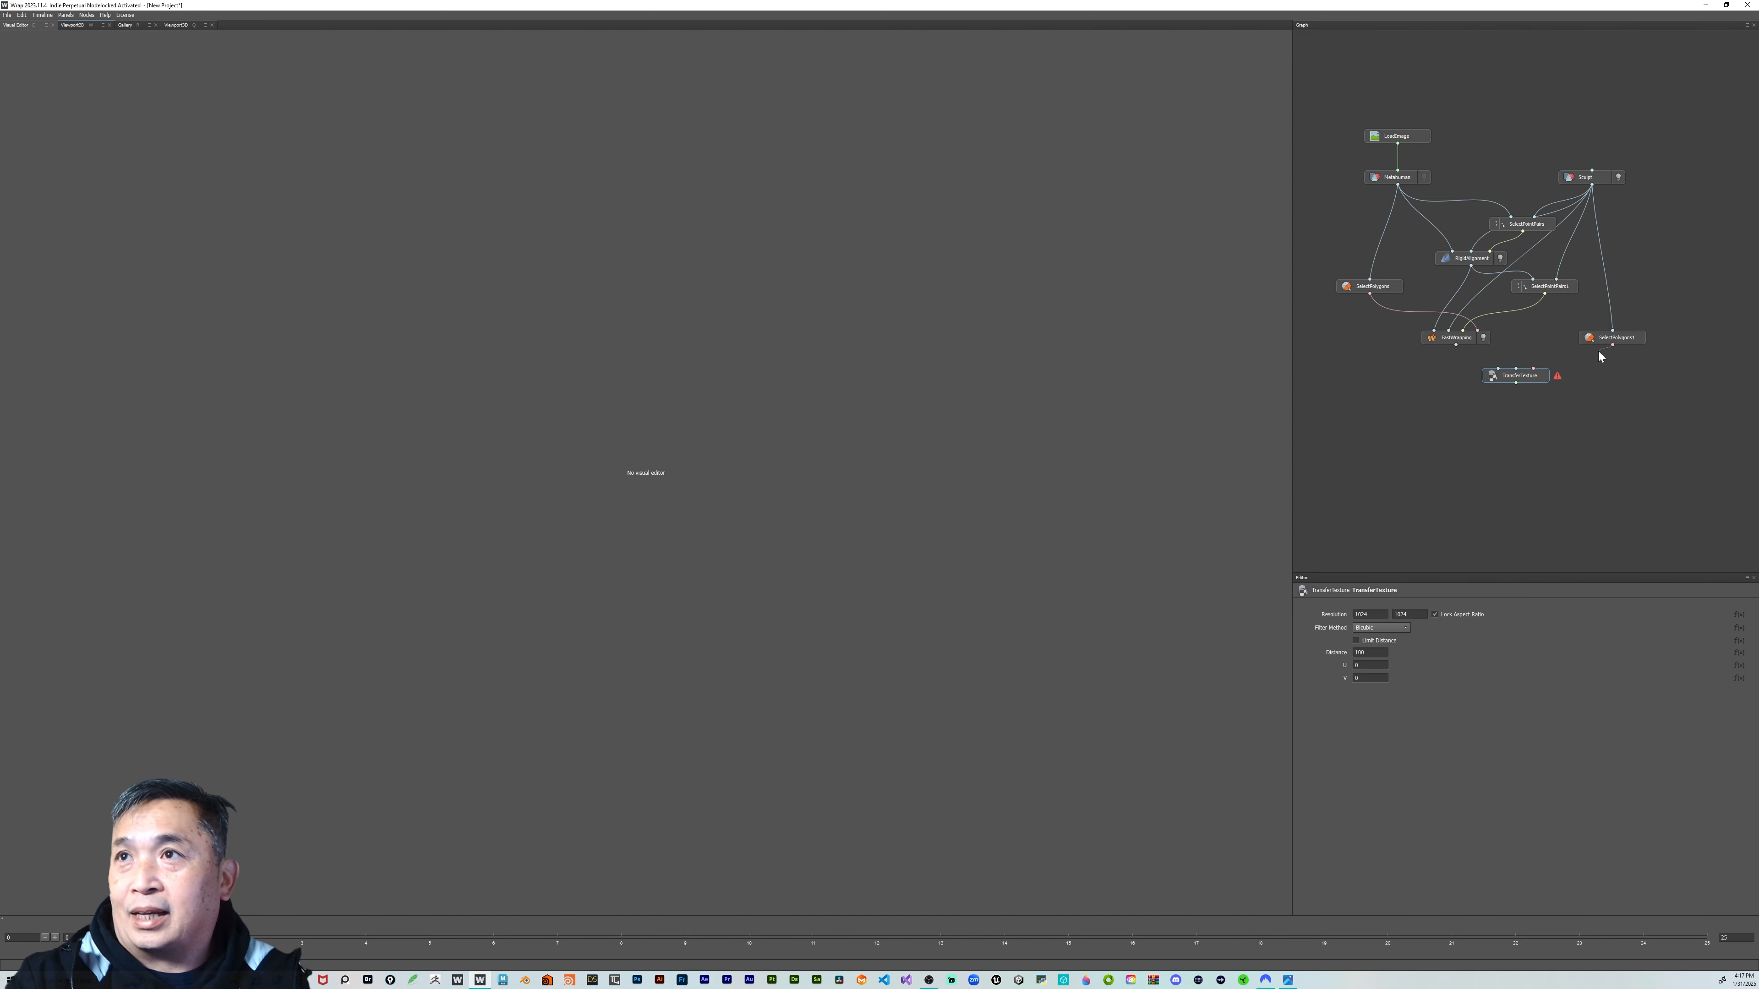
drag(1549, 364, 1533, 369)
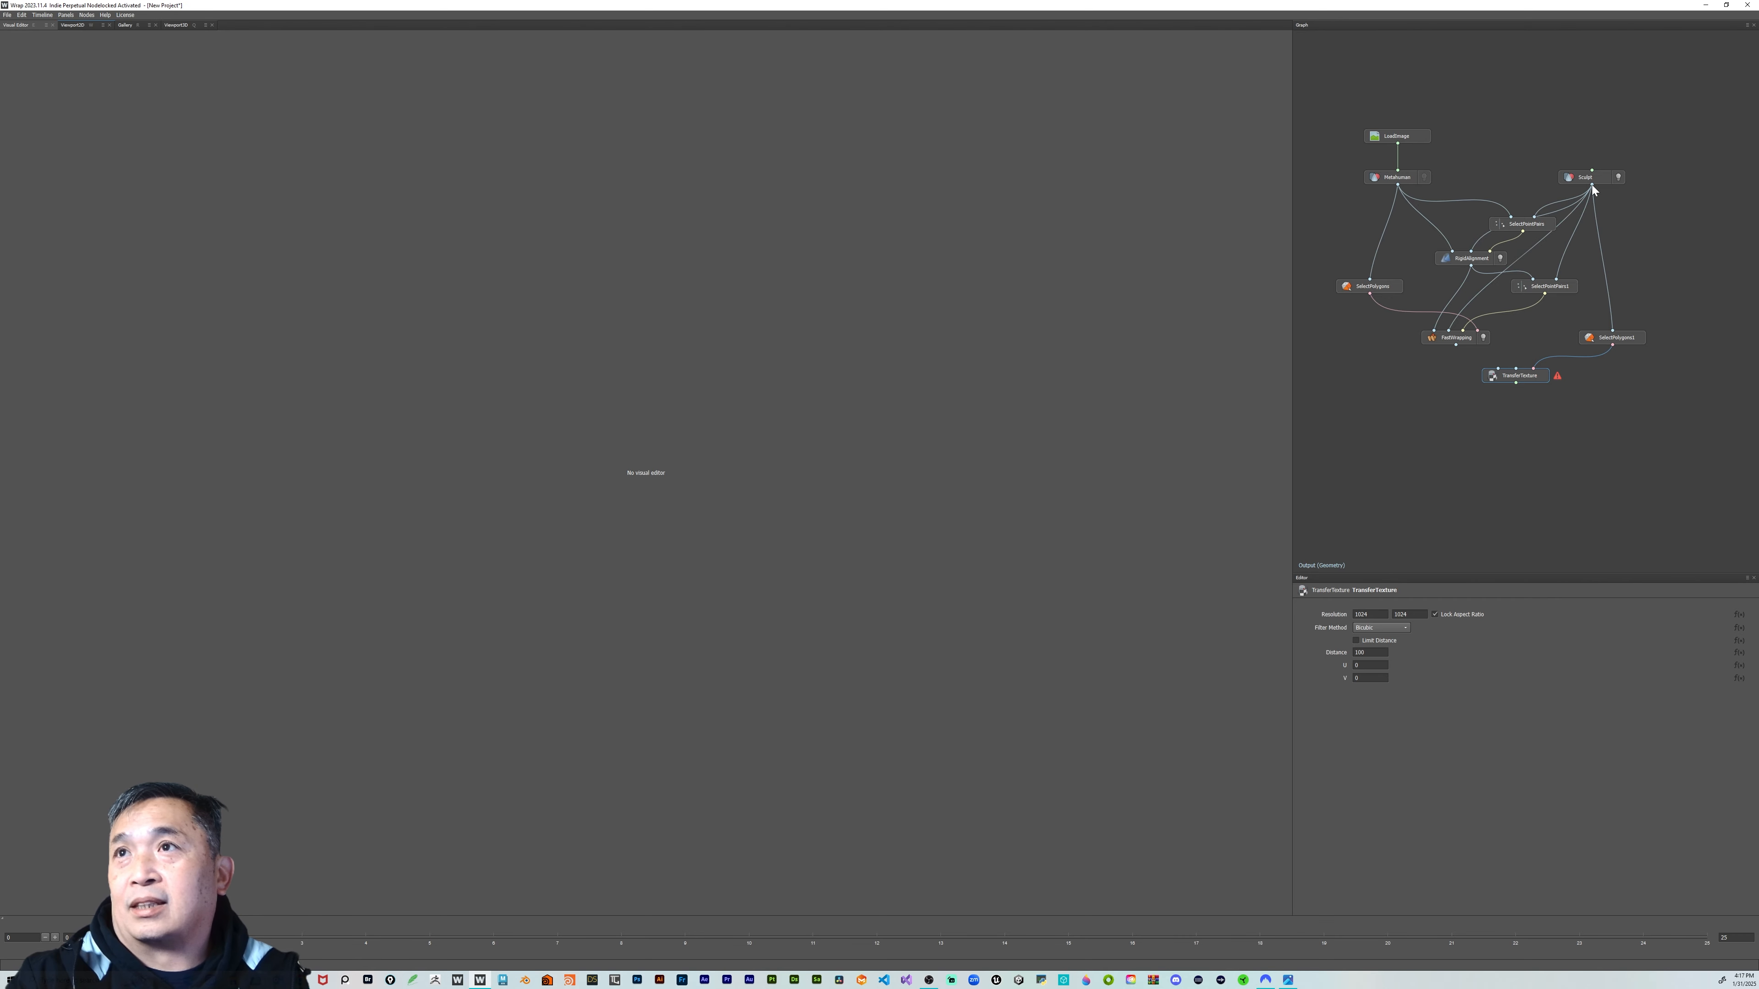
drag(1565, 251, 1519, 370)
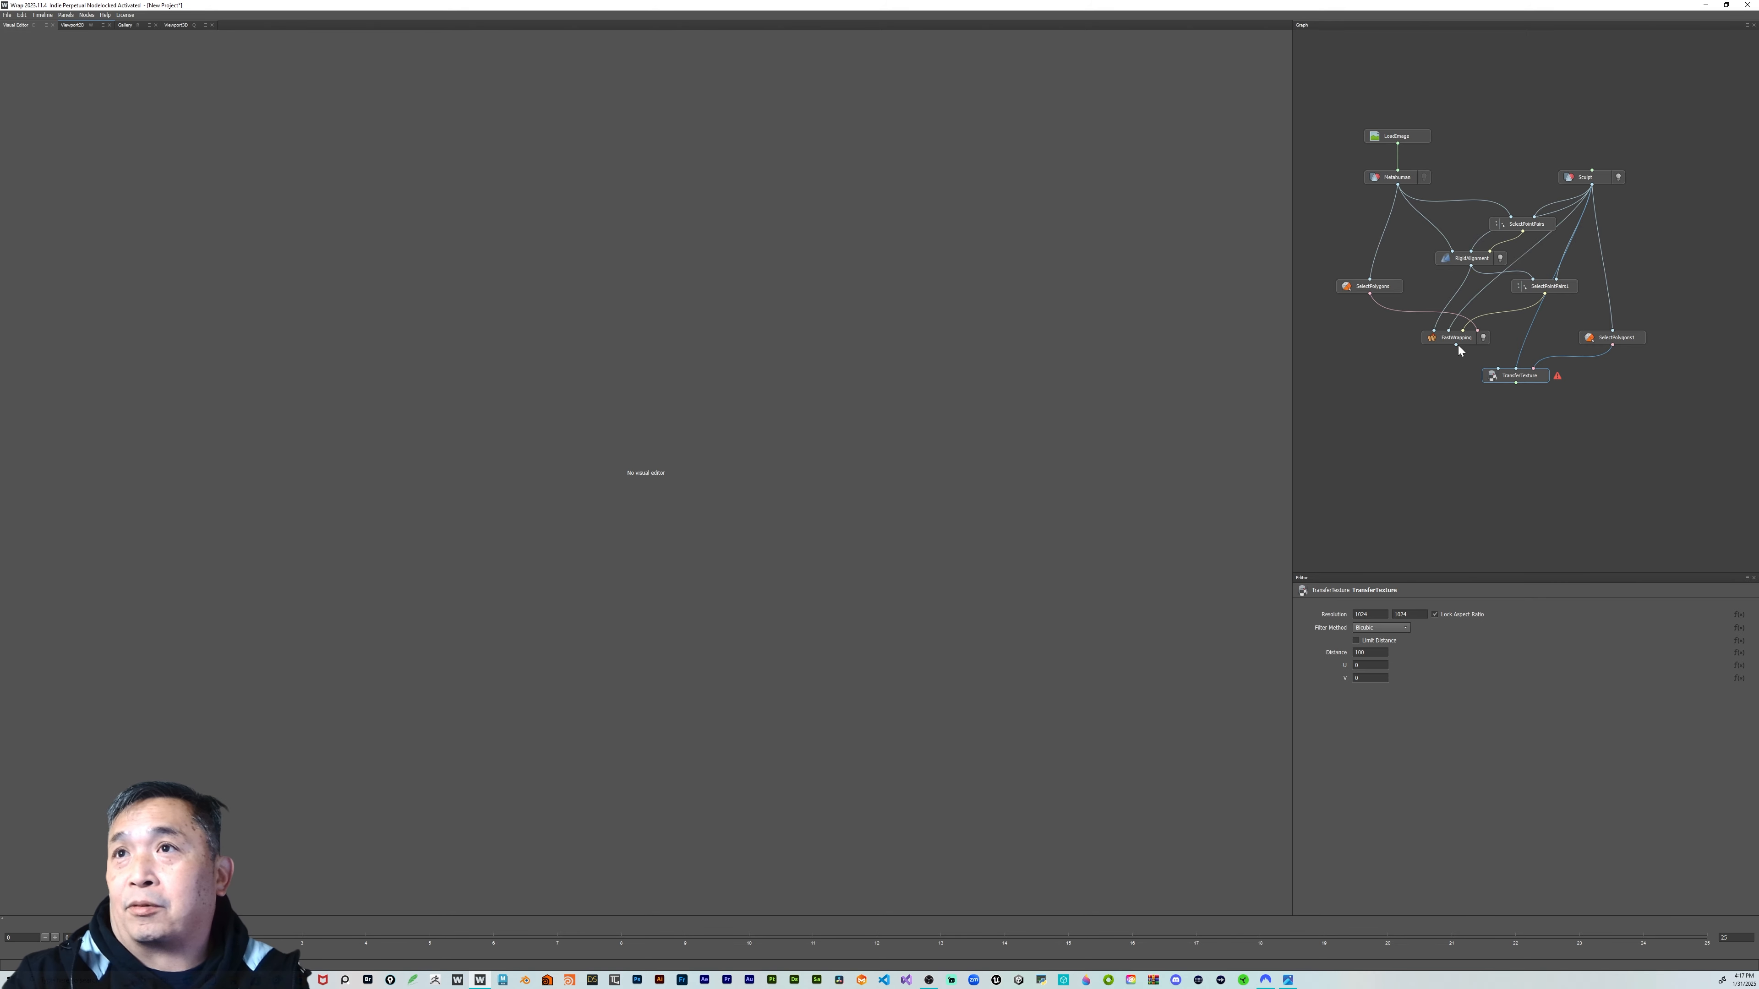
drag(1458, 345, 1495, 371)
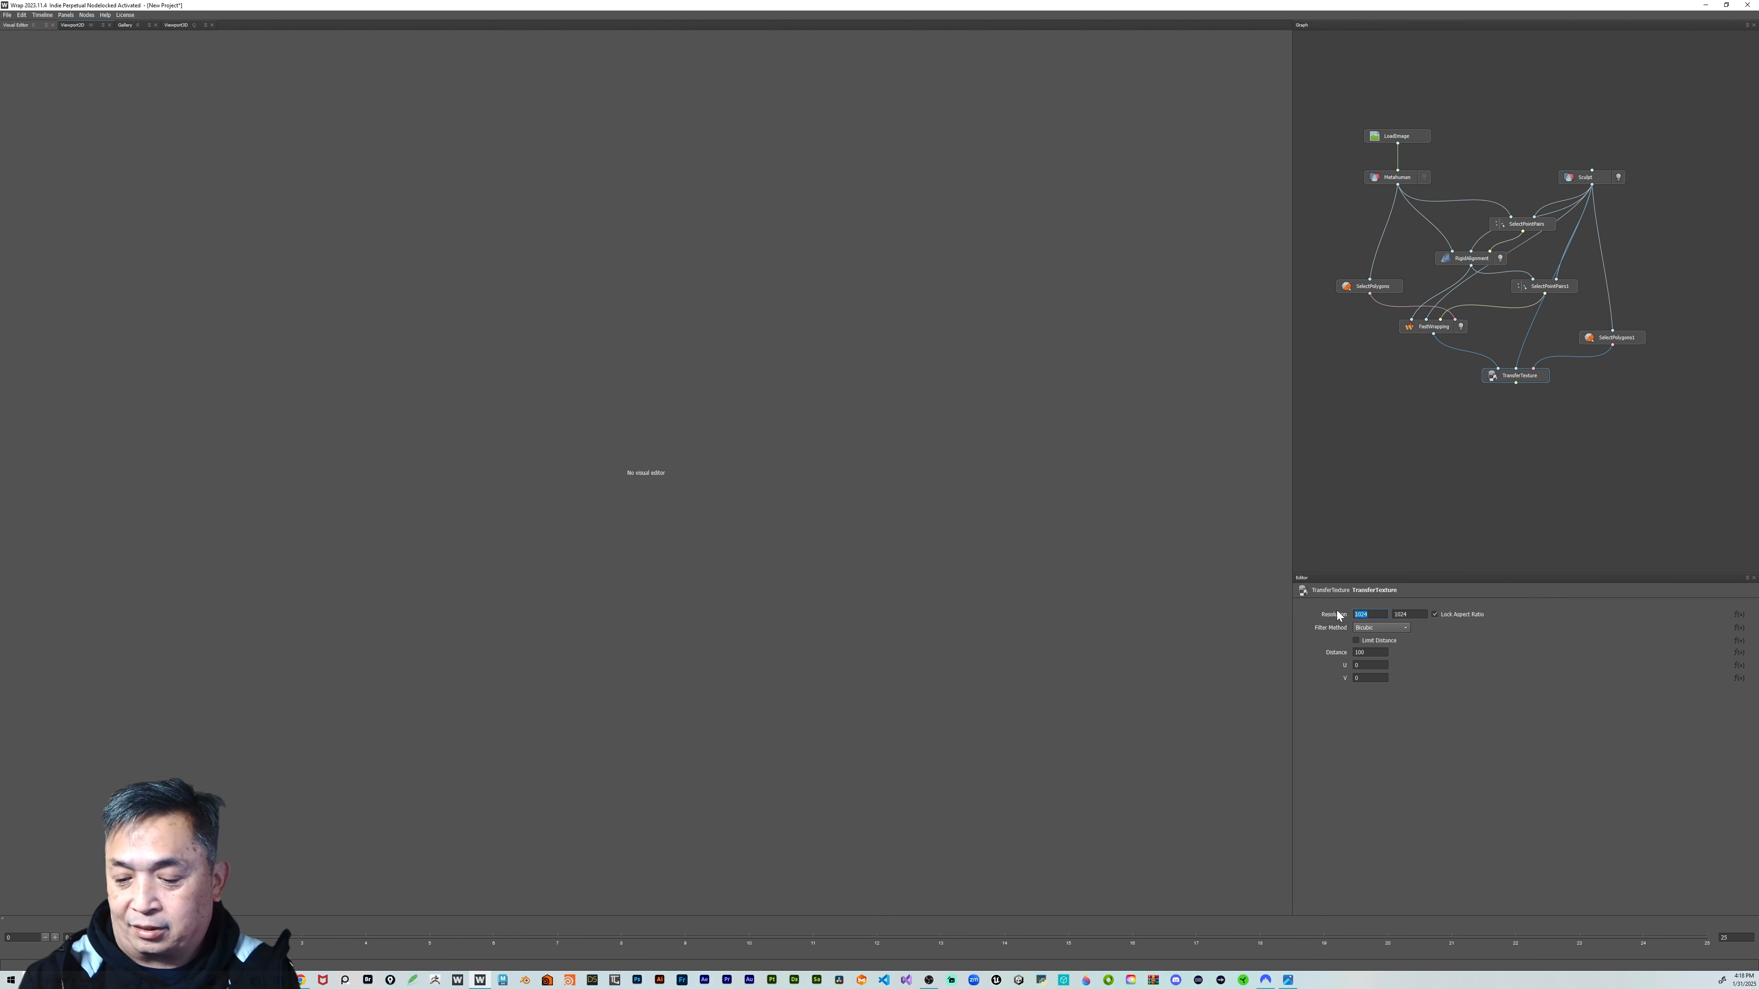
text(4096)
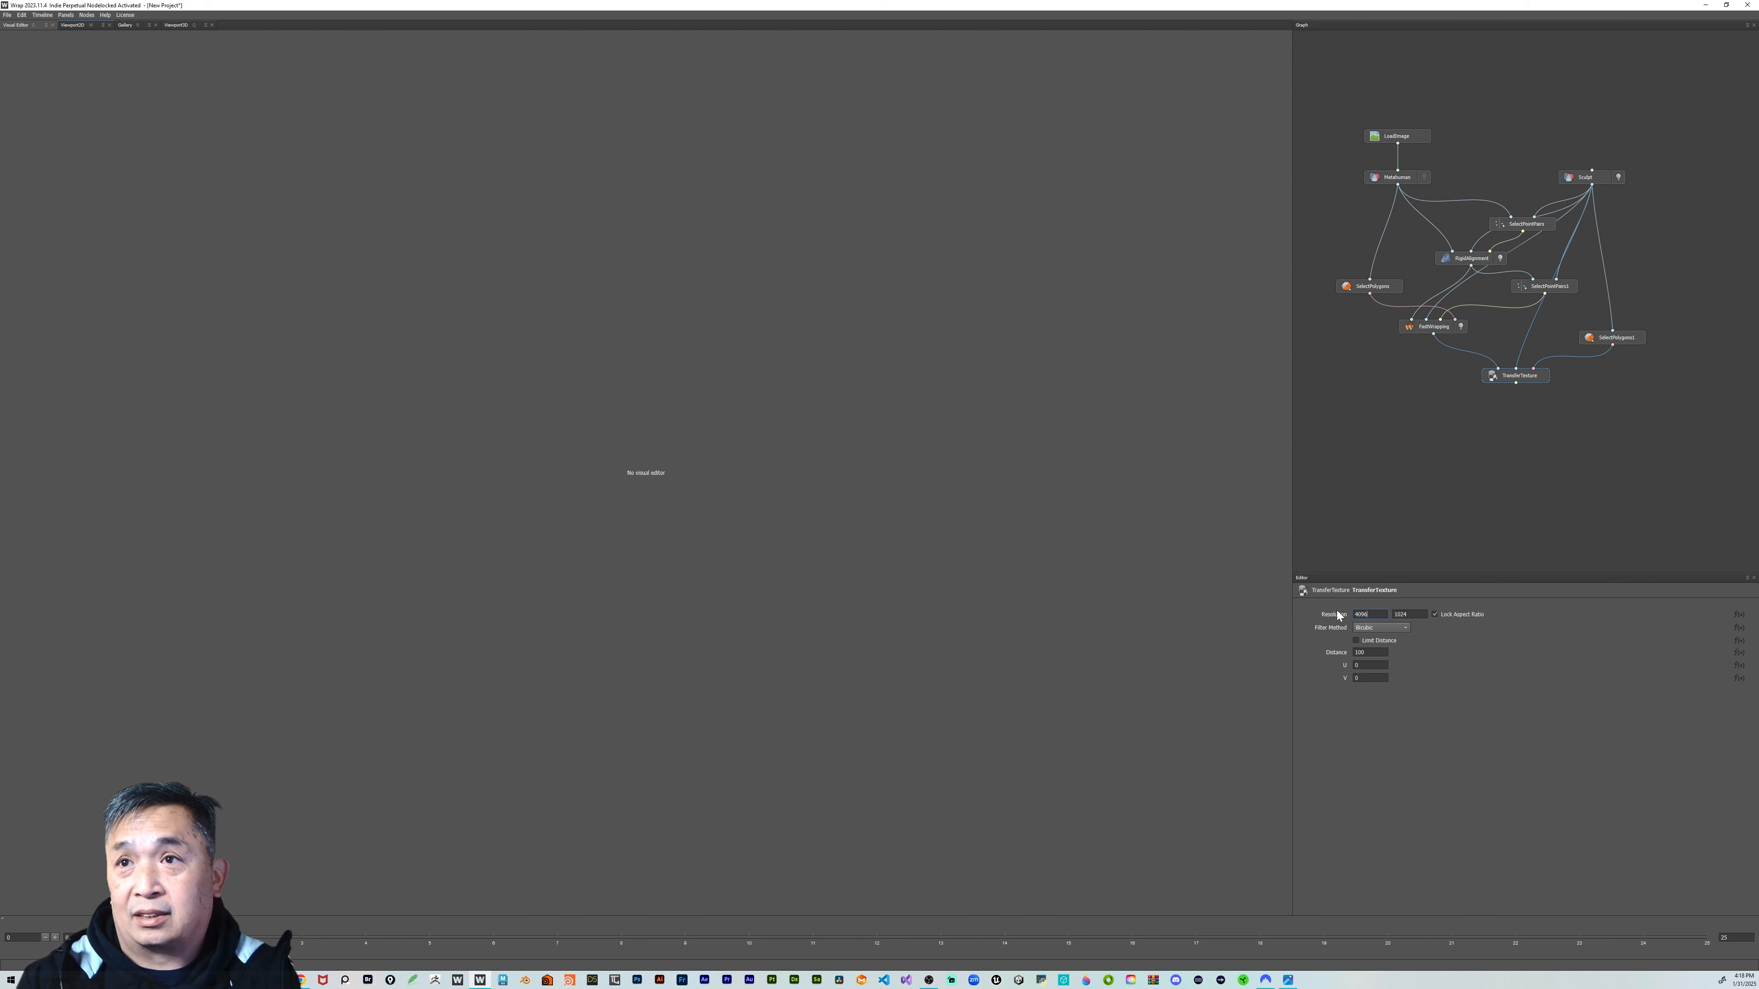
key(Tab)
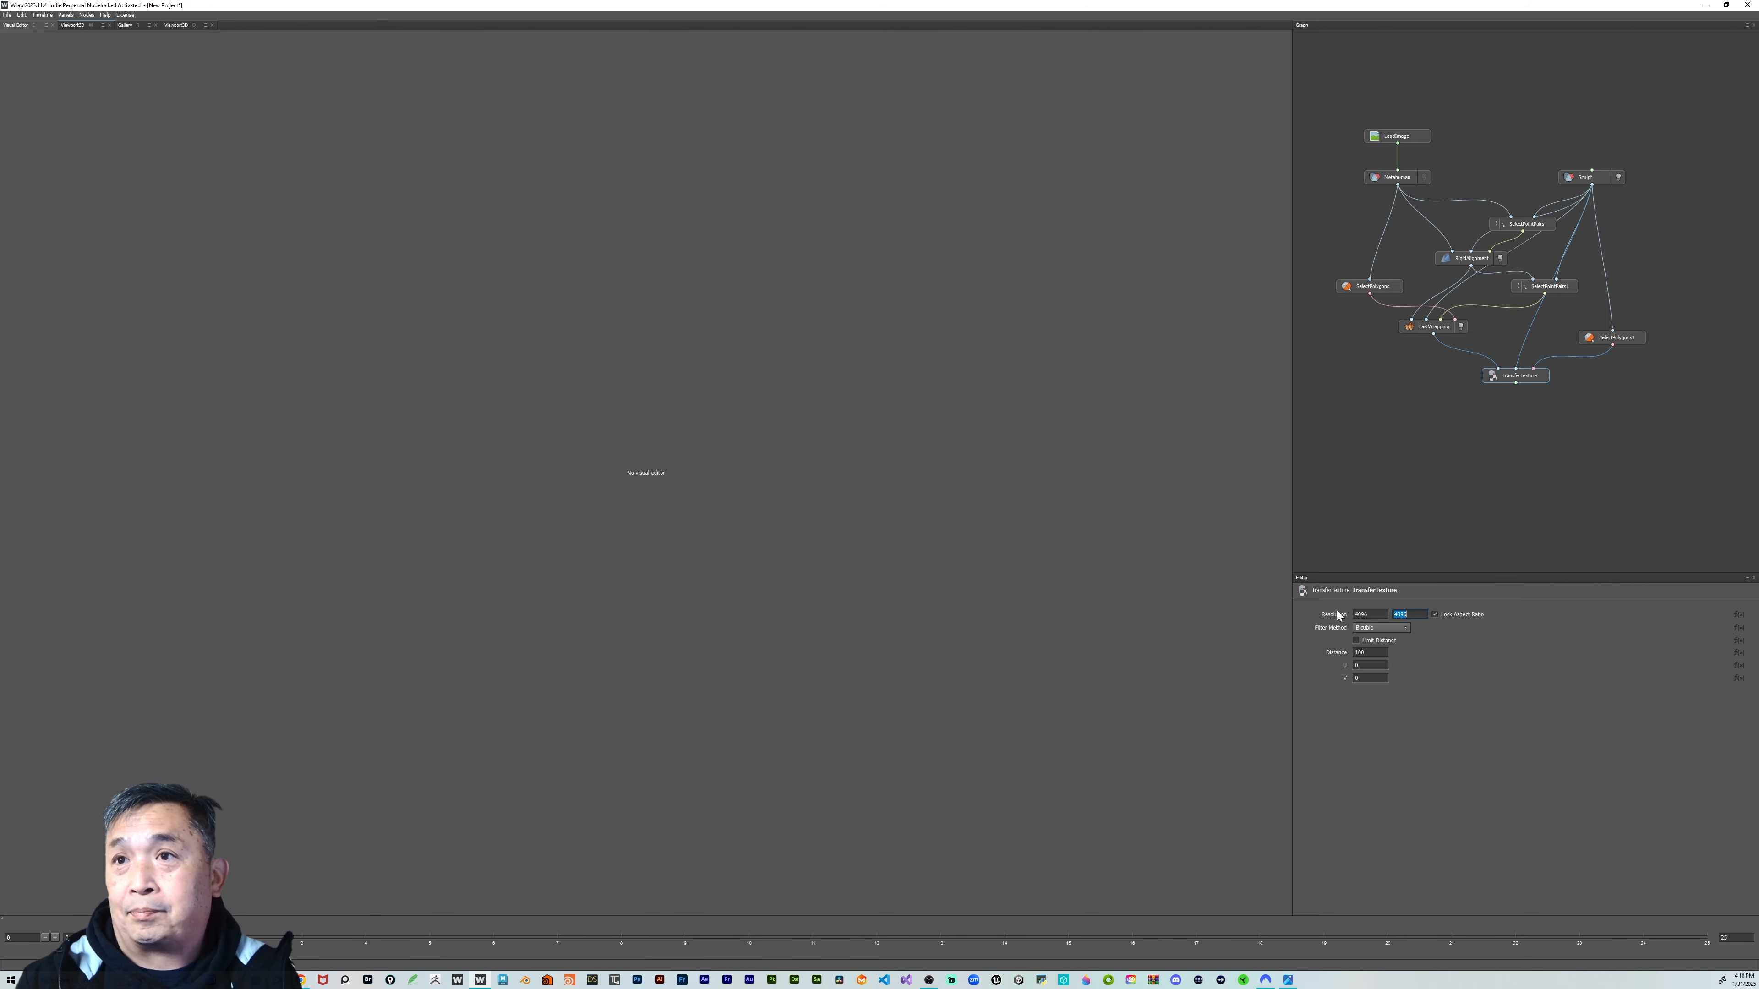